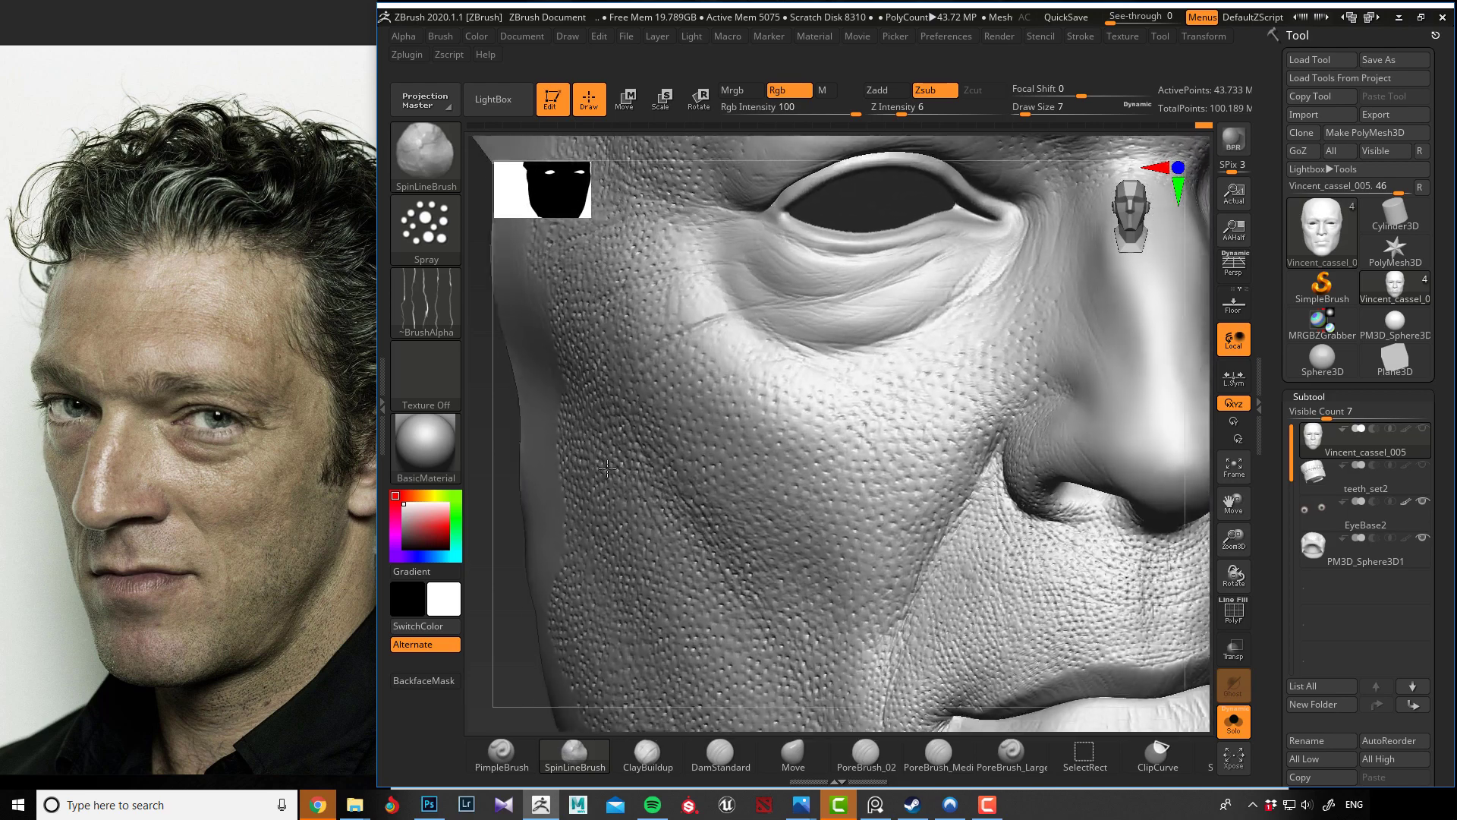
Spray fine SpinLineBrush lines over the pores of the right cheek and the side of the nose, using draw sizes 10 and 22.
mouse_move(895, 452)
mouse_down()
mouse_move(911, 410)
mouse_move(1052, 375)
mouse_move(979, 343)
mouse_move(990, 373)
mouse_move(928, 415)
mouse_move(935, 430)
mouse_up()
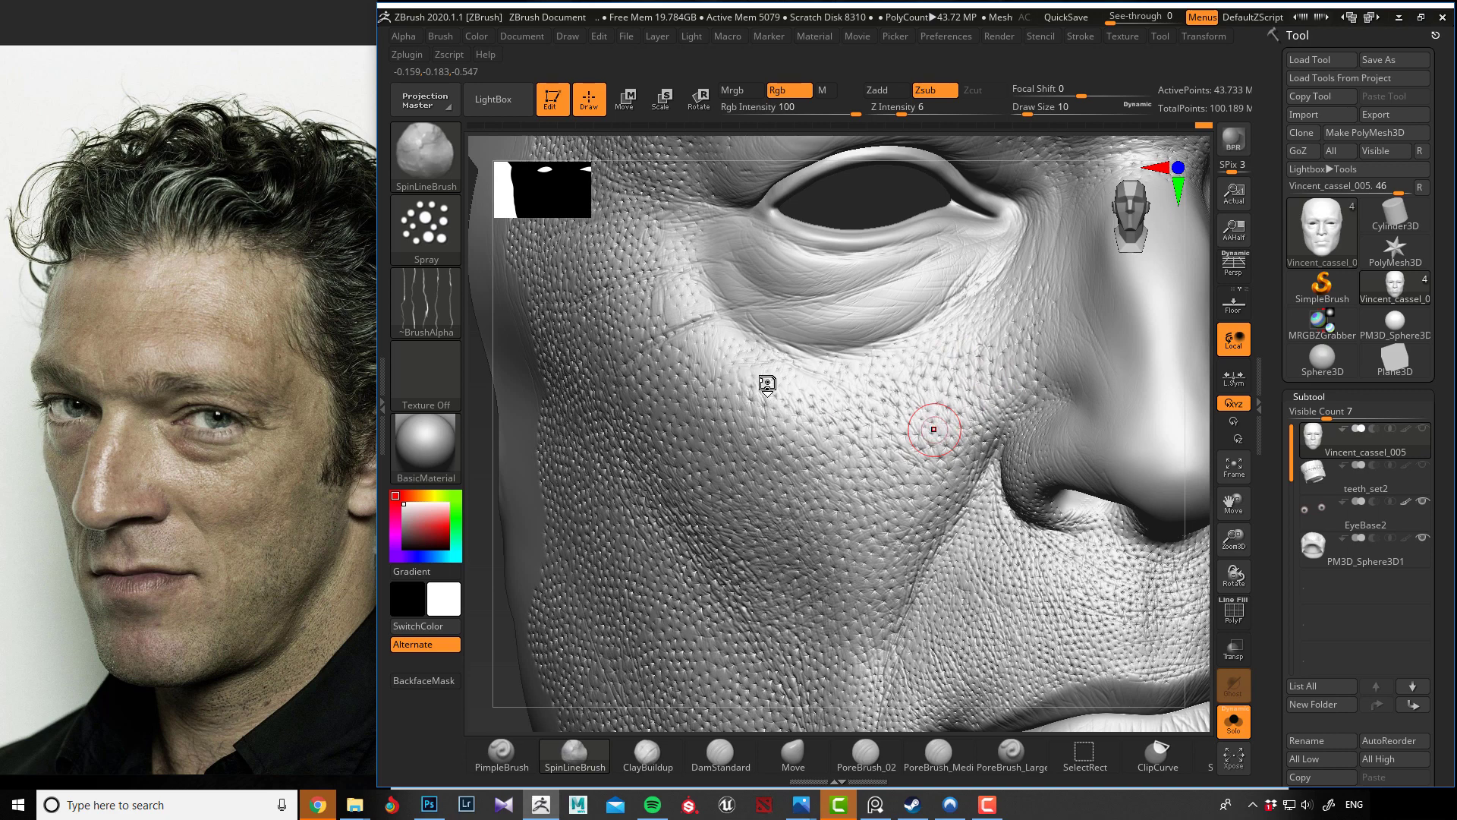
mouse_move(915, 443)
mouse_down()
mouse_move(914, 384)
mouse_move(921, 419)
mouse_move(937, 410)
mouse_up()
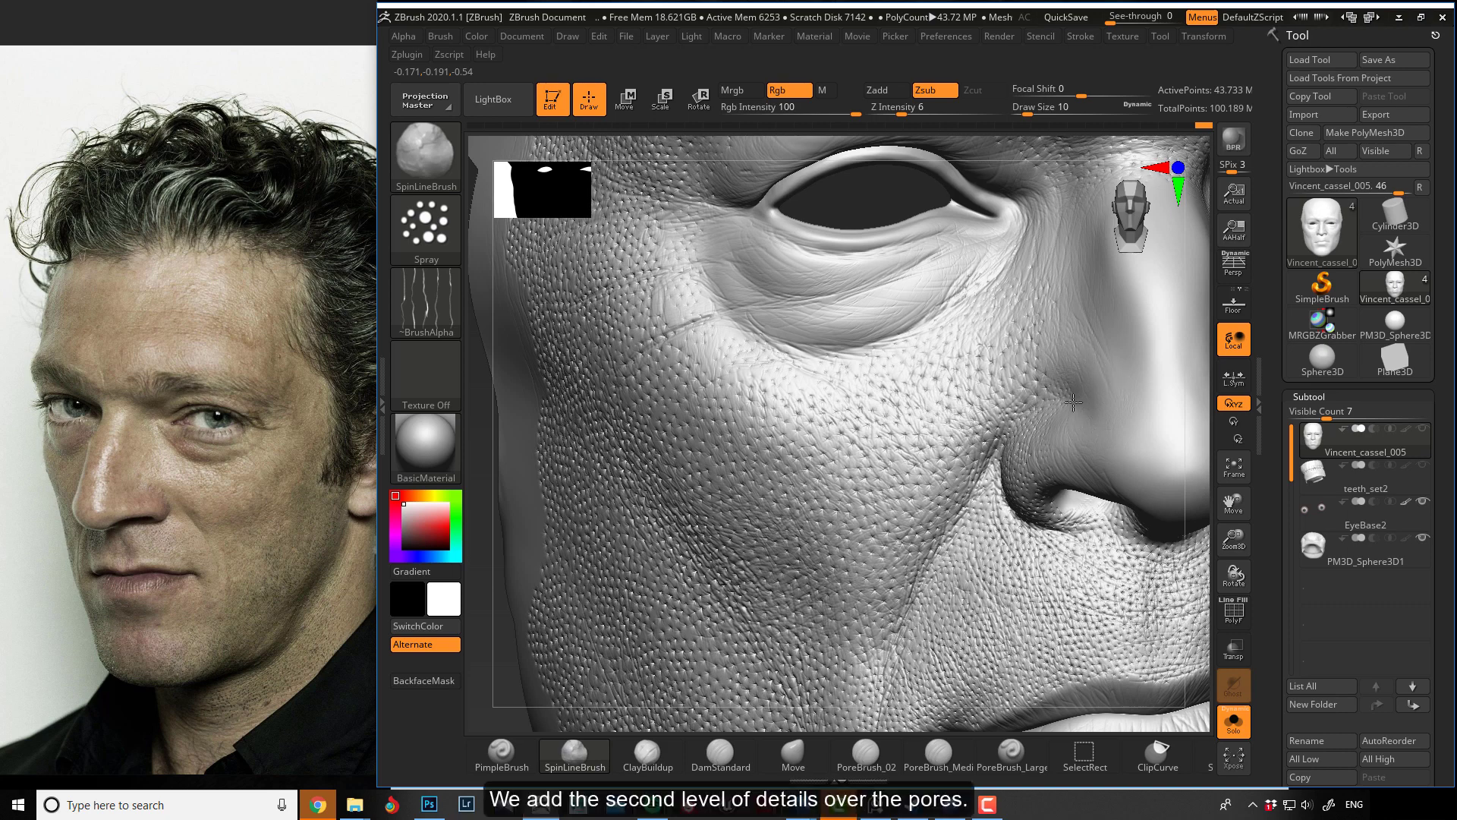
mouse_move(908, 397)
mouse_down()
mouse_move(959, 423)
mouse_move(1080, 425)
mouse_up()
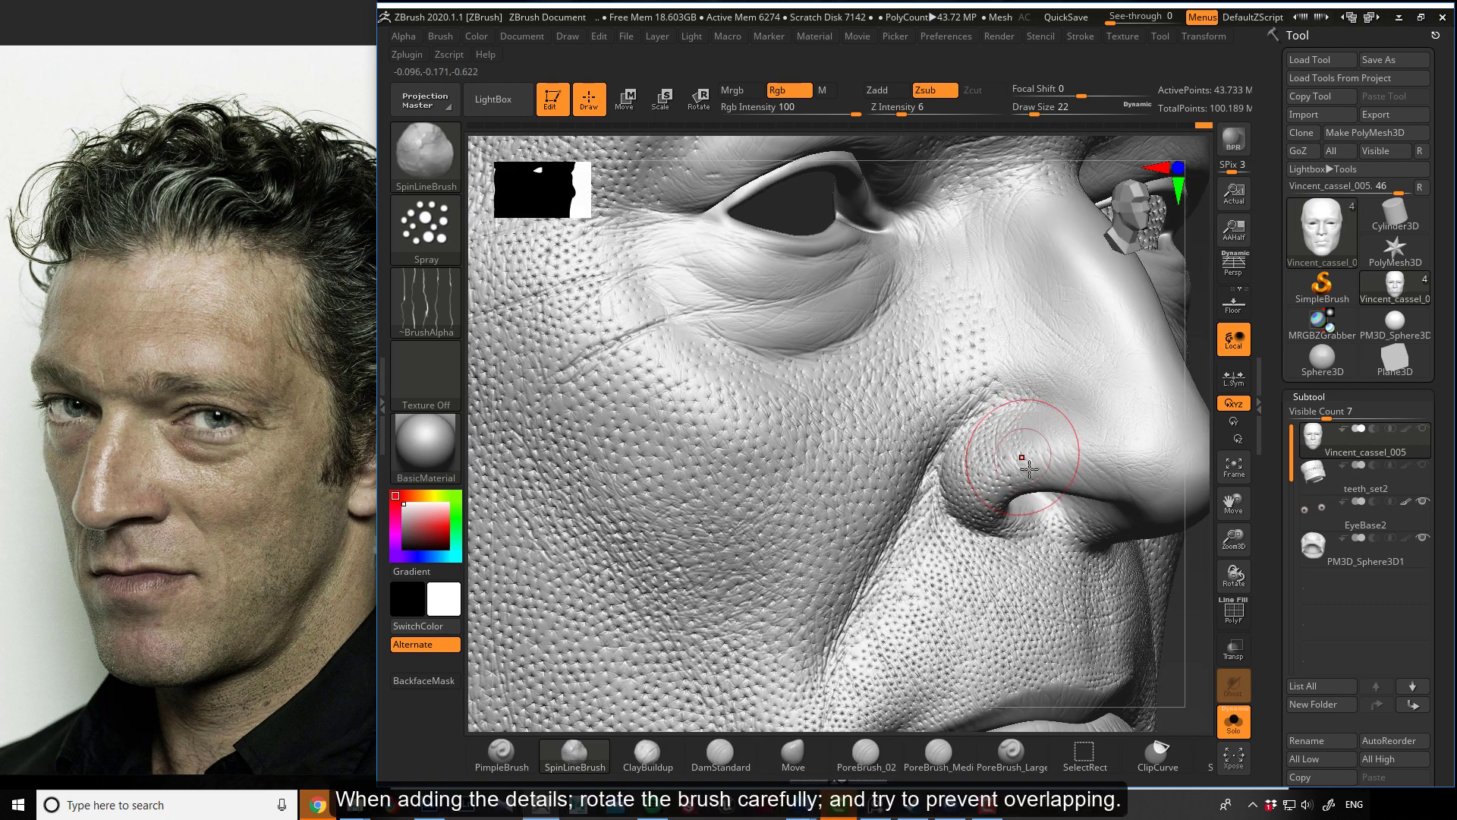
drag(1030, 414, 1052, 432)
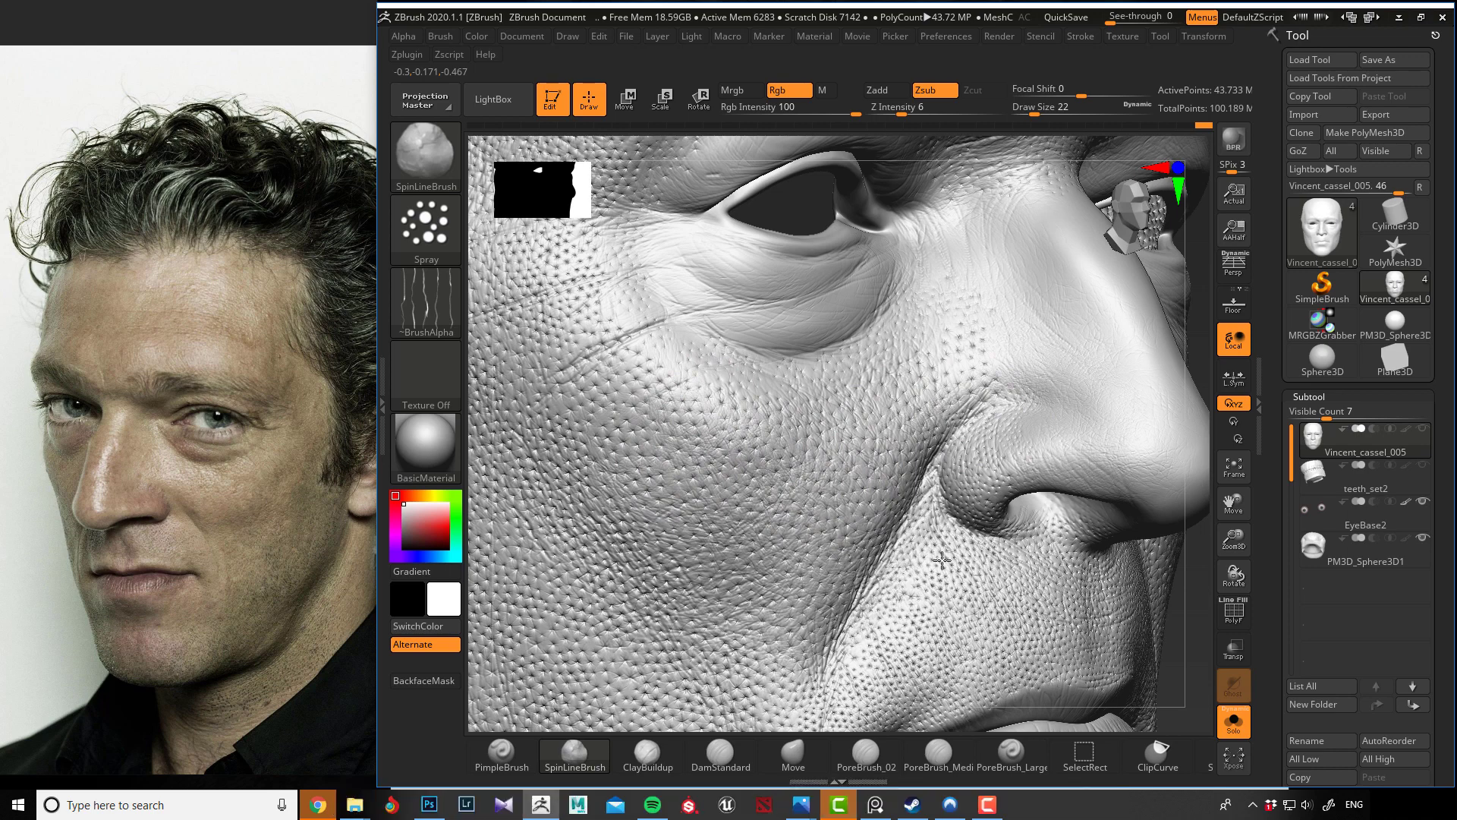
drag(1204, 545, 755, 448)
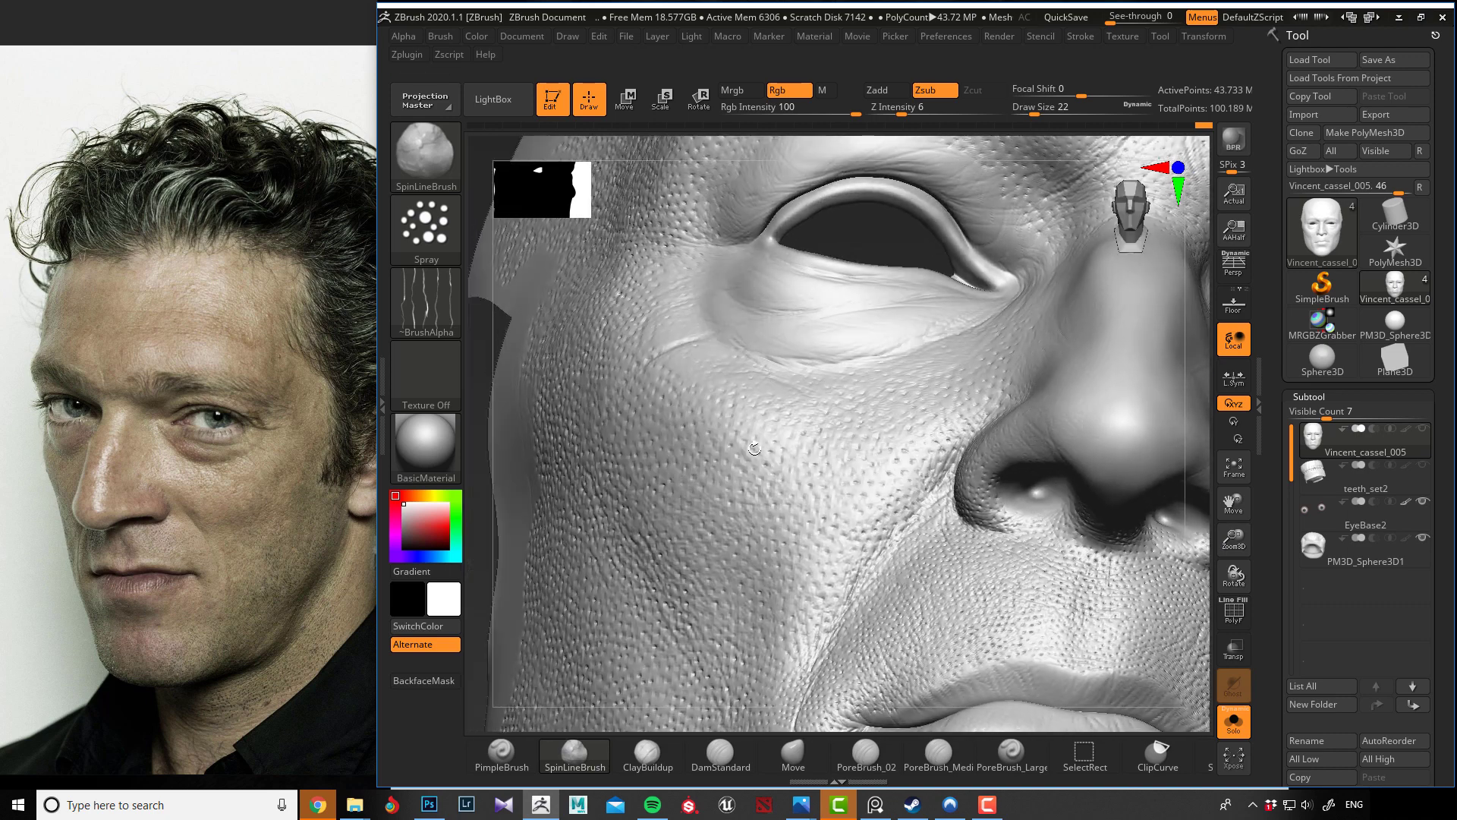
Set the brush's Z Intensity to 8 and spray line texture over the right cheek, smile fold and mouth area.
drag(482, 403, 476, 429)
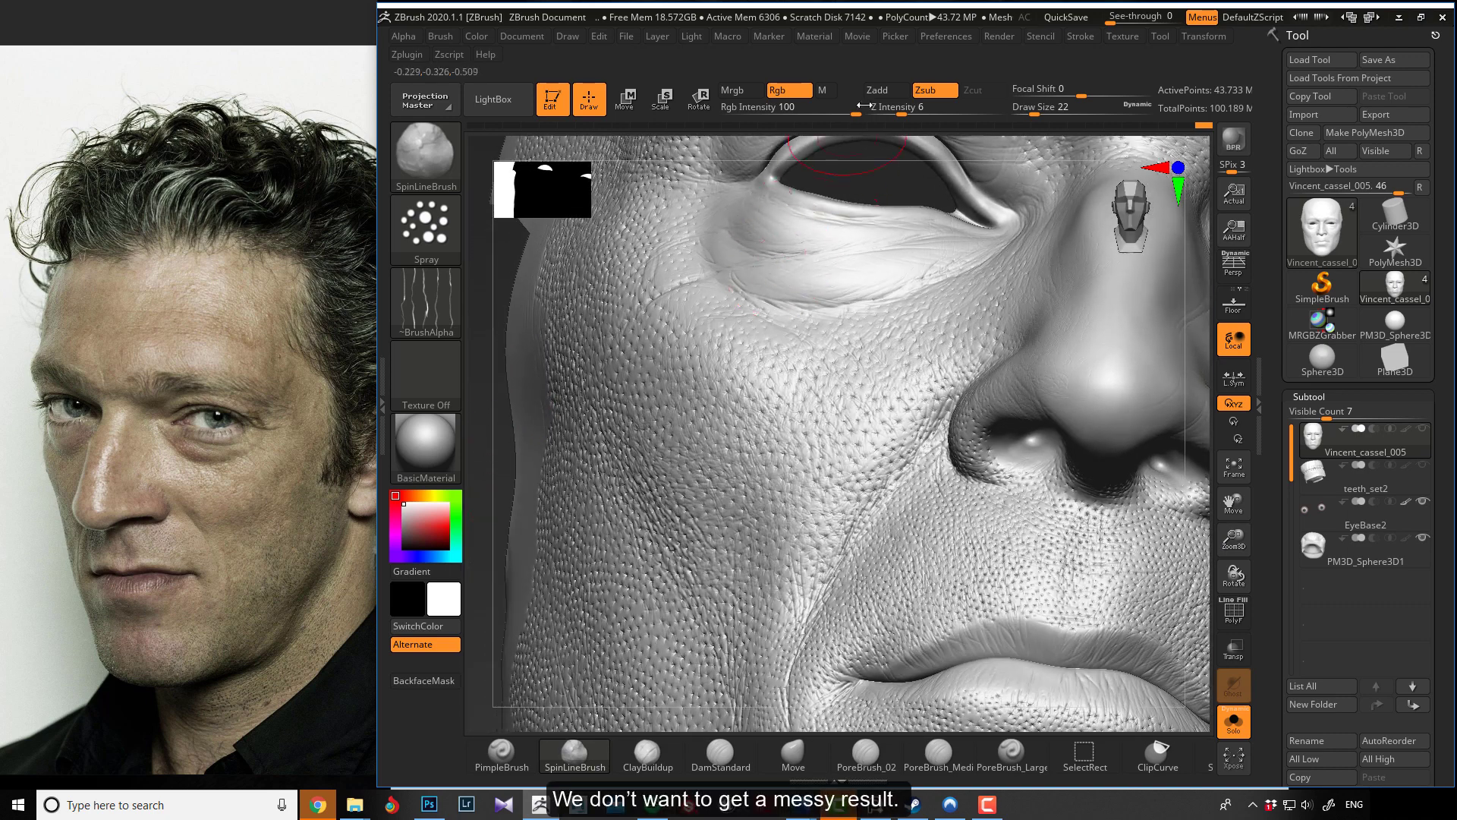
click(896, 107)
text(8)
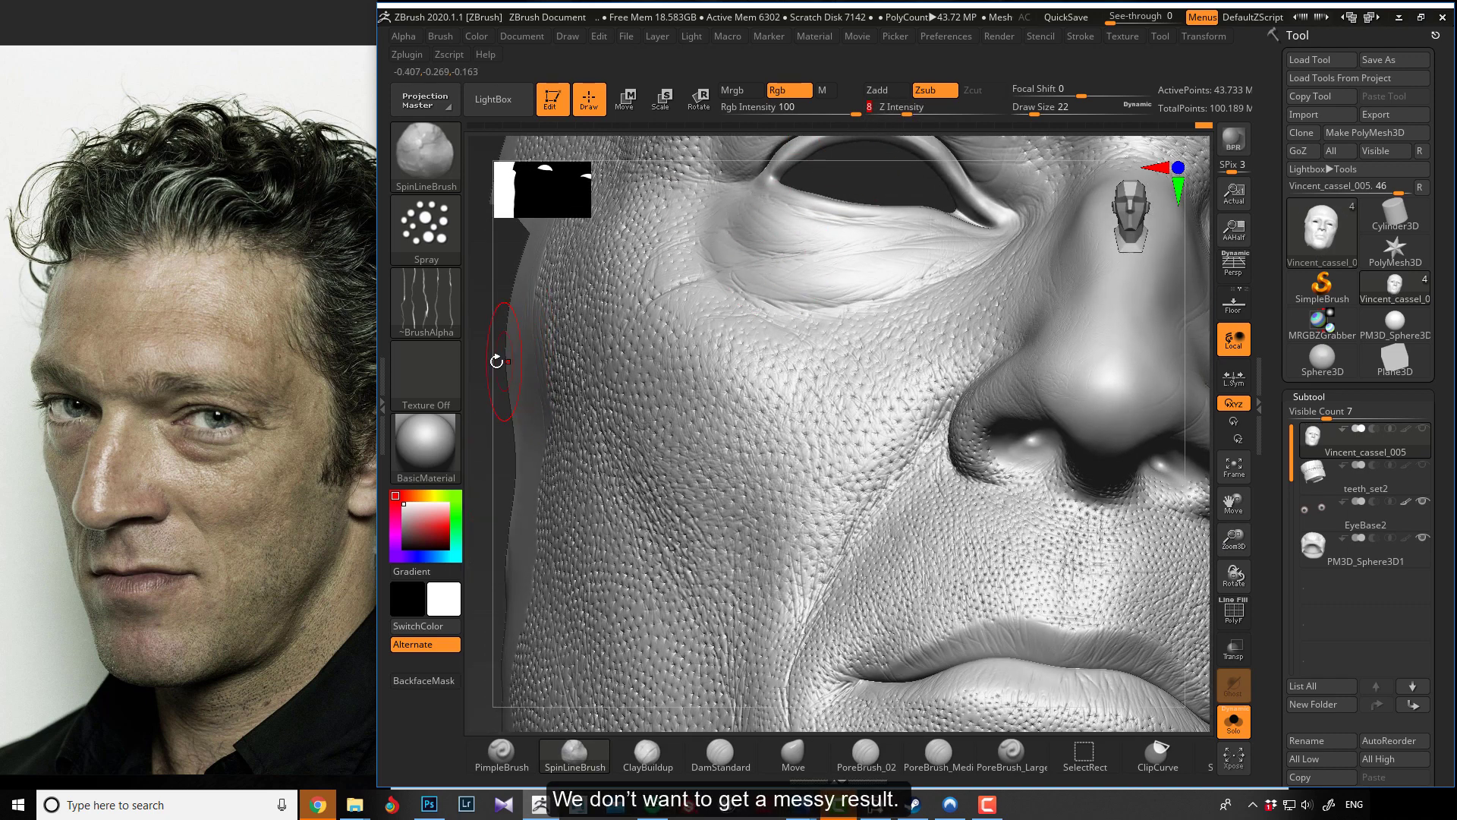
mouse_move(482, 362)
alt+mouse_down()
mouse_move(489, 269)
mouse_move(490, 346)
alt+mouse_up()
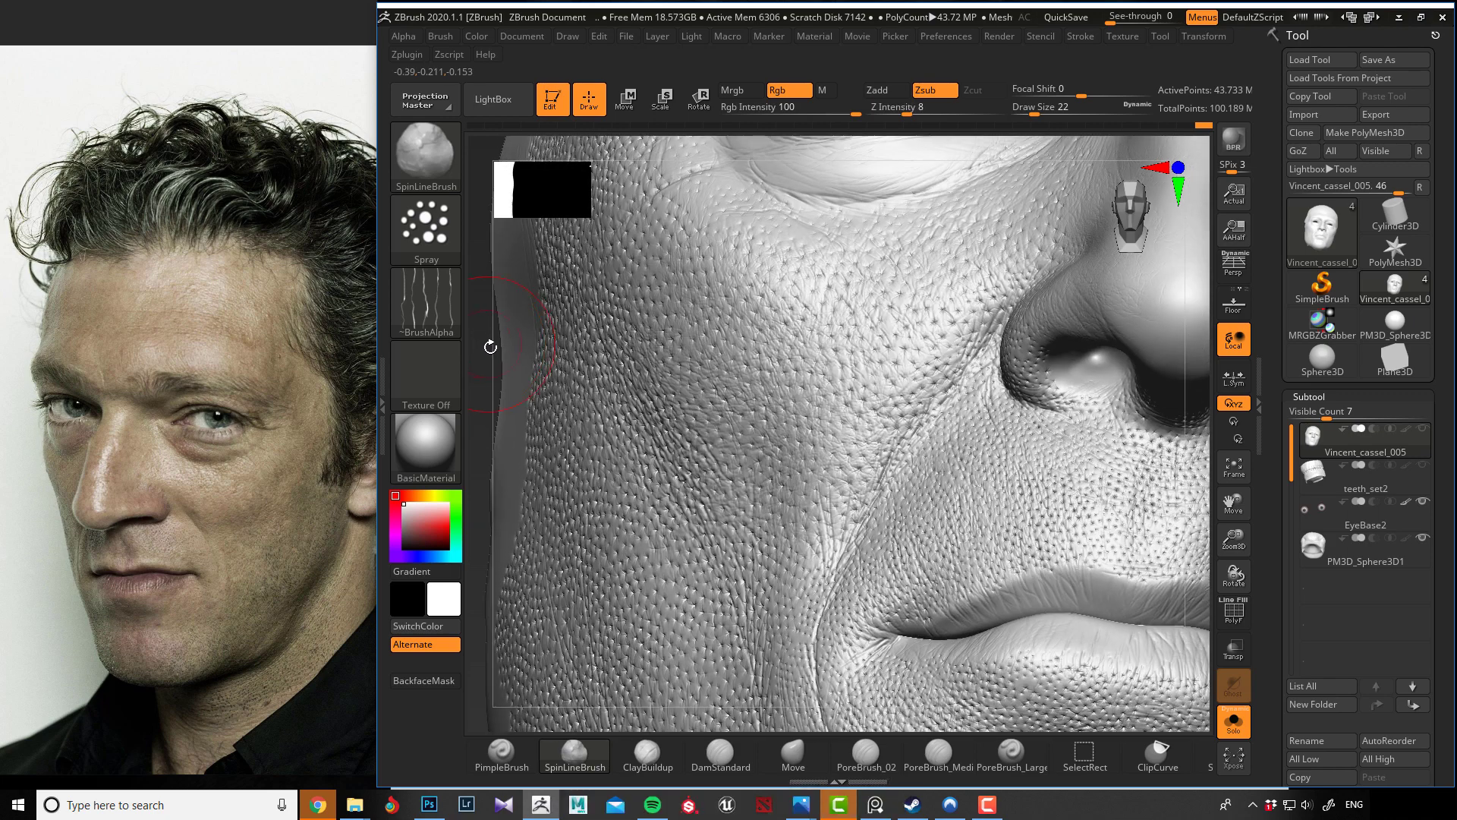
mouse_move(491, 347)
right_down()
mouse_move(483, 328)
mouse_move(493, 342)
right_up()
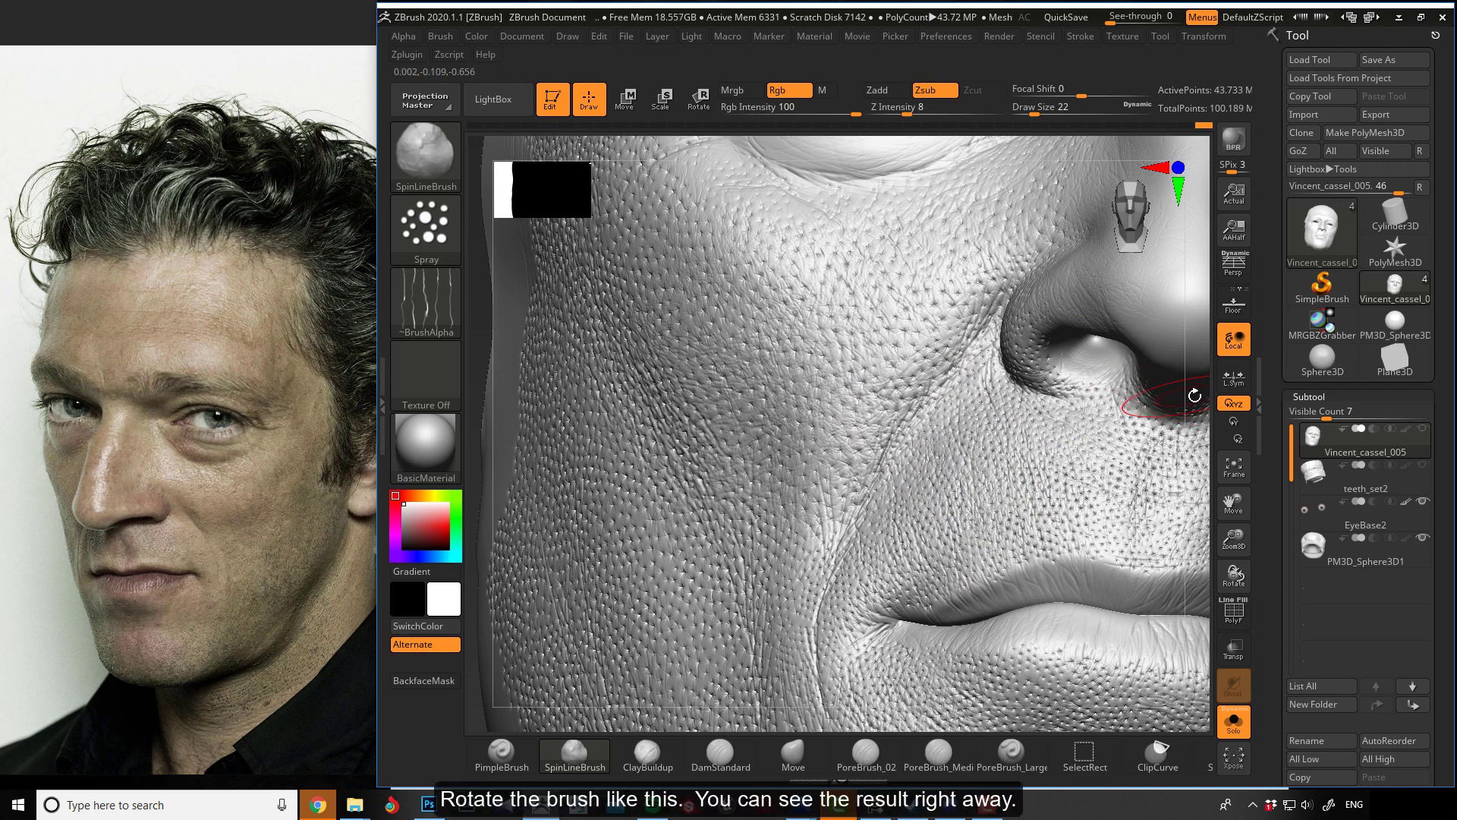
drag(1194, 393, 1161, 395)
right_drag(1196, 388, 936, 331)
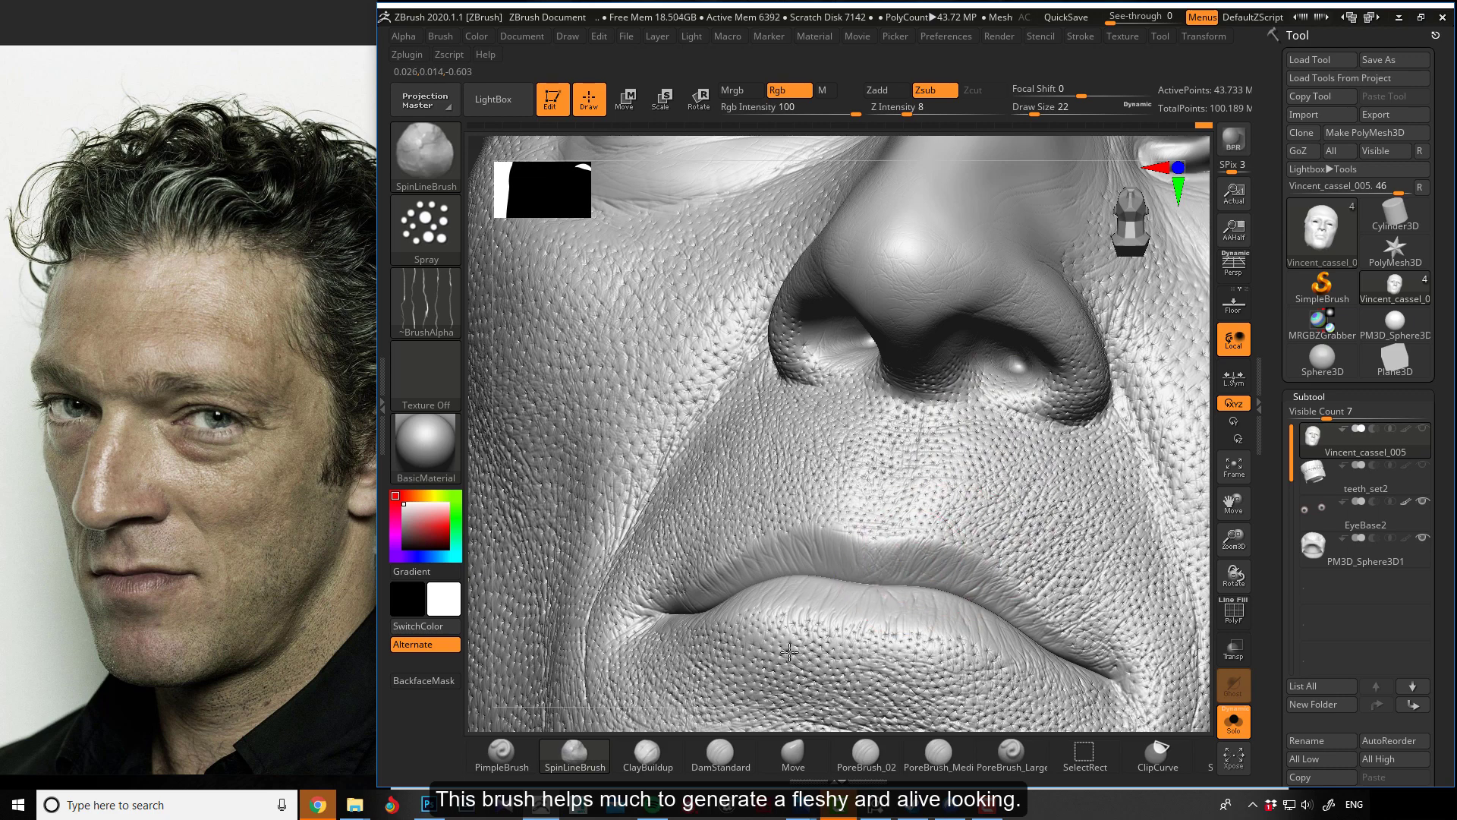
Cover the upper lip, the sides of the nose and the nose bridge with the spun line texture.
right_drag(859, 296, 860, 425)
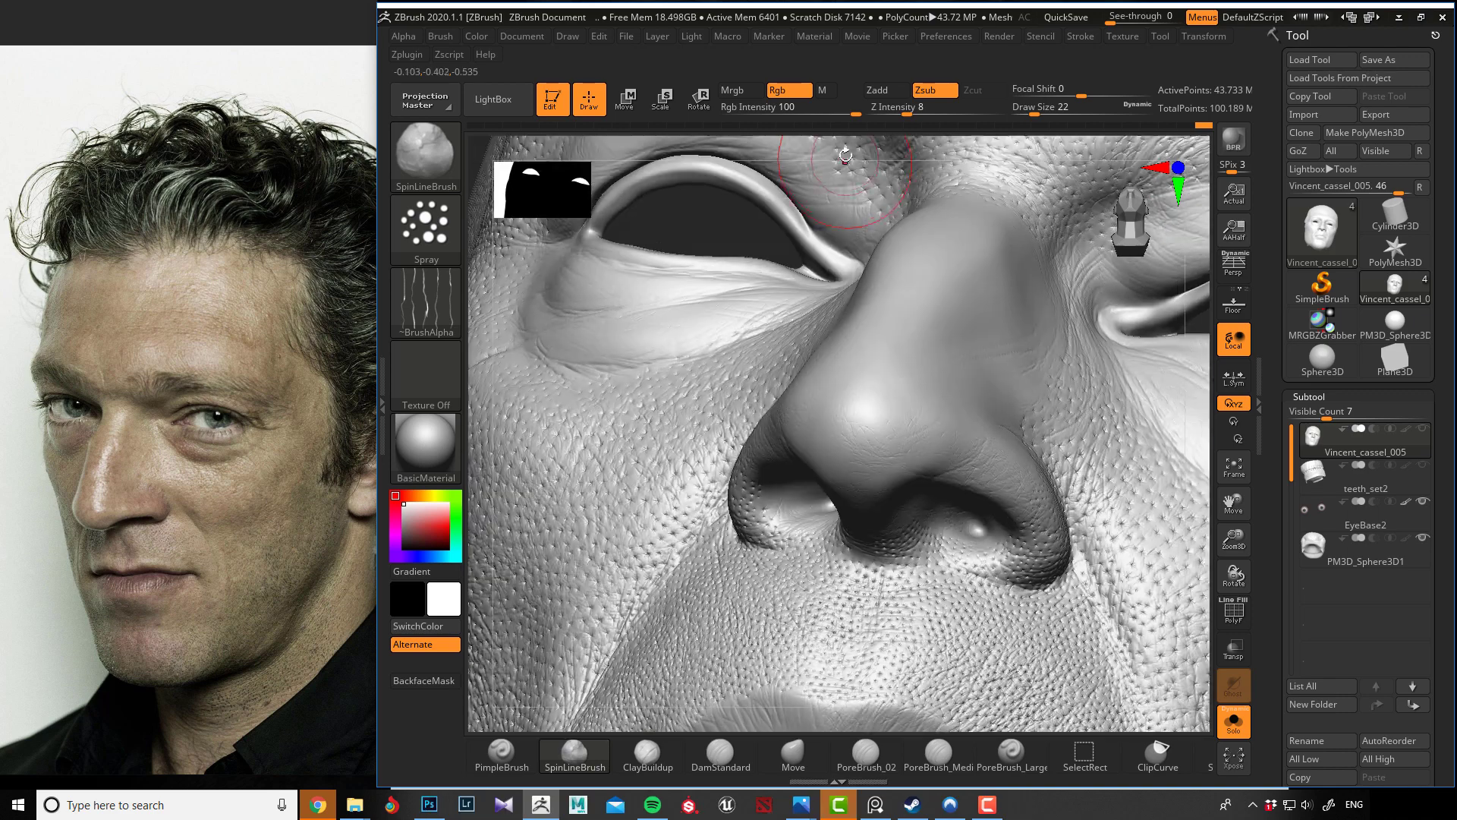
ctrl+right_drag(847, 154, 859, 423)
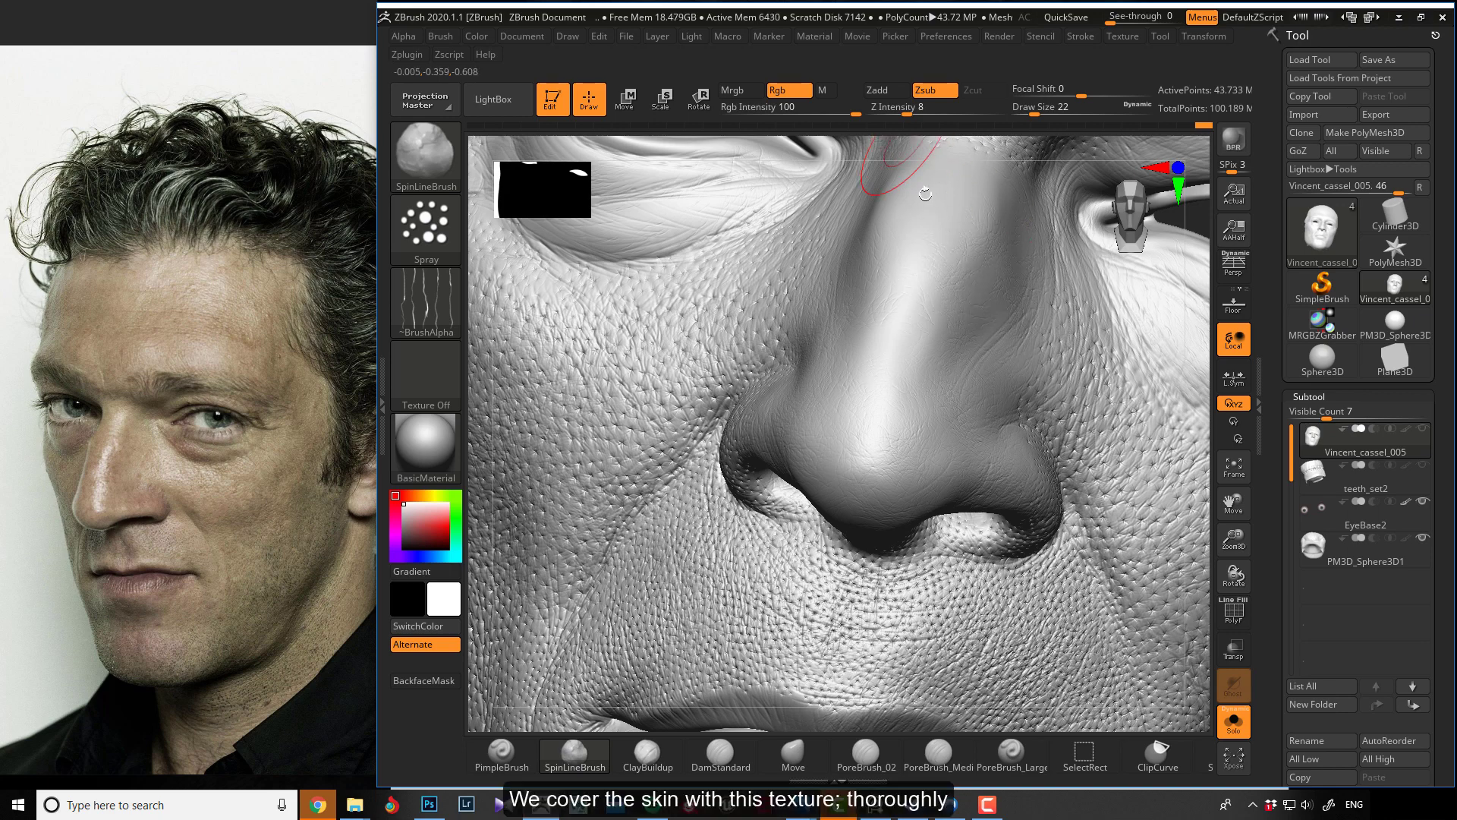
drag(920, 150, 942, 228)
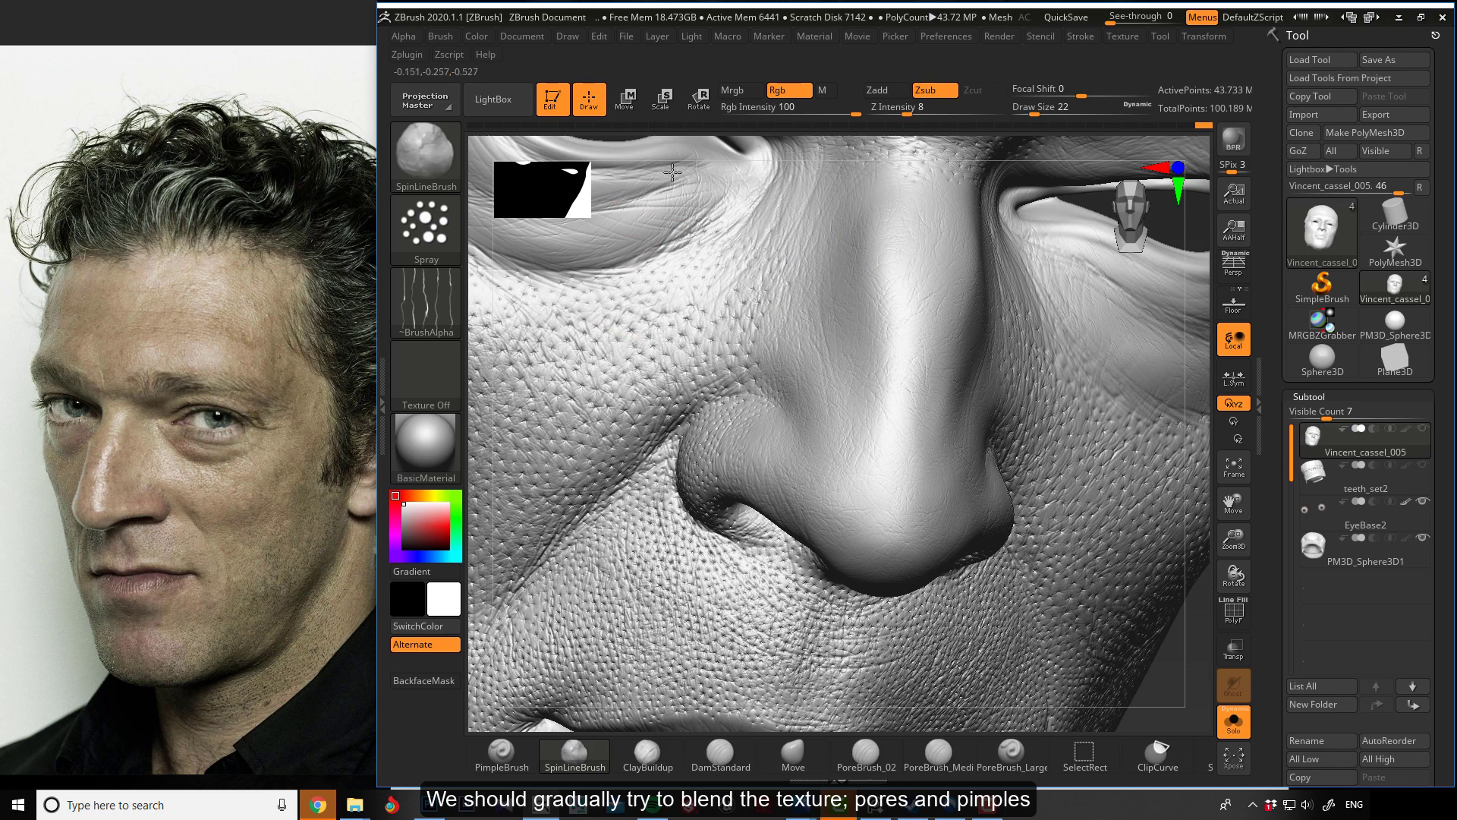
mouse_move(717, 167)
right_down()
mouse_move(729, 140)
mouse_move(870, 264)
mouse_move(855, 230)
right_up()
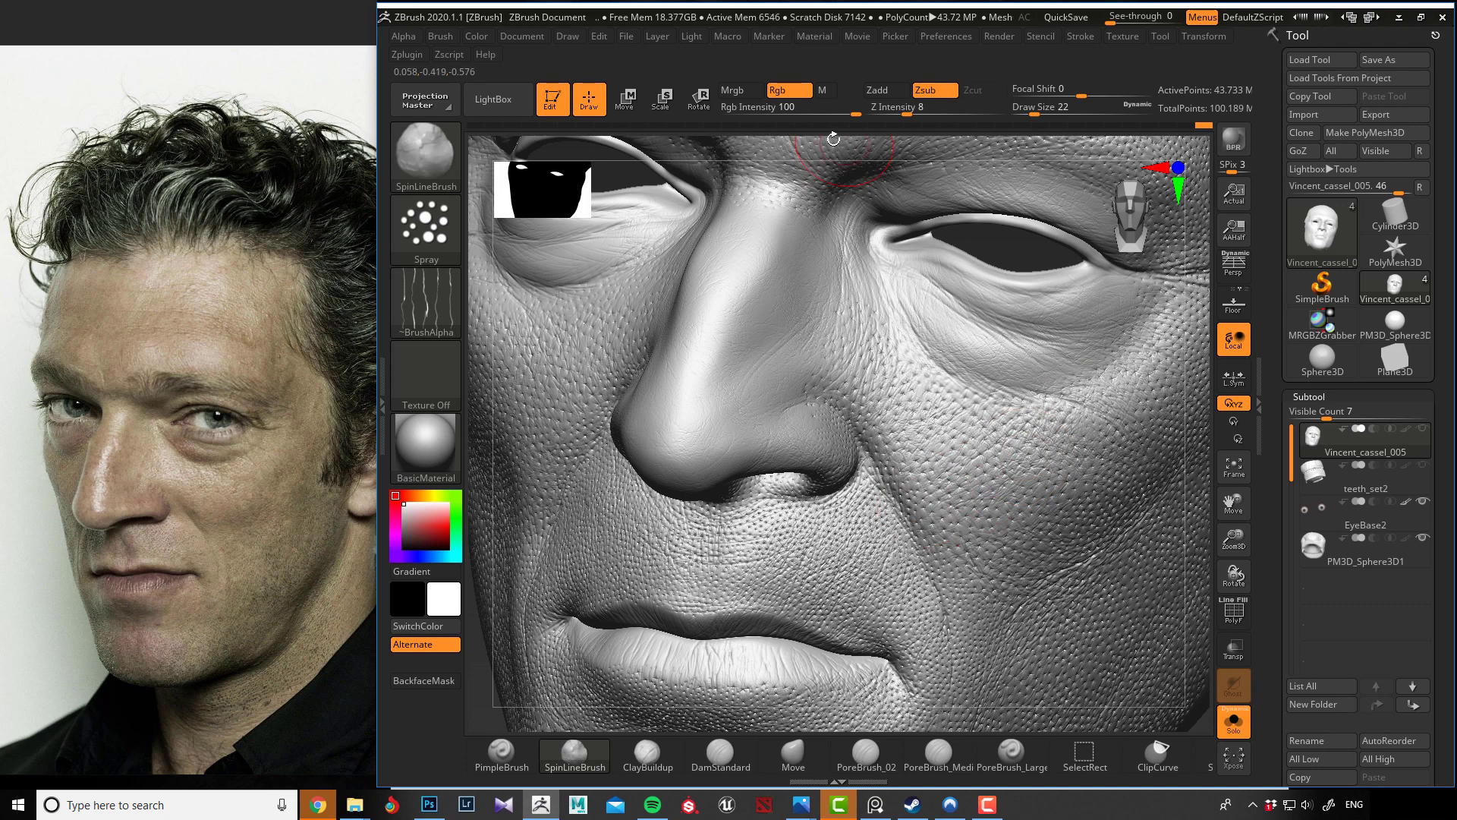
Spray the line texture over the left cheek, from the under-eye area down past the mouth to the jaw.
drag(838, 144, 923, 408)
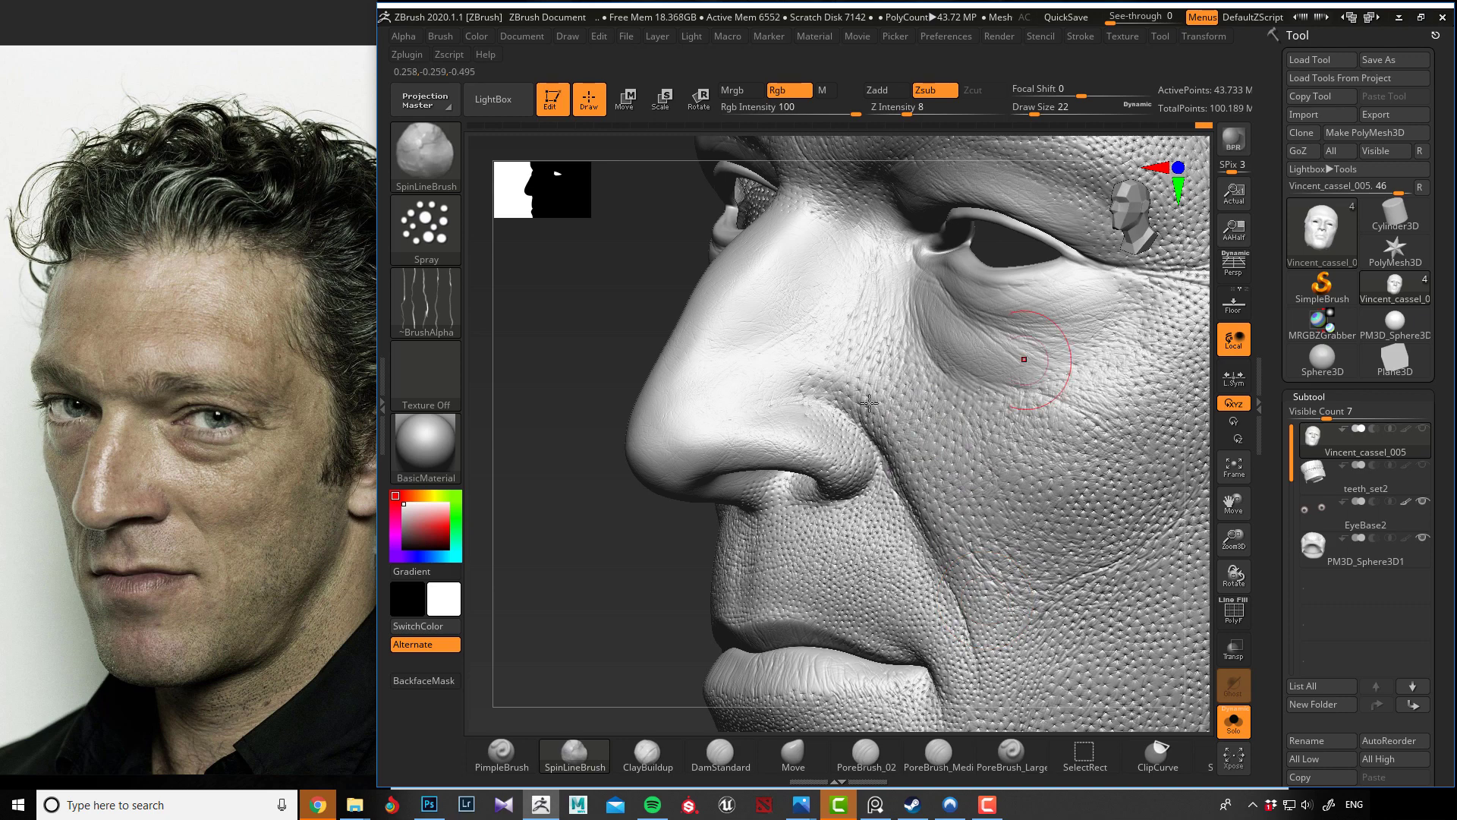
mouse_move(535, 406)
mouse_down()
mouse_move(572, 439)
mouse_move(794, 455)
mouse_up()
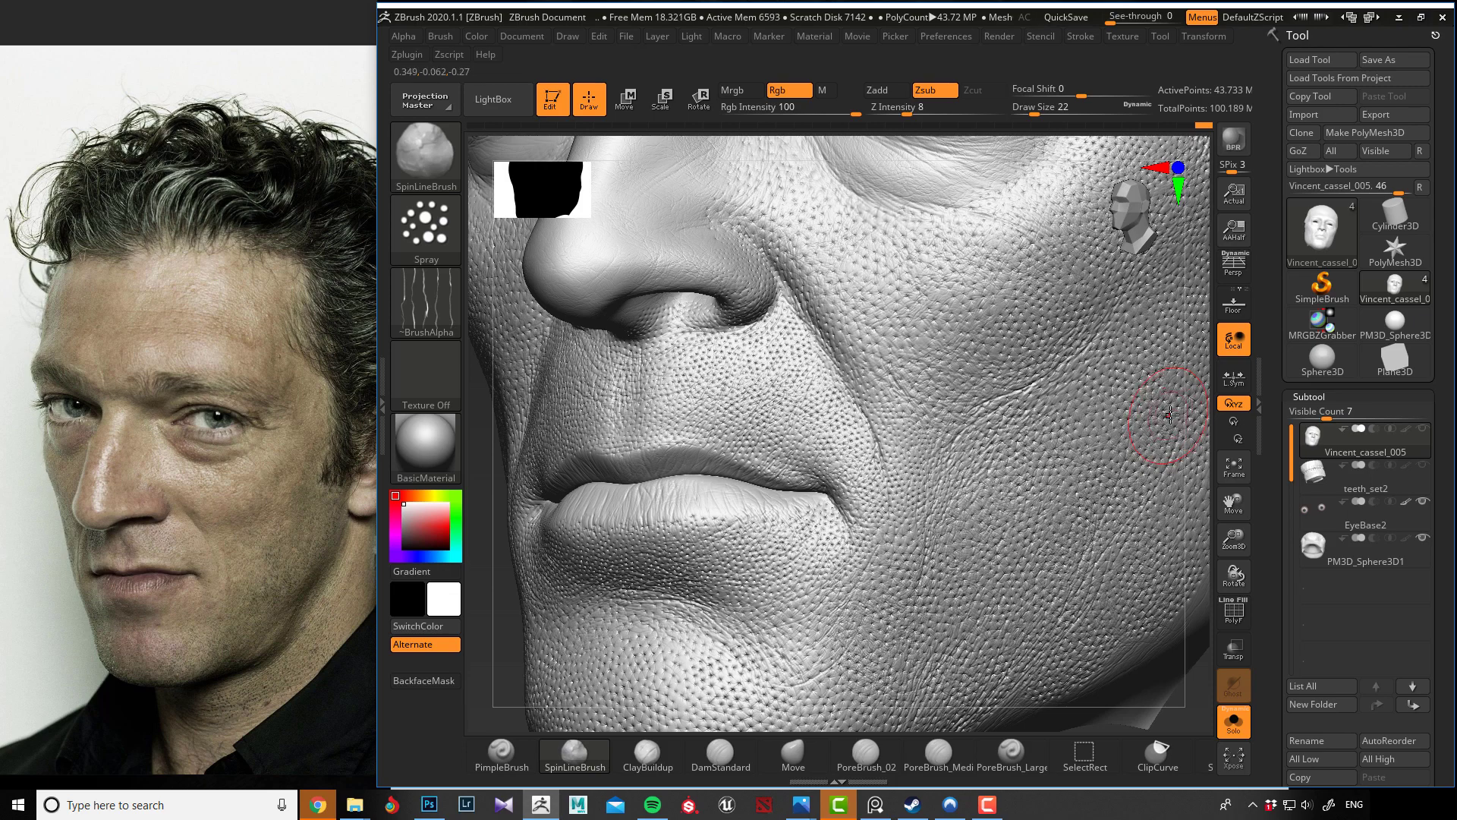
mouse_move(1154, 413)
right_down()
mouse_move(628, 448)
mouse_move(561, 434)
mouse_move(1138, 432)
right_up()
right_drag(873, 463, 531, 485)
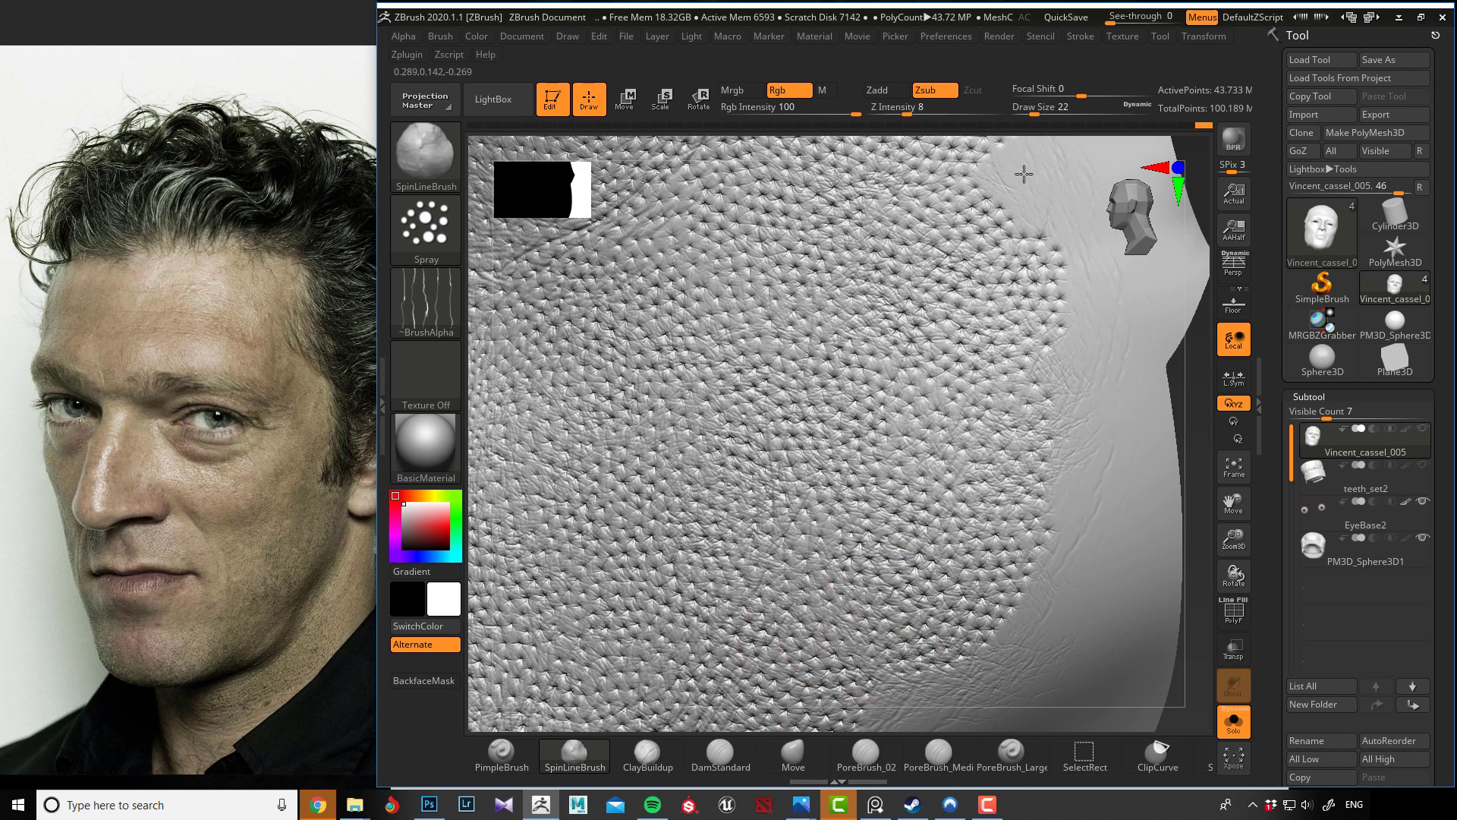
Blend line texture into the pores along the outer left cheek, the outer eye corner and the left temple.
right_drag(917, 222, 968, 395)
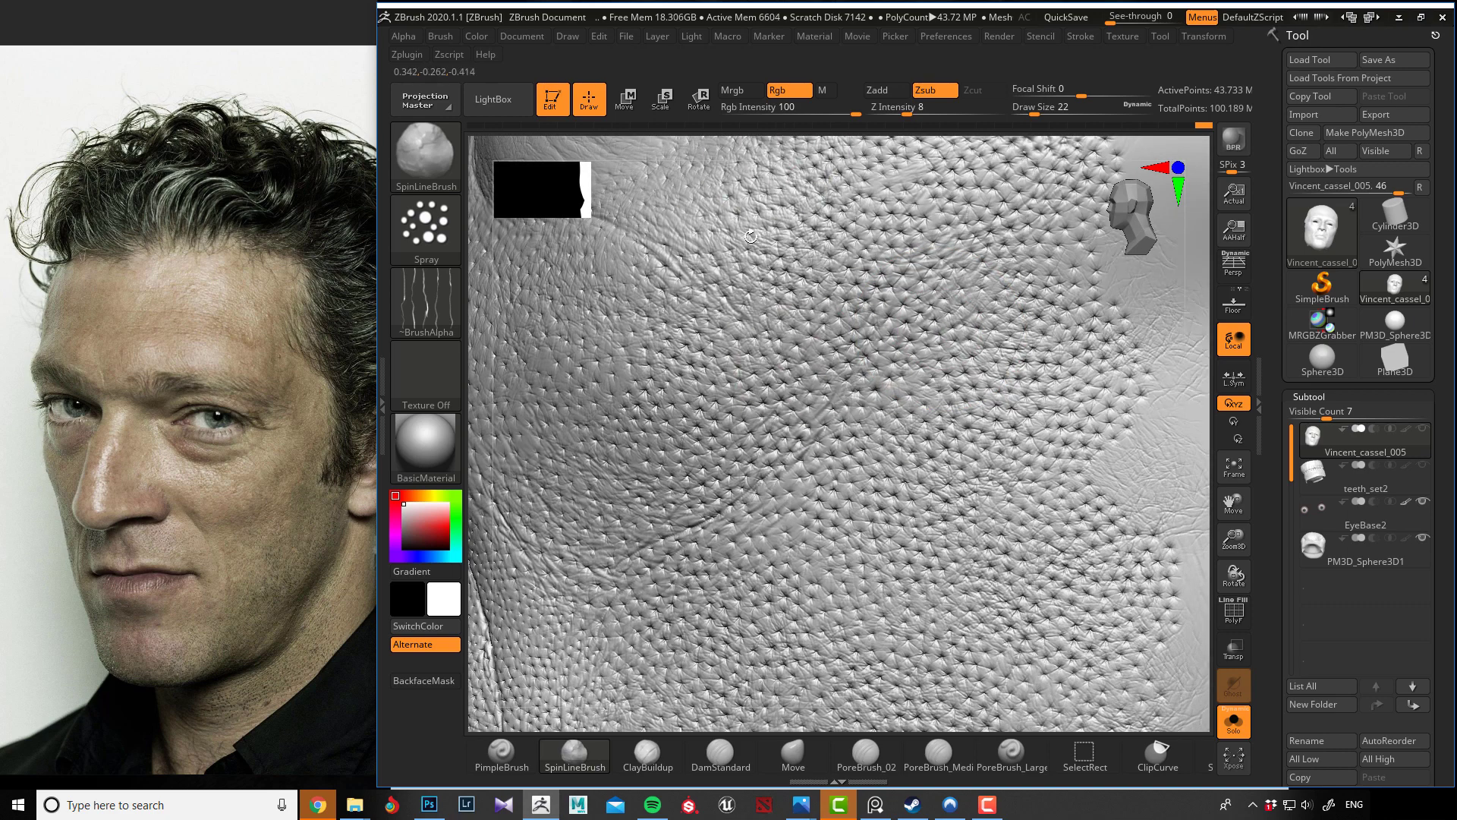
right_drag(751, 237, 741, 299)
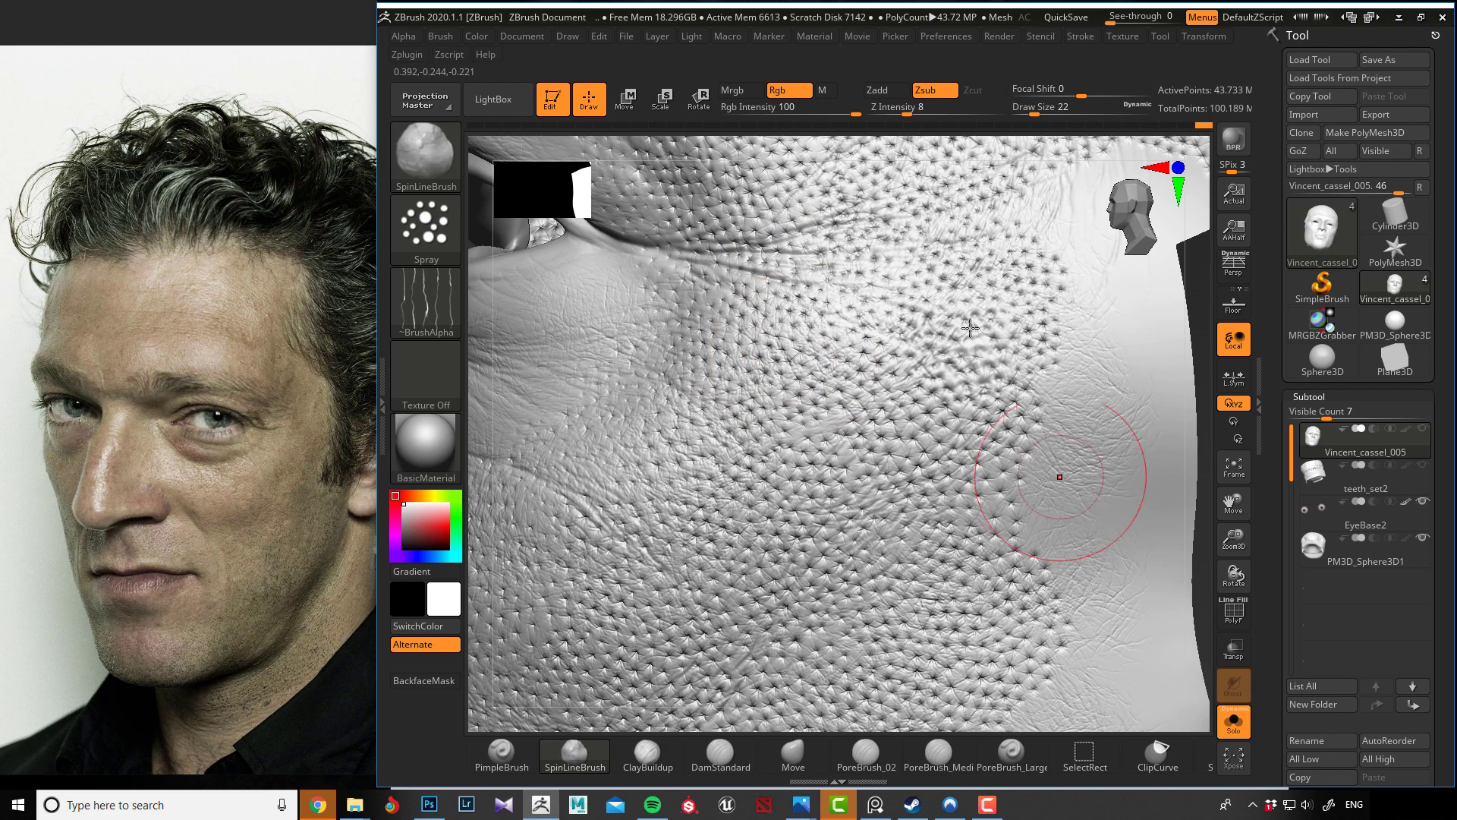
alt+right_drag(882, 154, 957, 333)
right_drag(803, 149, 649, 362)
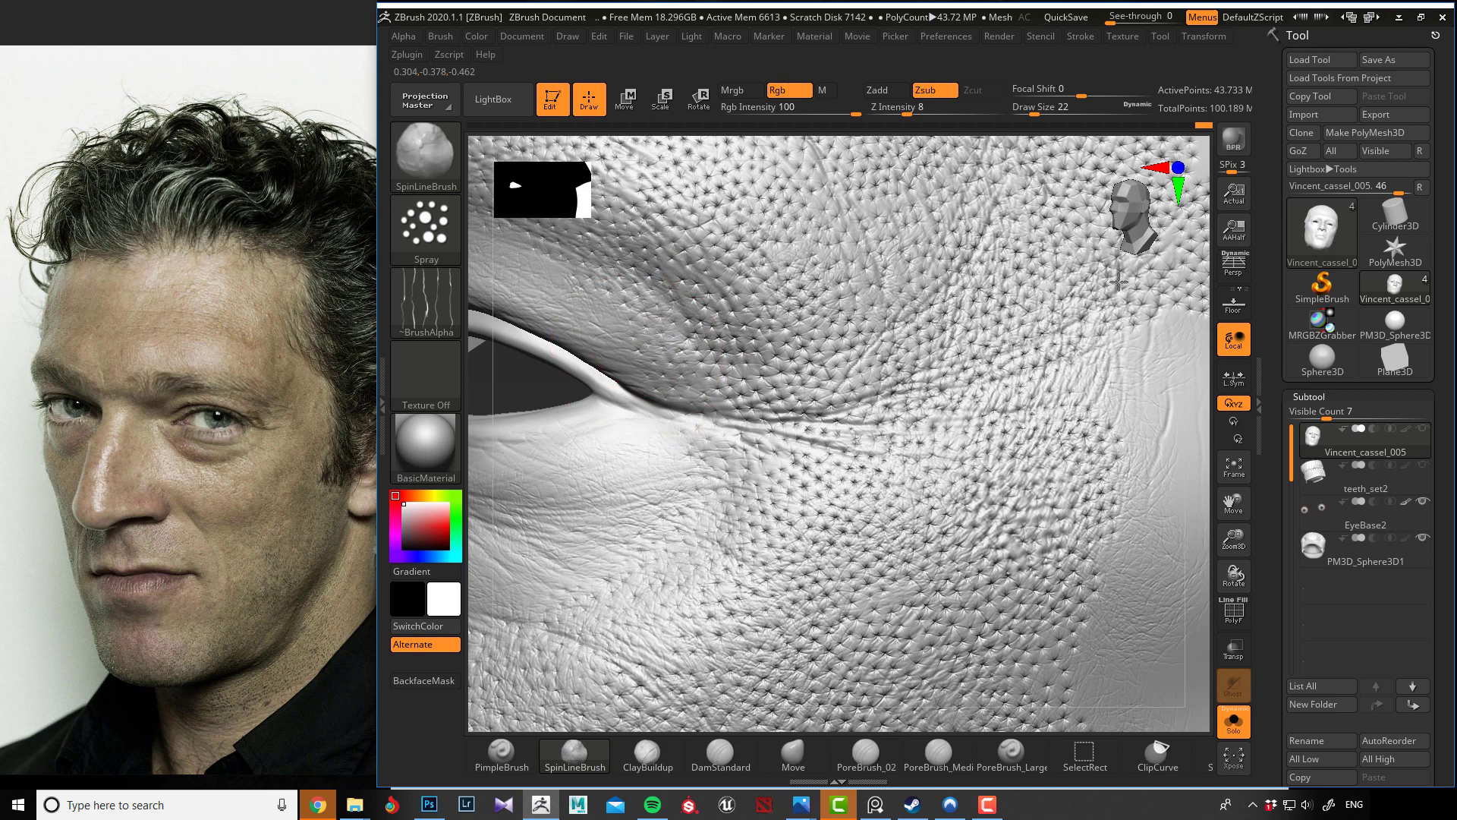
mouse_move(944, 195)
right_down()
mouse_move(857, 158)
mouse_move(907, 202)
mouse_move(722, 237)
right_up()
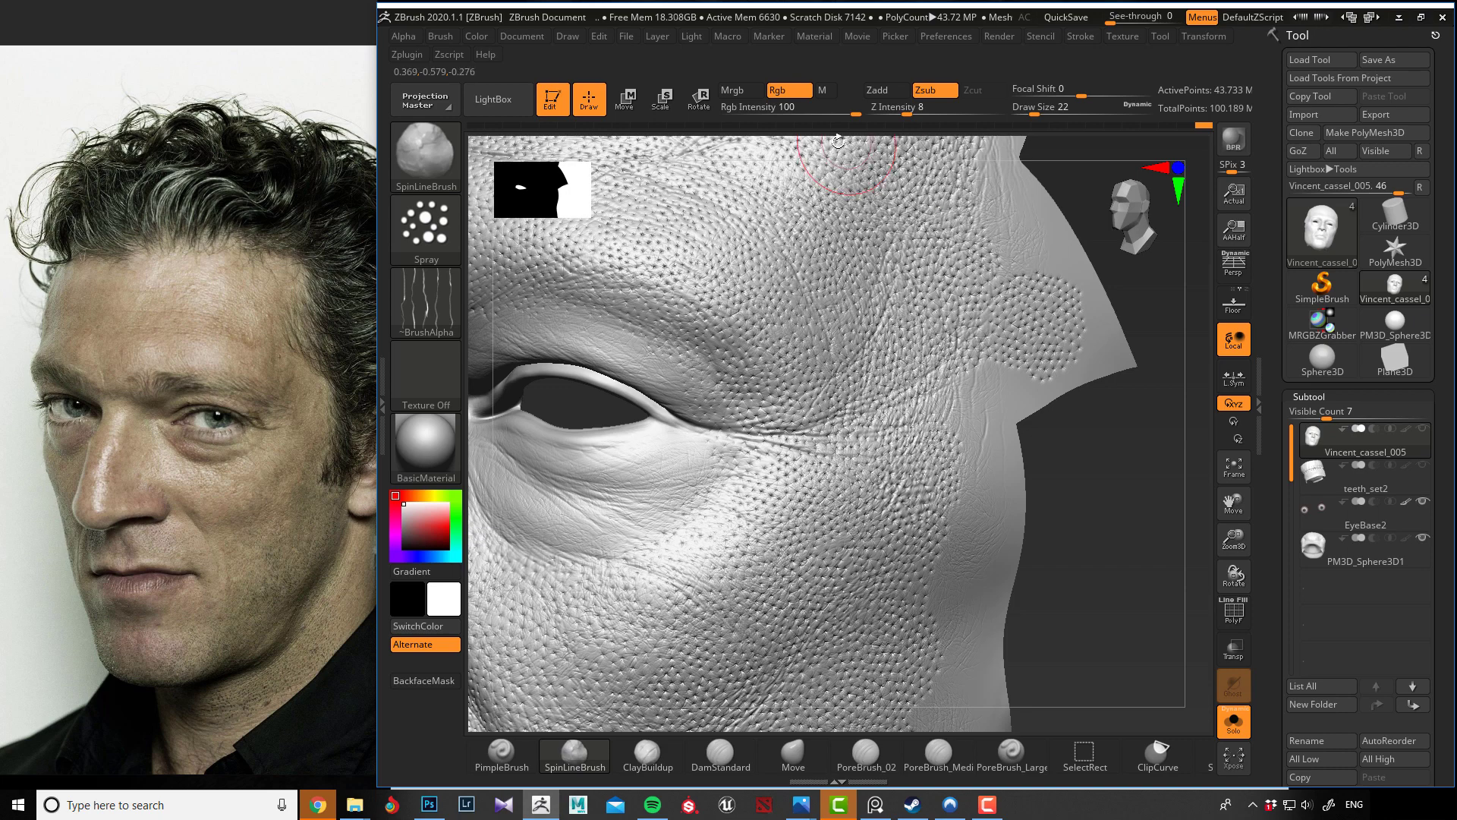
Spray line texture over the left brow, the area between the eyebrows and the lower forehead.
mouse_move(836, 163)
alt+right_down()
mouse_move(971, 319)
mouse_move(764, 331)
alt+right_up()
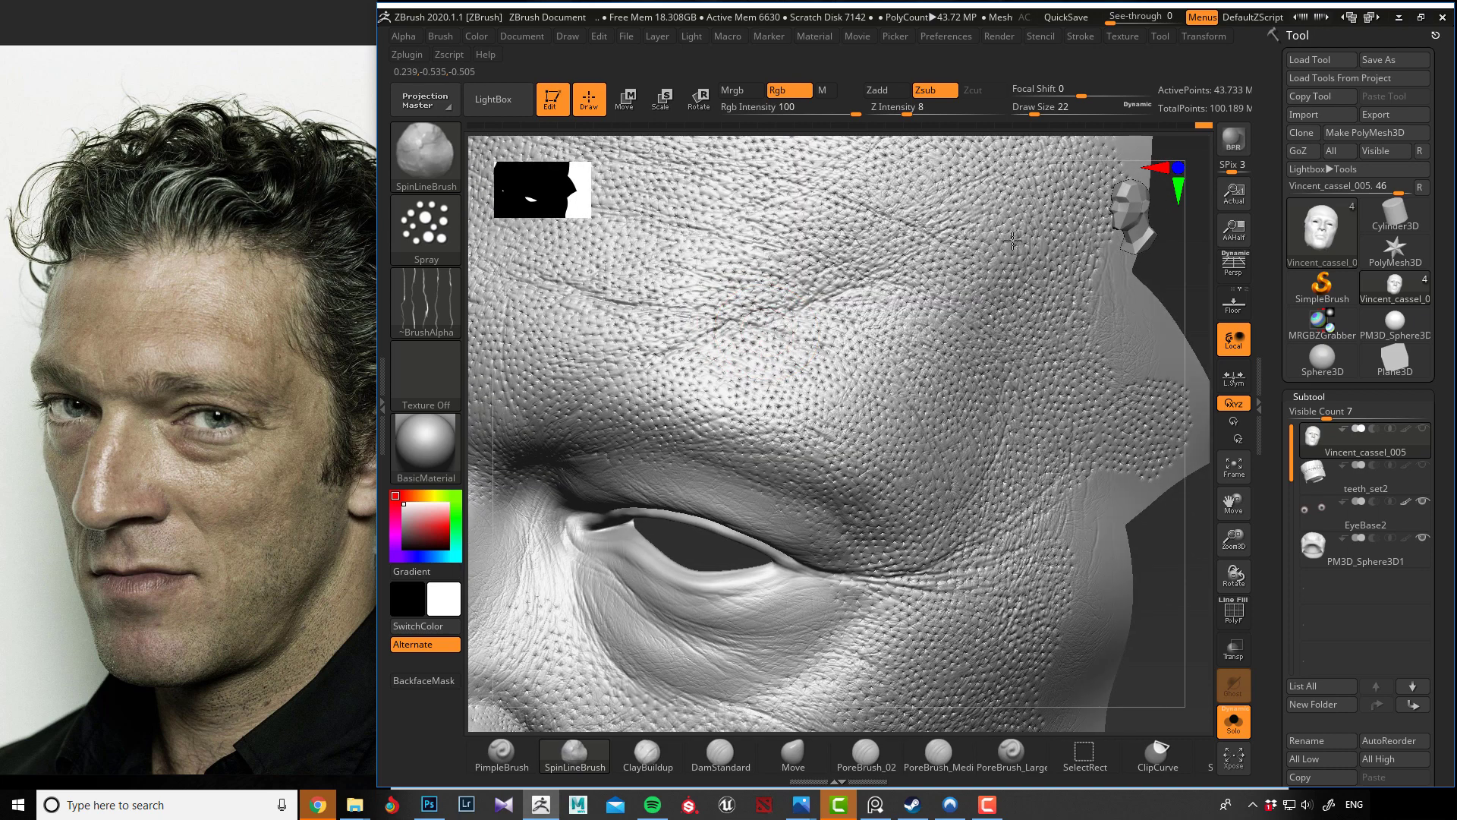
right_drag(841, 163, 1093, 143)
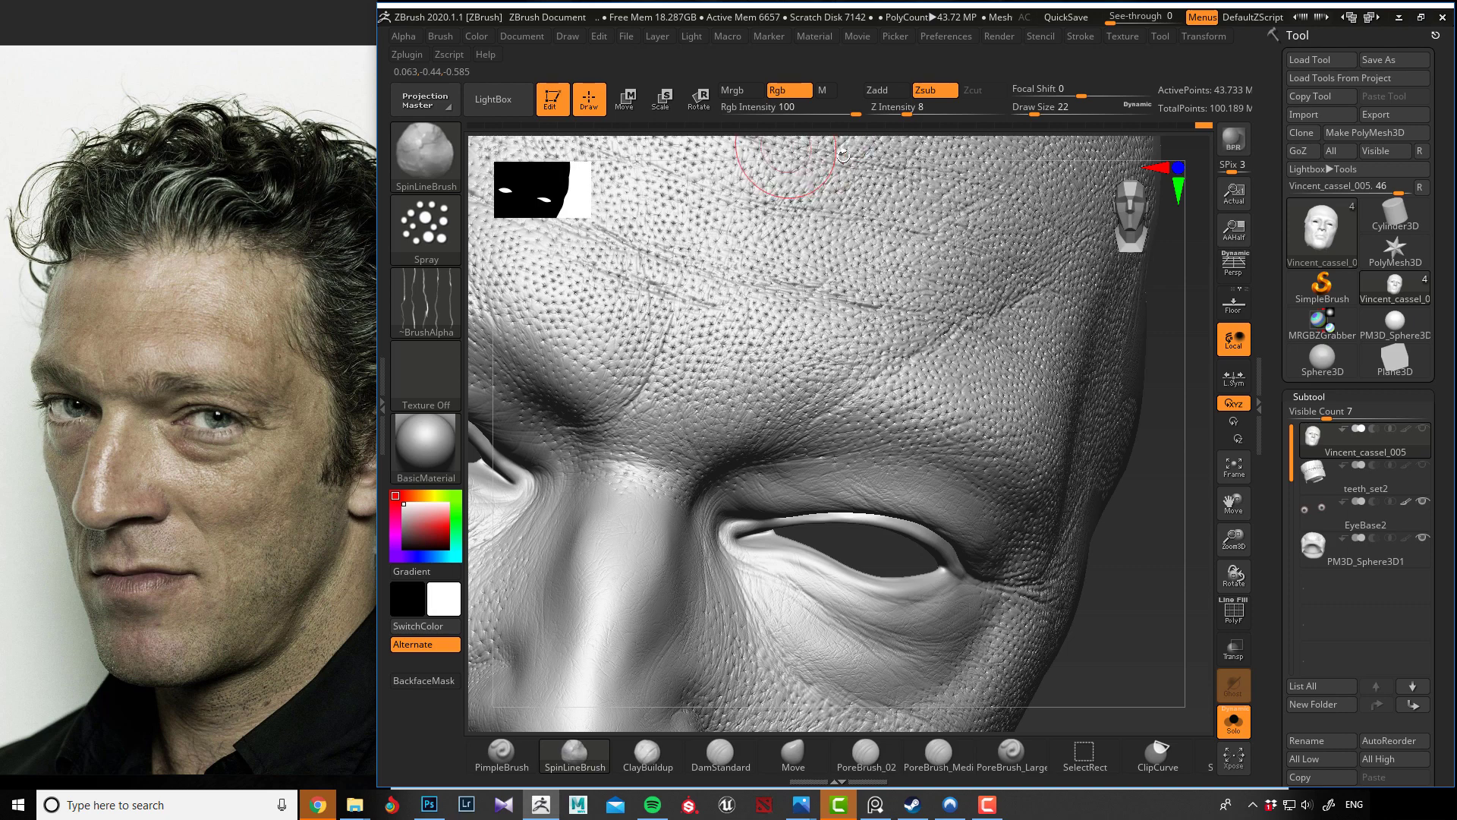
alt+drag(783, 153, 943, 176)
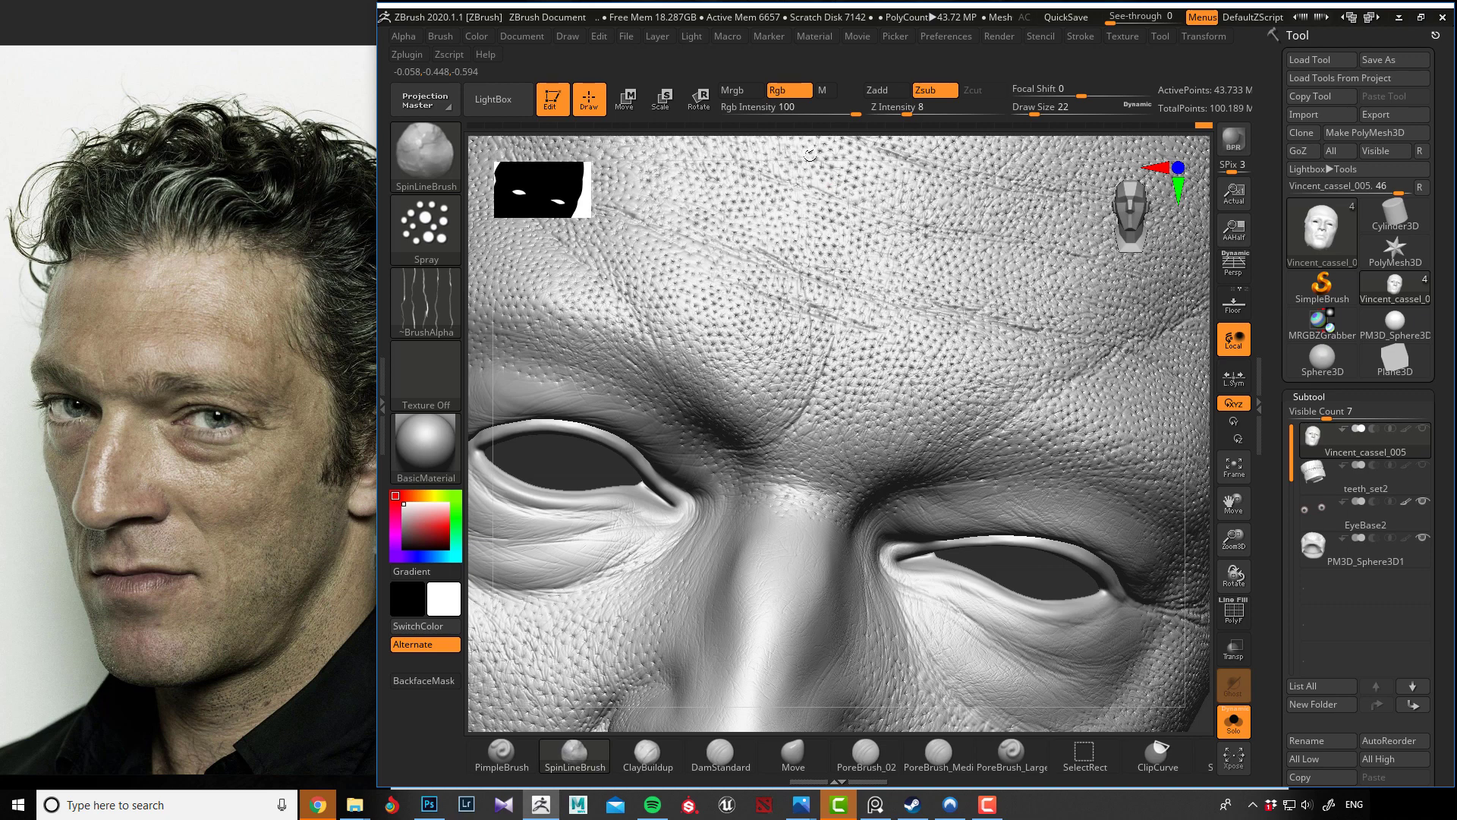
alt+drag(782, 140, 958, 207)
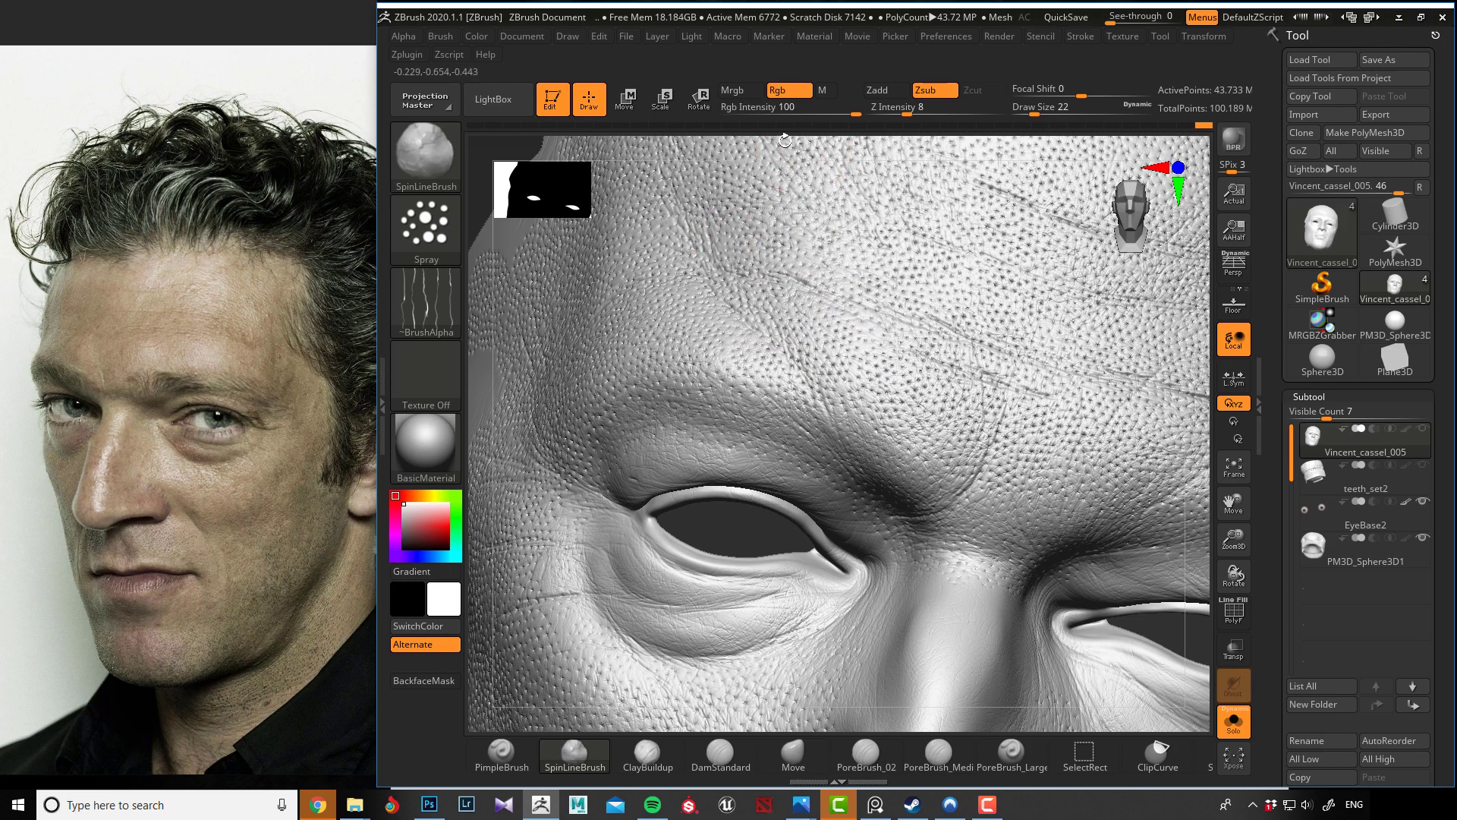
Add the line texture to the right temple and the outer right cheek near the mesh edge.
mouse_move(803, 152)
alt+mouse_down()
mouse_move(593, 296)
mouse_move(834, 366)
alt+mouse_up()
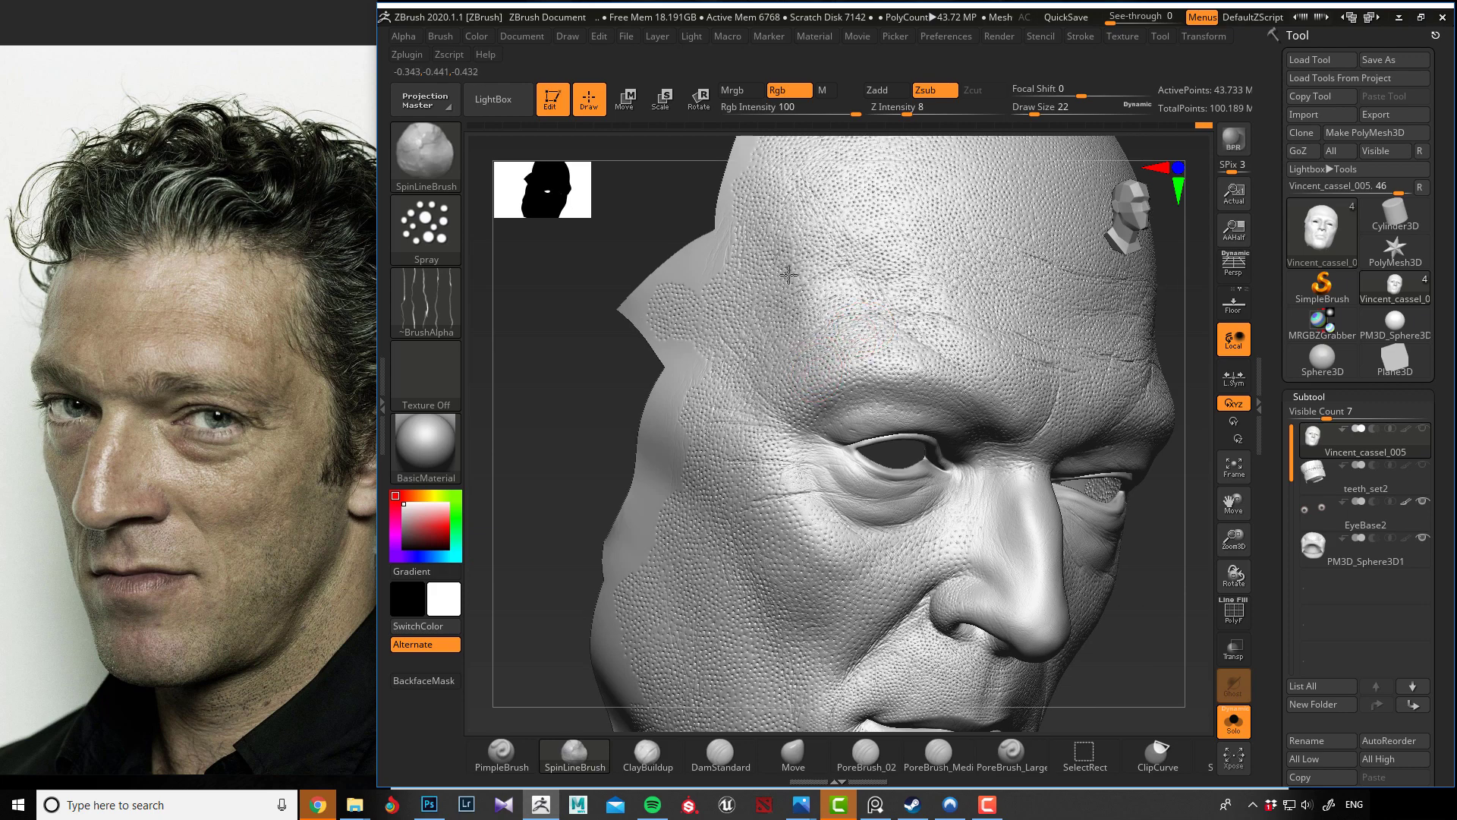
mouse_move(572, 380)
alt+mouse_down()
mouse_move(612, 338)
mouse_move(675, 377)
alt+mouse_up()
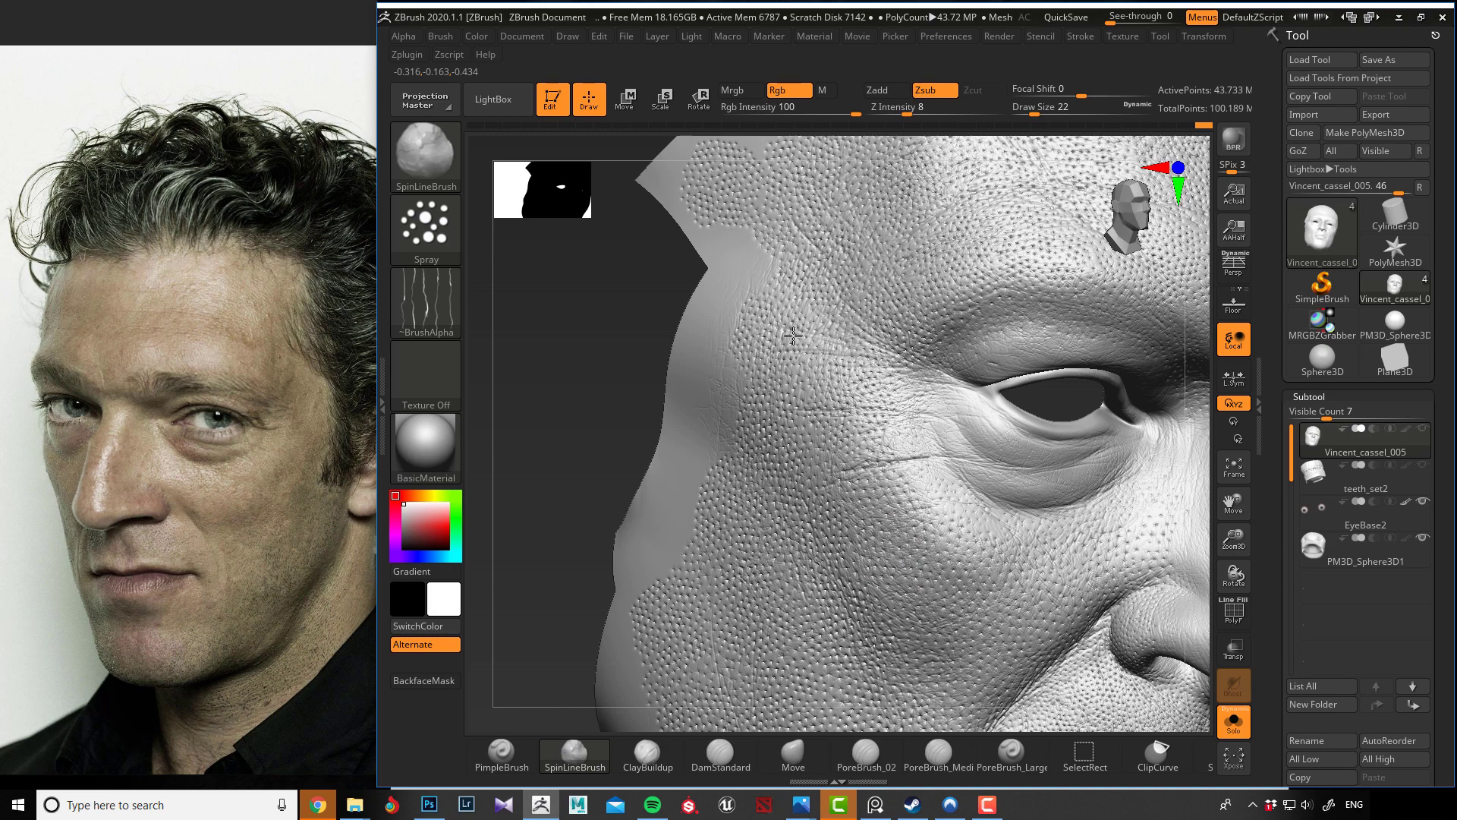
drag(598, 267, 737, 366)
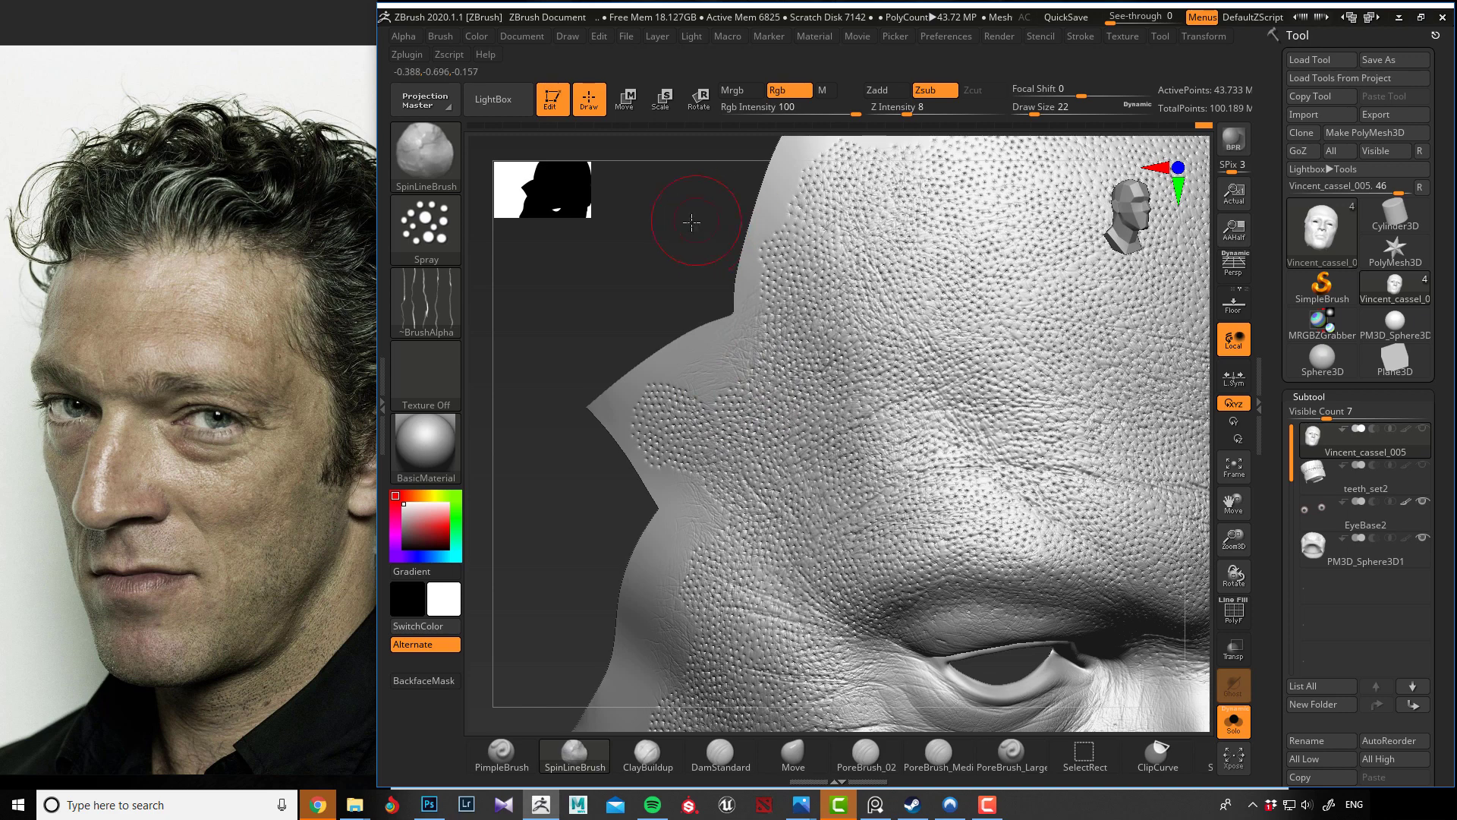
Cover the upper forehead up to the hairline edge with the line texture, working from both sides.
mouse_move(692, 221)
mouse_down()
mouse_move(583, 296)
mouse_move(699, 357)
mouse_up()
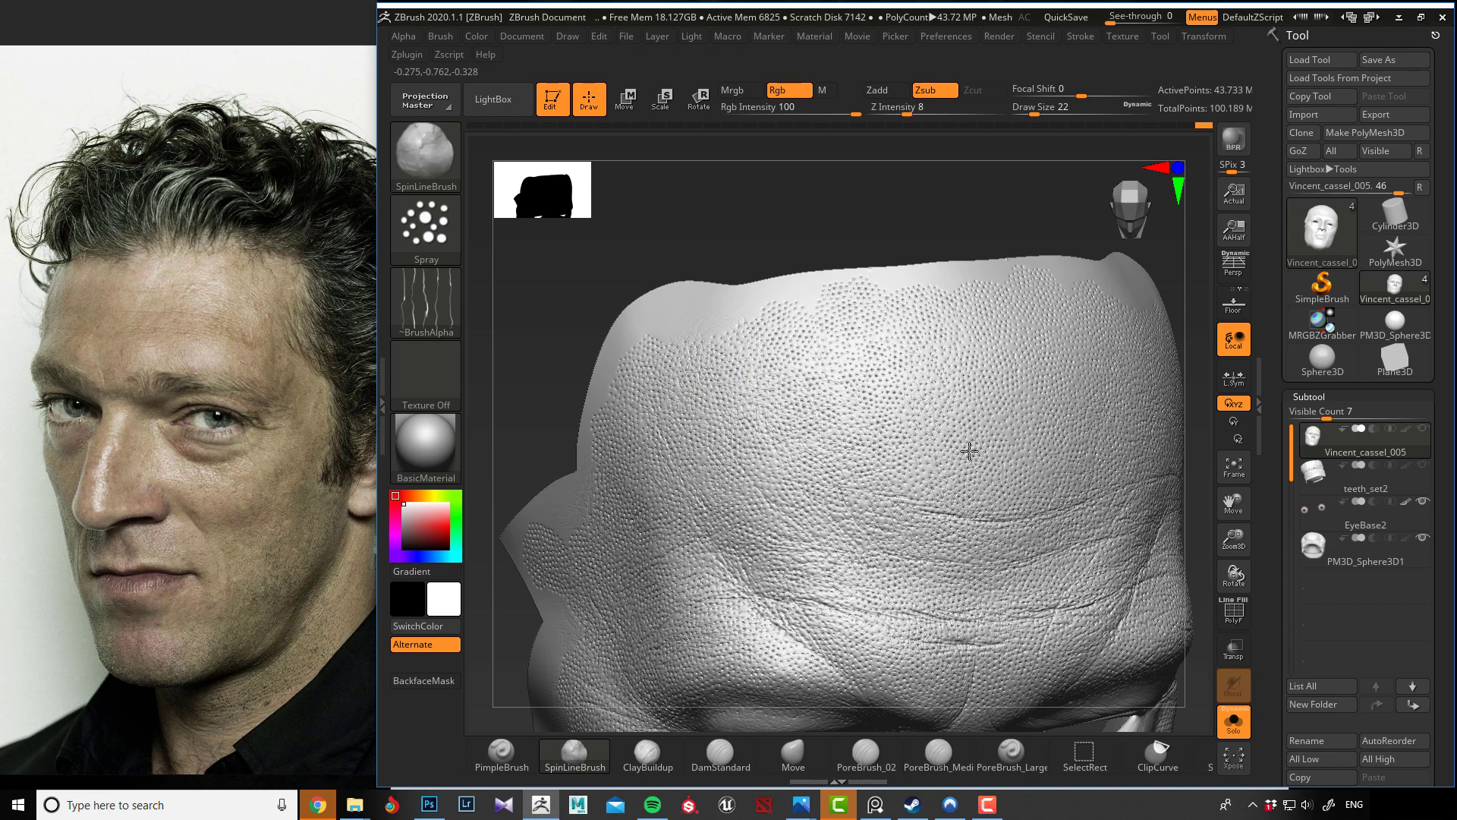
mouse_move(957, 245)
mouse_down()
mouse_move(944, 218)
mouse_move(807, 315)
mouse_up()
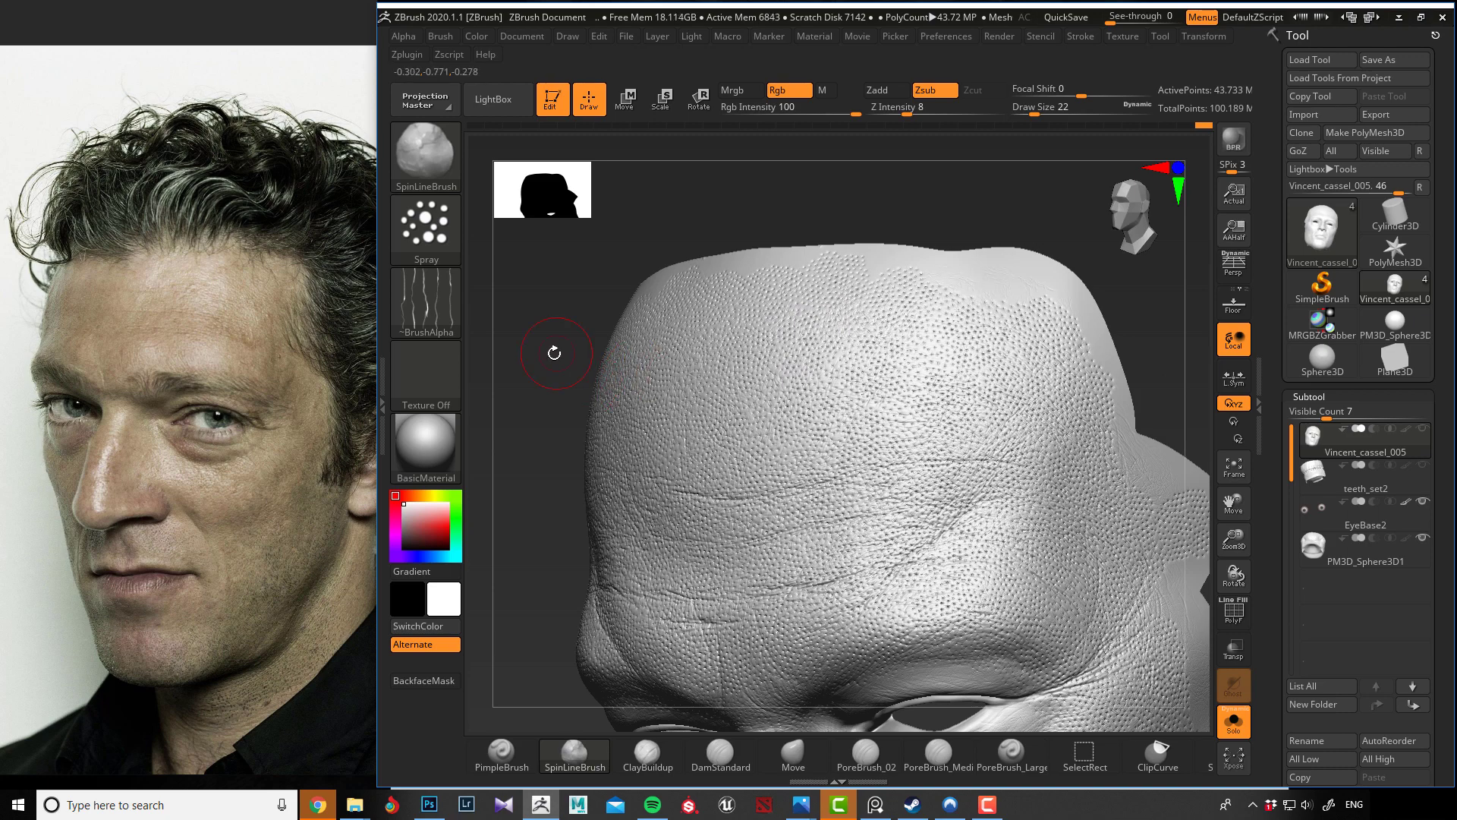
mouse_move(554, 352)
alt+mouse_down()
mouse_move(575, 331)
mouse_move(637, 341)
alt+mouse_up()
alt+drag(871, 362, 958, 404)
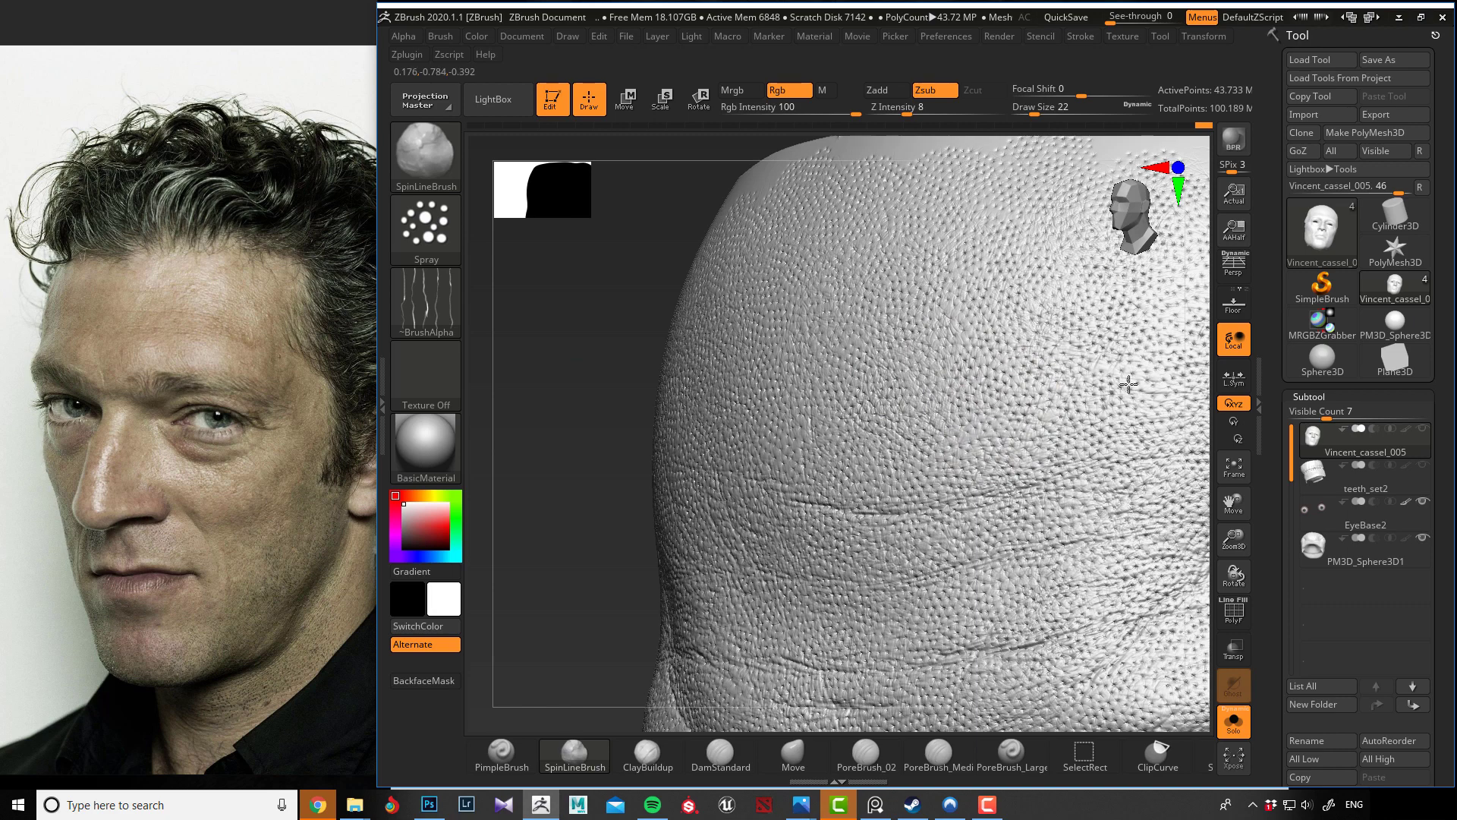
drag(582, 459, 817, 621)
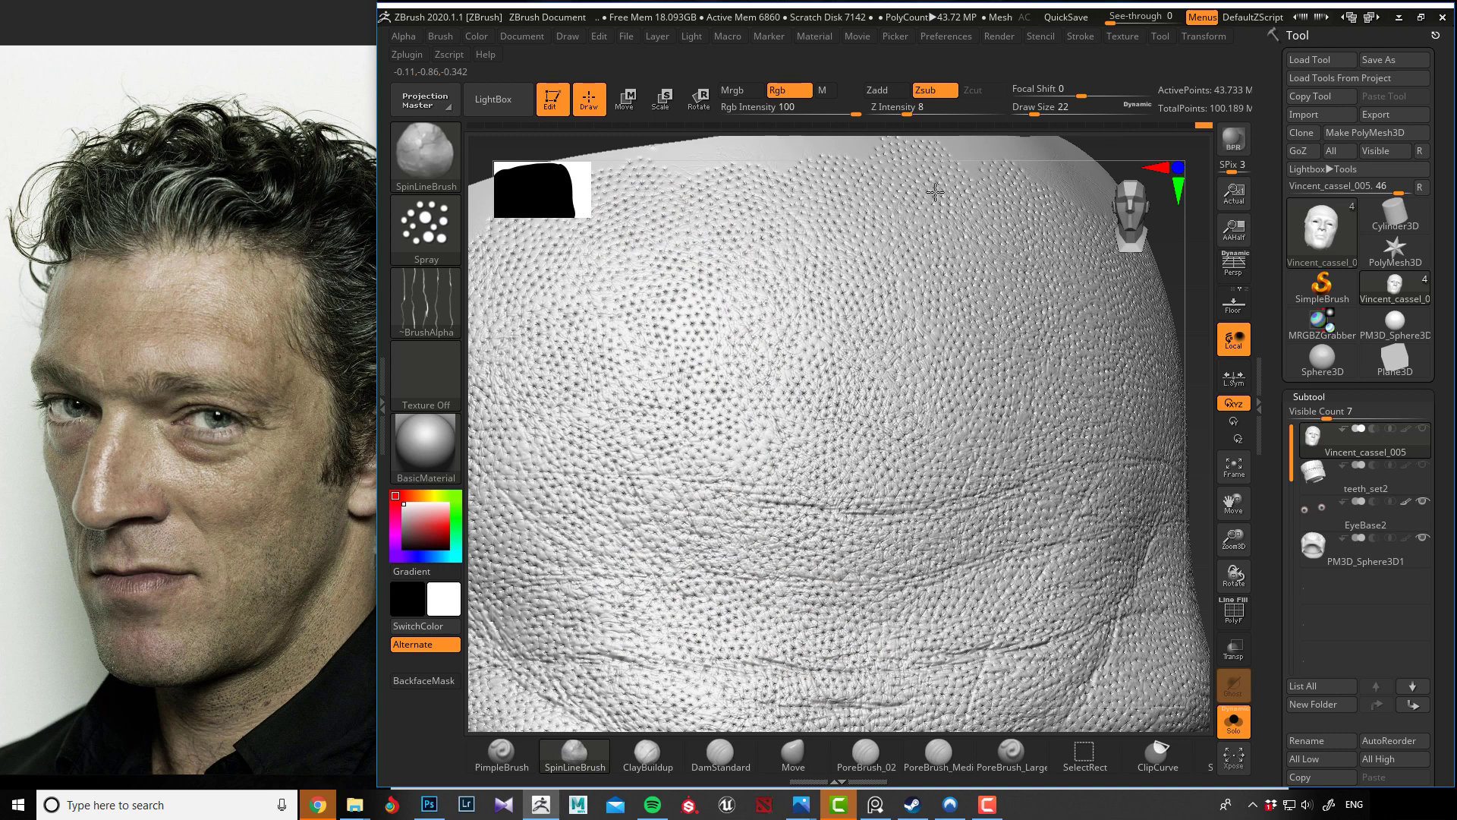
Extend the line texture along the outer cheek edge and the jawline beneath it with SpinLineBrush at draw size 26.
alt+drag(806, 135, 498, 516)
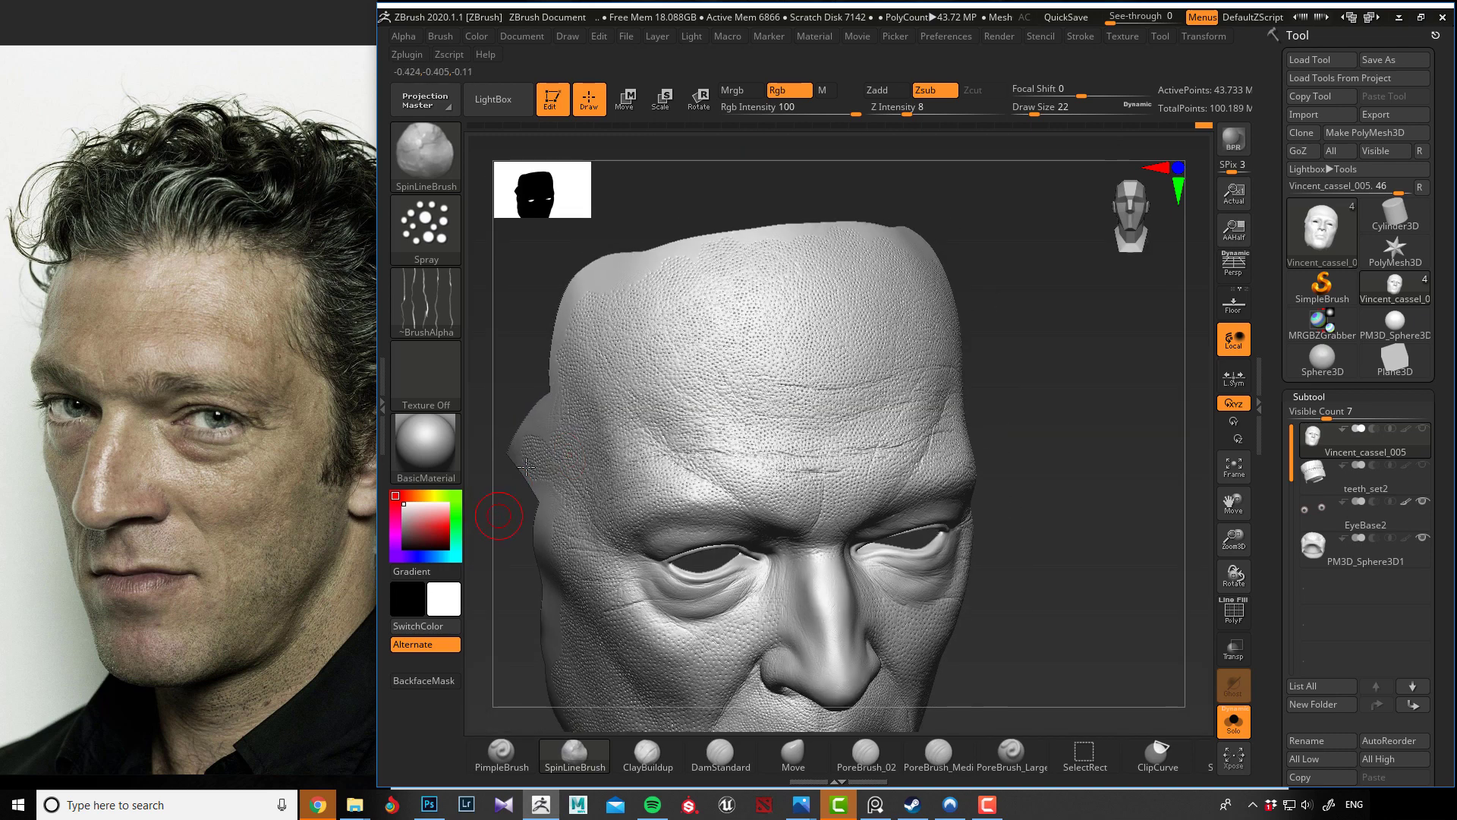
mouse_move(526, 467)
mouse_down()
mouse_move(616, 401)
mouse_move(609, 384)
mouse_move(725, 400)
mouse_move(540, 452)
mouse_move(650, 215)
mouse_move(570, 426)
mouse_move(494, 212)
mouse_up()
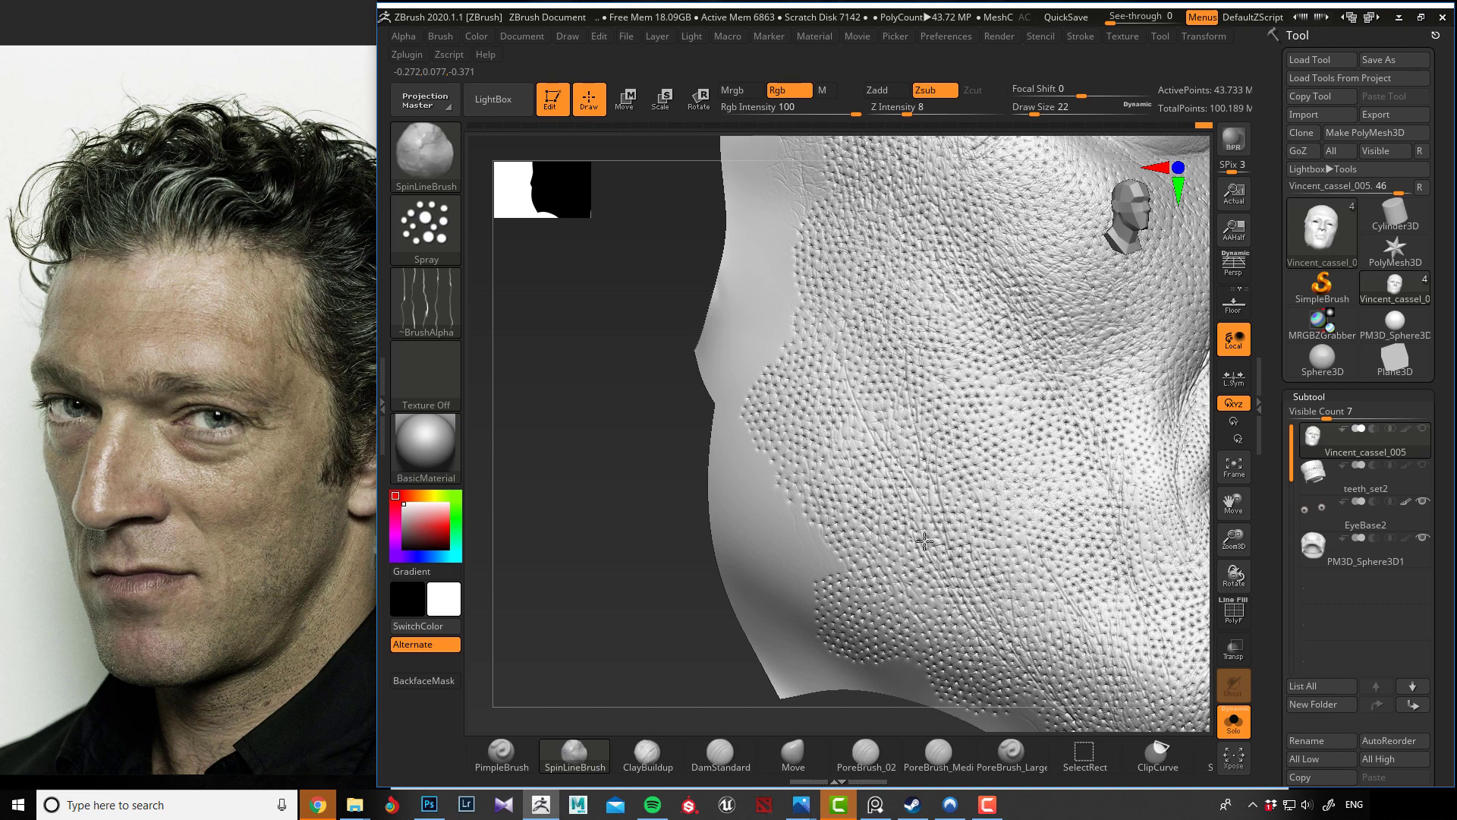
drag(816, 532, 805, 546)
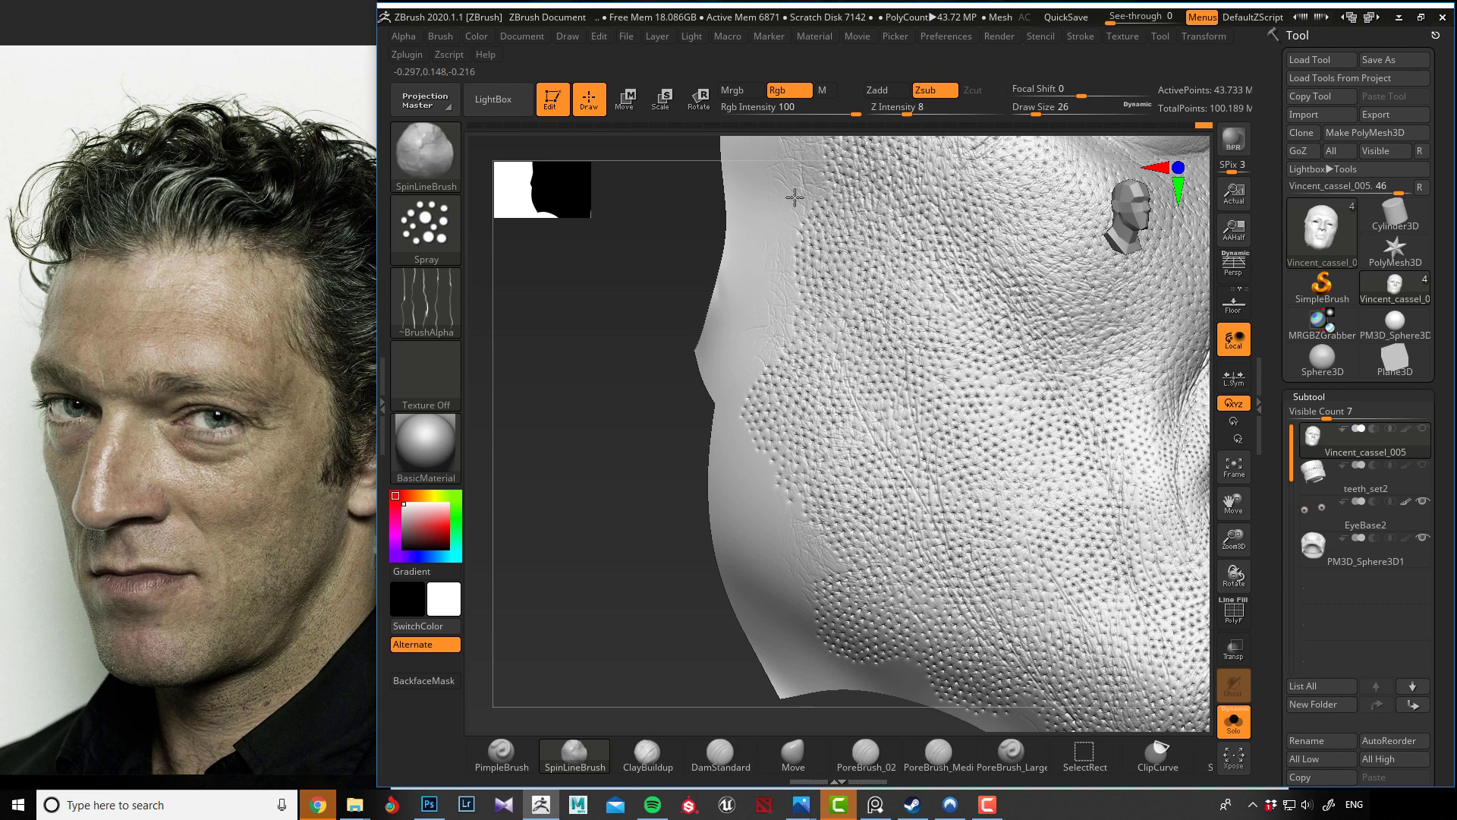
mouse_move(666, 579)
mouse_down()
mouse_move(569, 433)
mouse_move(564, 449)
mouse_up()
drag(821, 463, 938, 392)
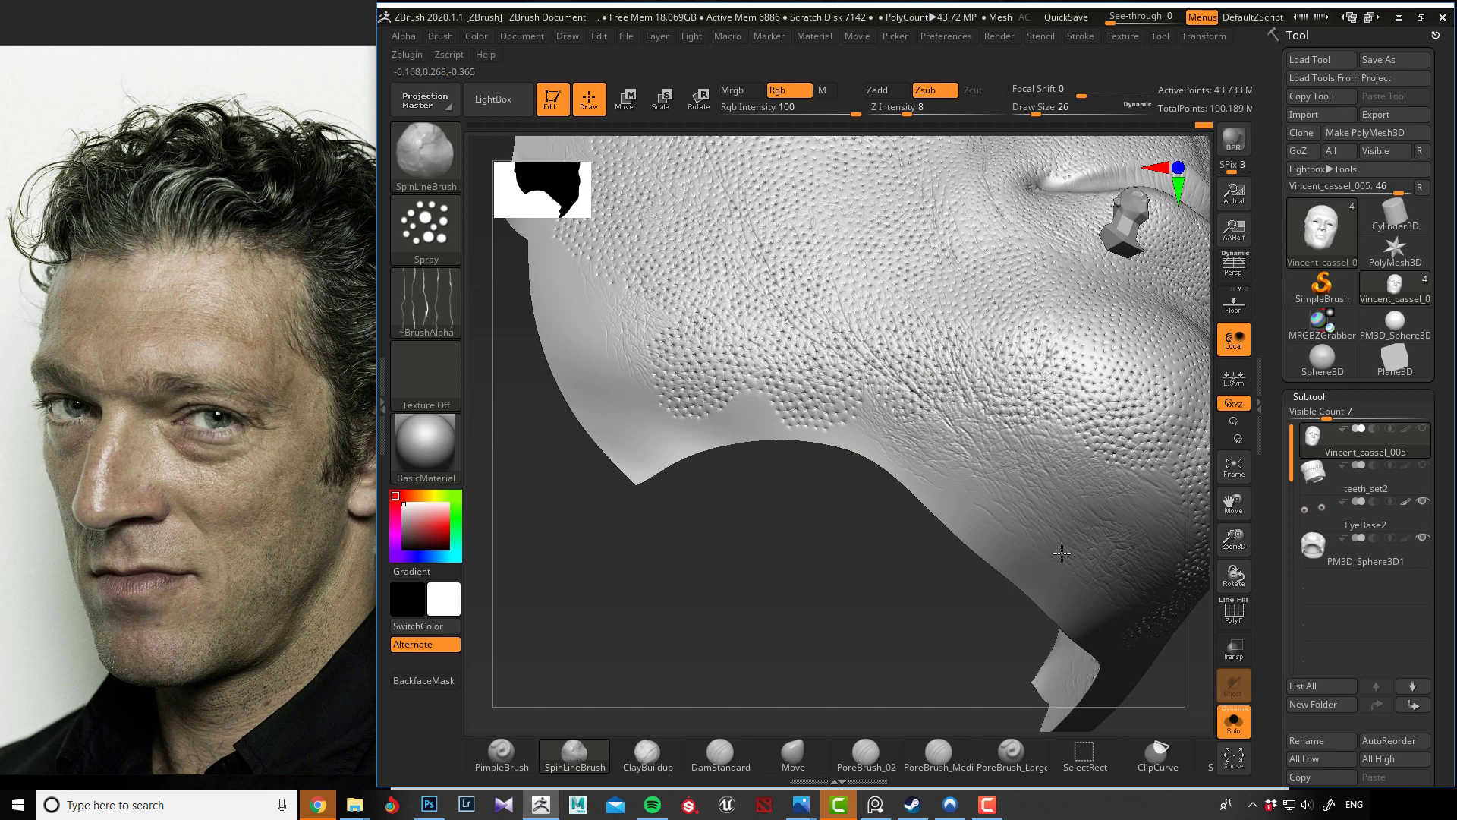
Spray line texture over the chin, its underside and the cheek around the mouth corner, following the jaw from several angles.
mouse_move(866, 580)
mouse_down()
mouse_move(749, 549)
mouse_move(758, 384)
mouse_move(881, 420)
mouse_up()
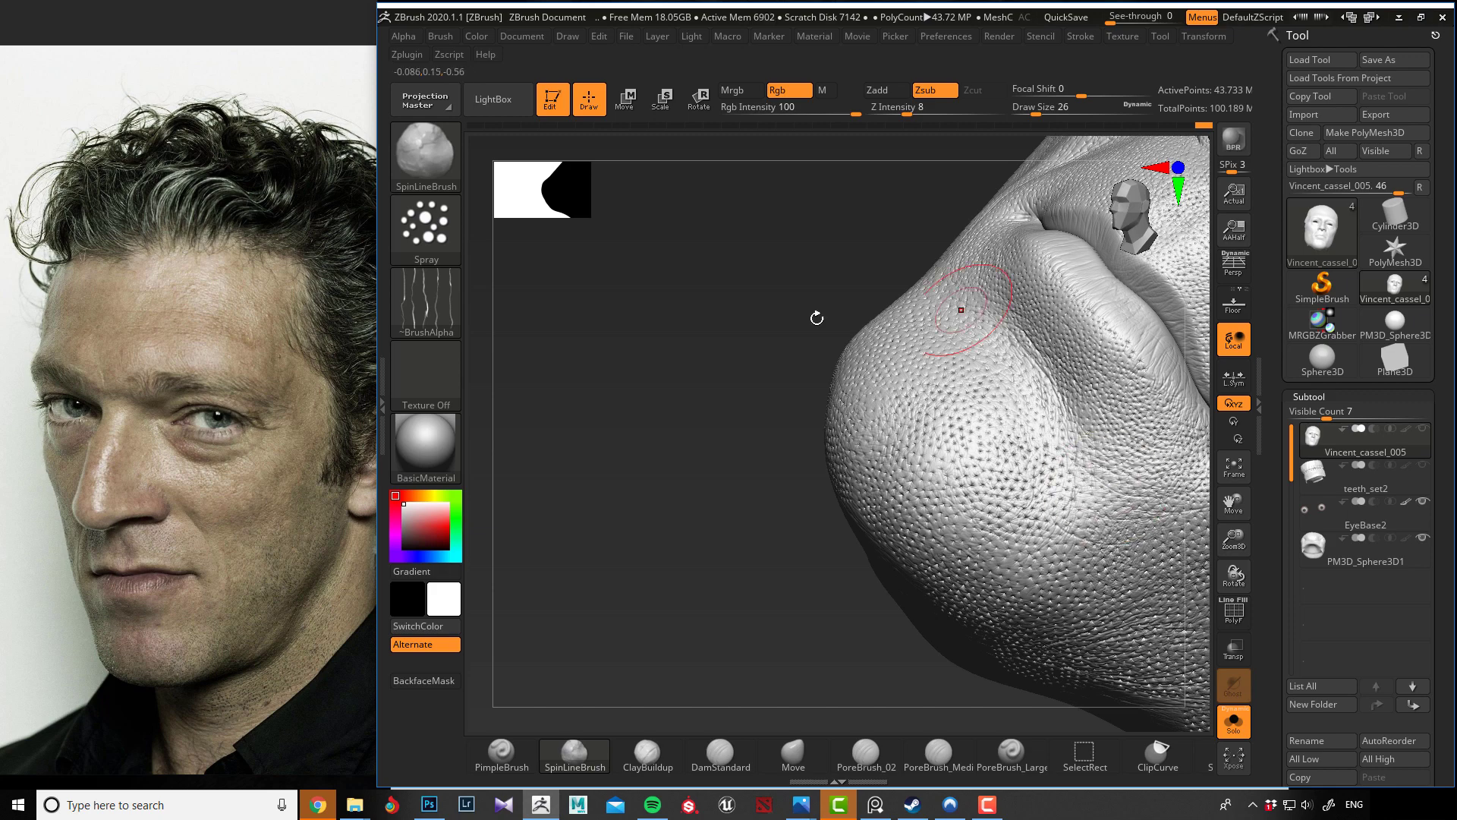
drag(817, 317, 976, 299)
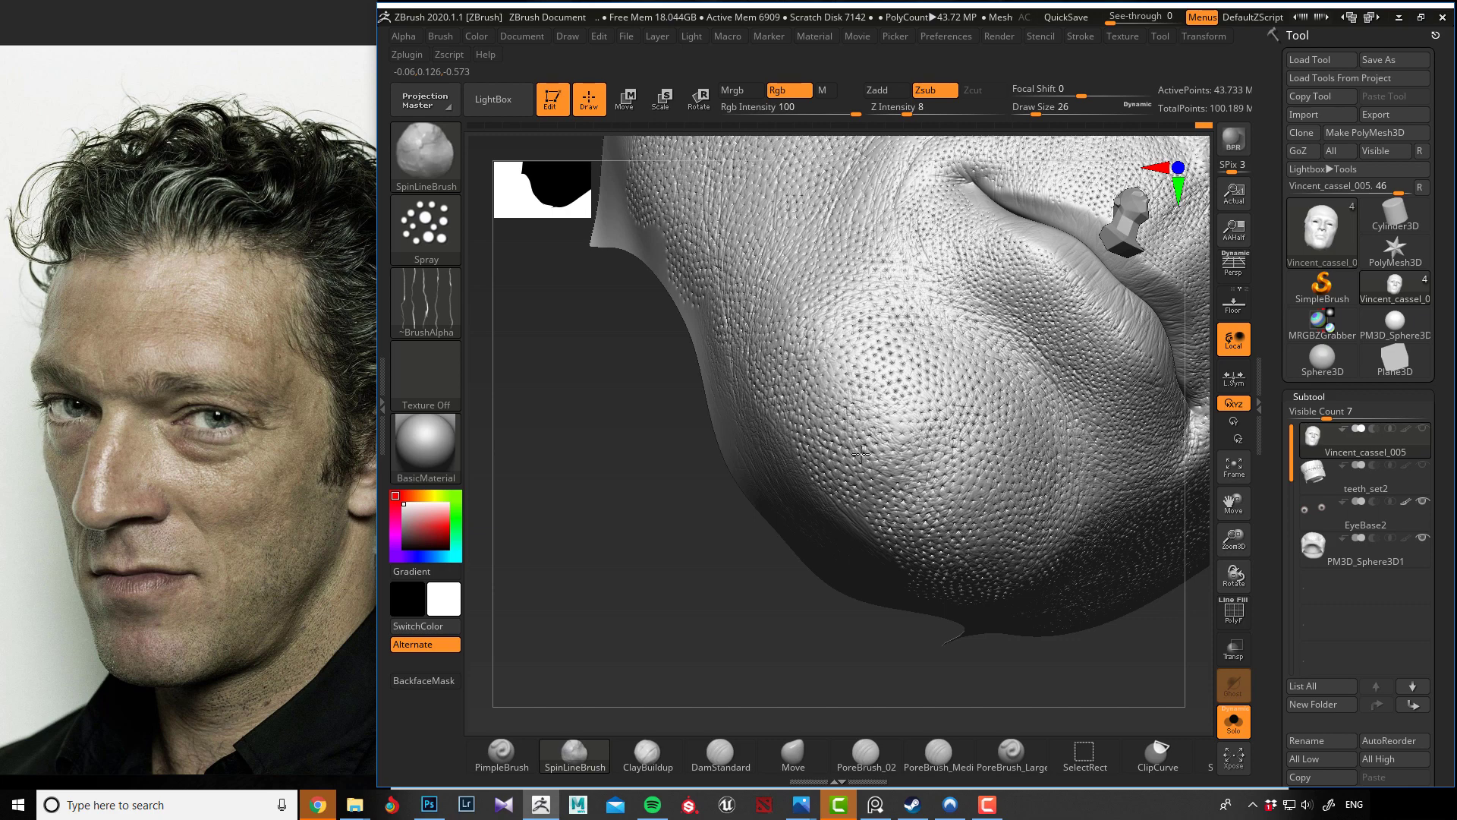
drag(668, 486, 865, 455)
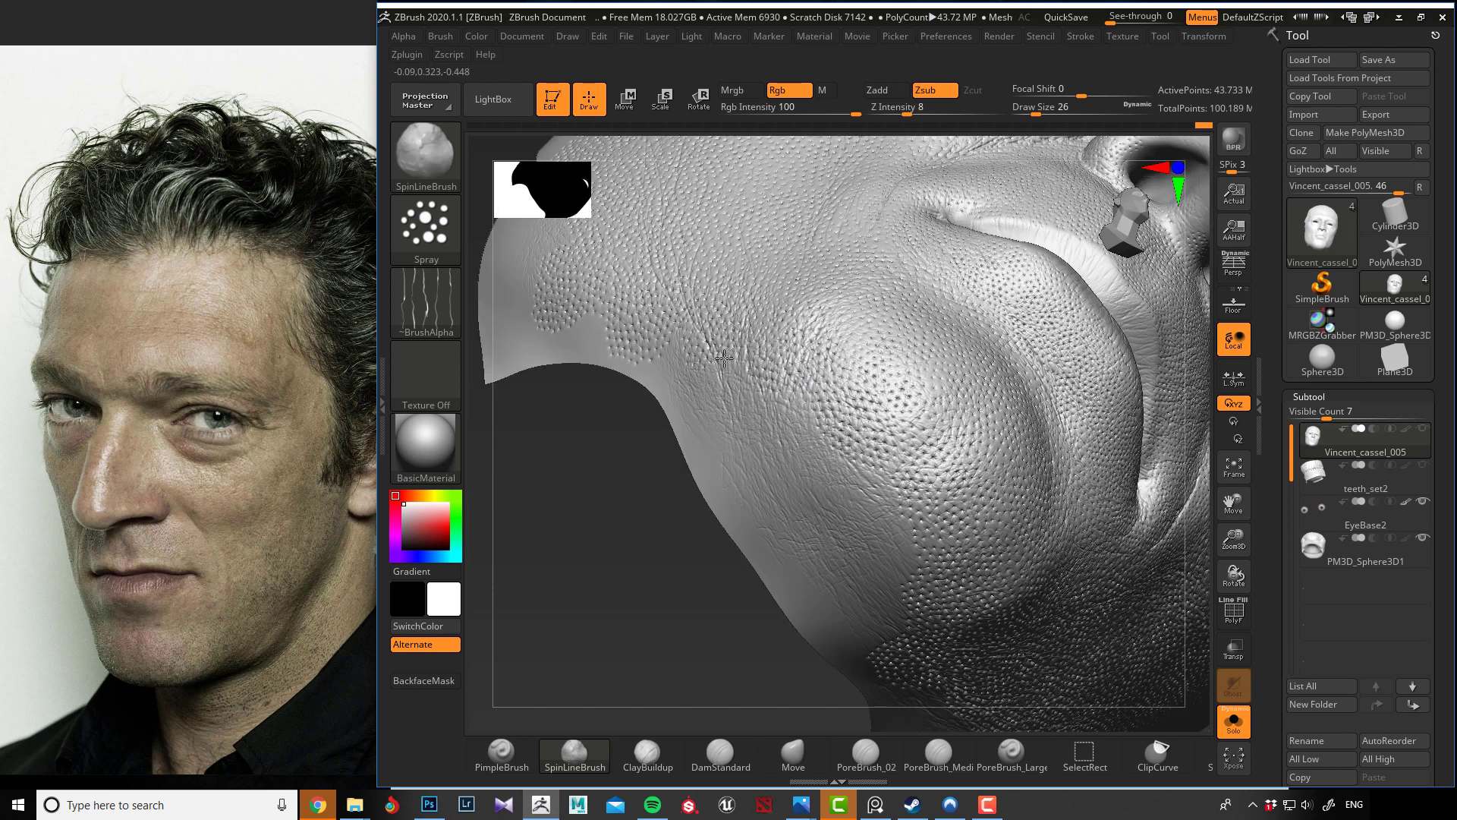
mouse_move(832, 336)
mouse_down()
mouse_move(652, 380)
mouse_move(586, 466)
mouse_move(855, 287)
mouse_up()
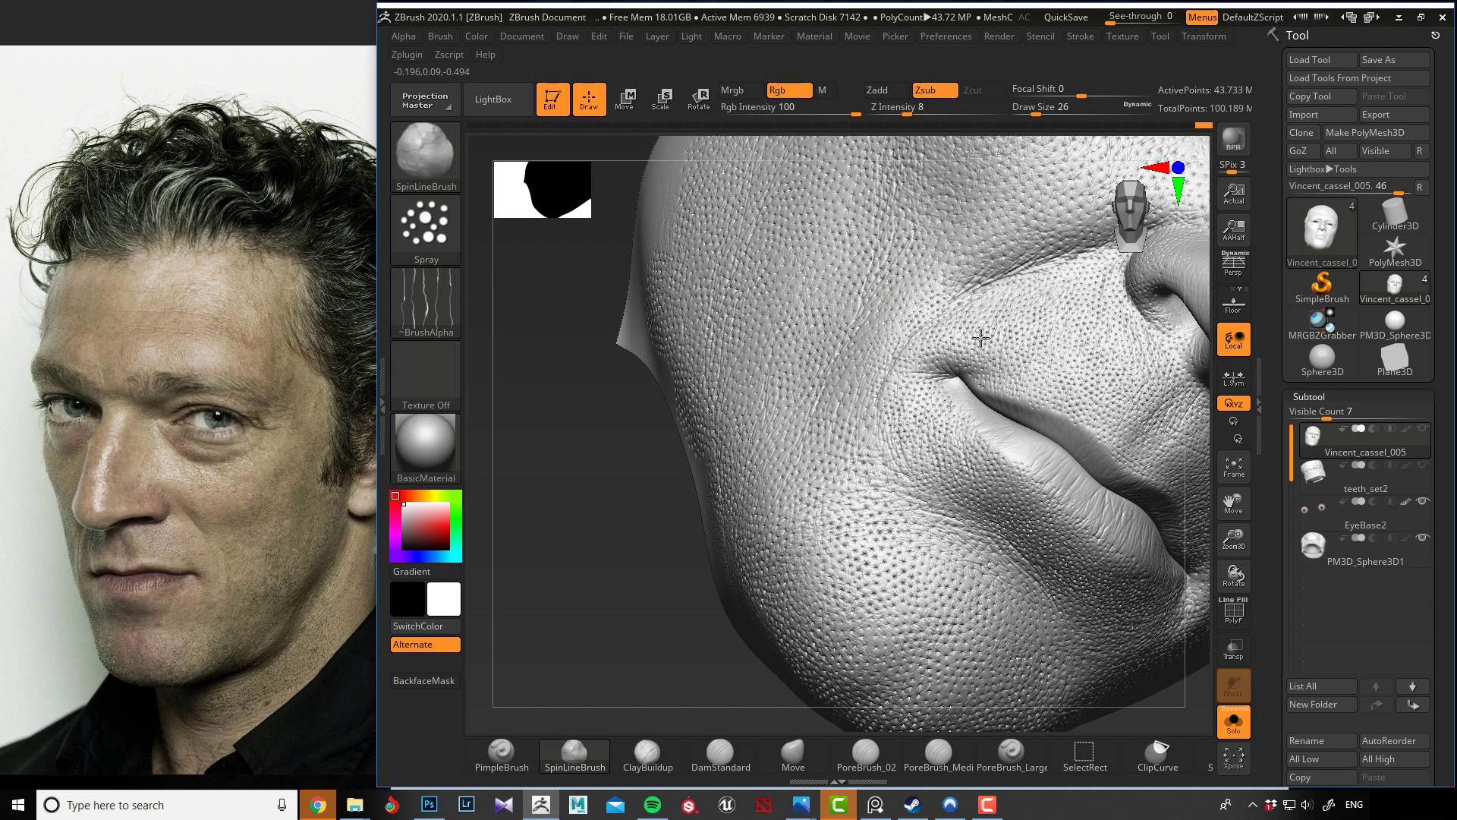
mouse_move(608, 442)
mouse_down()
mouse_move(543, 494)
mouse_move(559, 476)
mouse_up()
alt+right_drag(892, 377, 847, 406)
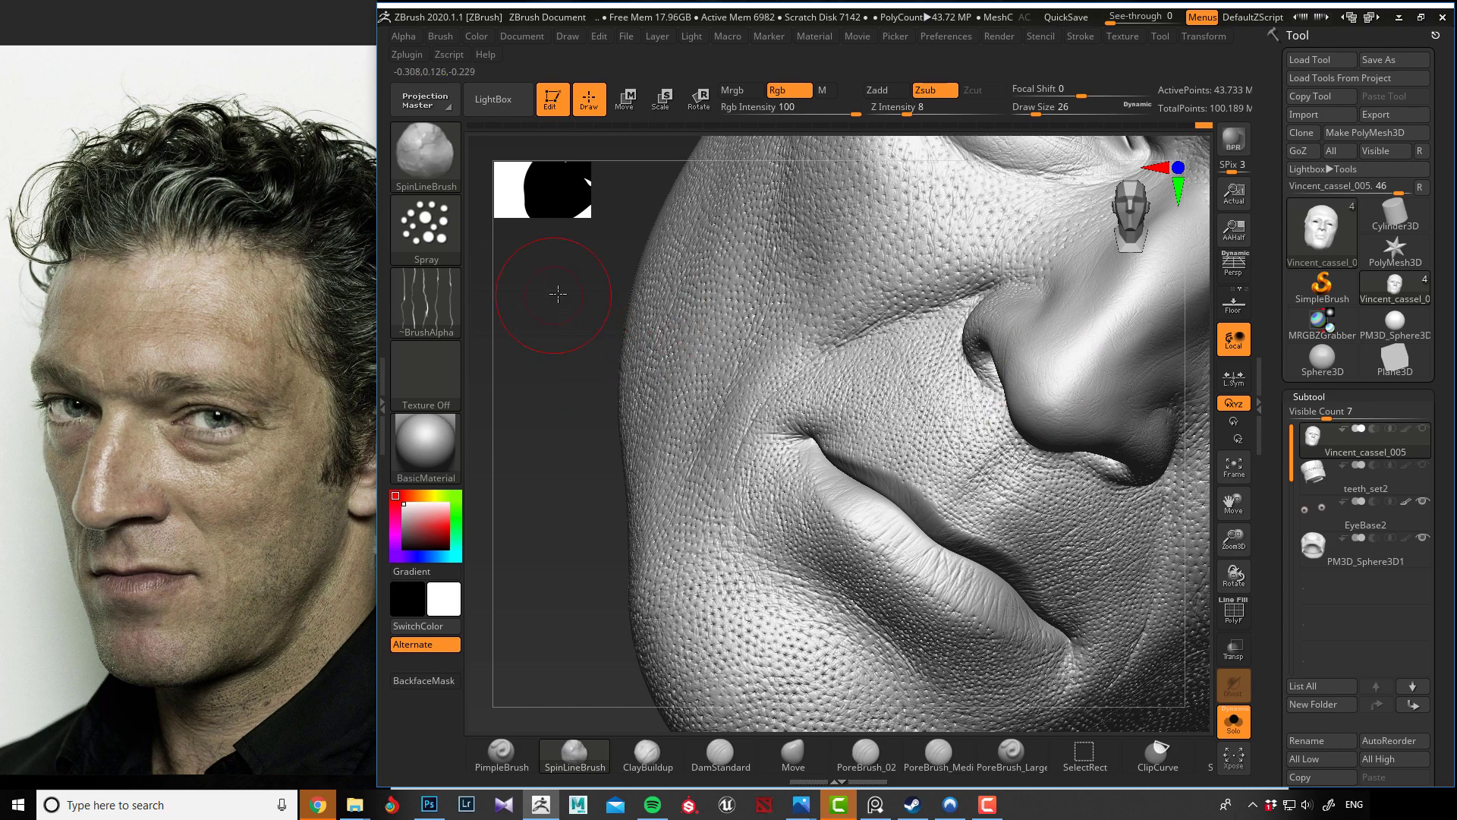
Blend line texture into the skin beside the nose, across the nose bridge and around the inner eye corner.
mouse_move(583, 302)
mouse_down()
mouse_move(611, 315)
mouse_move(615, 381)
mouse_move(651, 299)
mouse_move(638, 328)
mouse_move(1009, 478)
mouse_up()
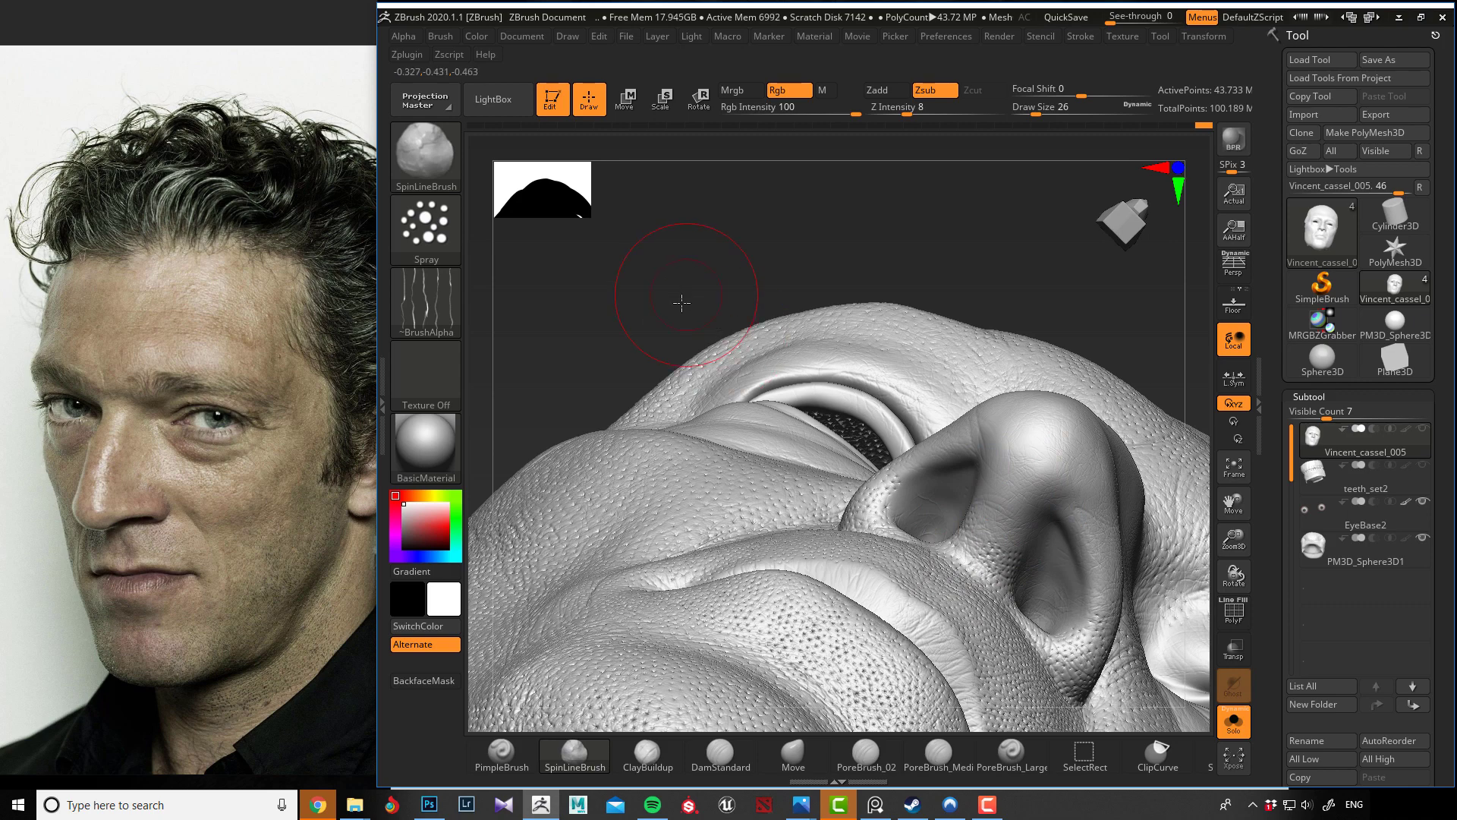
mouse_move(680, 302)
mouse_down()
mouse_move(690, 339)
mouse_move(859, 328)
mouse_up()
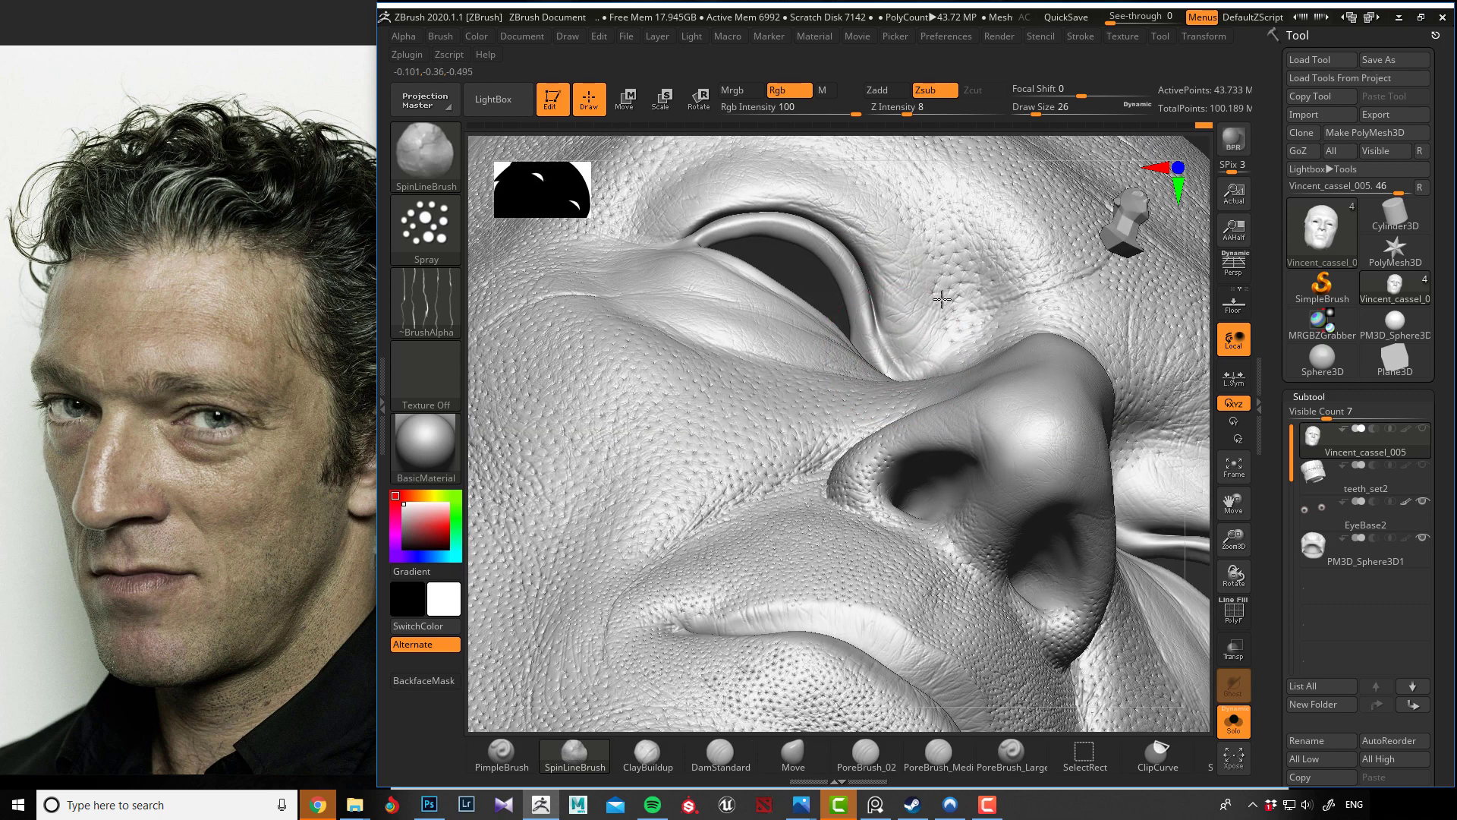
mouse_move(1010, 197)
mouse_down()
mouse_move(888, 163)
mouse_move(763, 296)
mouse_up()
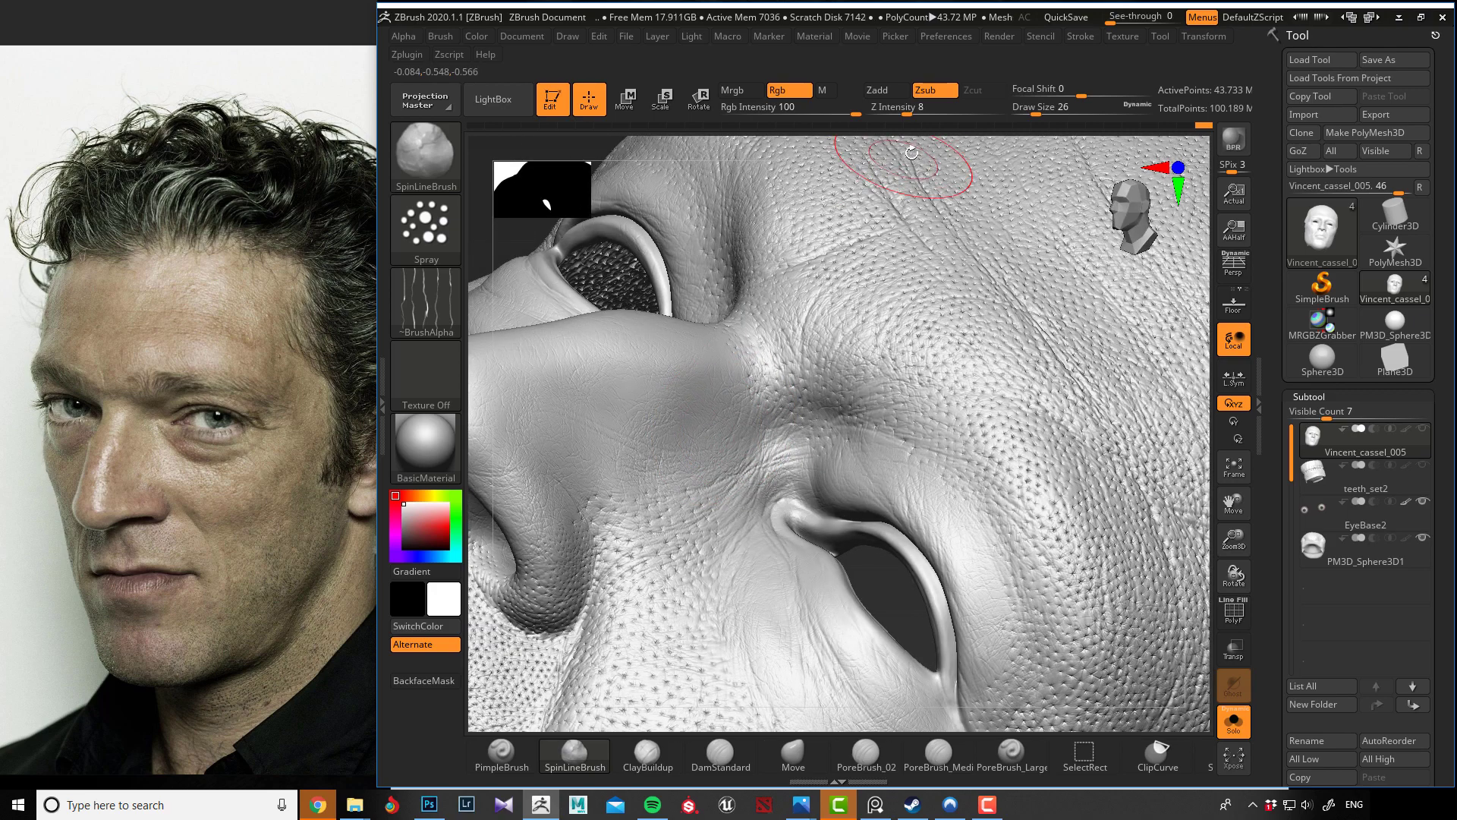
Set the line brush's draw size to 42, check the whole face from the front and save the work.
ctrl+right_drag(916, 173, 680, 434)
mouse_move(680, 434)
mouse_down()
mouse_move(885, 494)
mouse_move(934, 579)
mouse_move(649, 527)
mouse_move(577, 558)
mouse_move(560, 531)
mouse_move(769, 383)
mouse_up()
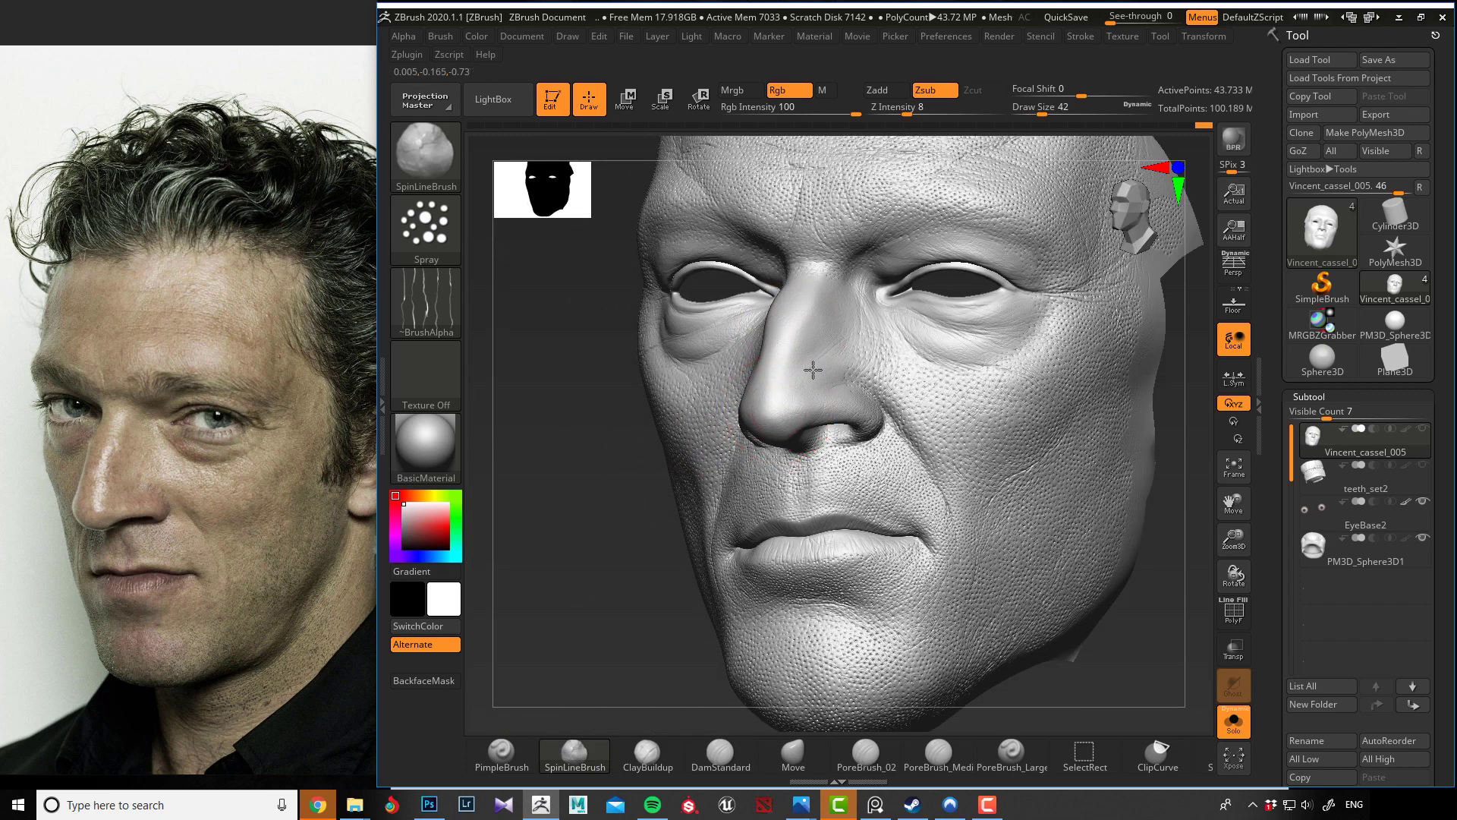
drag(605, 452, 885, 448)
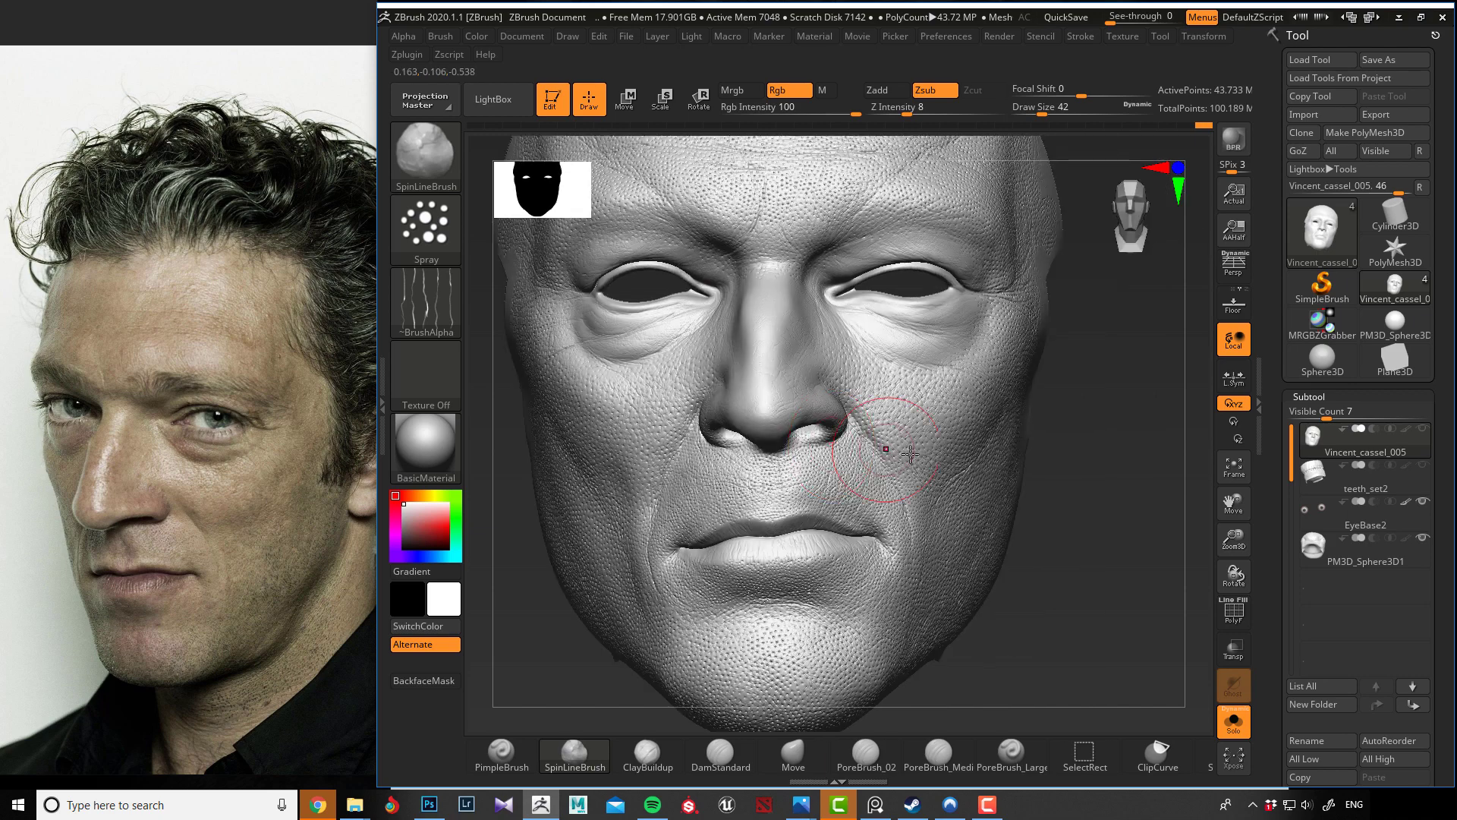
key(ctrl+s)
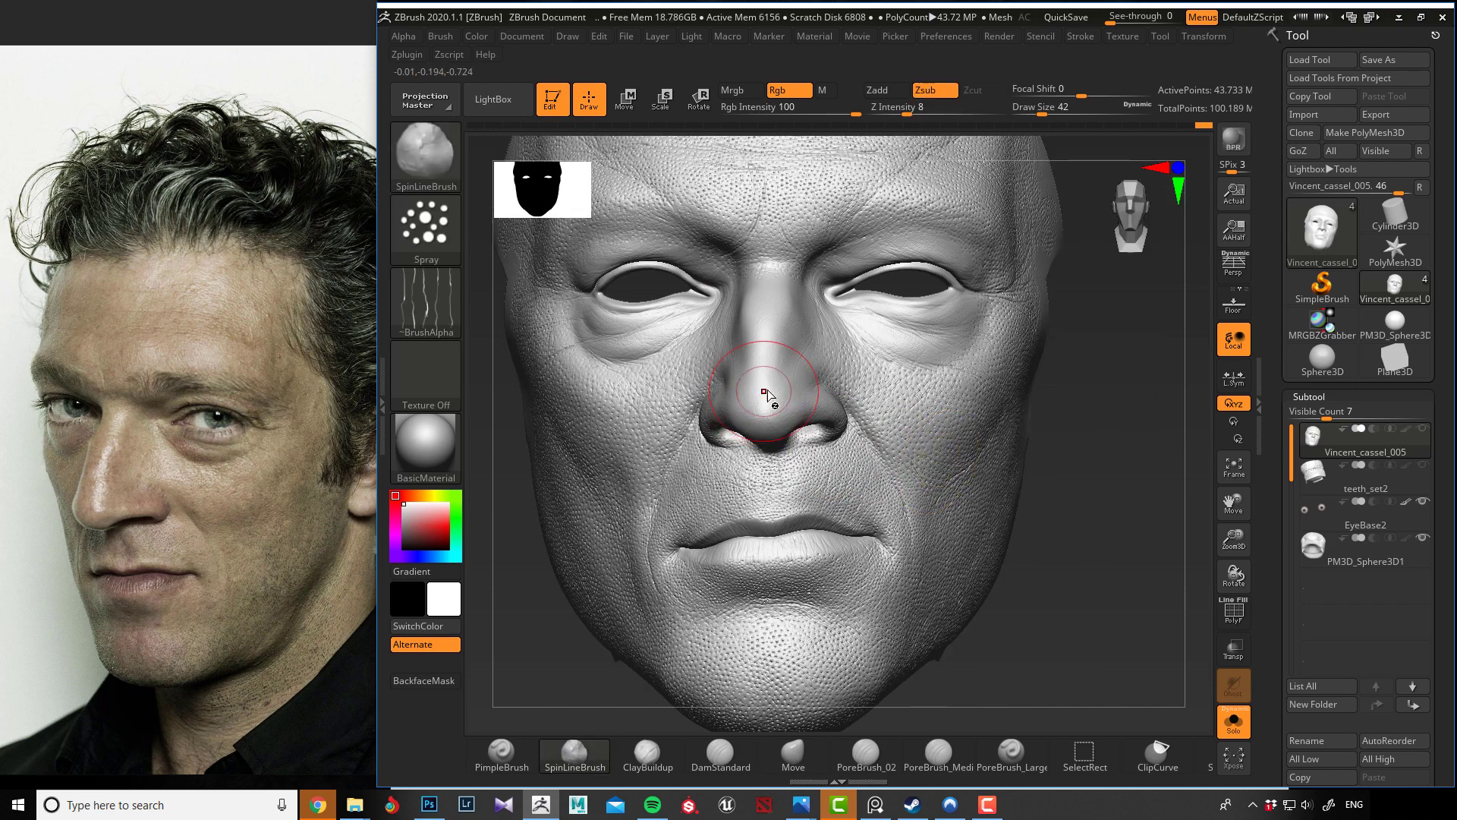
Texture the nose with fine lines at draw size 26 and smooth inside the nostrils at draw size 10.
key([)
mouse_move(764, 402)
mouse_down()
mouse_move(784, 406)
mouse_move(744, 384)
mouse_up()
alt+drag(1121, 566, 762, 556)
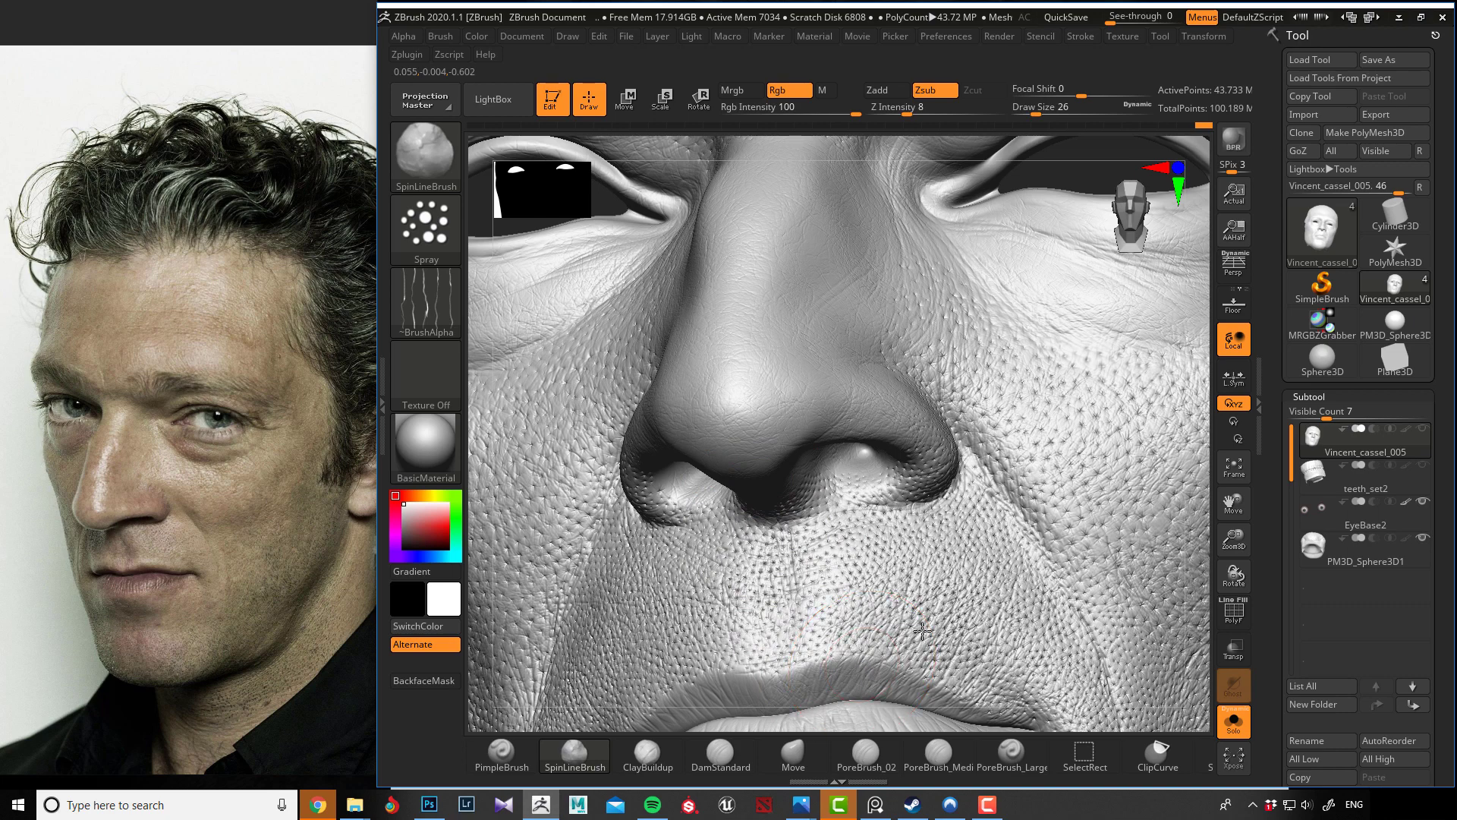
key(ctrl)
key(shift)
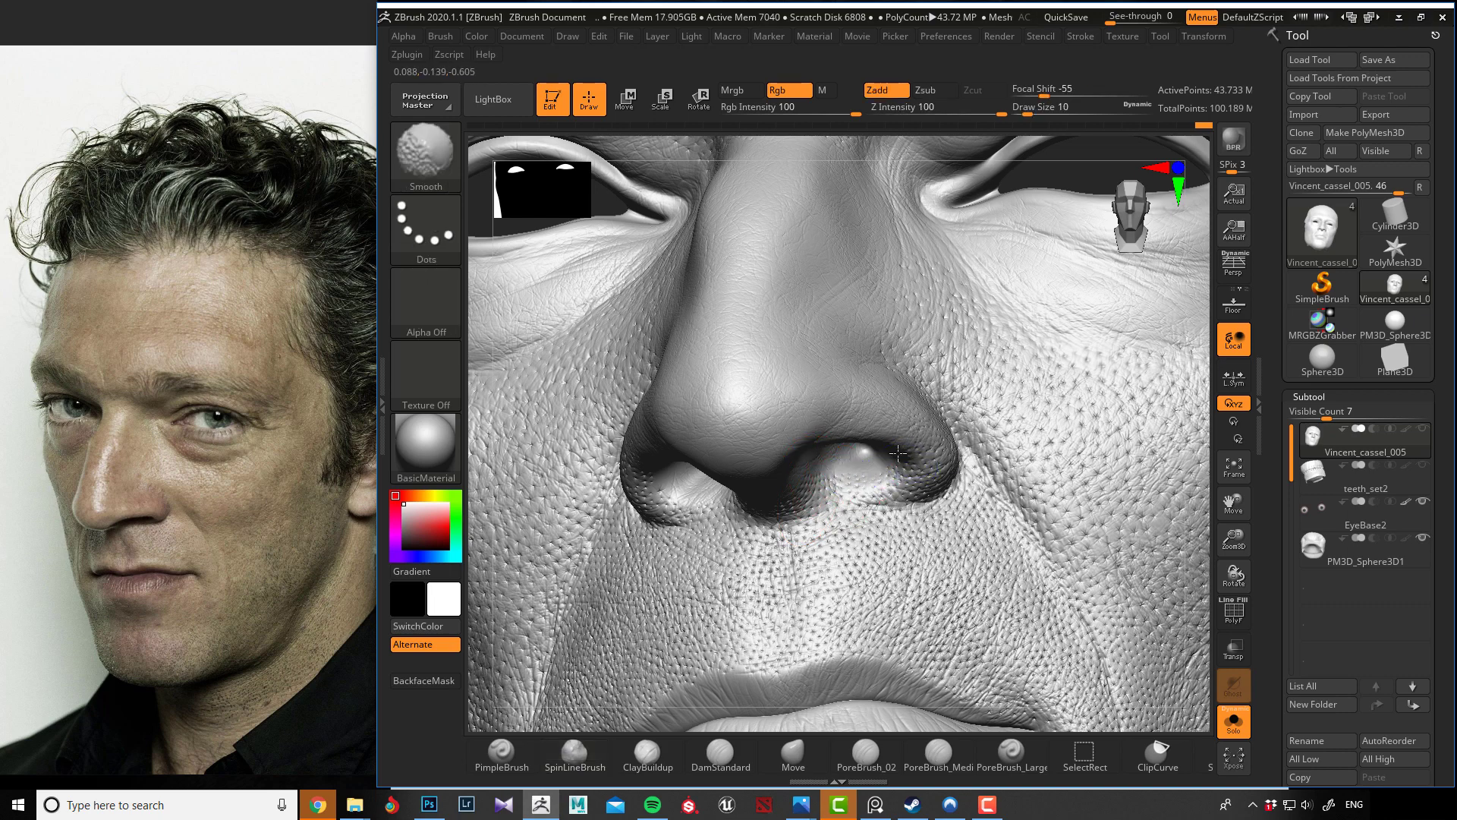
mouse_move(696, 495)
shift+mouse_down()
mouse_move(638, 487)
mouse_move(661, 492)
shift+mouse_up()
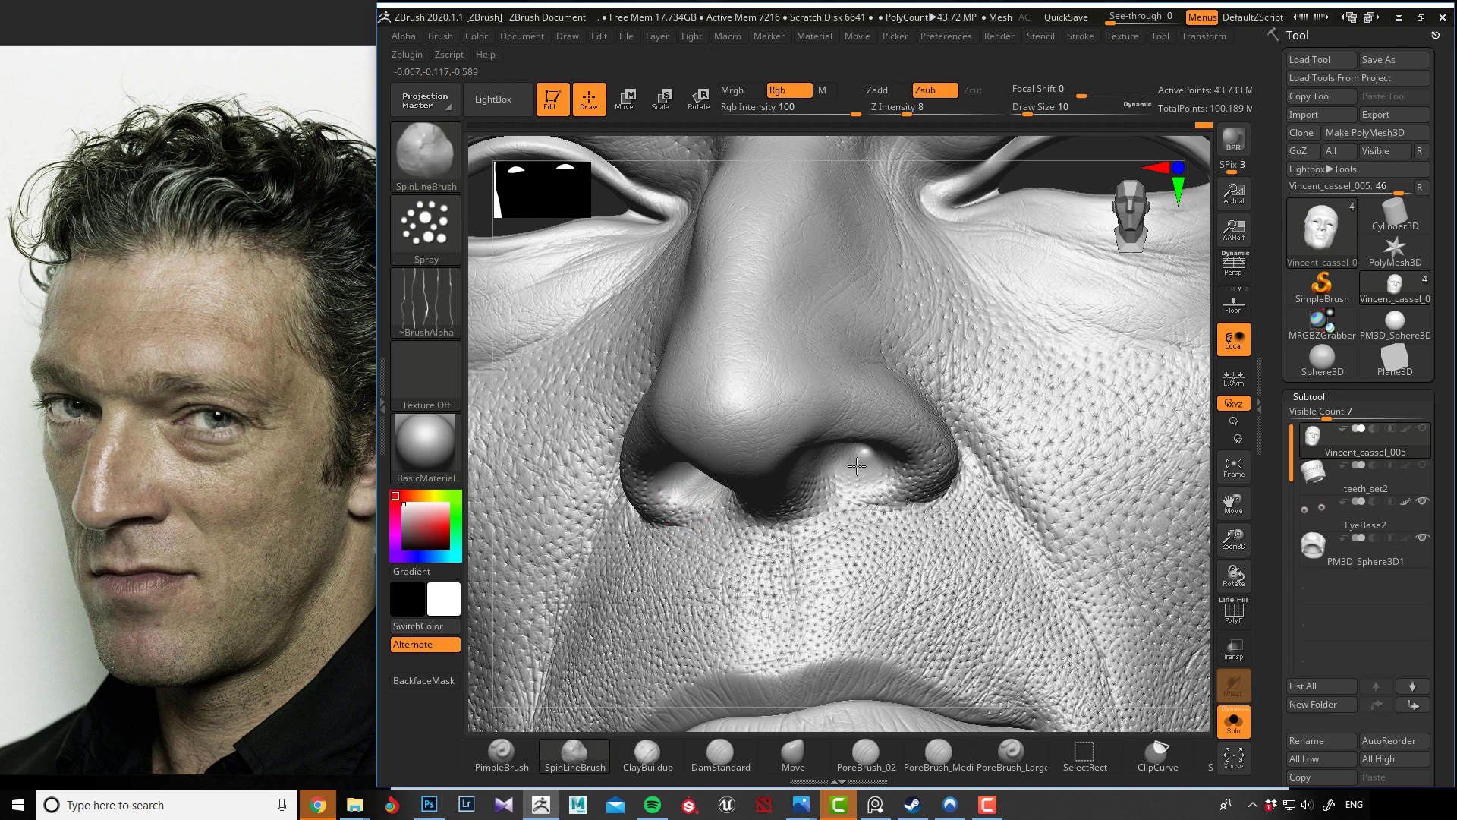
Switch to the RandomSkin_01 brush and frame the cheek between the eye and mouth.
alt+drag(966, 145, 578, 441)
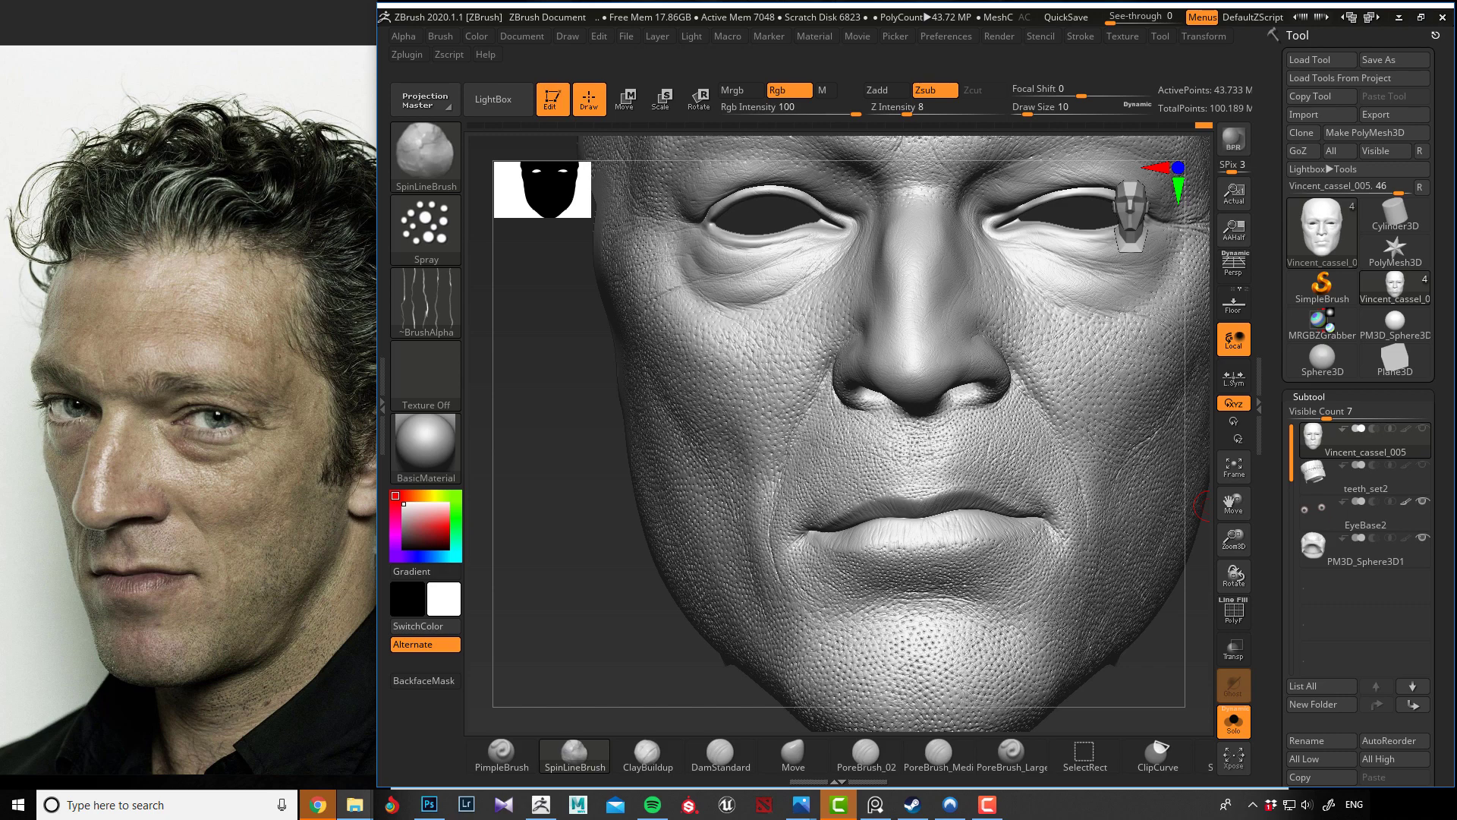
key(b)
key(r)
key(s)
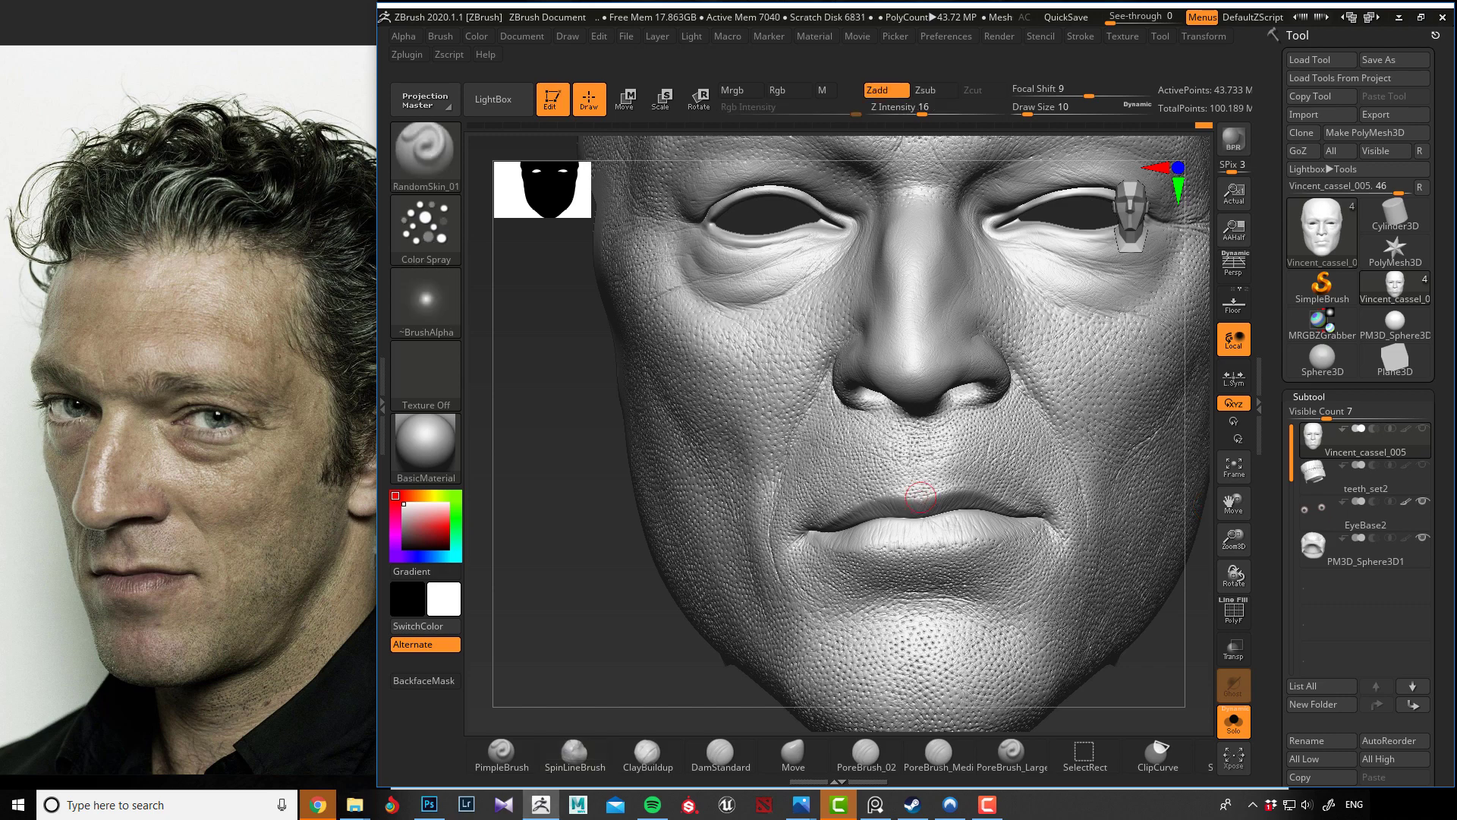
mouse_move(543, 428)
mouse_down()
mouse_move(615, 465)
mouse_move(524, 458)
mouse_up()
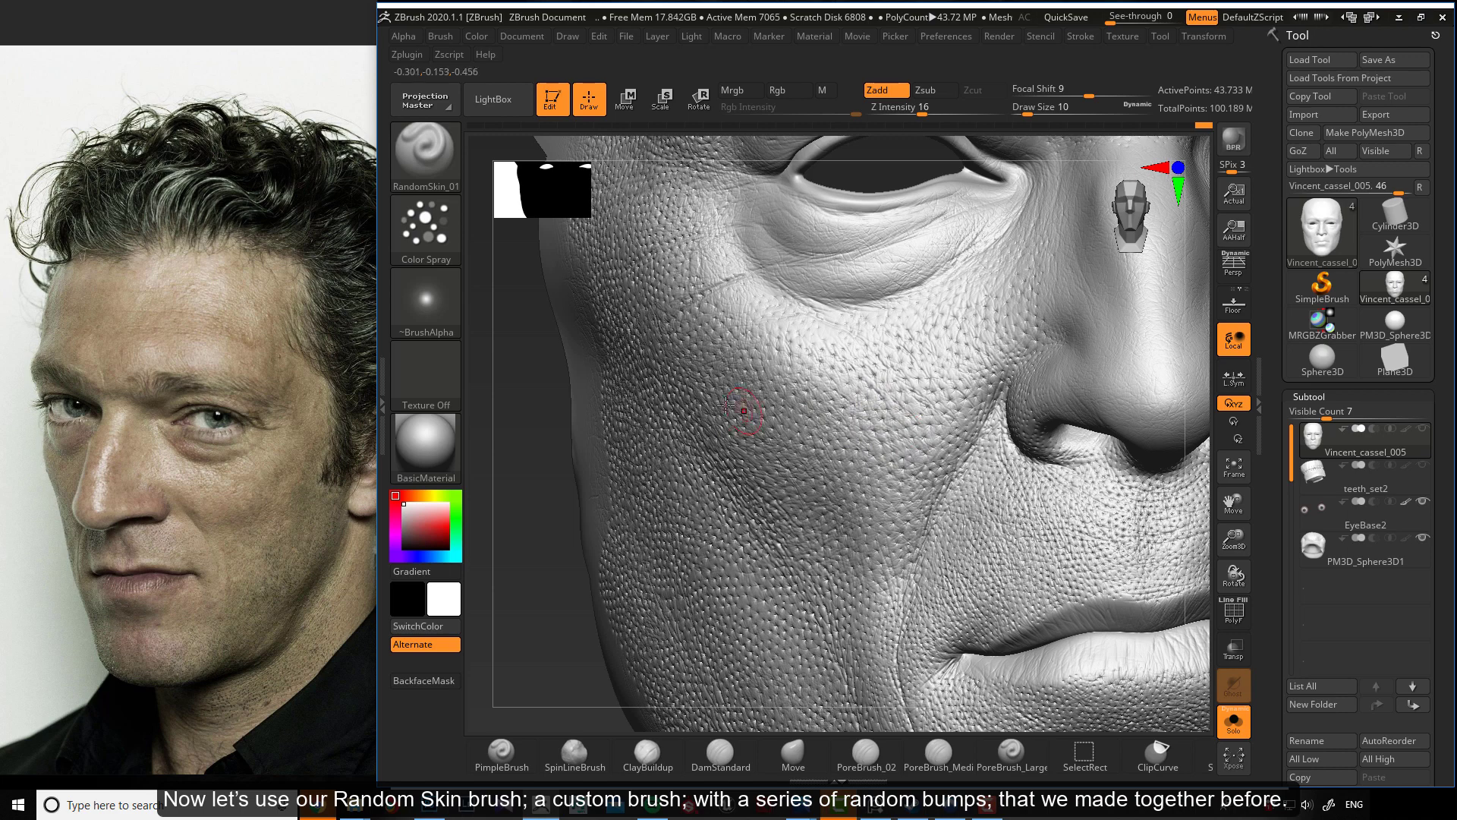
Try the RandomSkin_01 brush on the cheek with Z Intensity 26 and raise the intensity to 35.
drag(921, 107, 937, 107)
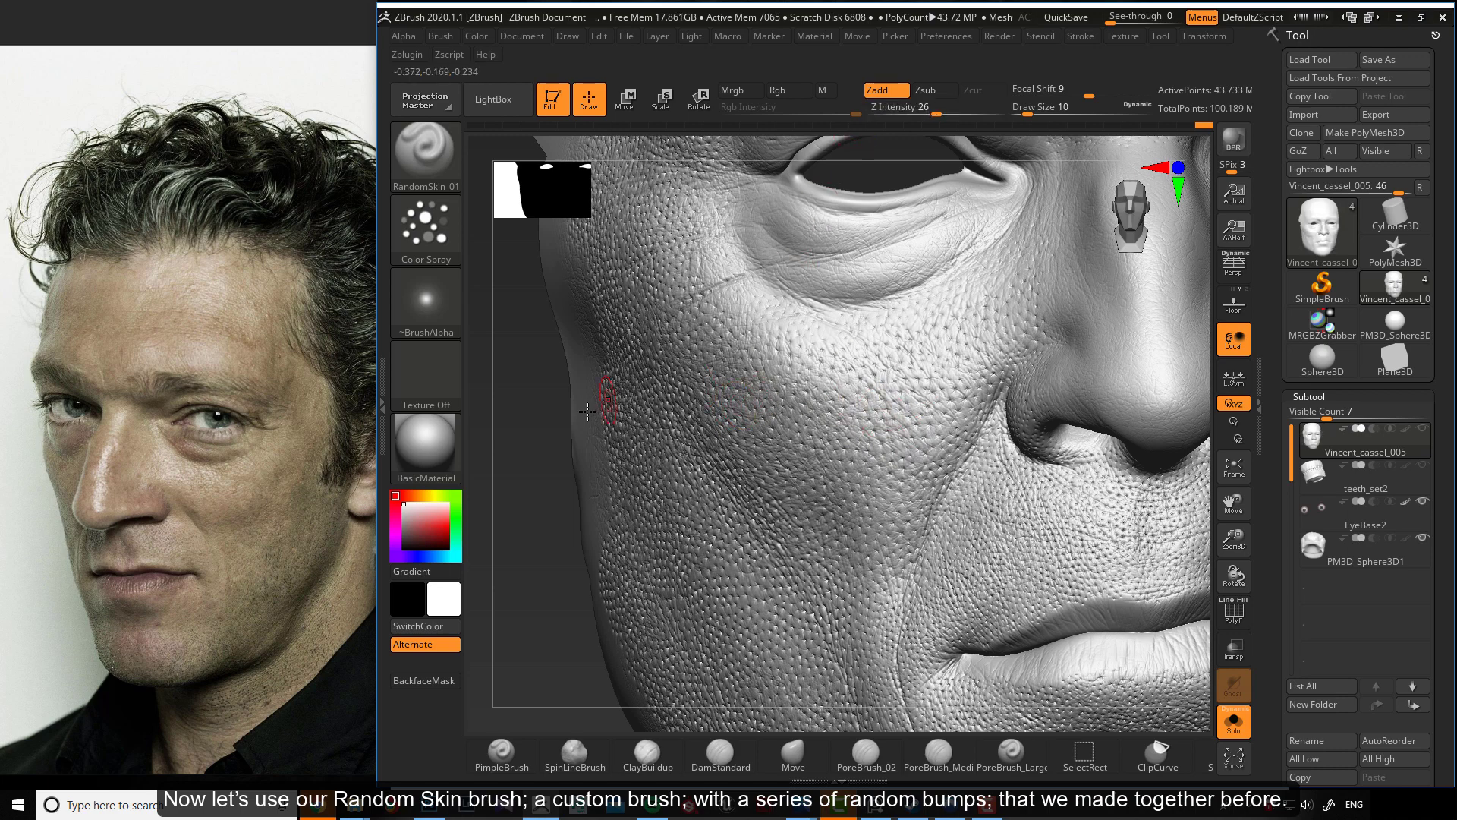
mouse_move(576, 394)
mouse_down()
mouse_move(547, 423)
mouse_move(530, 343)
mouse_up()
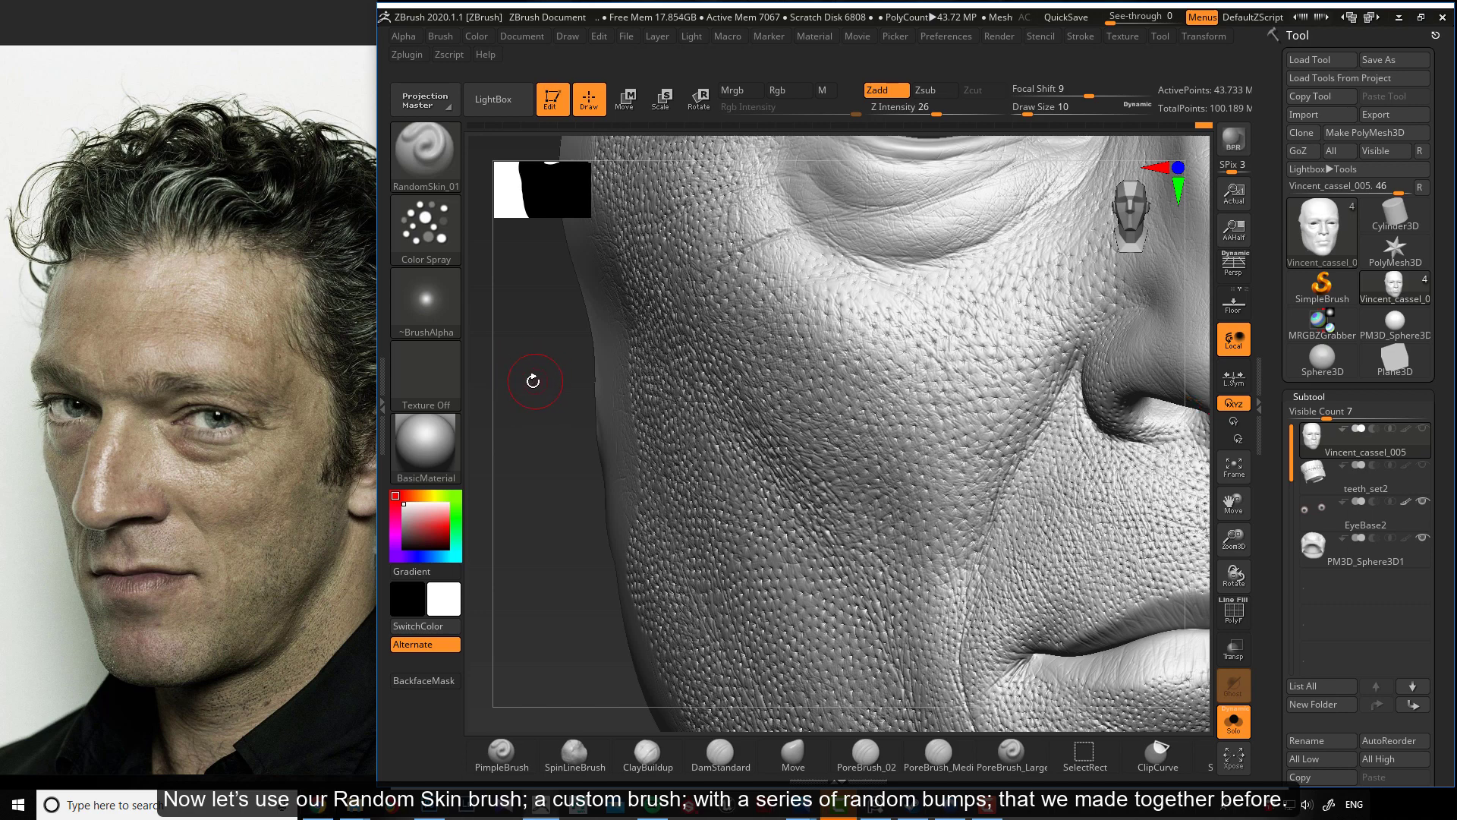
drag(533, 381, 558, 376)
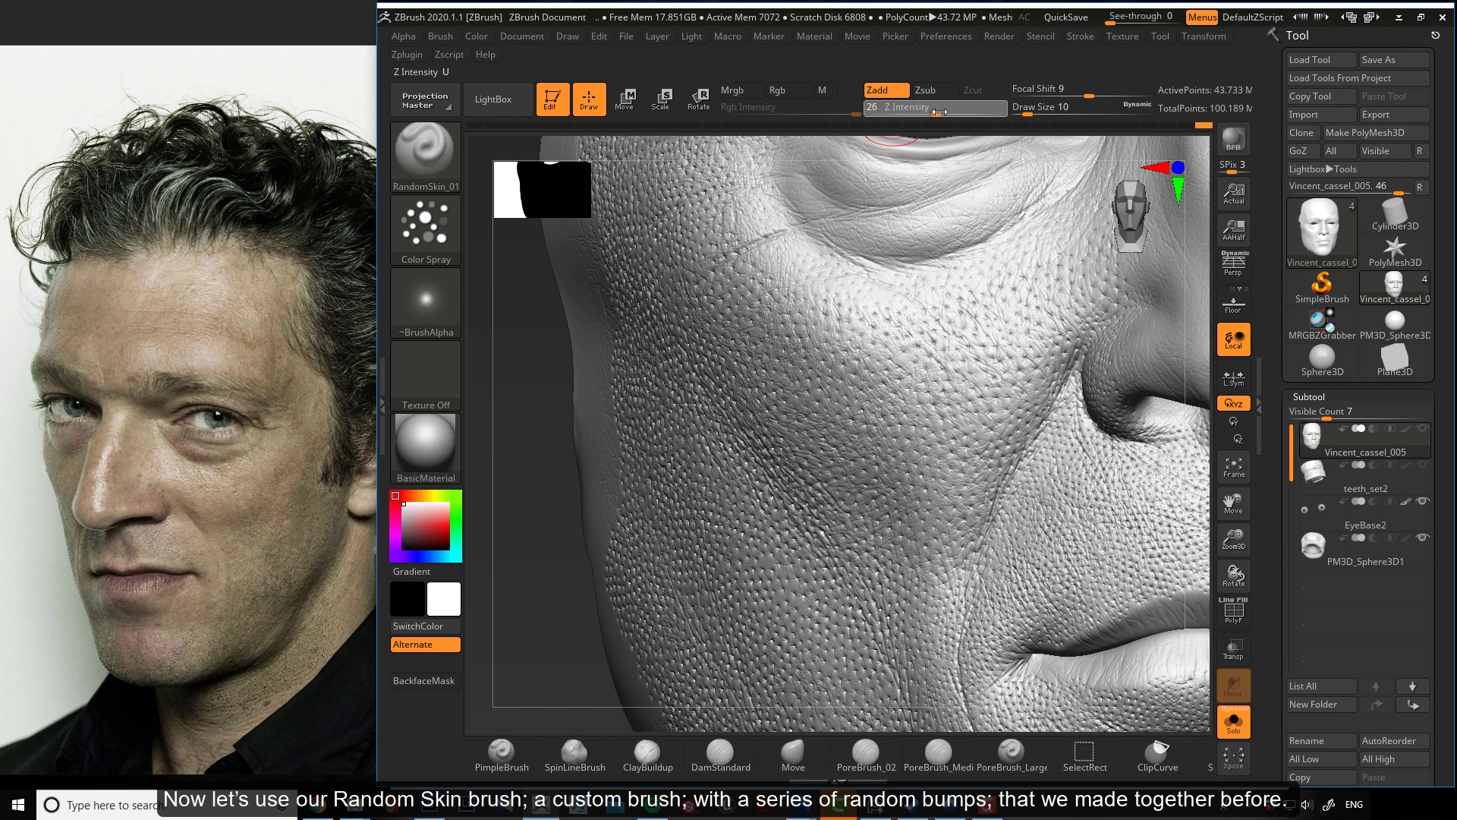
drag(939, 112, 952, 112)
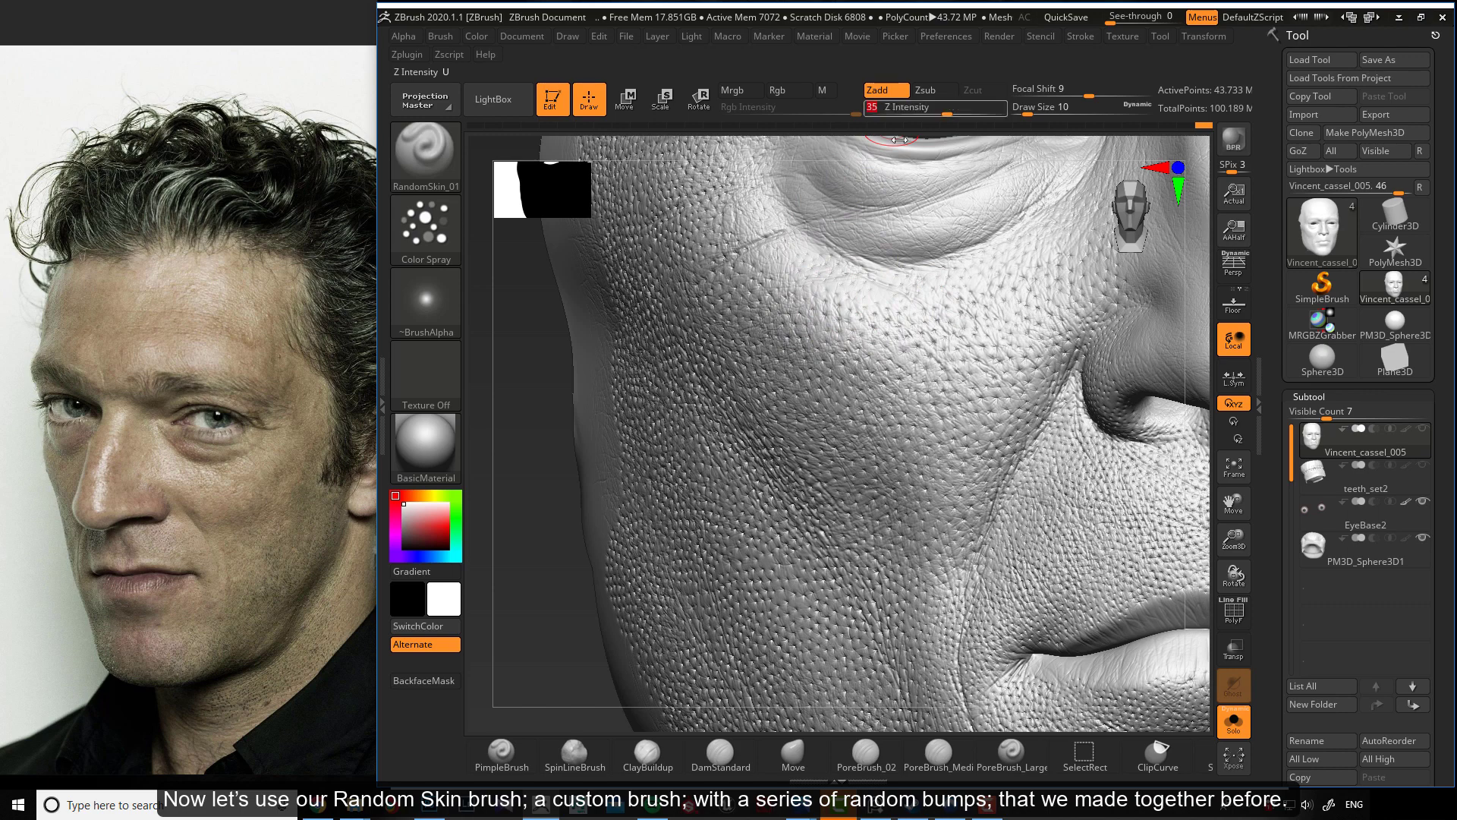
click(402, 36)
scroll(511, 514, down, 5)
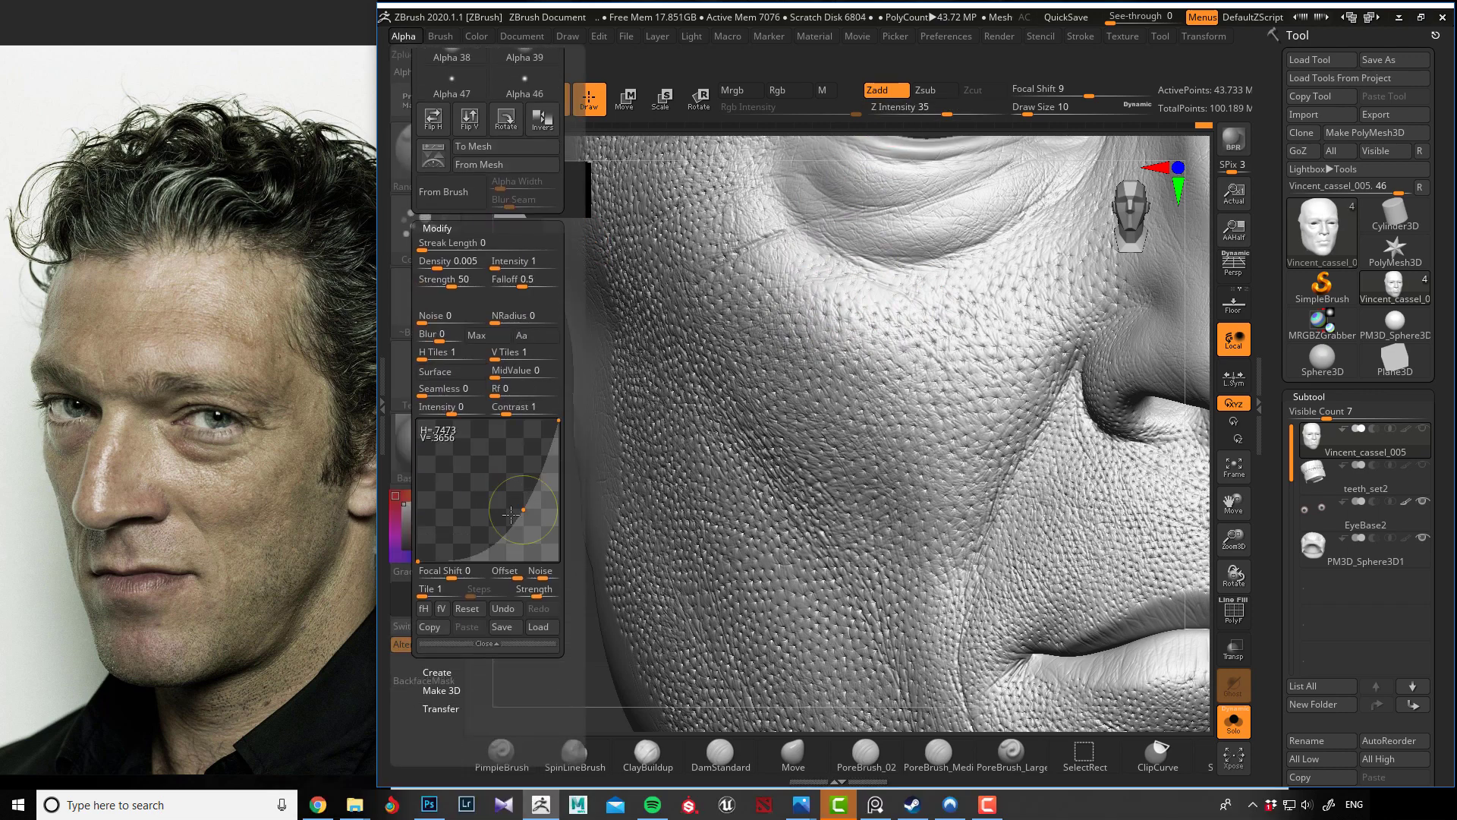
scroll(574, 531, up, 5)
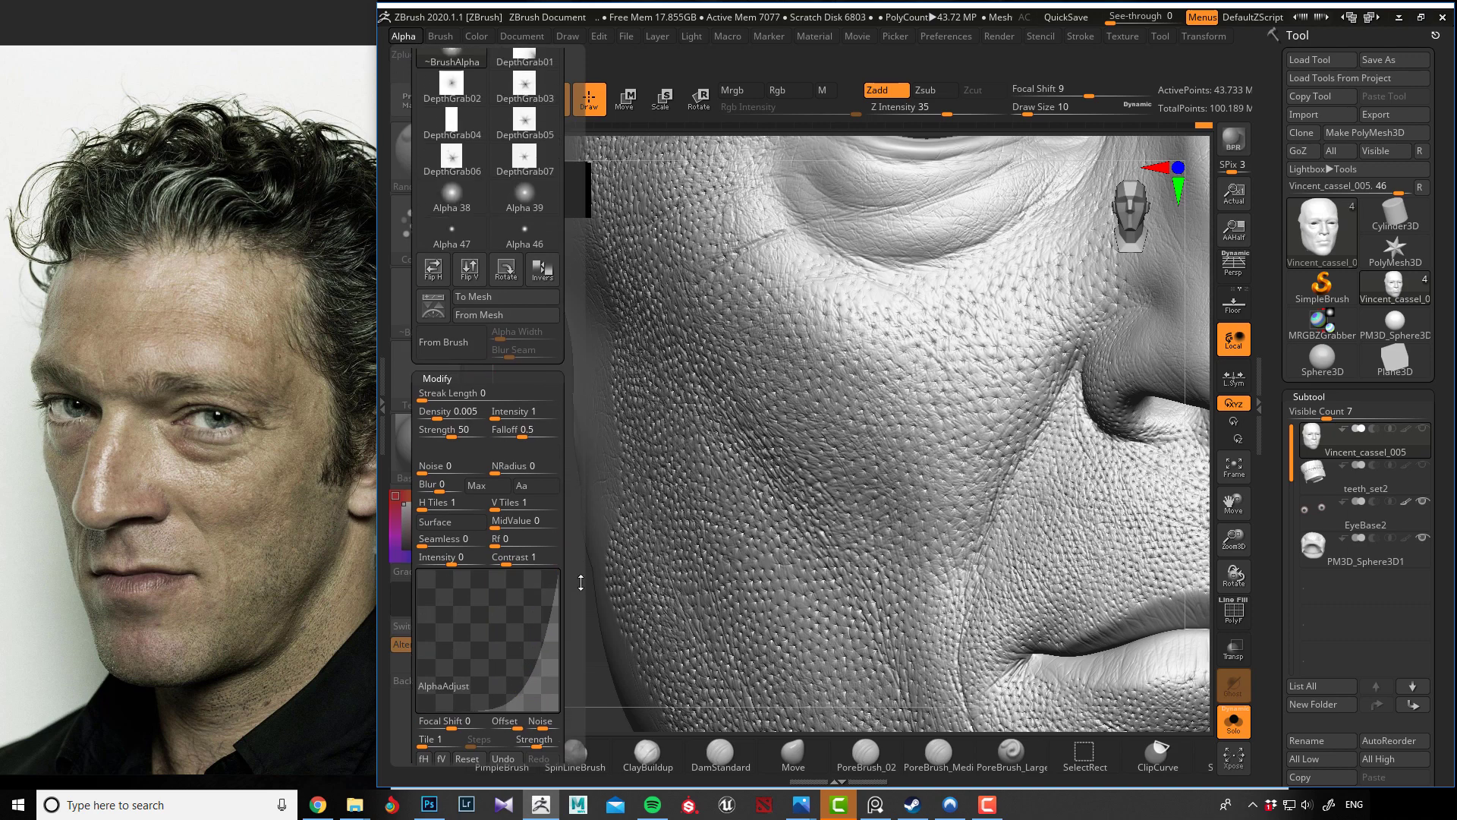
scroll(575, 607, up, 3)
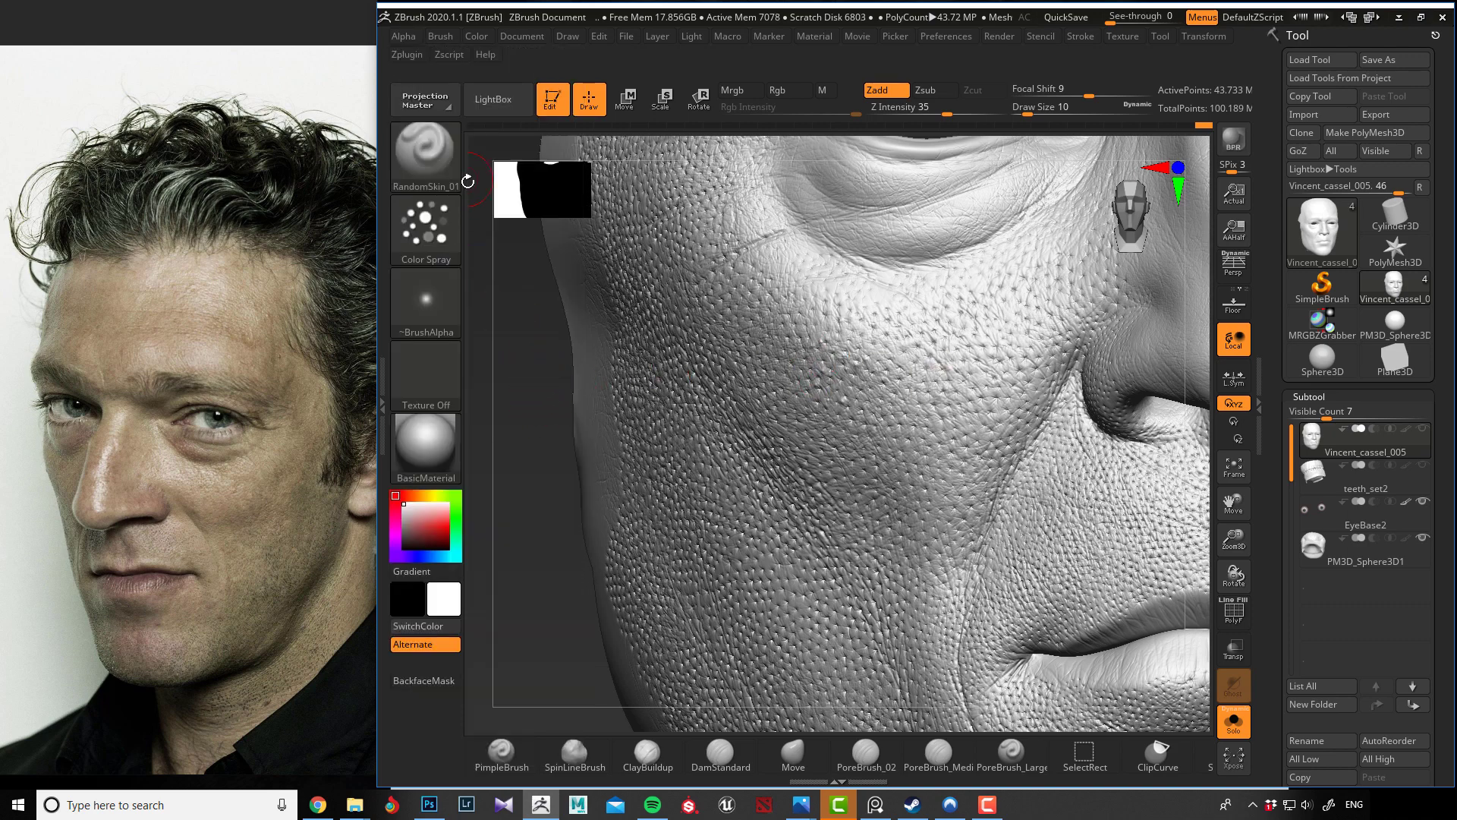
key(ctrl)
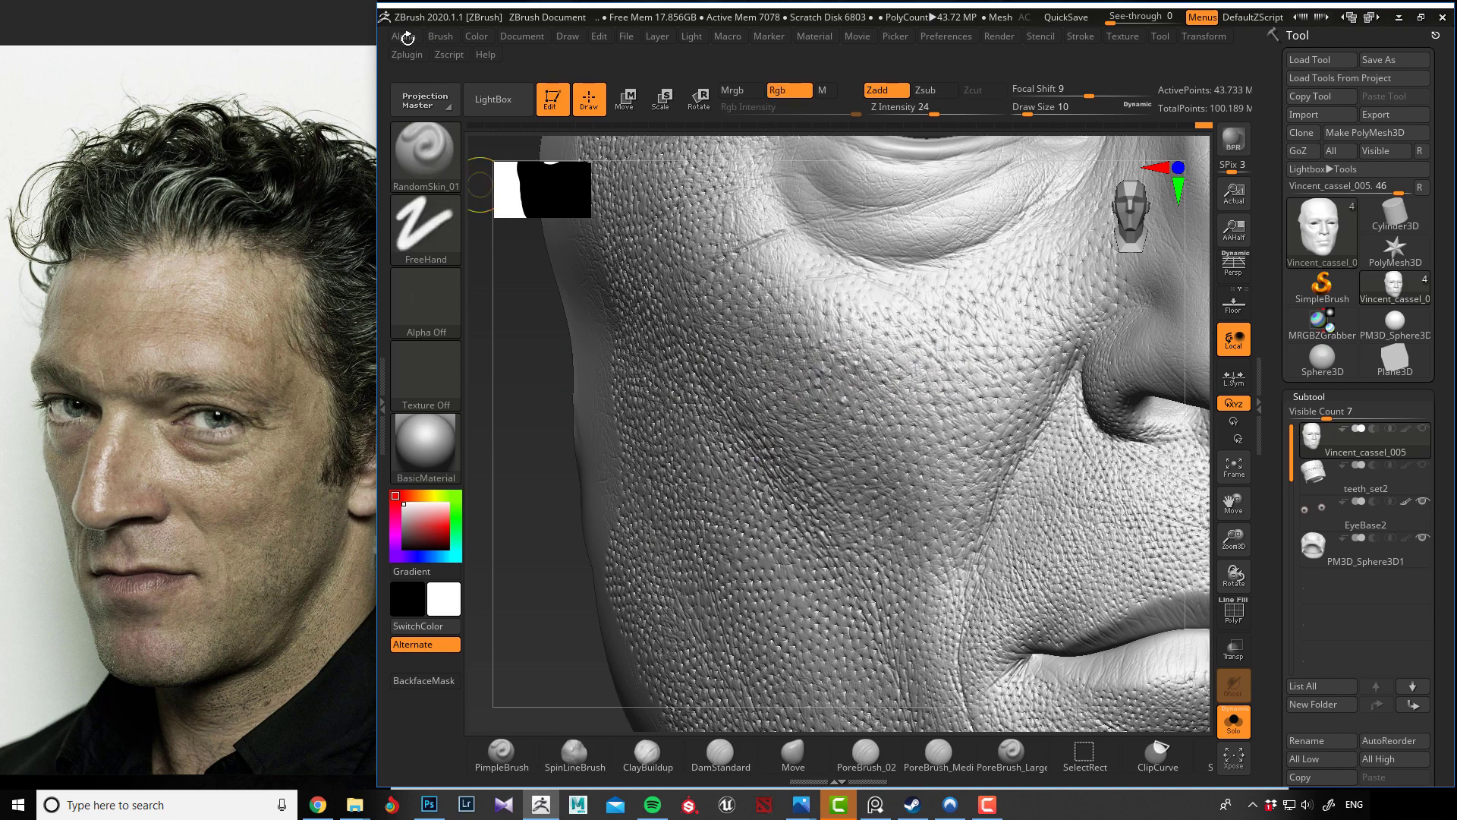
Adjust RandomSkin_01's Z Intensity to 25, then settle on 30 for the random bumps on the cheek.
click(941, 111)
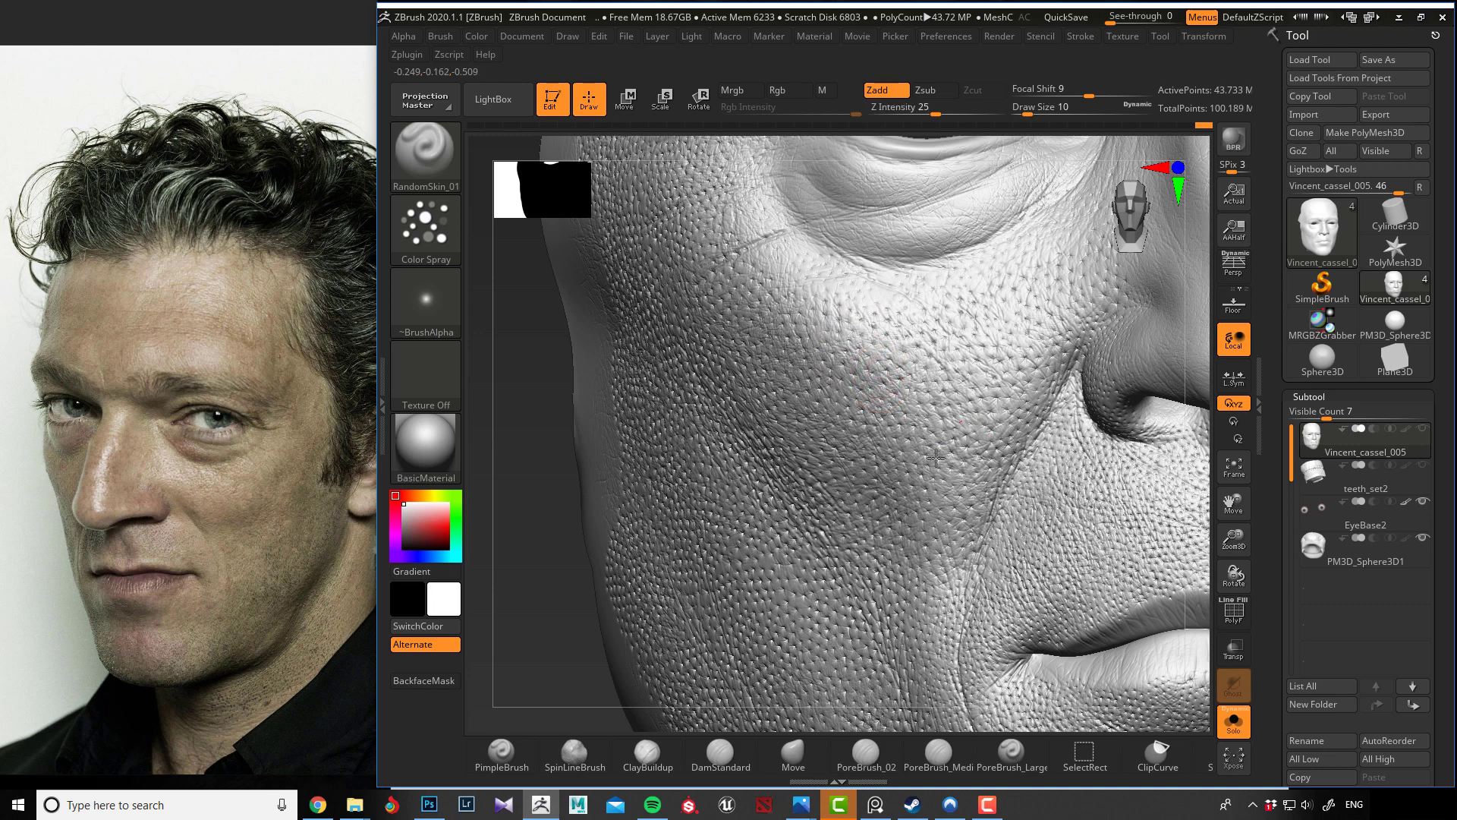
click(942, 111)
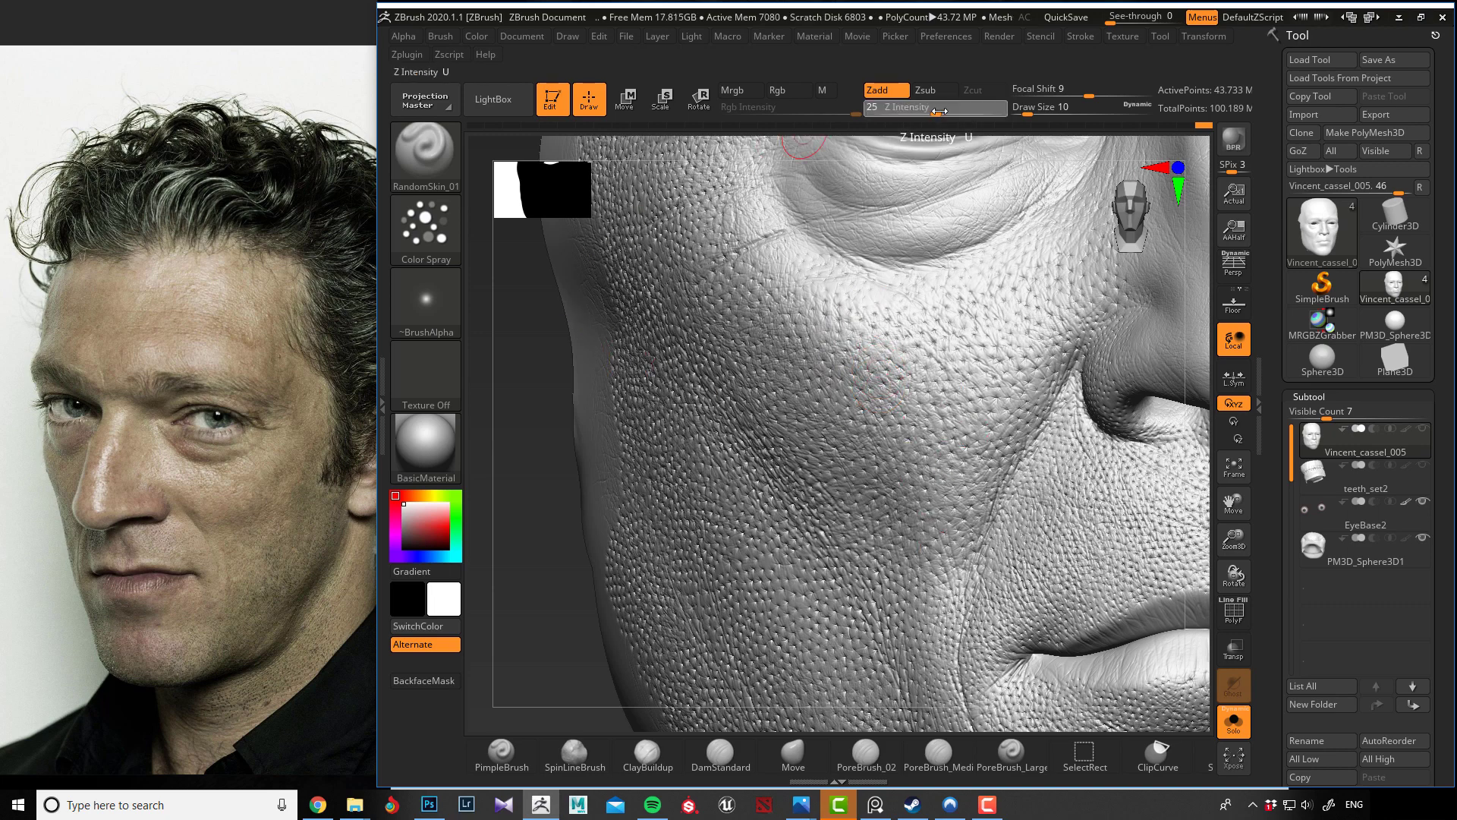
key(Return)
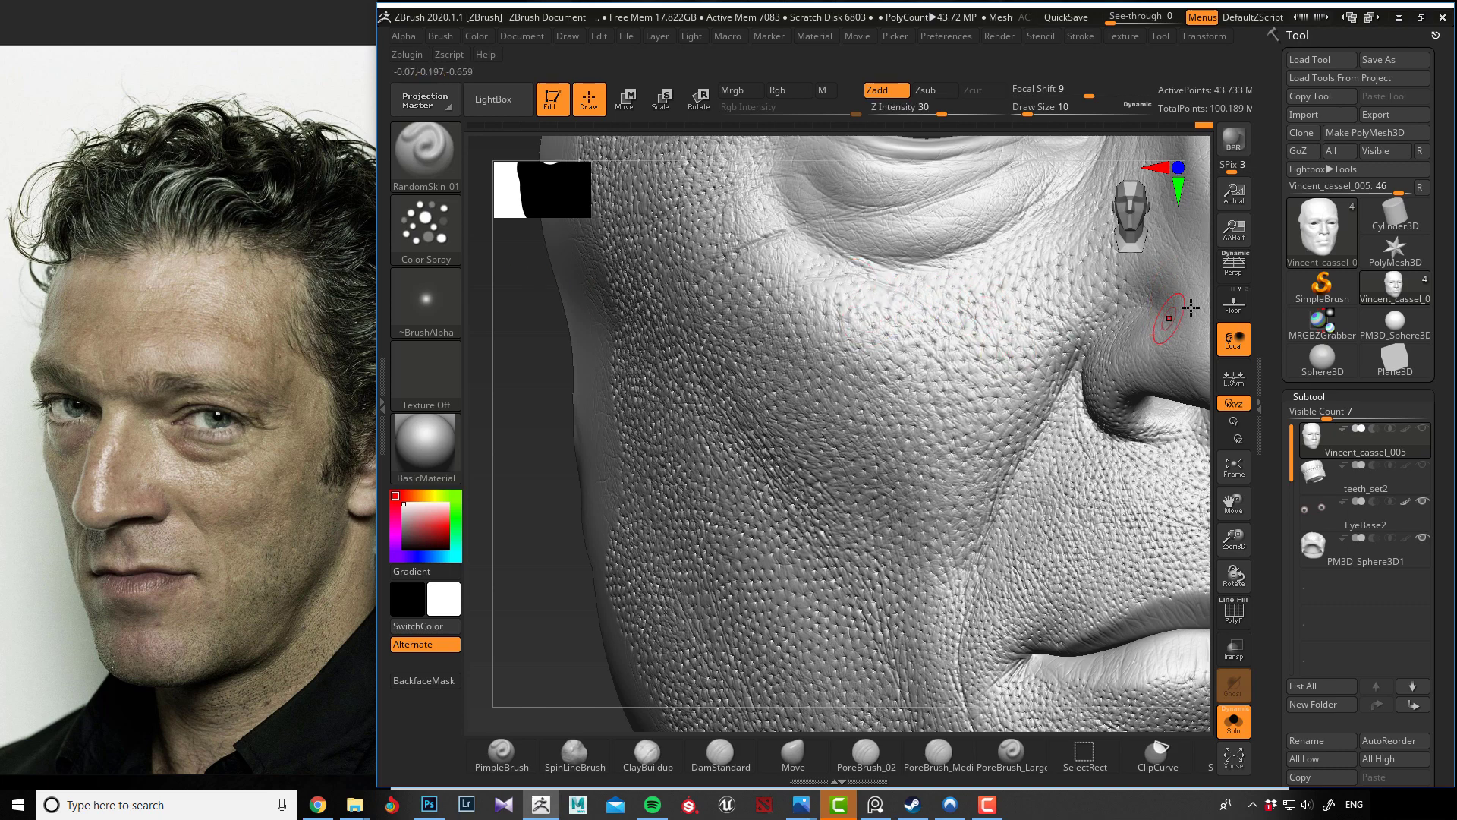
mouse_move(511, 303)
mouse_down()
mouse_move(511, 335)
mouse_move(627, 322)
mouse_up()
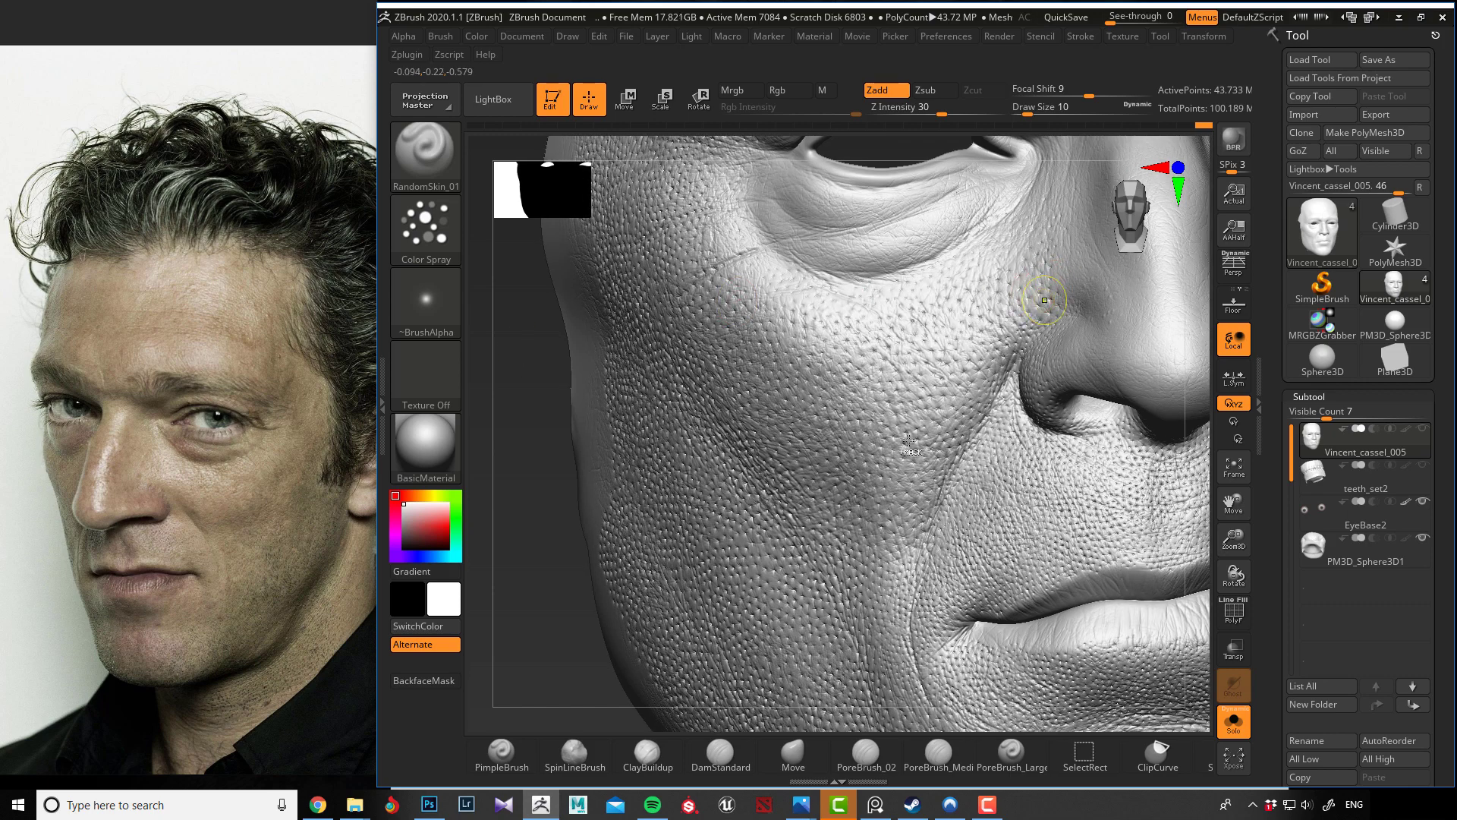
Spray RandomSkin_01 bumps over the cheek below the eye at draw size 22 and Z Intensity 30.
key(bracketright)
mouse_move(859, 526)
mouse_down()
mouse_move(932, 421)
mouse_move(909, 458)
mouse_up()
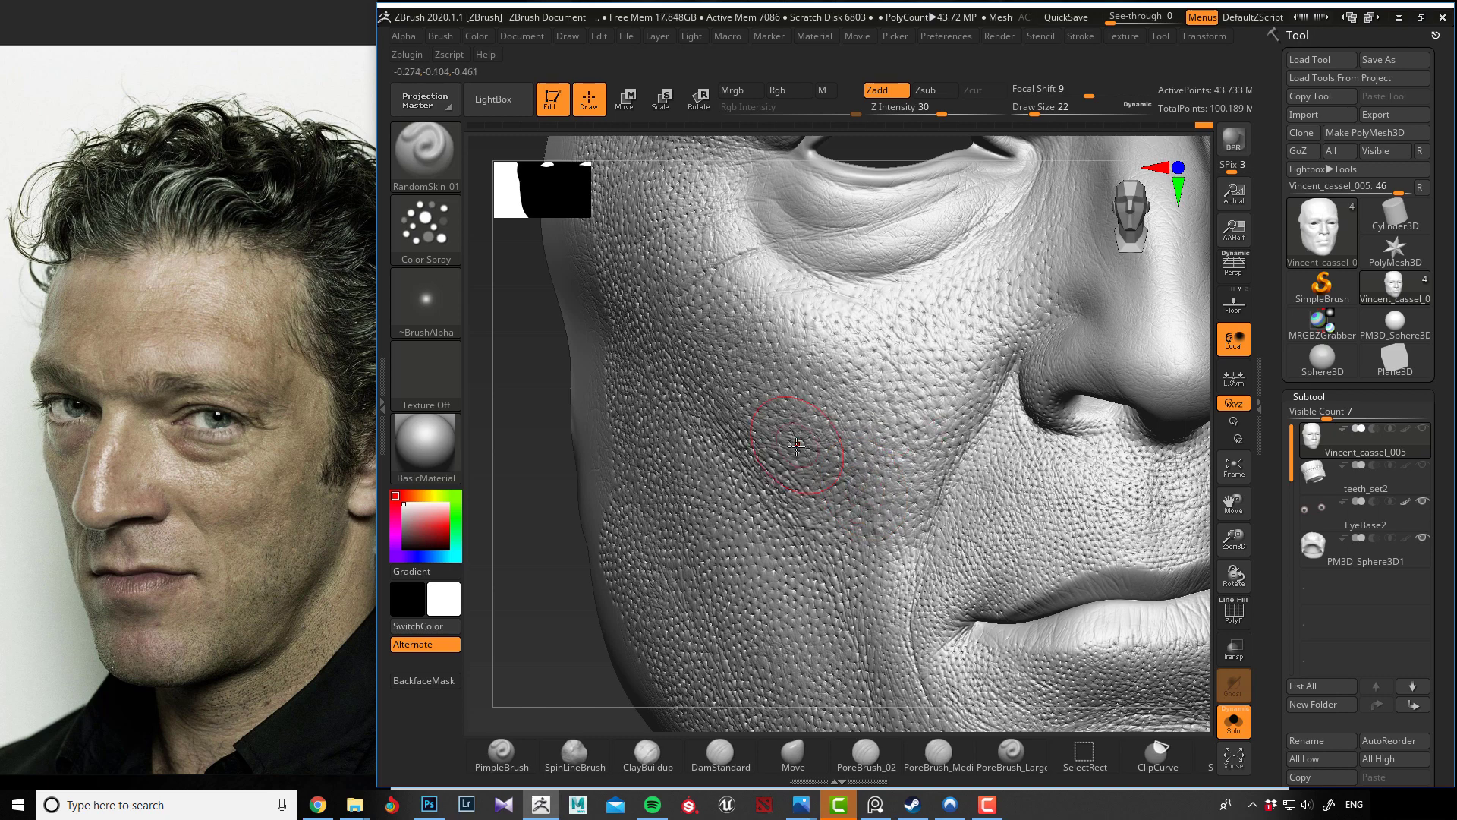
drag(795, 446, 797, 455)
key(space)
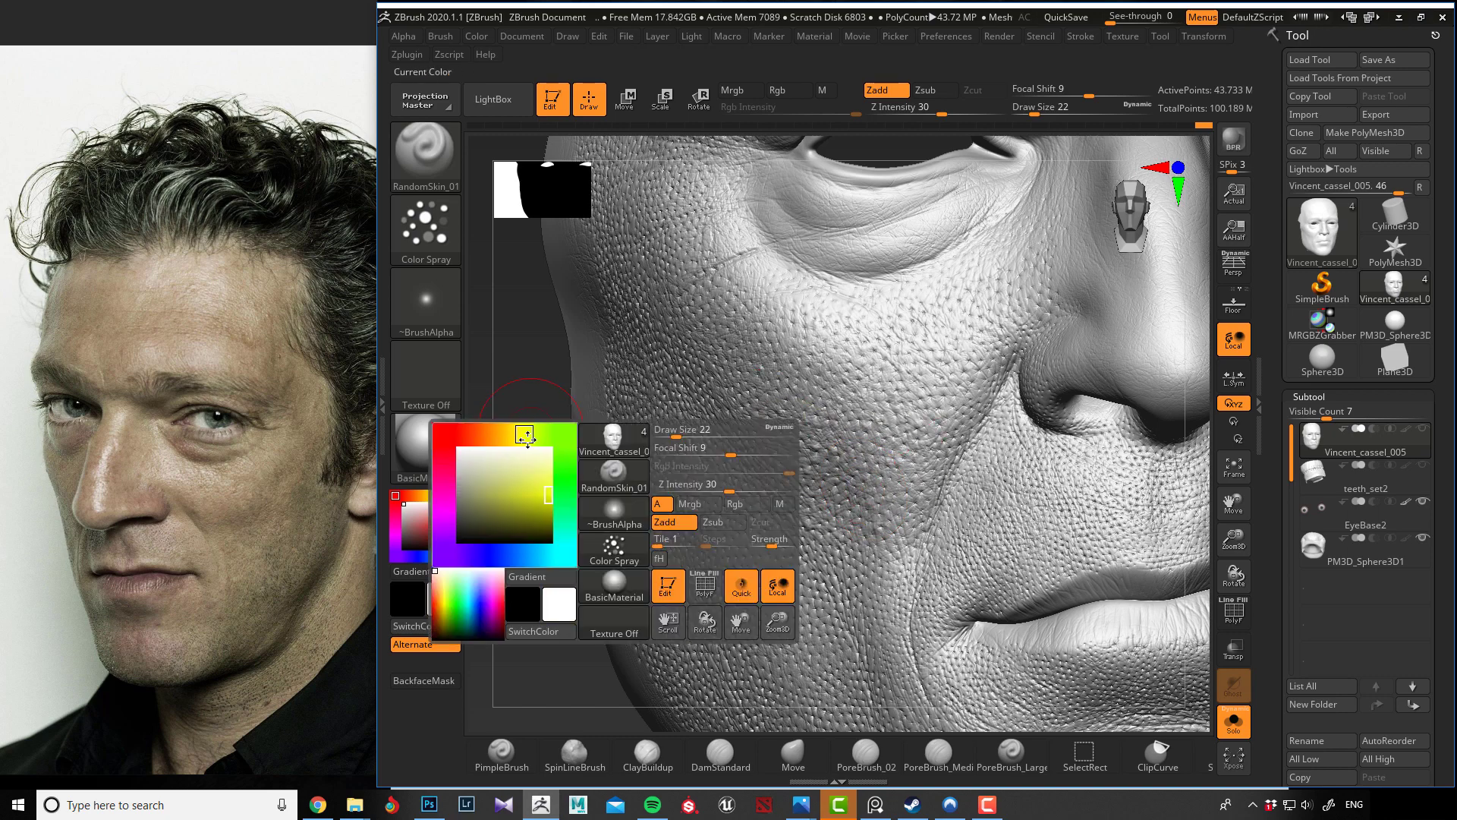
click(539, 434)
drag(420, 513, 395, 490)
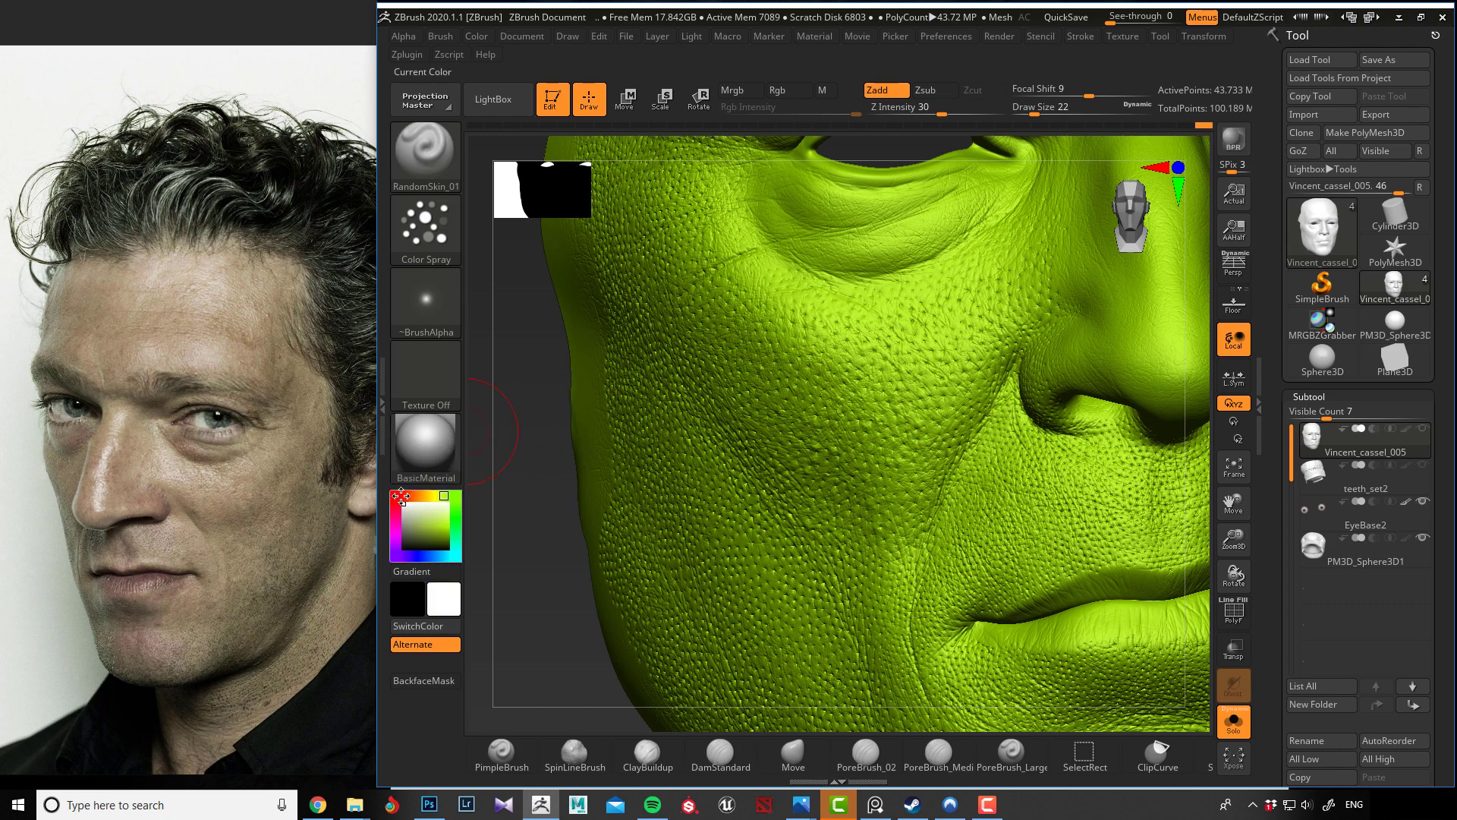
Spread random skin bumps over the cheeks, chin and the skin around the lips at draw size 14.
mouse_move(537, 454)
alt+mouse_down()
mouse_move(583, 458)
mouse_move(631, 533)
mouse_move(592, 528)
alt+mouse_up()
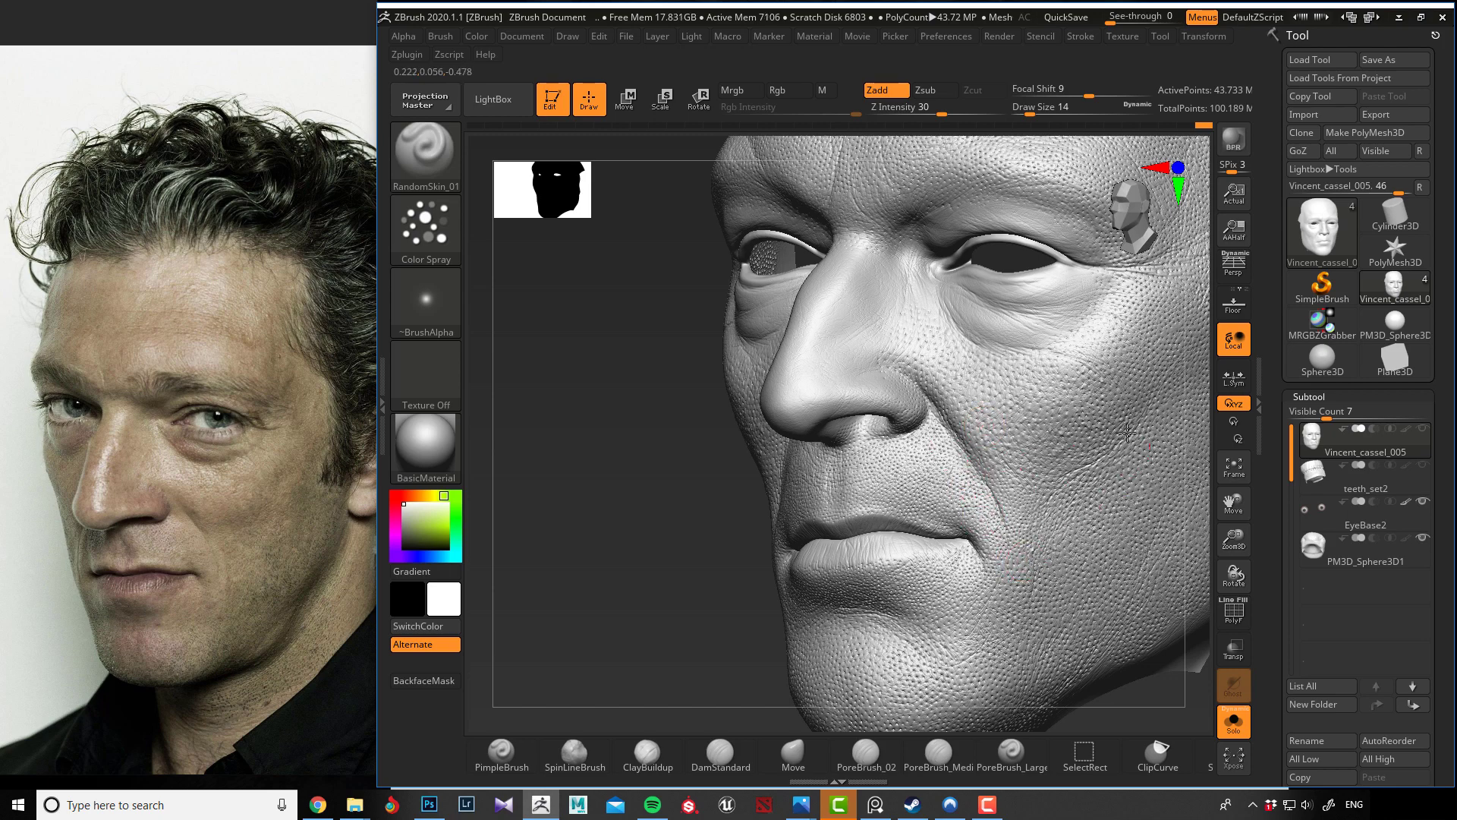
drag(577, 456, 694, 460)
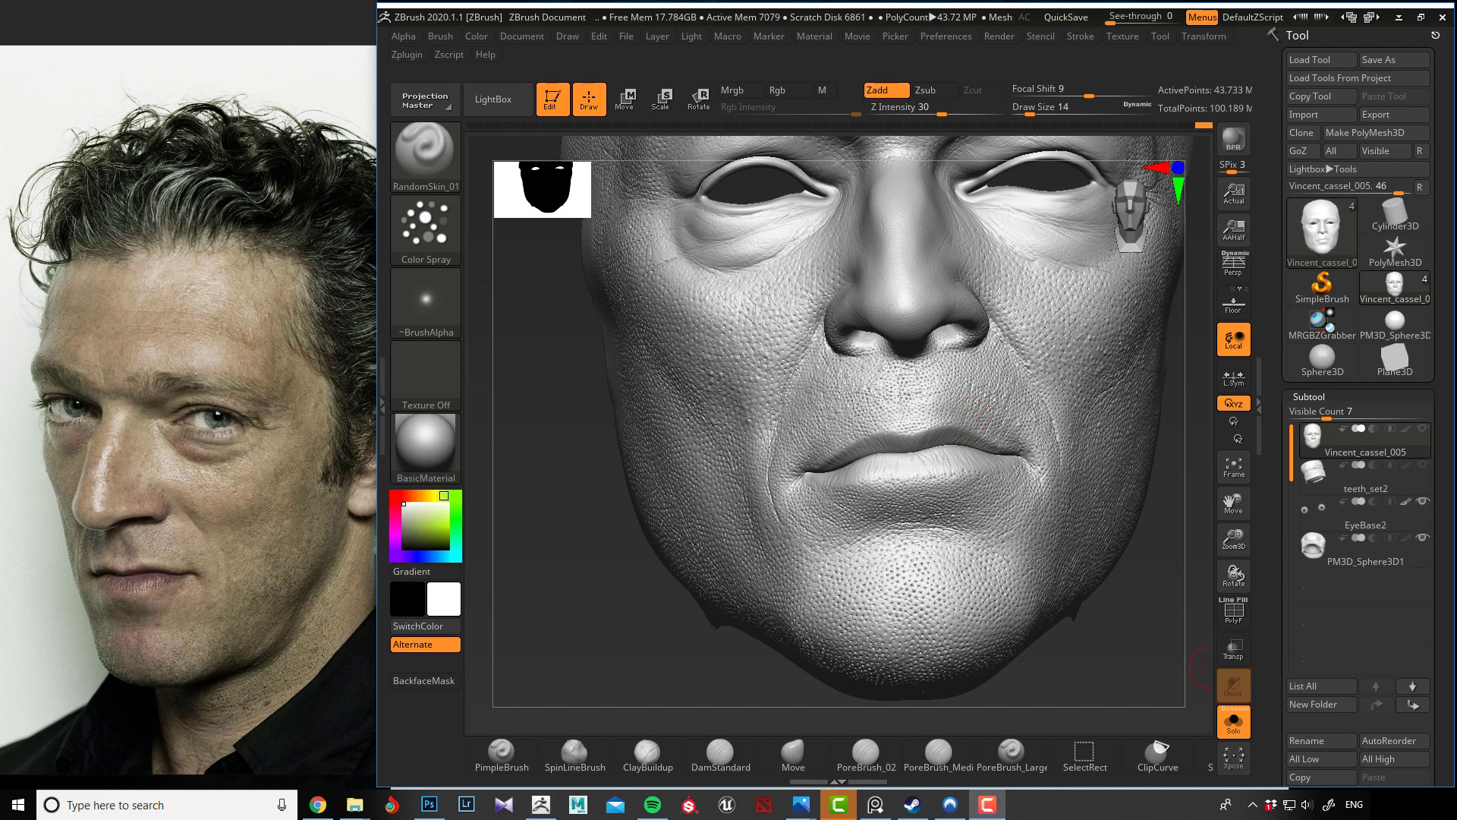
drag(537, 472, 576, 504)
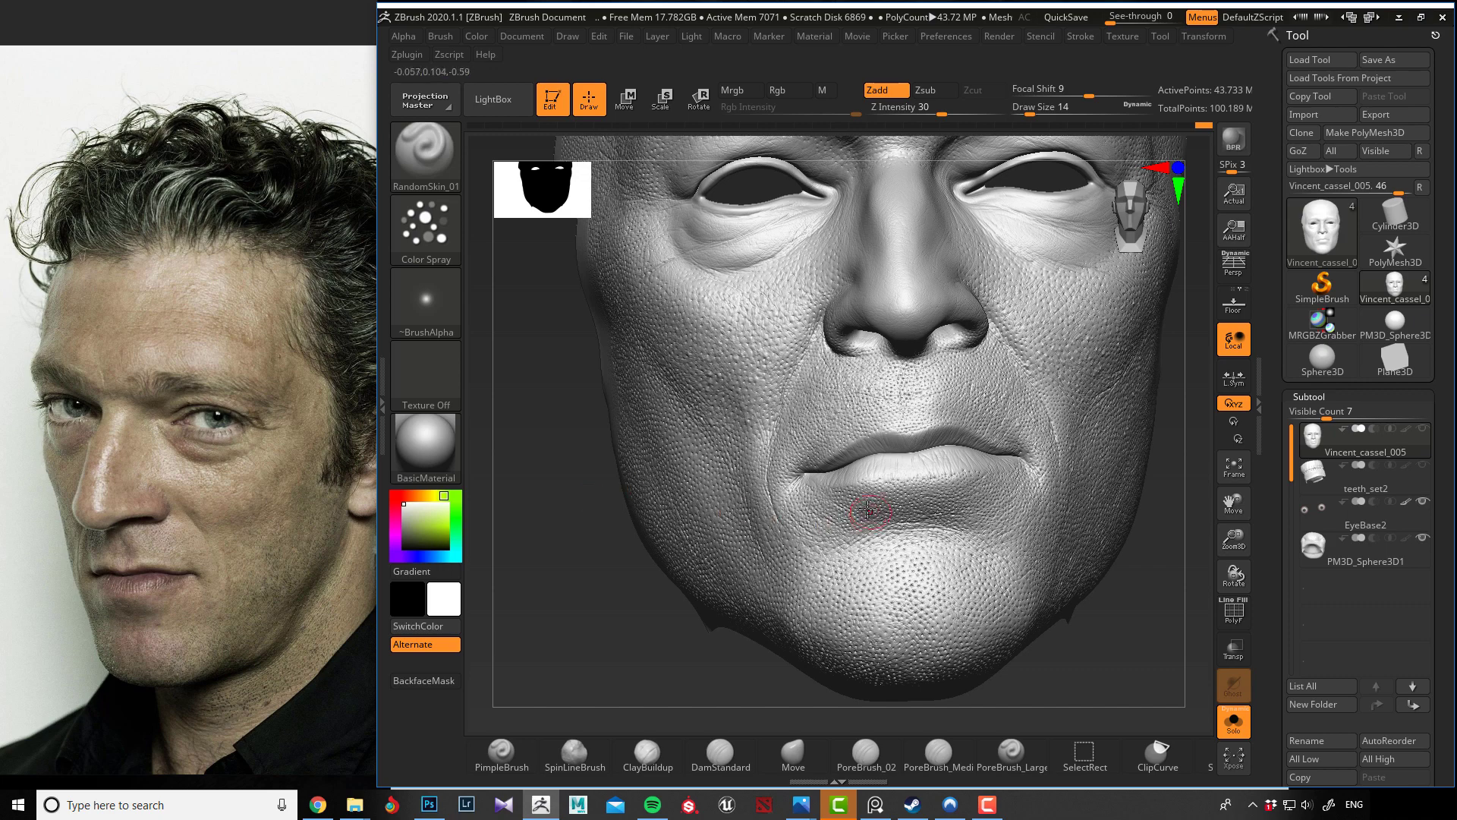
mouse_move(857, 520)
mouse_down()
mouse_move(822, 530)
mouse_move(849, 595)
mouse_move(809, 613)
mouse_up()
mouse_move(929, 495)
mouse_down()
mouse_move(984, 491)
mouse_move(835, 514)
mouse_move(778, 492)
mouse_move(867, 415)
mouse_move(873, 372)
mouse_move(855, 339)
mouse_up()
mouse_move(609, 618)
mouse_down()
mouse_move(672, 570)
mouse_move(907, 497)
mouse_up()
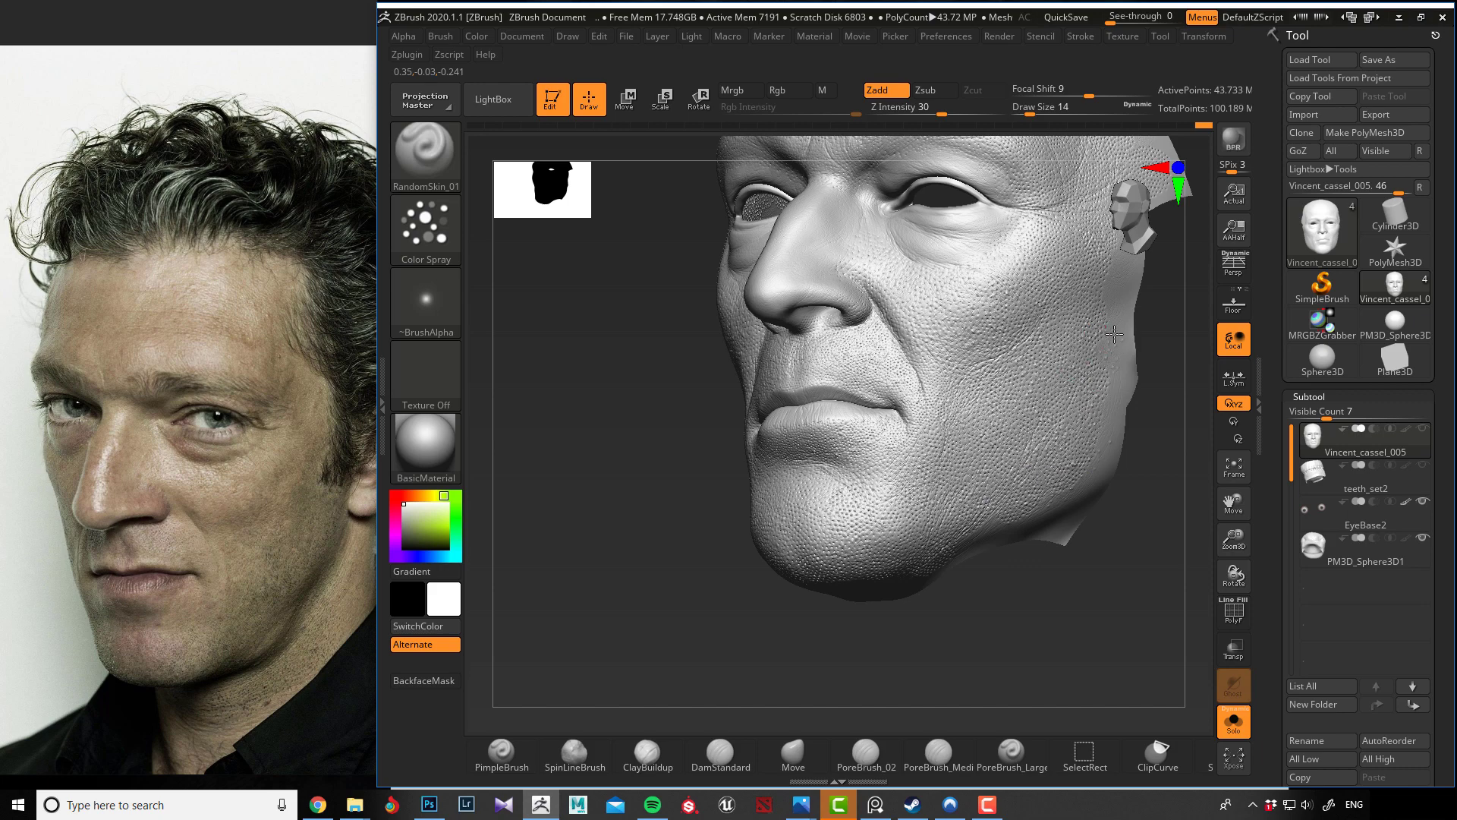
Extend the random skin bumps over the brow, forehead and side of the face at draw size 14.
mouse_move(653, 410)
mouse_down()
mouse_move(628, 435)
mouse_move(638, 442)
mouse_move(705, 366)
mouse_move(627, 311)
mouse_move(624, 354)
mouse_move(878, 299)
mouse_up()
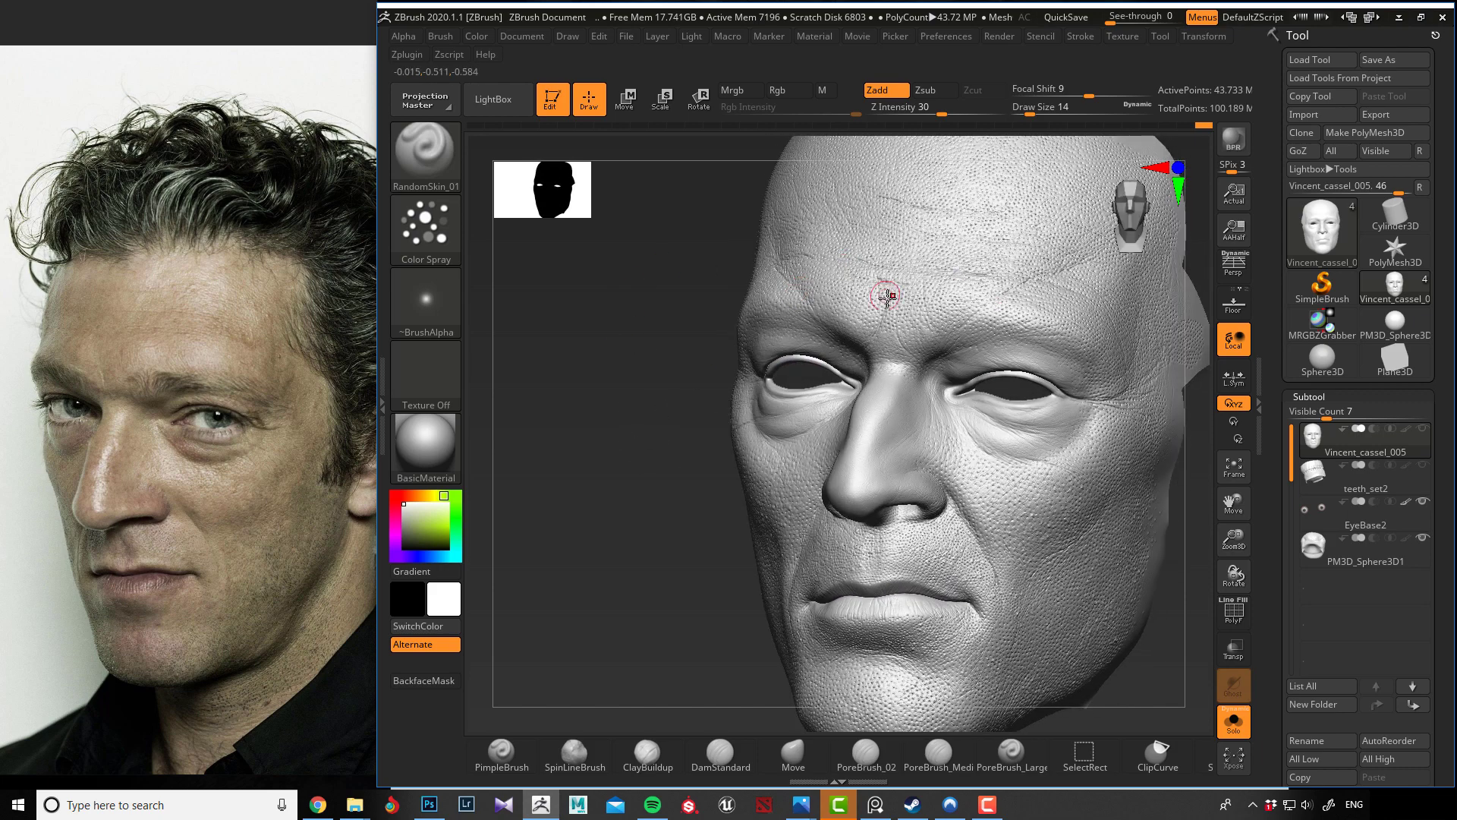
mouse_move(664, 397)
mouse_down()
mouse_move(663, 364)
mouse_move(638, 390)
mouse_move(809, 334)
mouse_up()
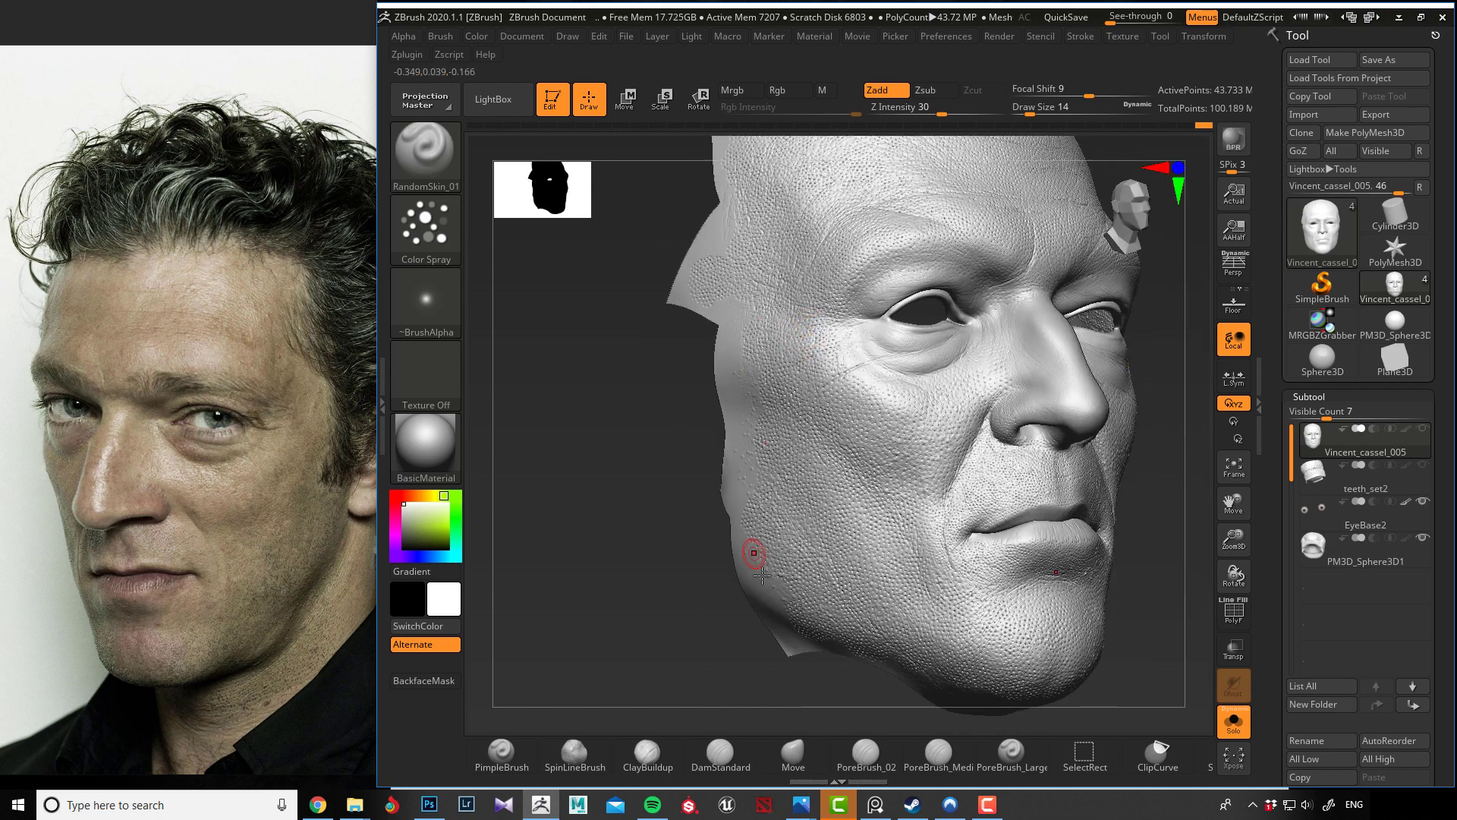
drag(699, 589, 700, 580)
Add smaller random bumps along the jaw, chin and mouth corners at draw size 9.
key(bracketleft)
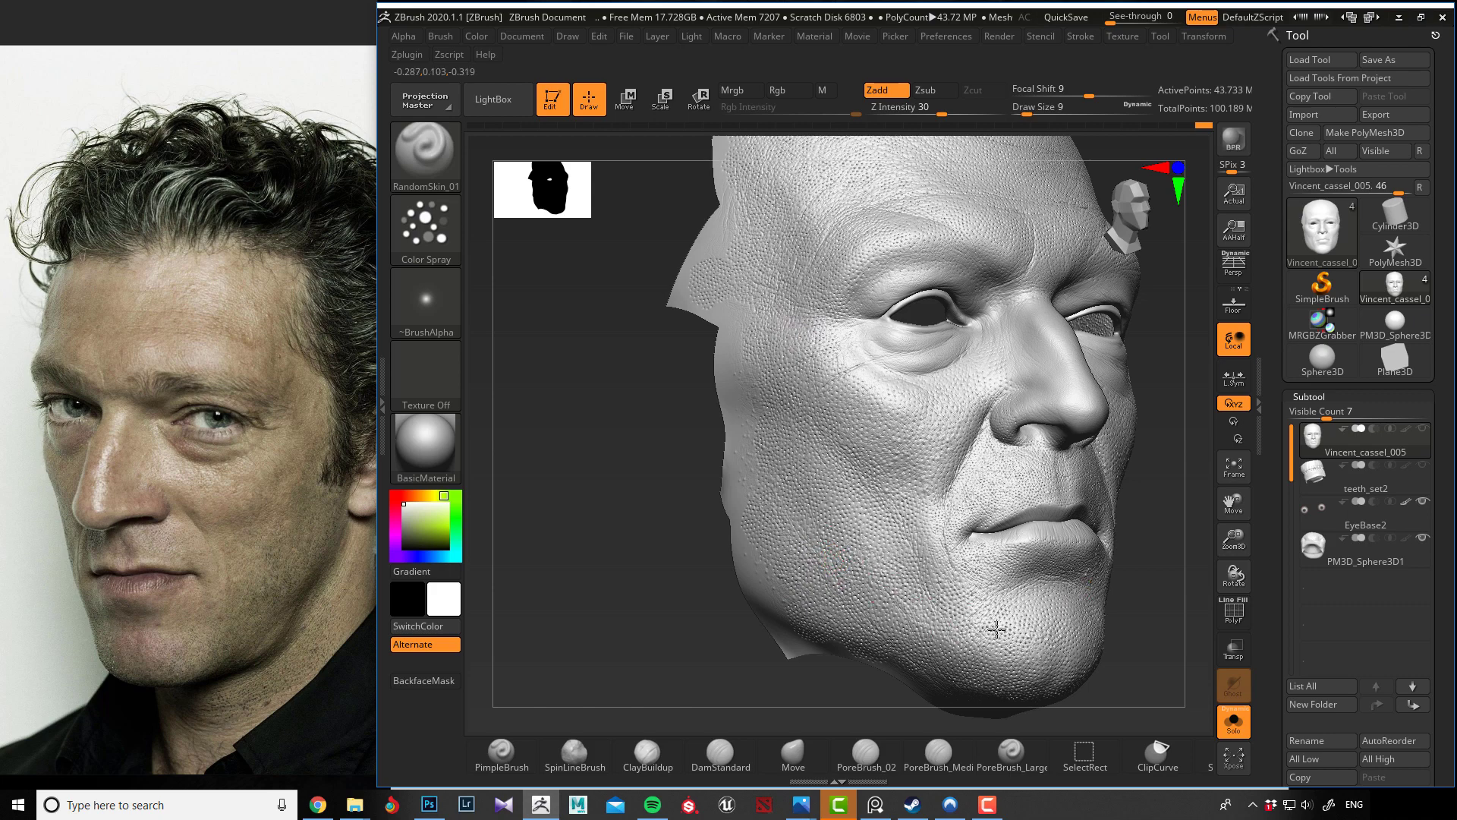
click(1041, 571)
drag(664, 620, 1035, 514)
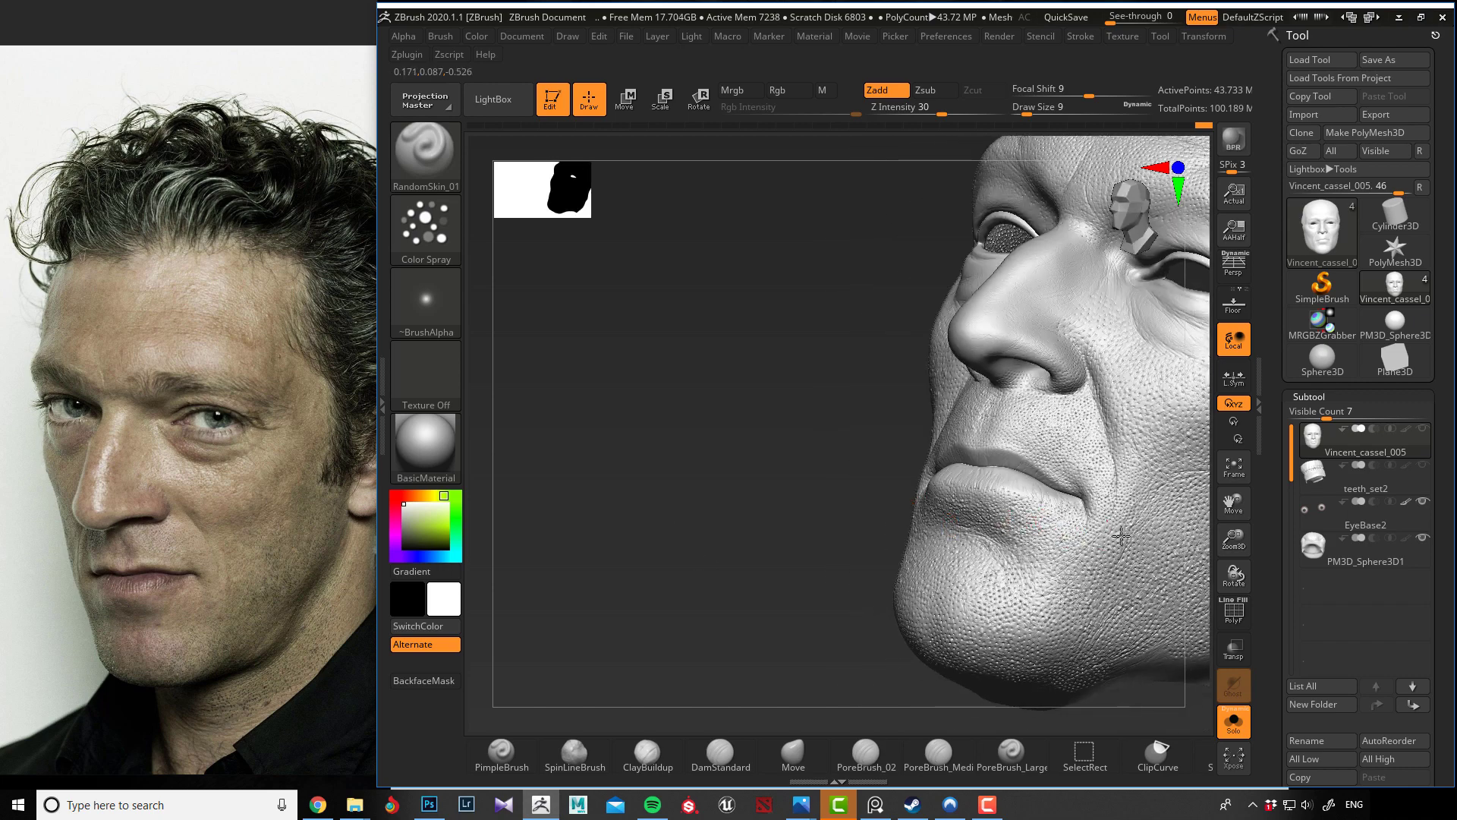
drag(879, 561, 1083, 482)
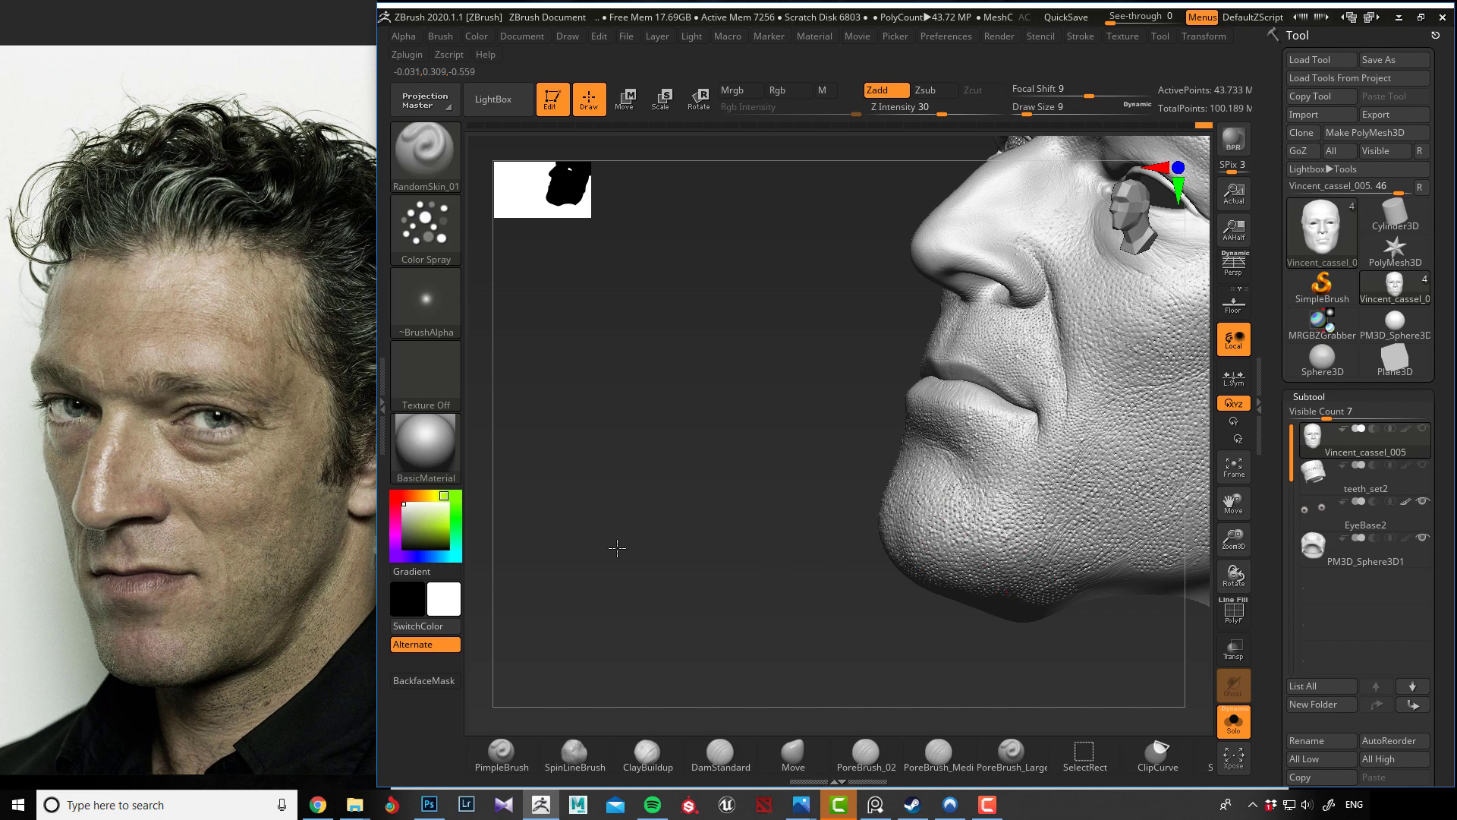
drag(612, 547, 862, 575)
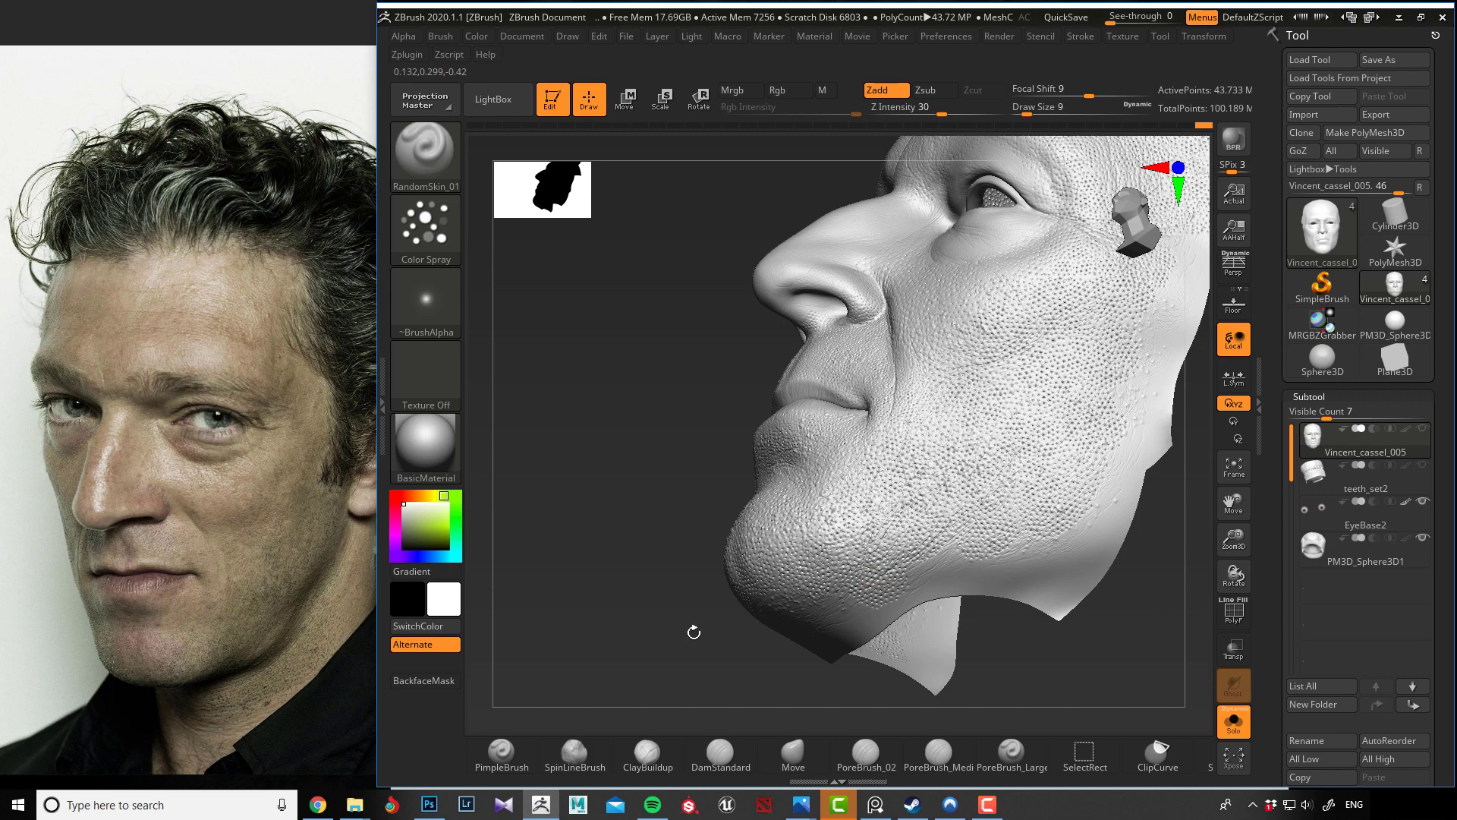
Fill the underside of the jaw and the sides of the cheeks with random bumps at draw size 9.
drag(694, 632, 759, 617)
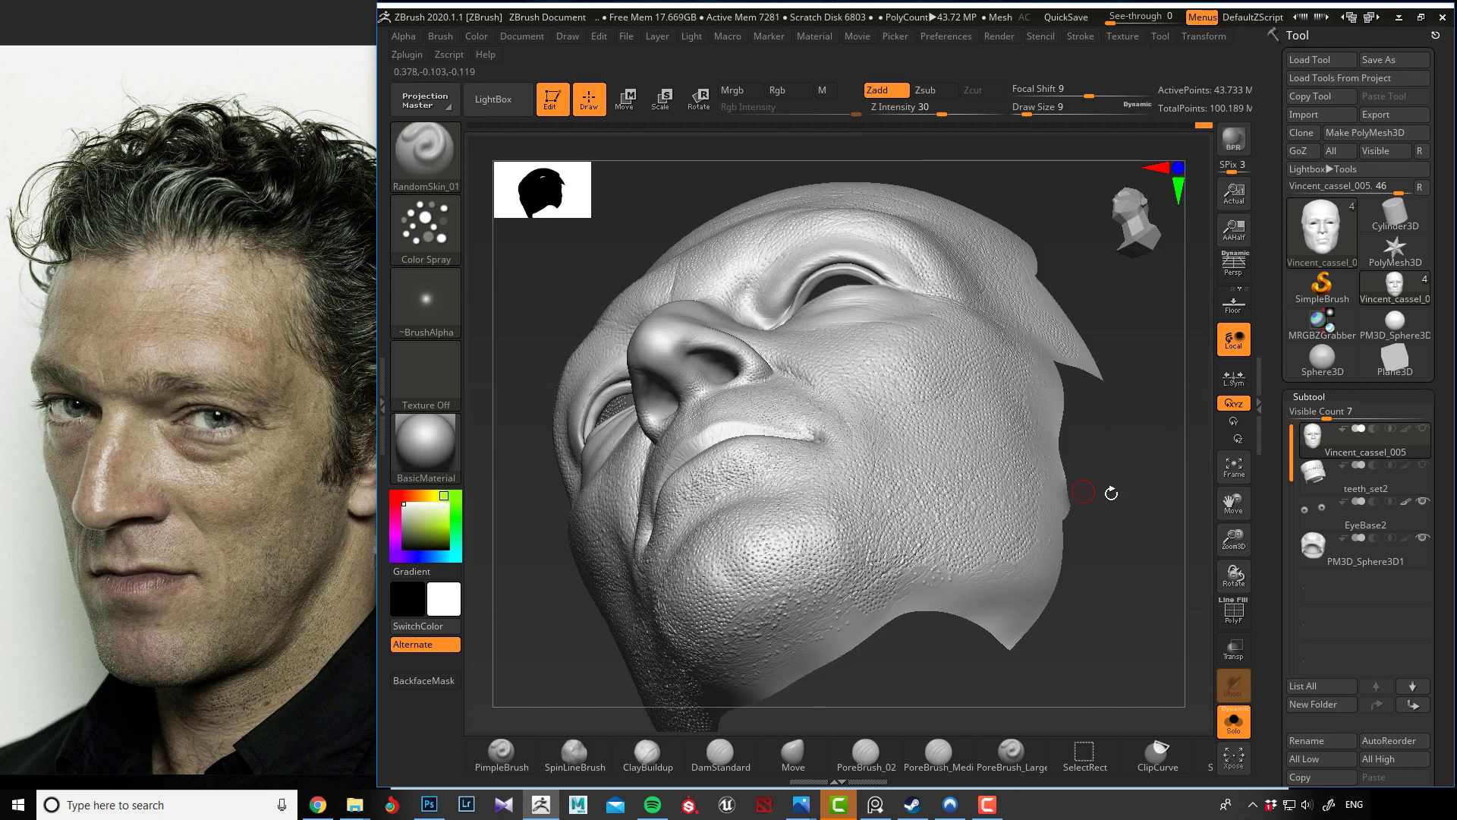
drag(1109, 491, 983, 475)
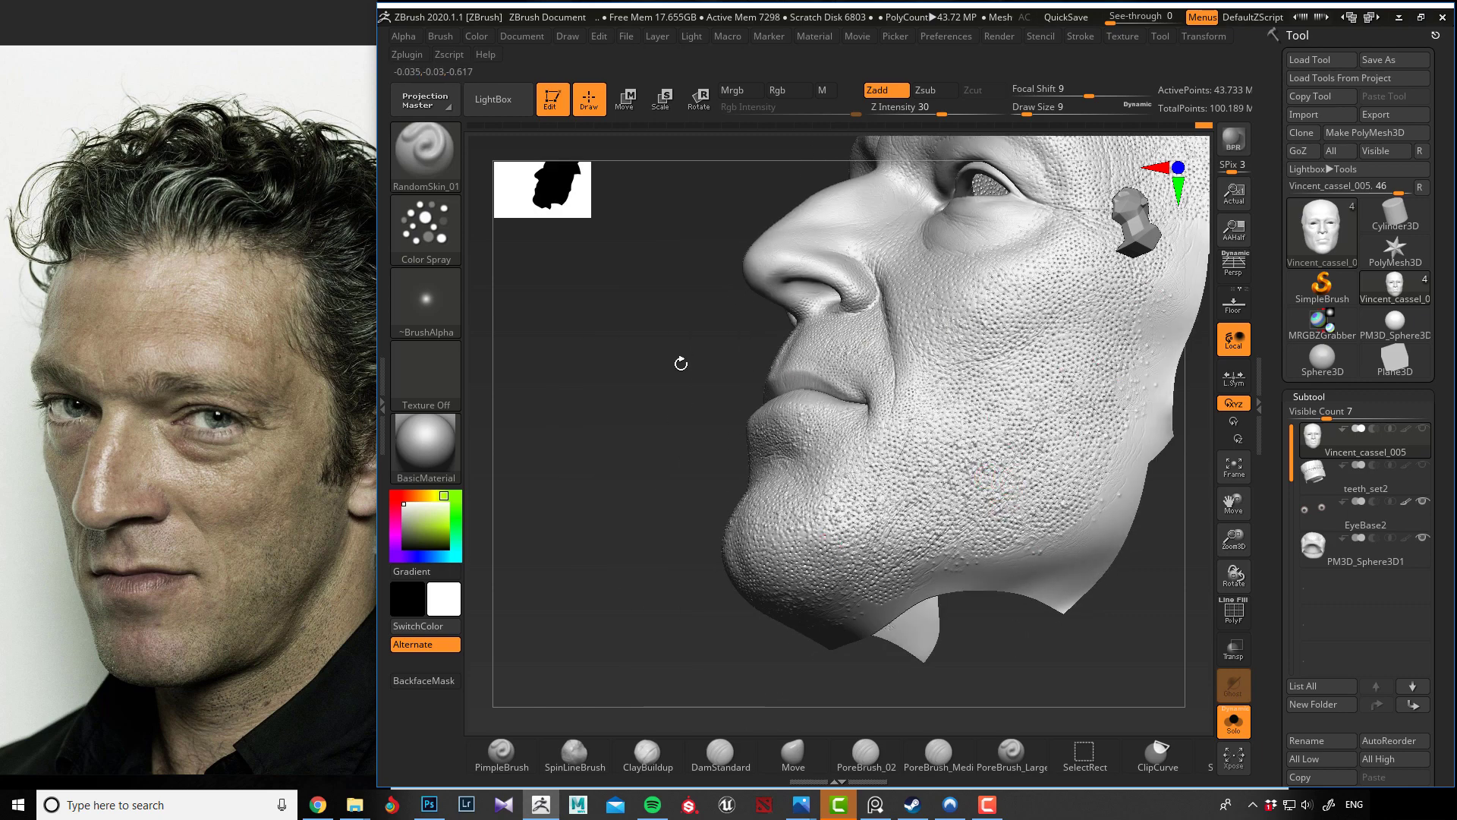
drag(659, 386, 910, 403)
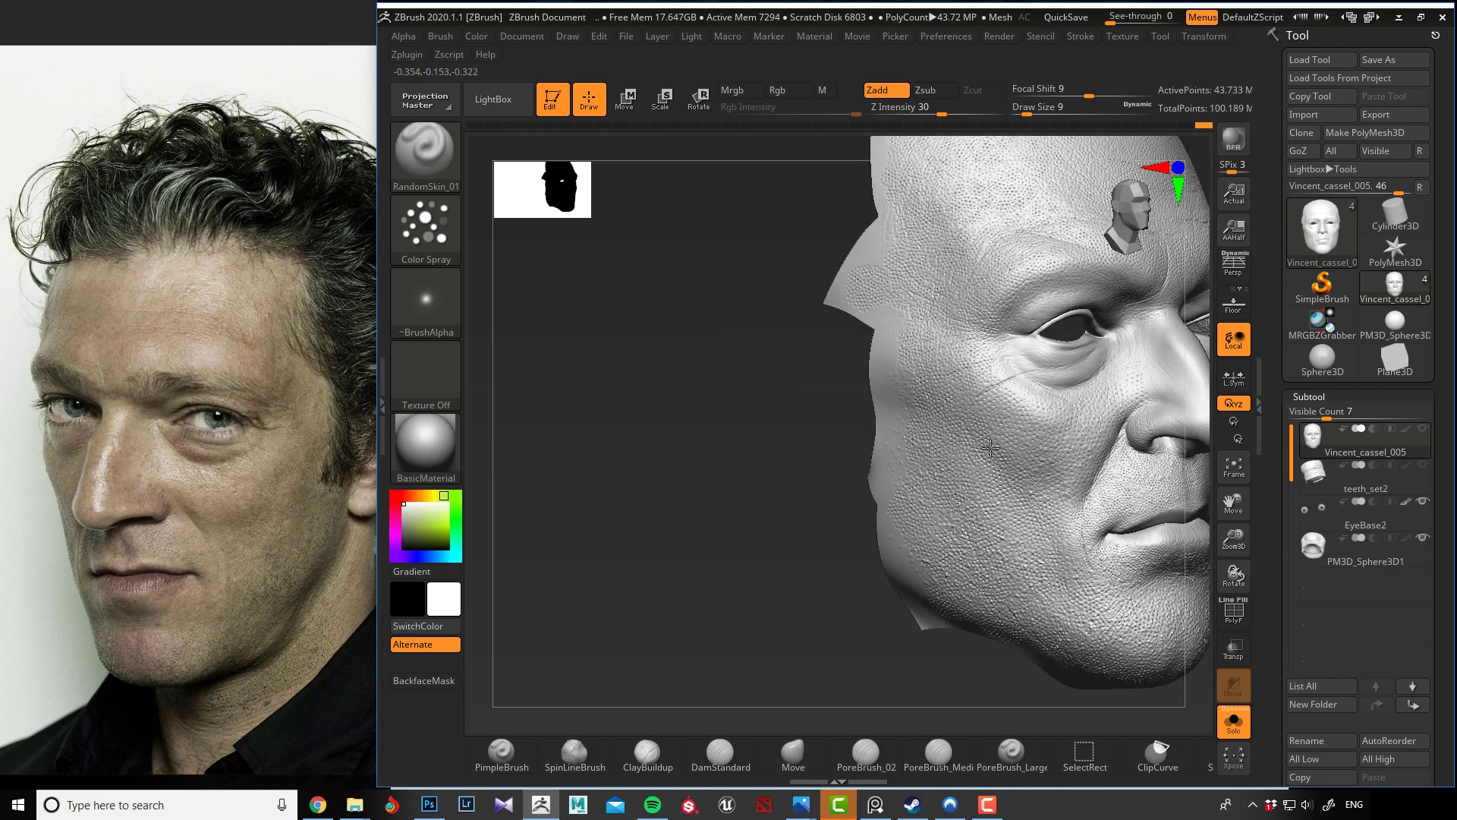
drag(692, 484, 797, 507)
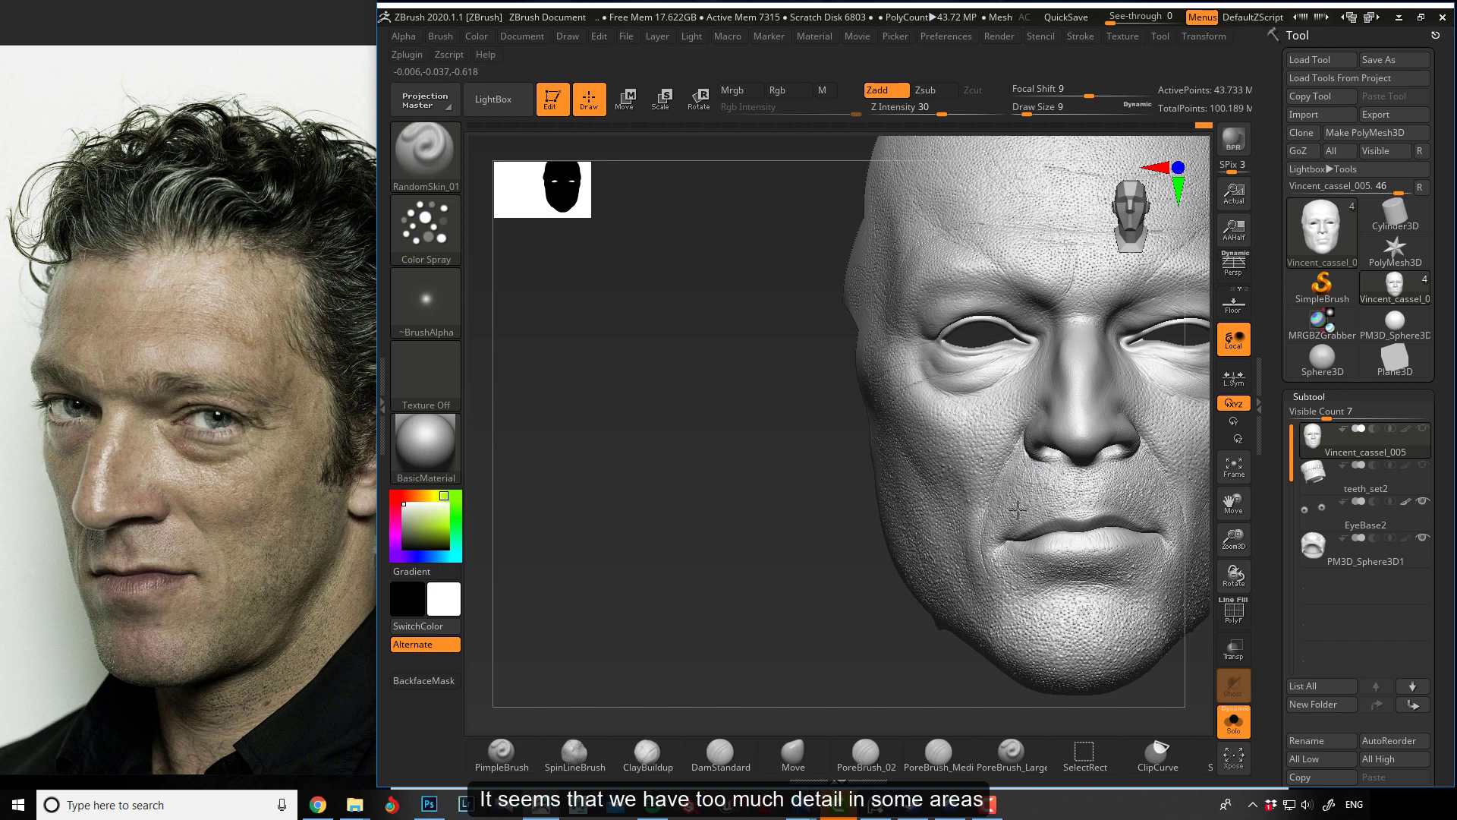
Enlarge the reference photo around the eye and nose and match its skin bumps under the eyes and beside the nose at draw size 9.
drag(729, 511, 638, 481)
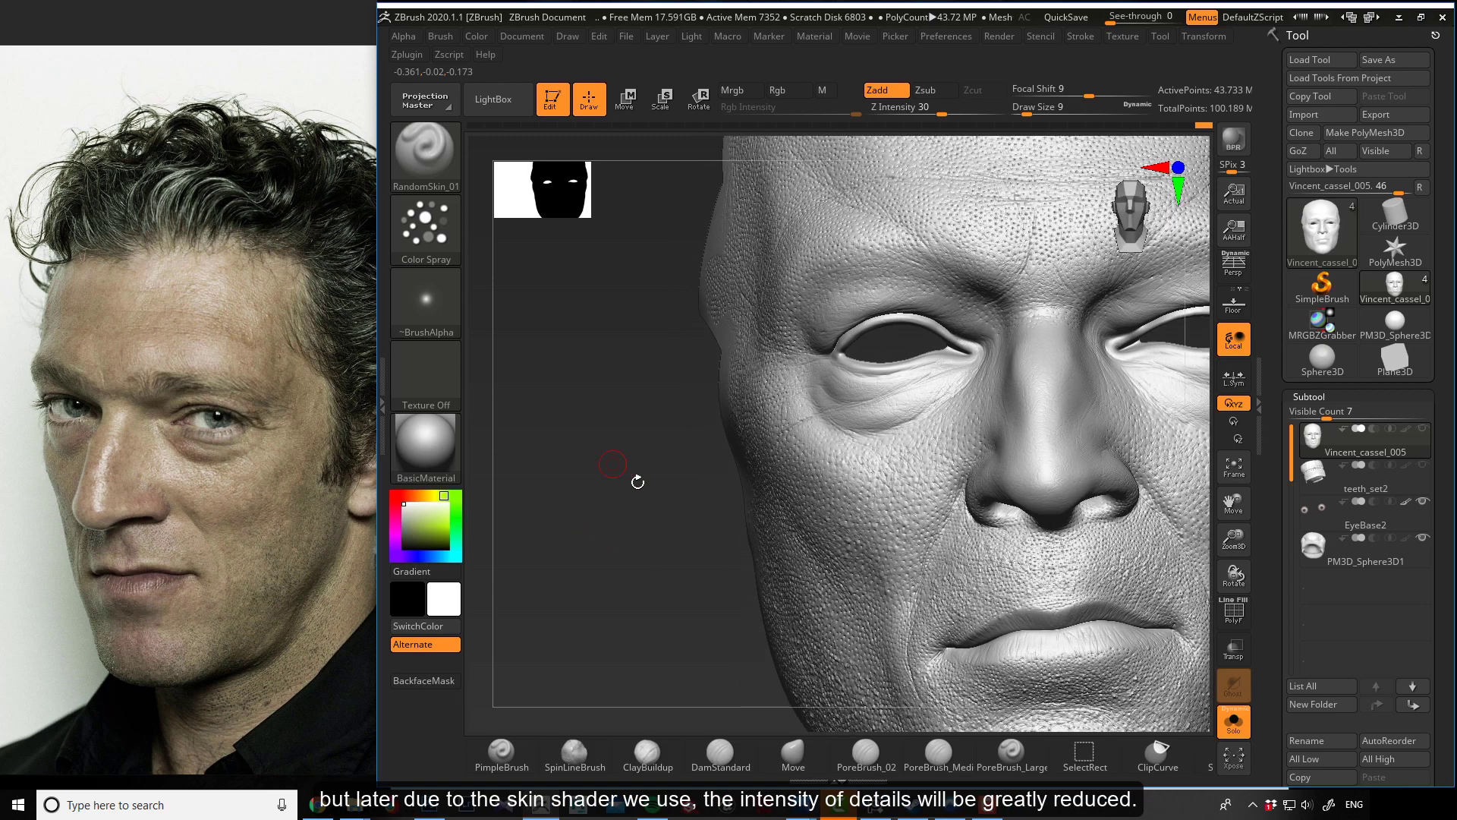
scroll(125, 458, up, 3)
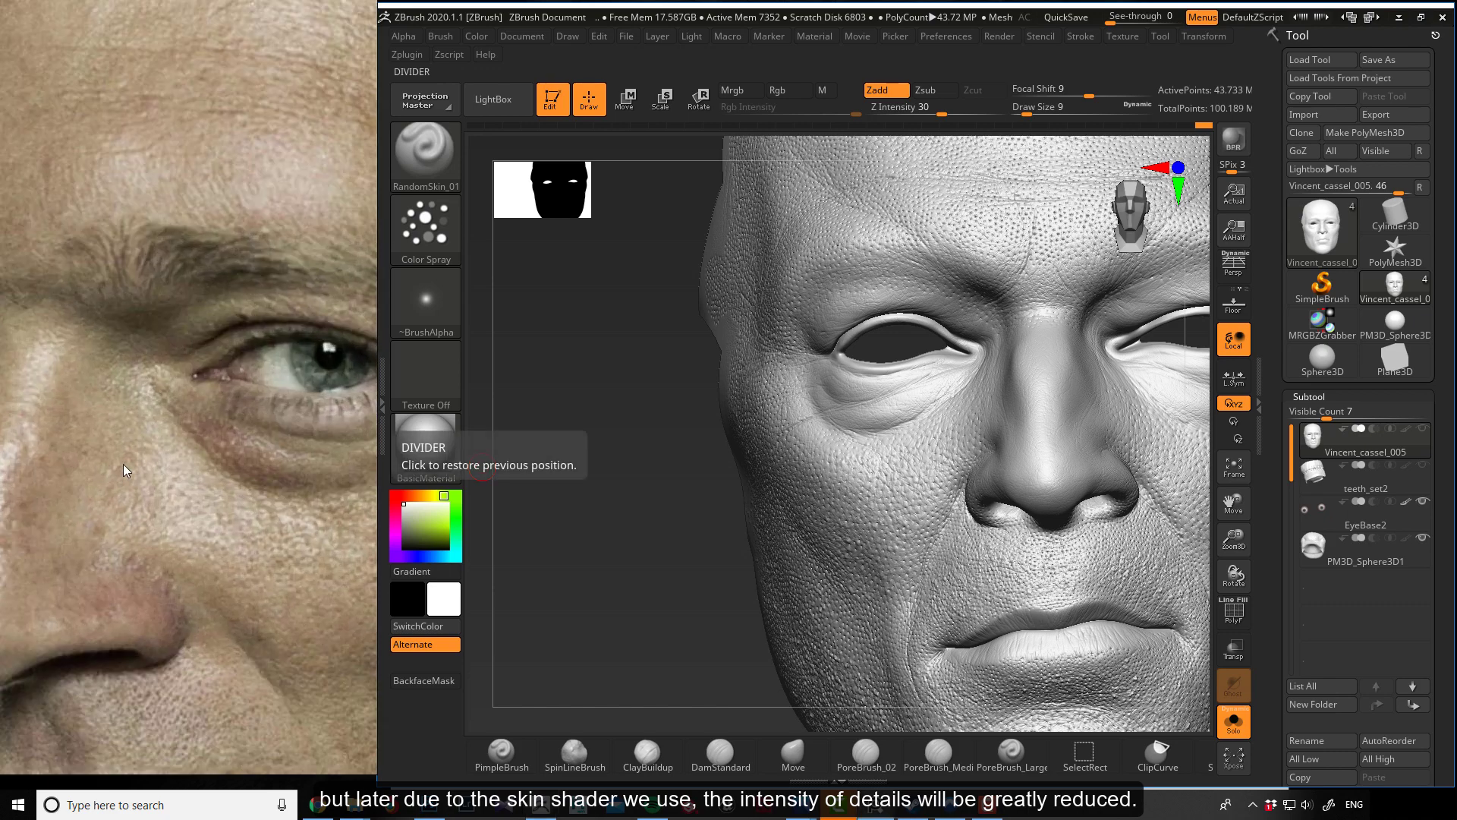
scroll(129, 399, up, 2)
drag(163, 389, 121, 413)
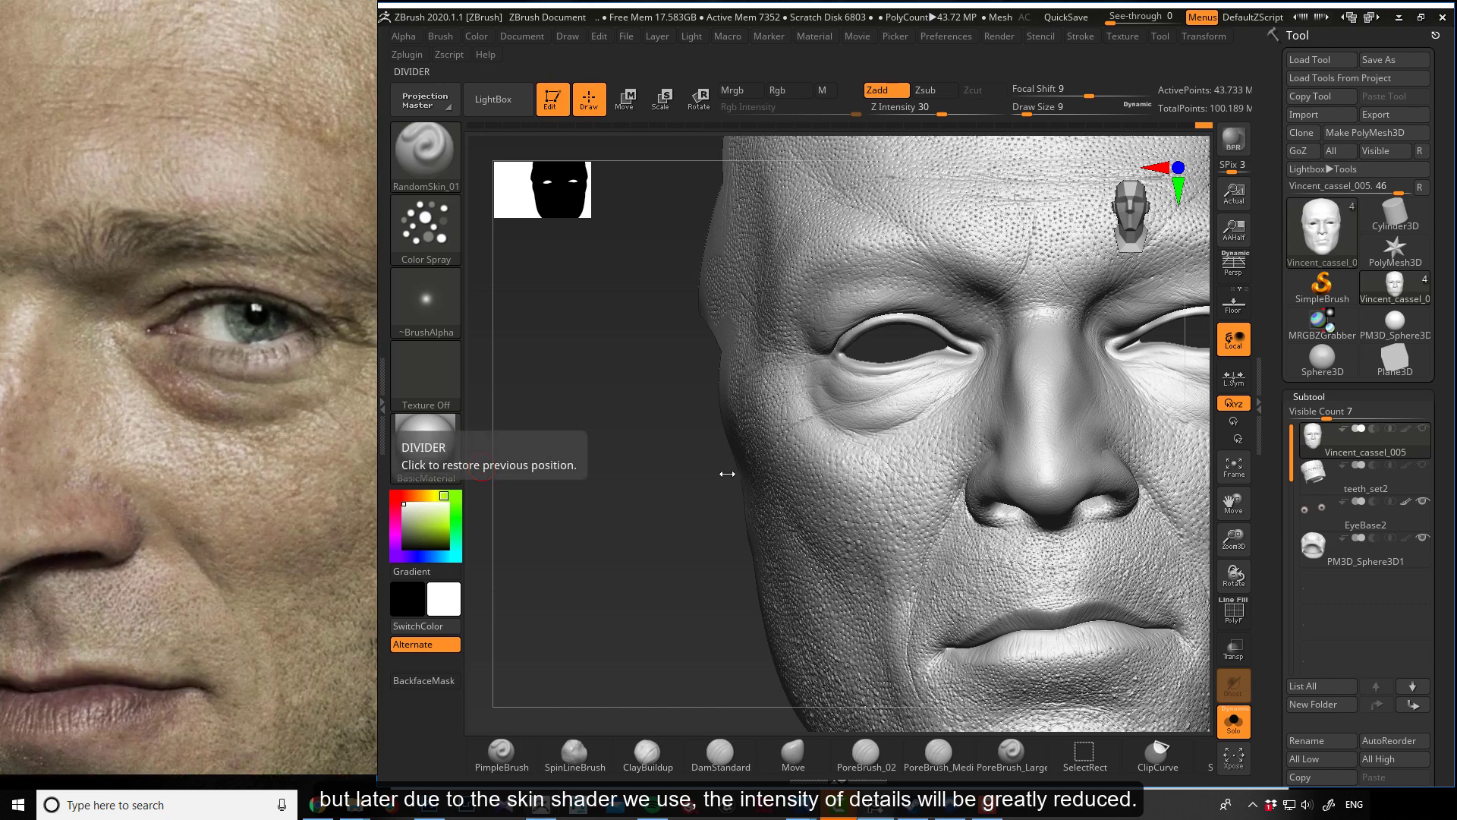
mouse_move(636, 527)
mouse_down()
mouse_move(574, 512)
mouse_move(596, 542)
mouse_move(586, 552)
mouse_up()
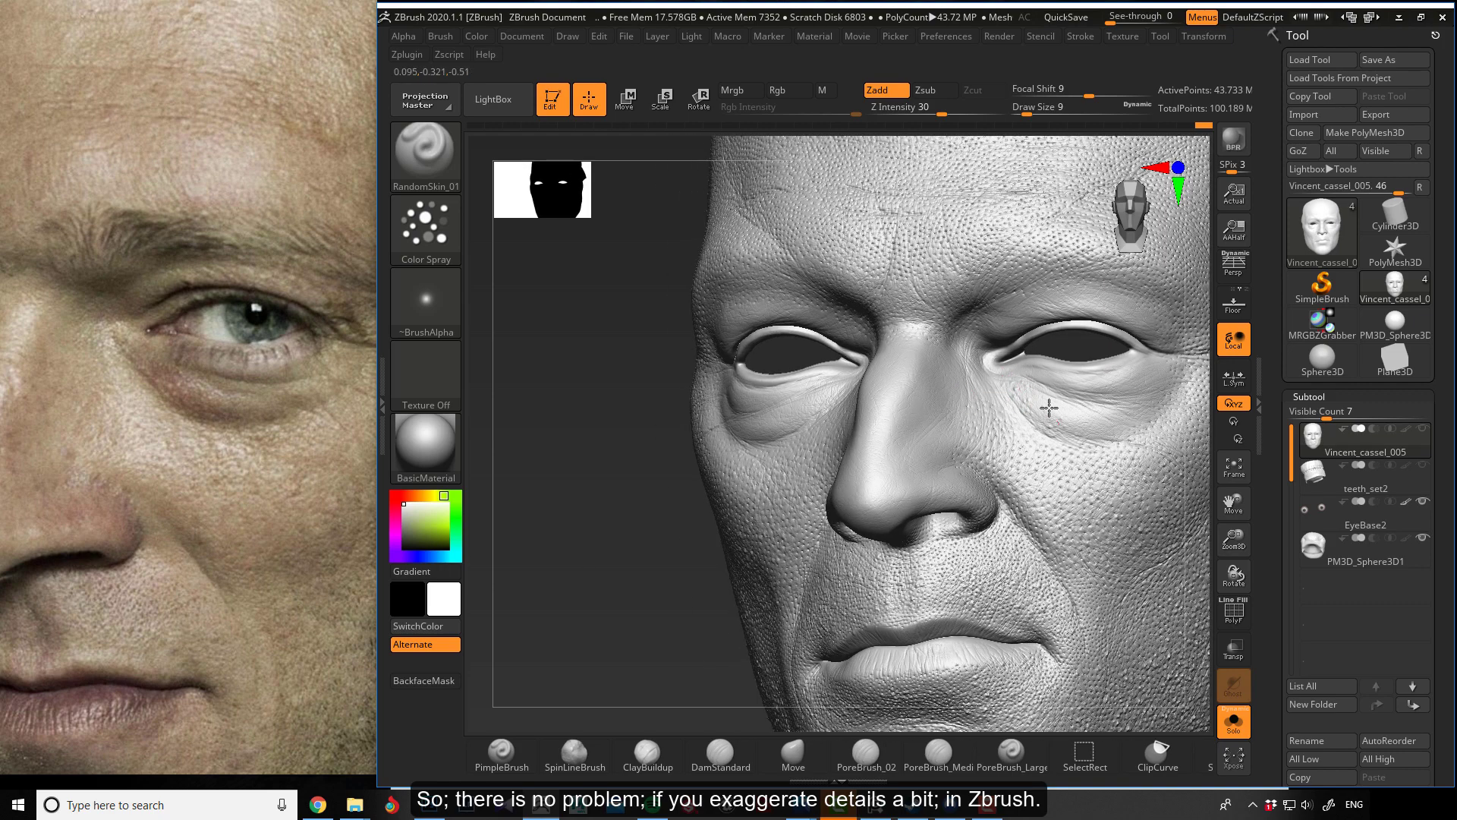
drag(595, 511, 790, 417)
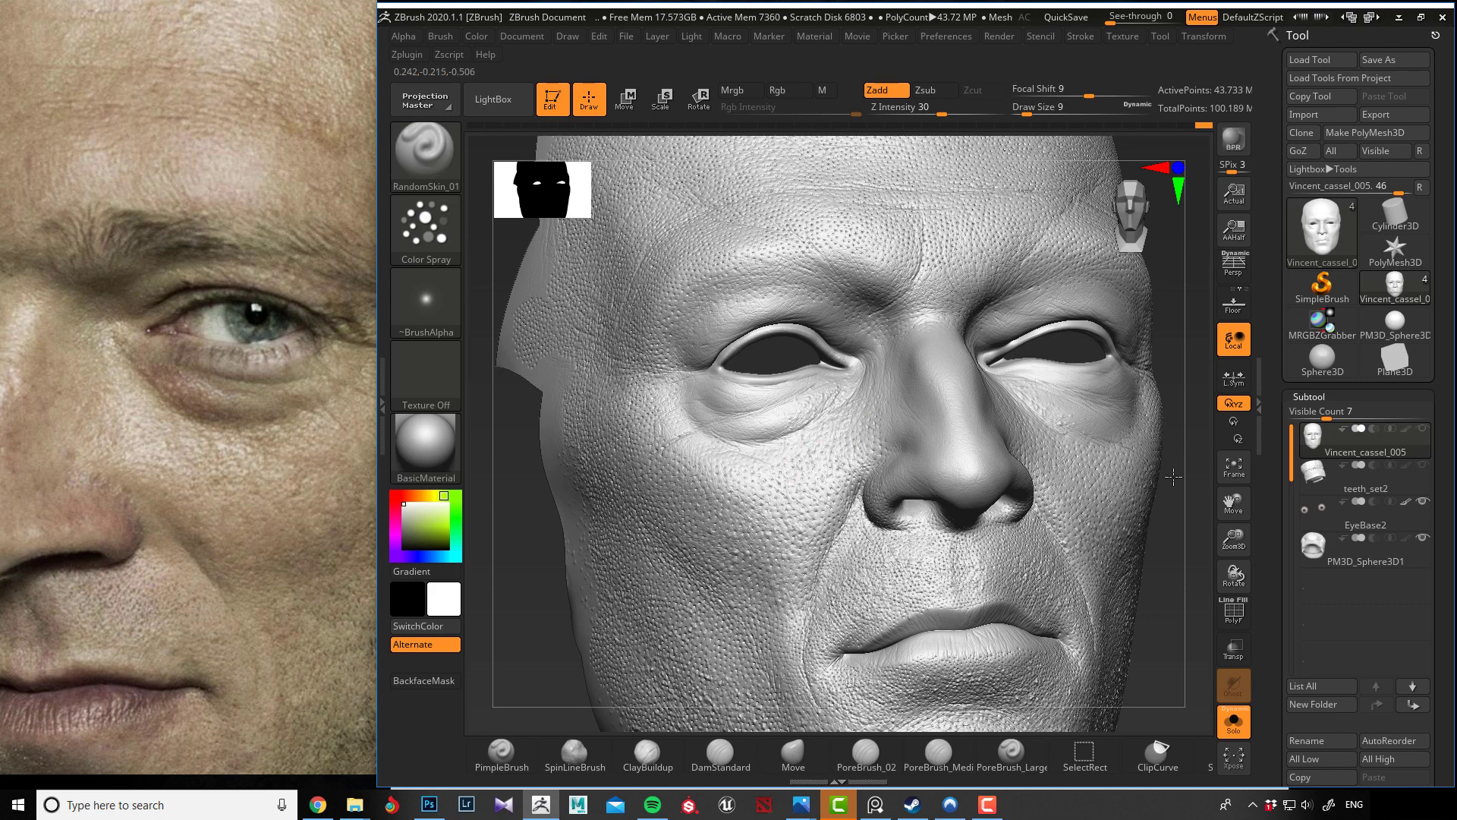
drag(1200, 516, 1006, 409)
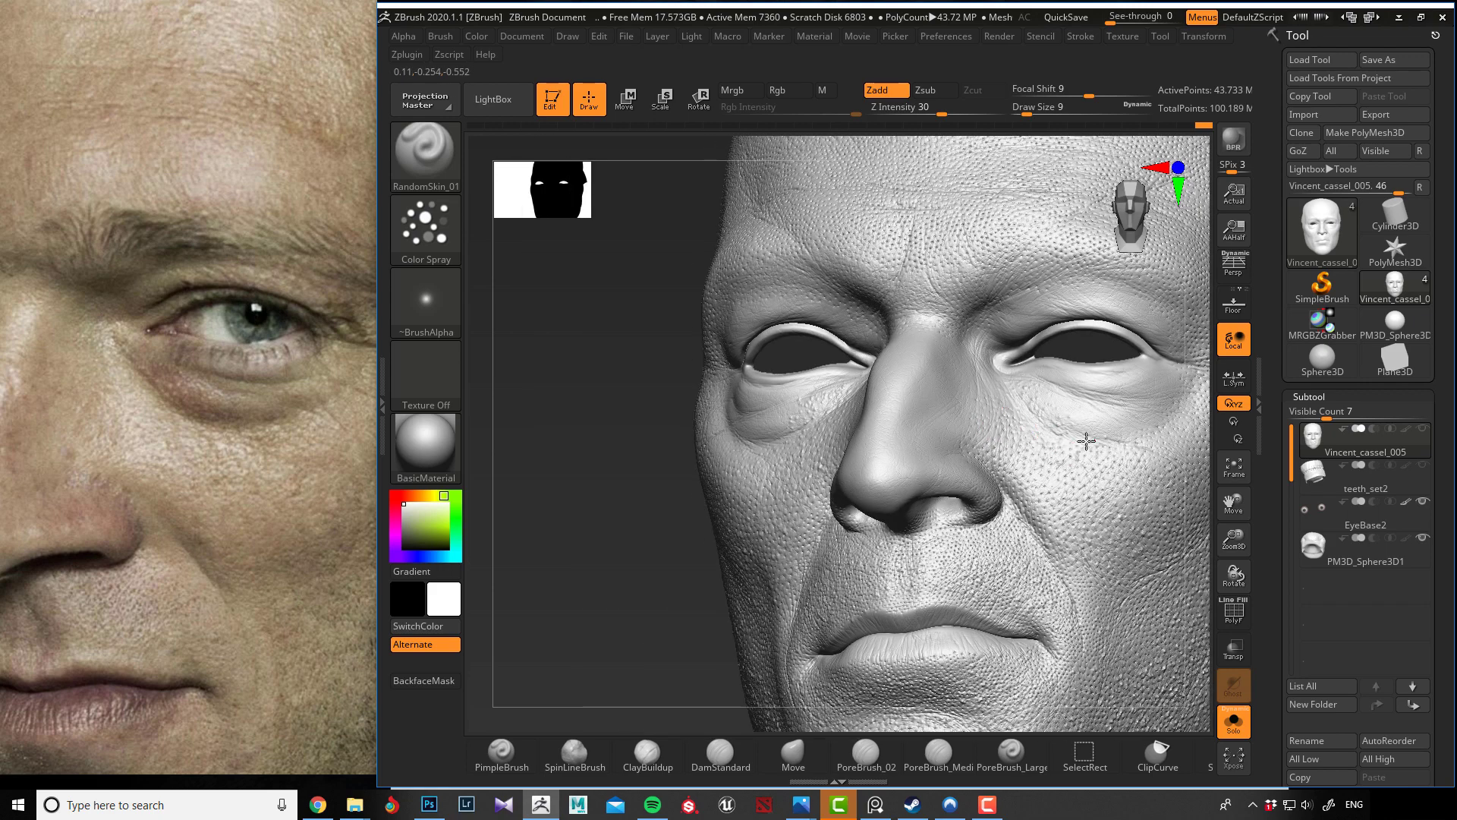
mouse_move(937, 454)
right_down()
mouse_move(588, 472)
mouse_move(609, 476)
right_up()
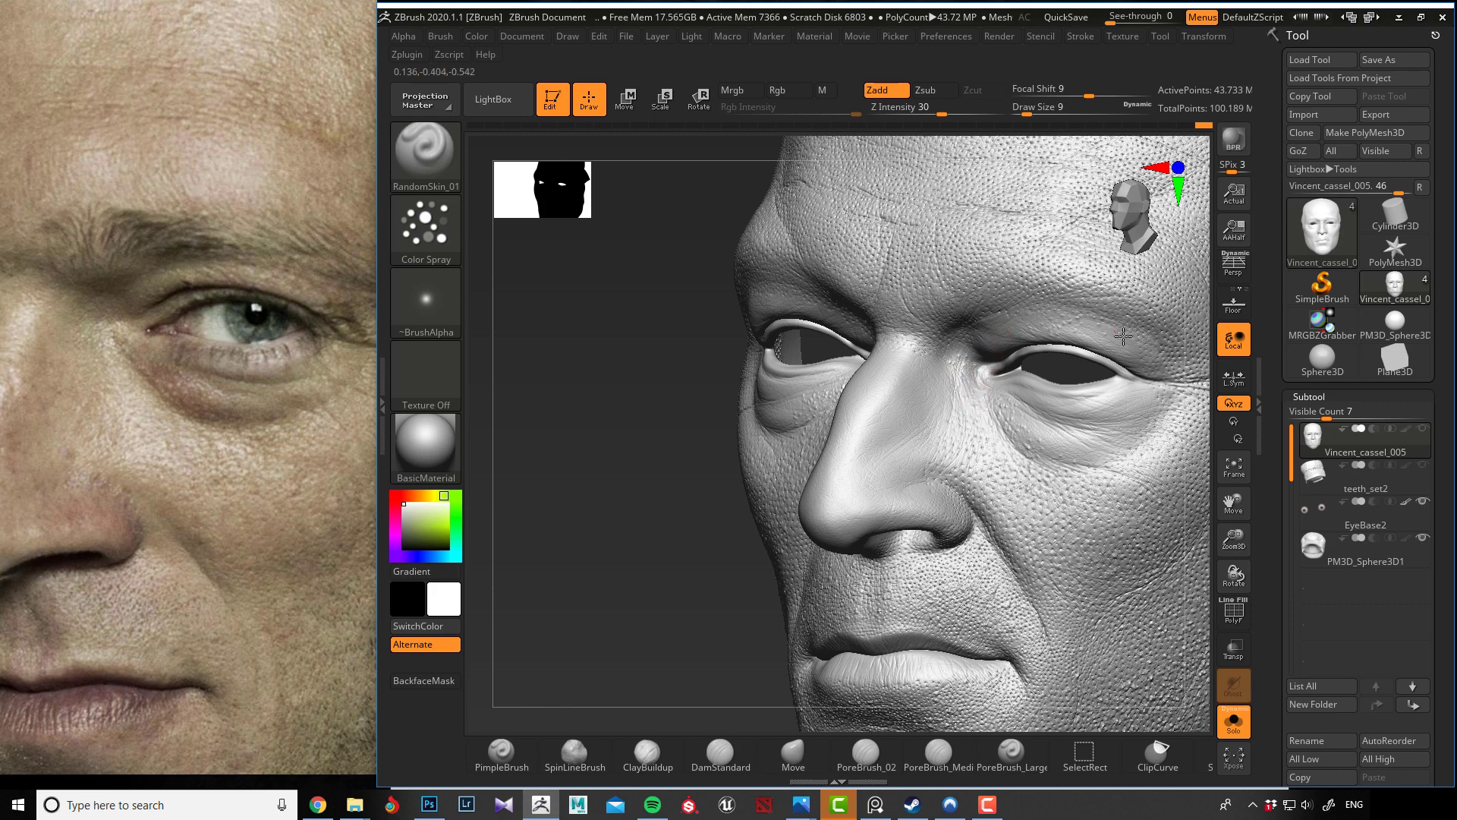
key(ctrl)
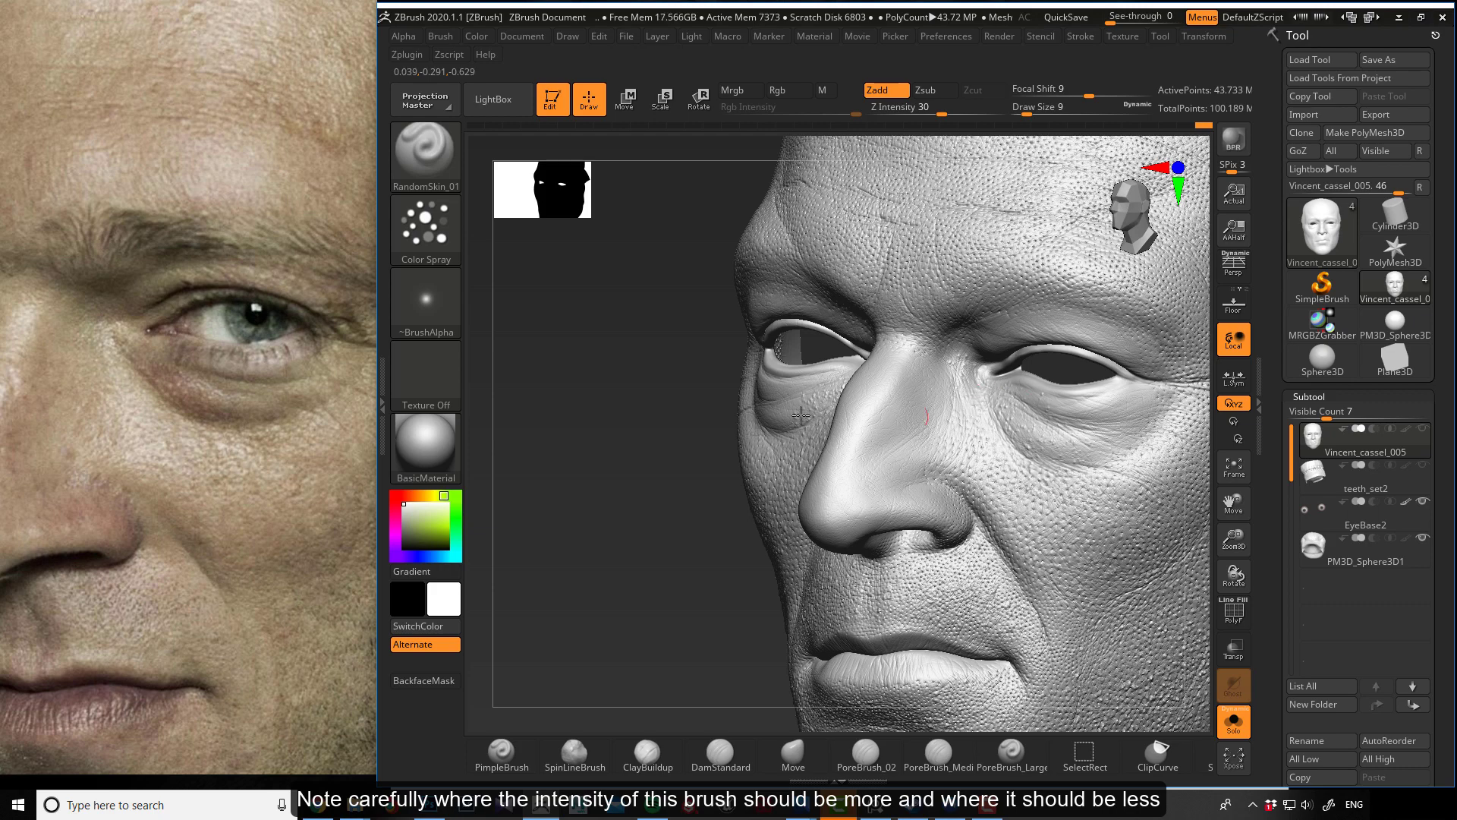
Add random bumps around the brows and below the eye bags, raising the draw size to 14.
drag(623, 416, 791, 421)
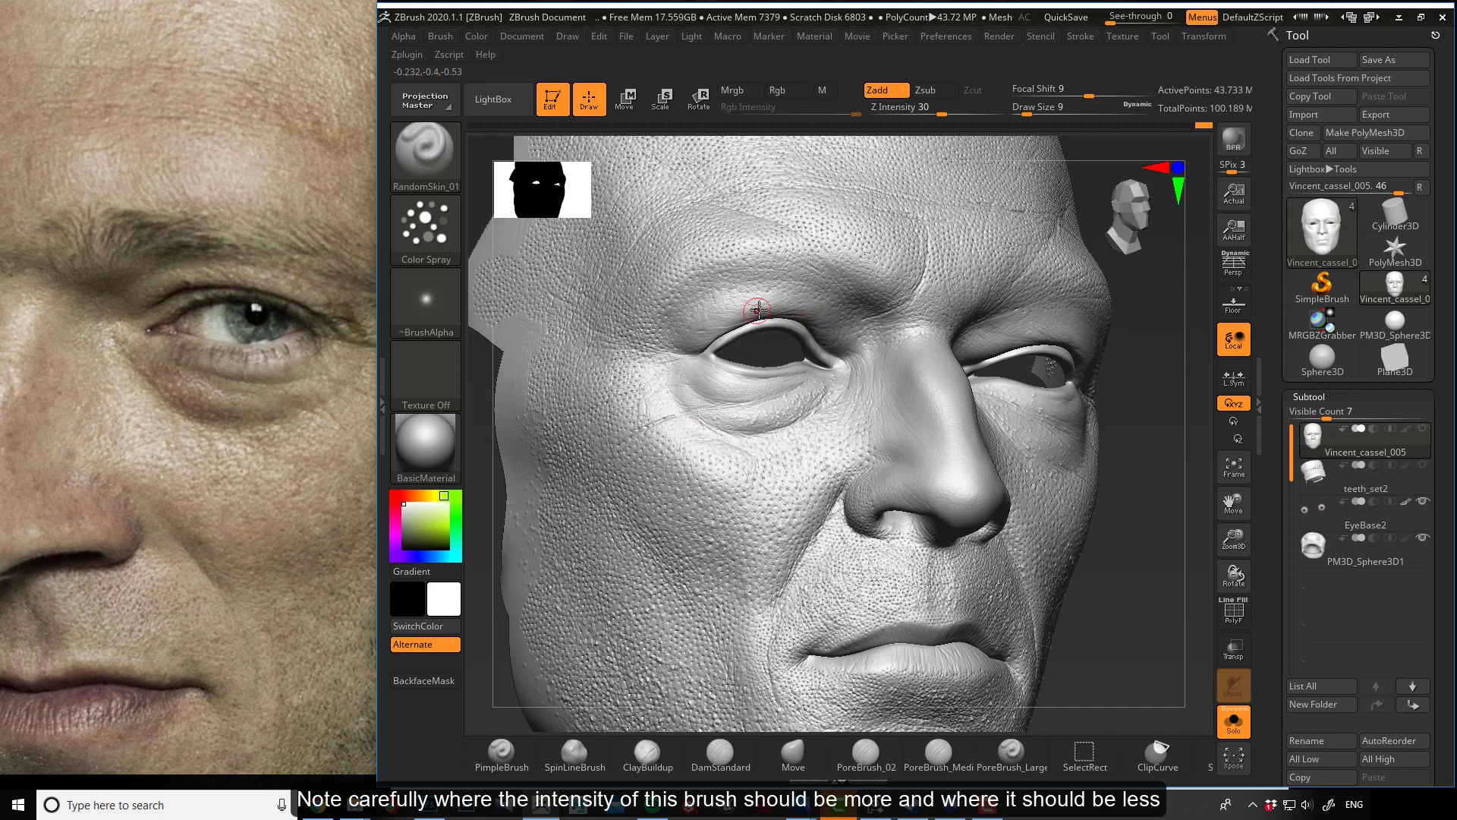
key(])
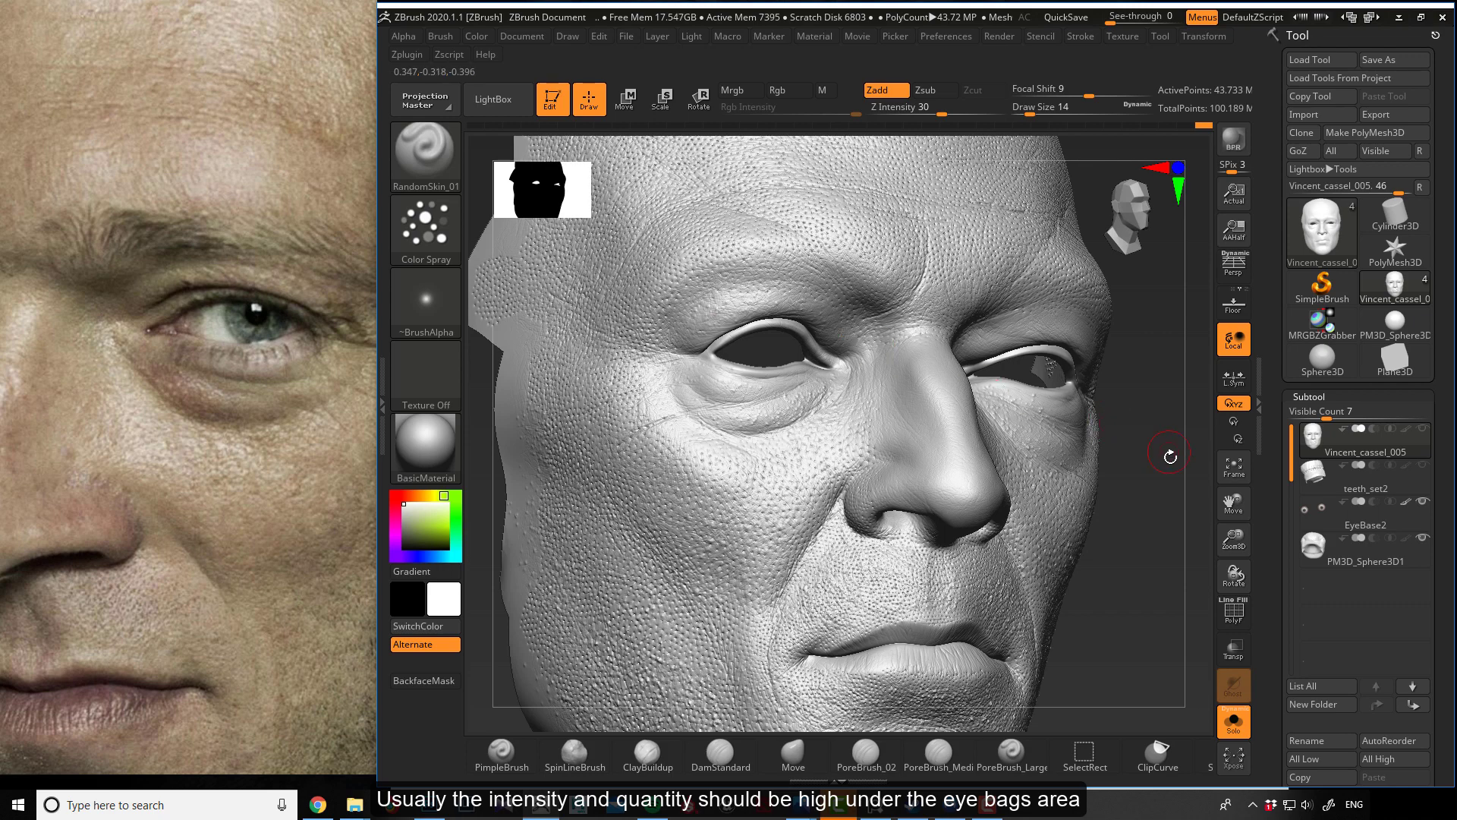
drag(1116, 440, 953, 328)
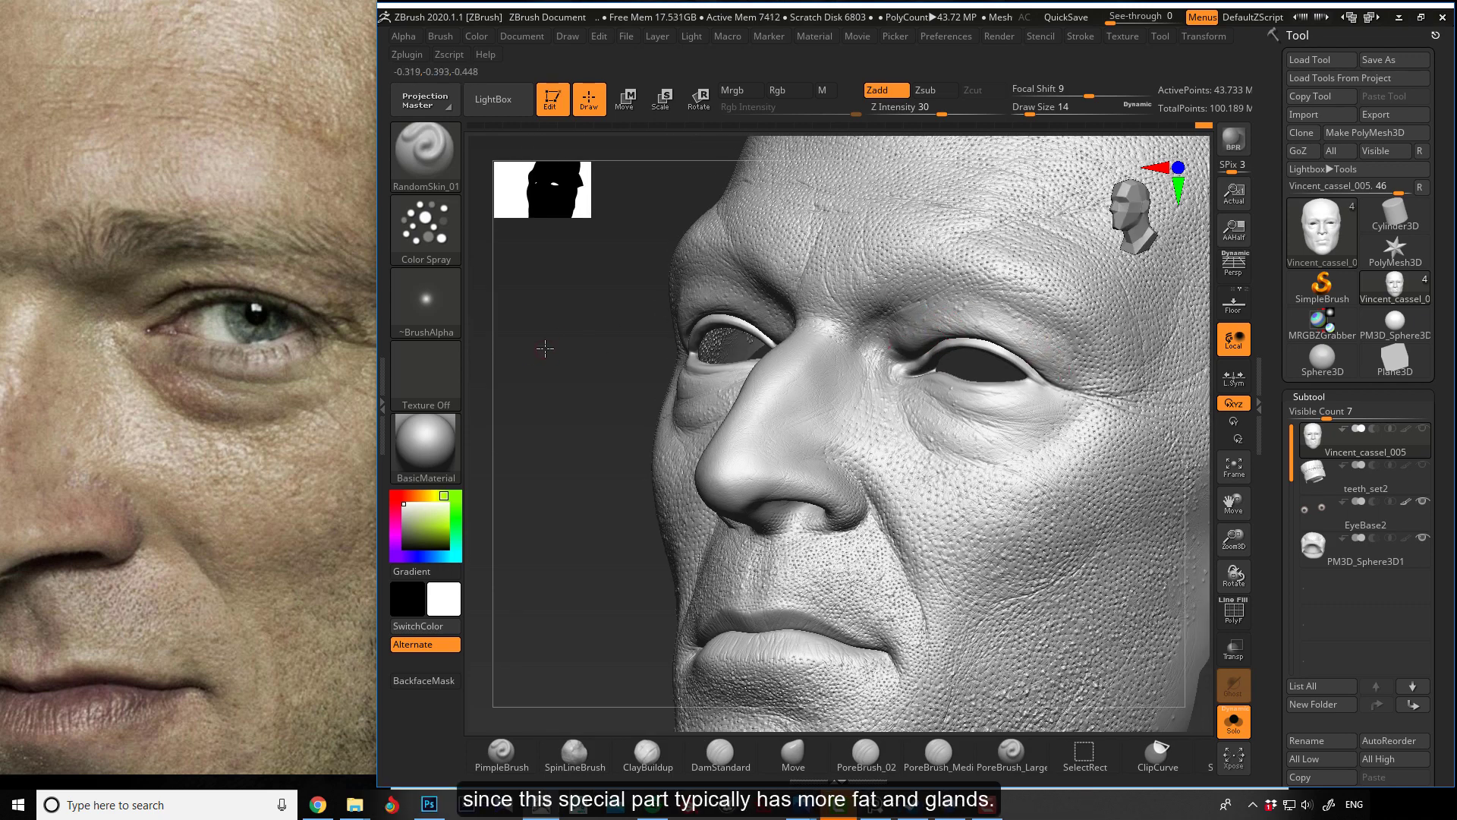
drag(539, 345, 882, 298)
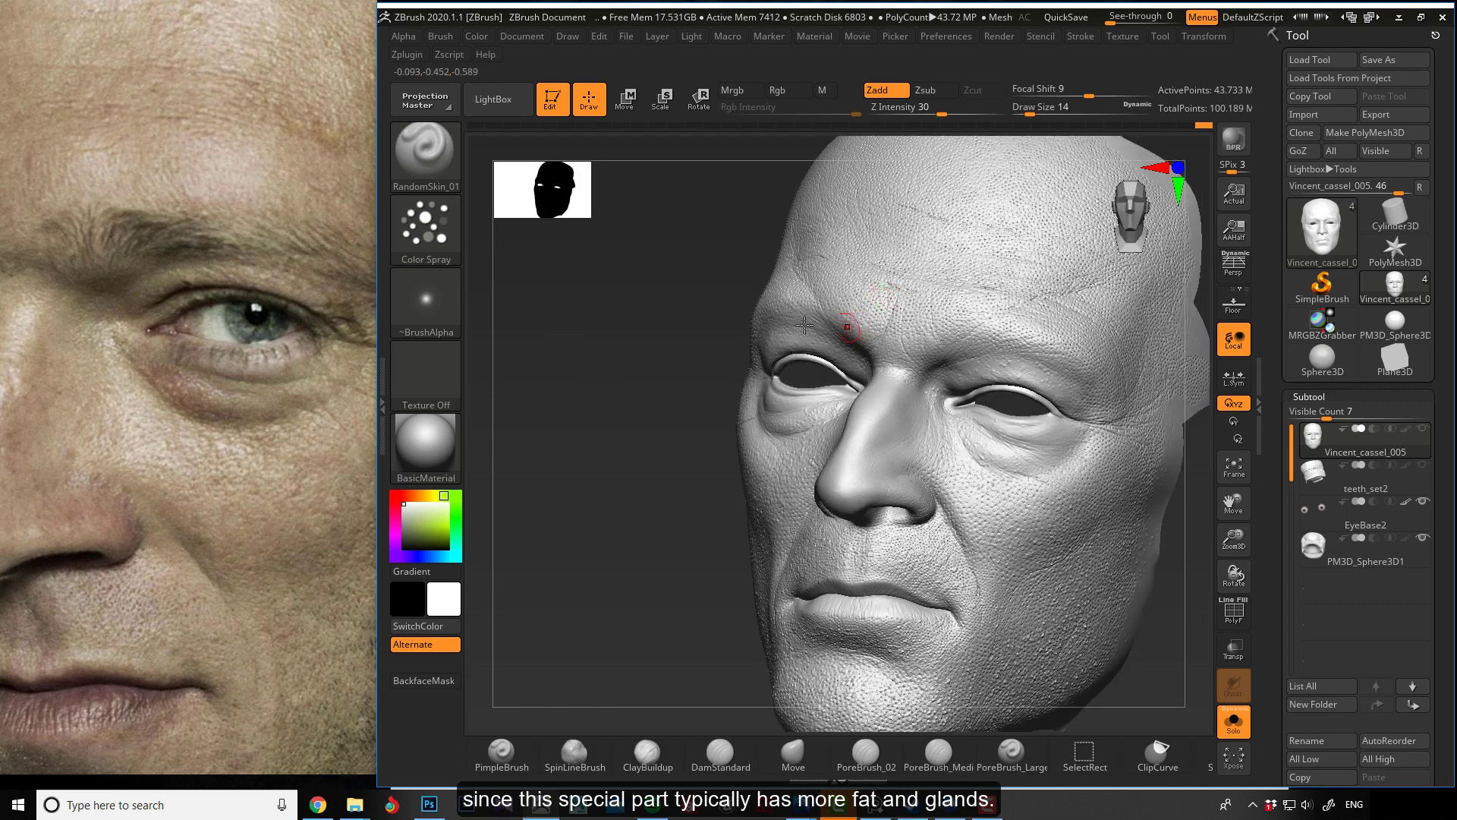
Cover the forehead, brow area and temples with random skin bumps at draw size 18.
click(842, 278)
key(bracketright)
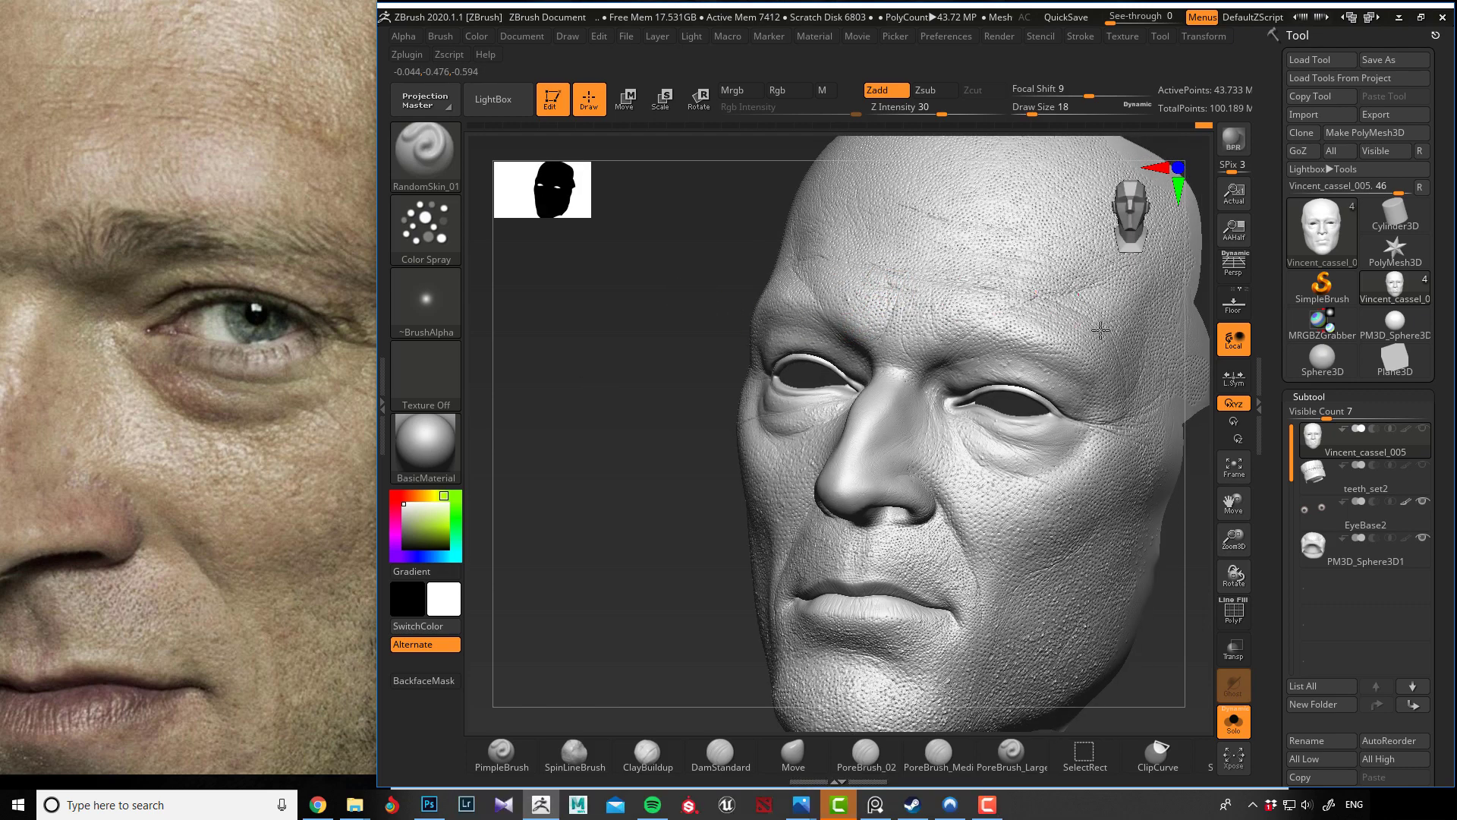
drag(714, 287, 839, 283)
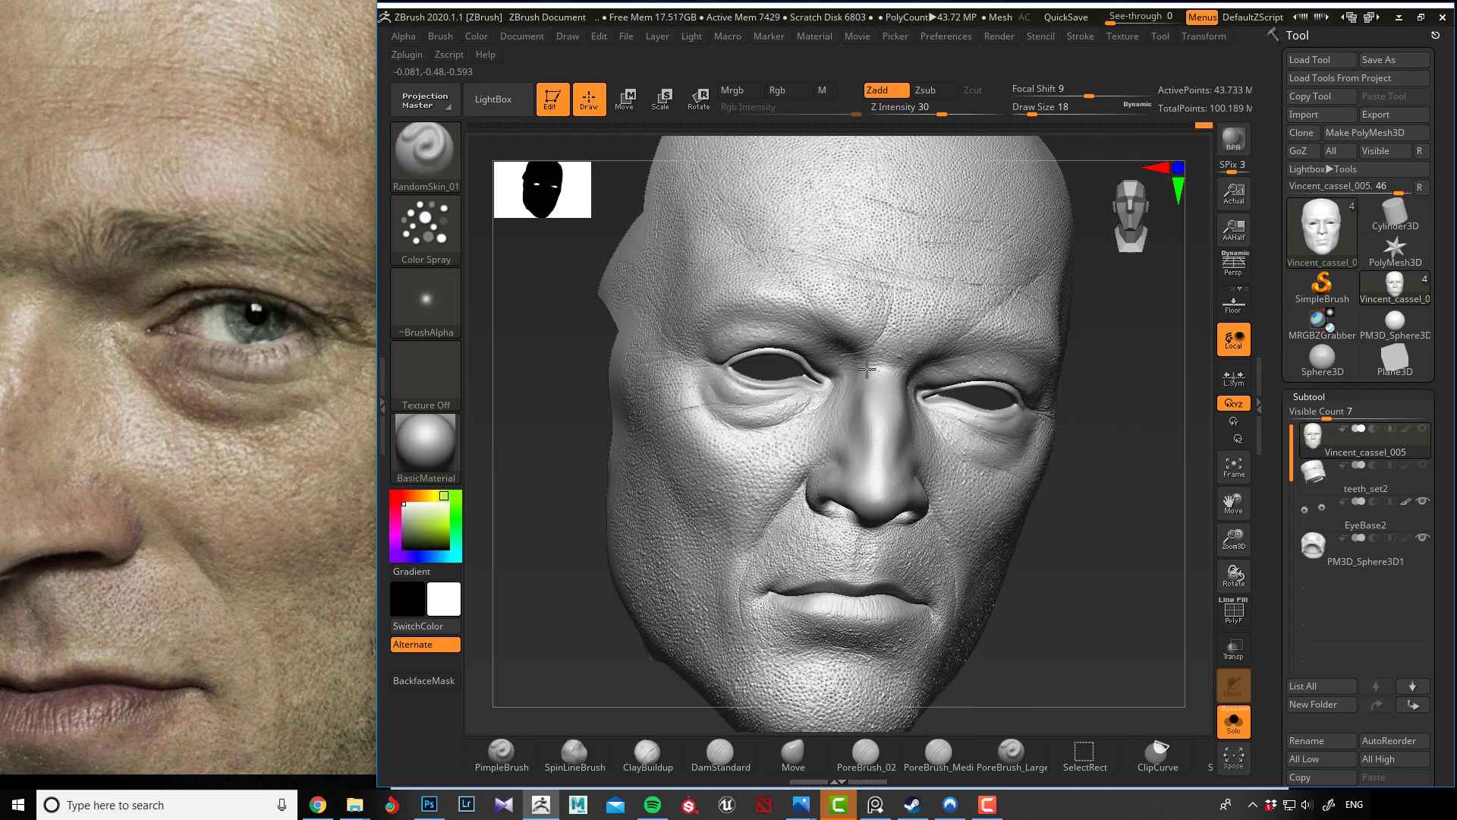
key(ctrl)
mouse_move(581, 361)
mouse_down()
mouse_move(709, 335)
mouse_move(748, 400)
mouse_up()
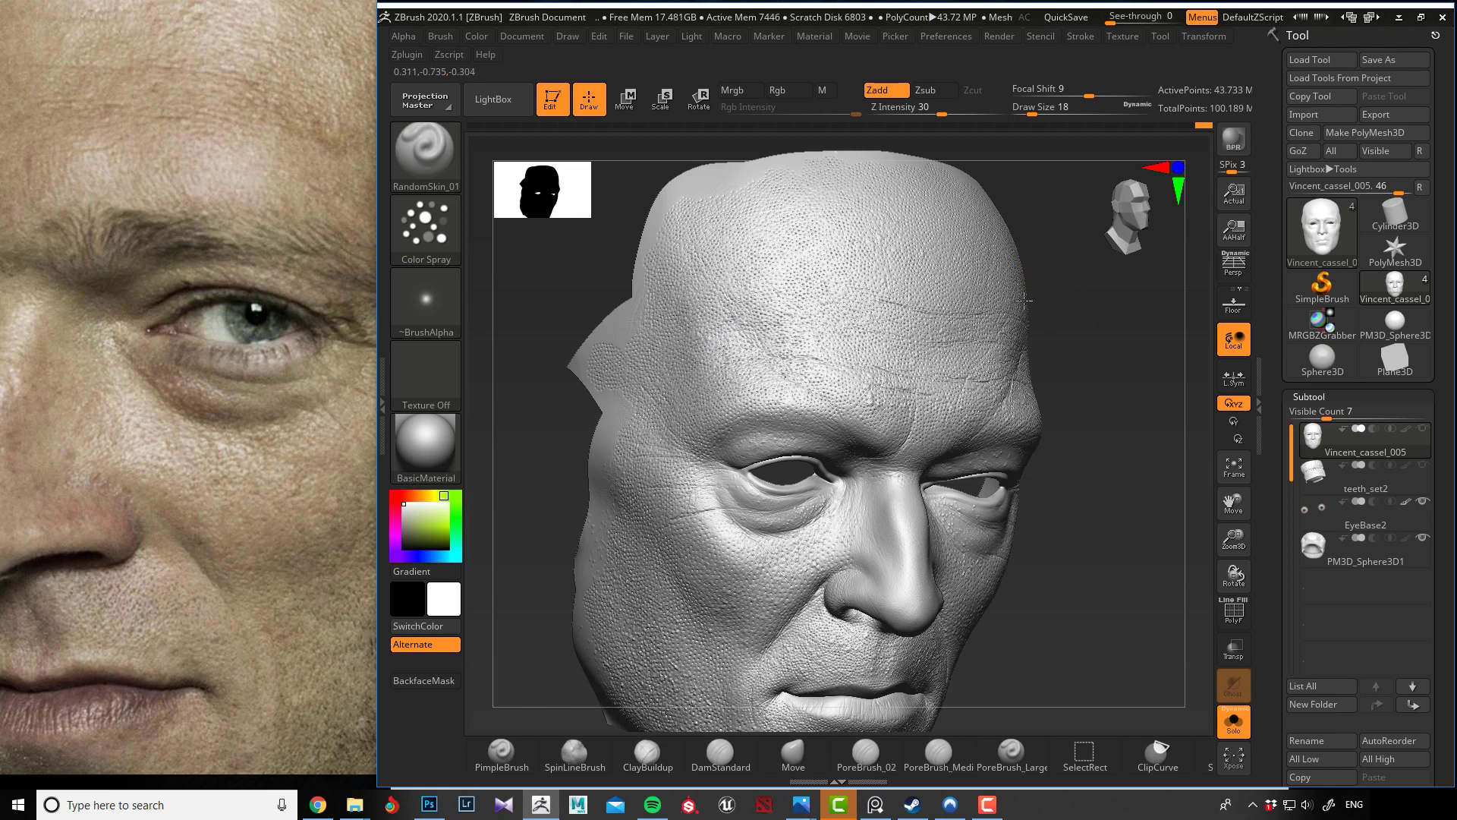
drag(1045, 280, 856, 256)
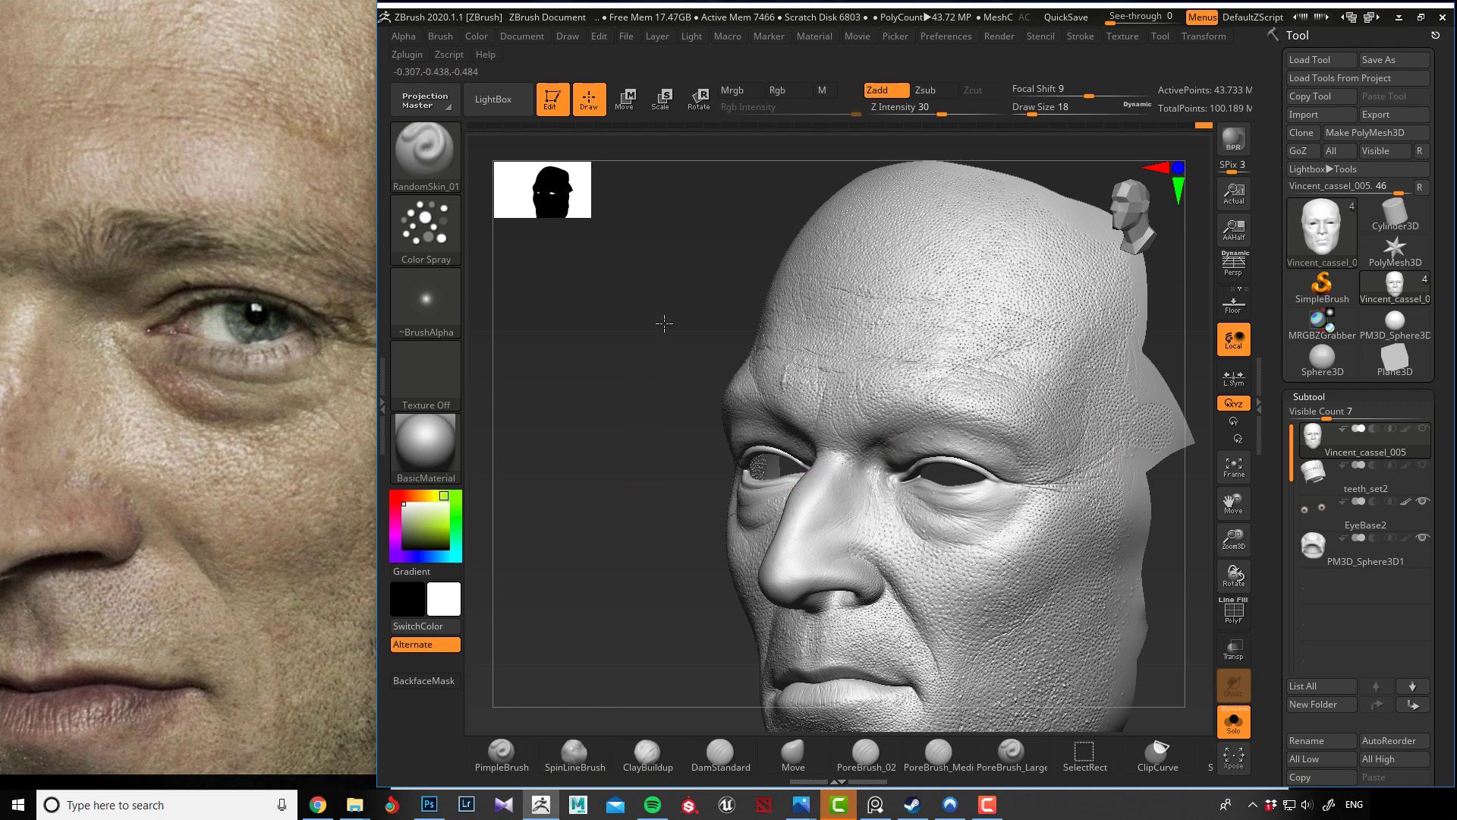
Lower the brush intensity to 19 and add random bumps along the nose bridge and side at draw sizes 10 and 14.
mouse_move(665, 323)
mouse_down()
mouse_move(649, 430)
mouse_move(599, 426)
mouse_move(629, 425)
mouse_move(619, 417)
mouse_up()
key(ctrl)
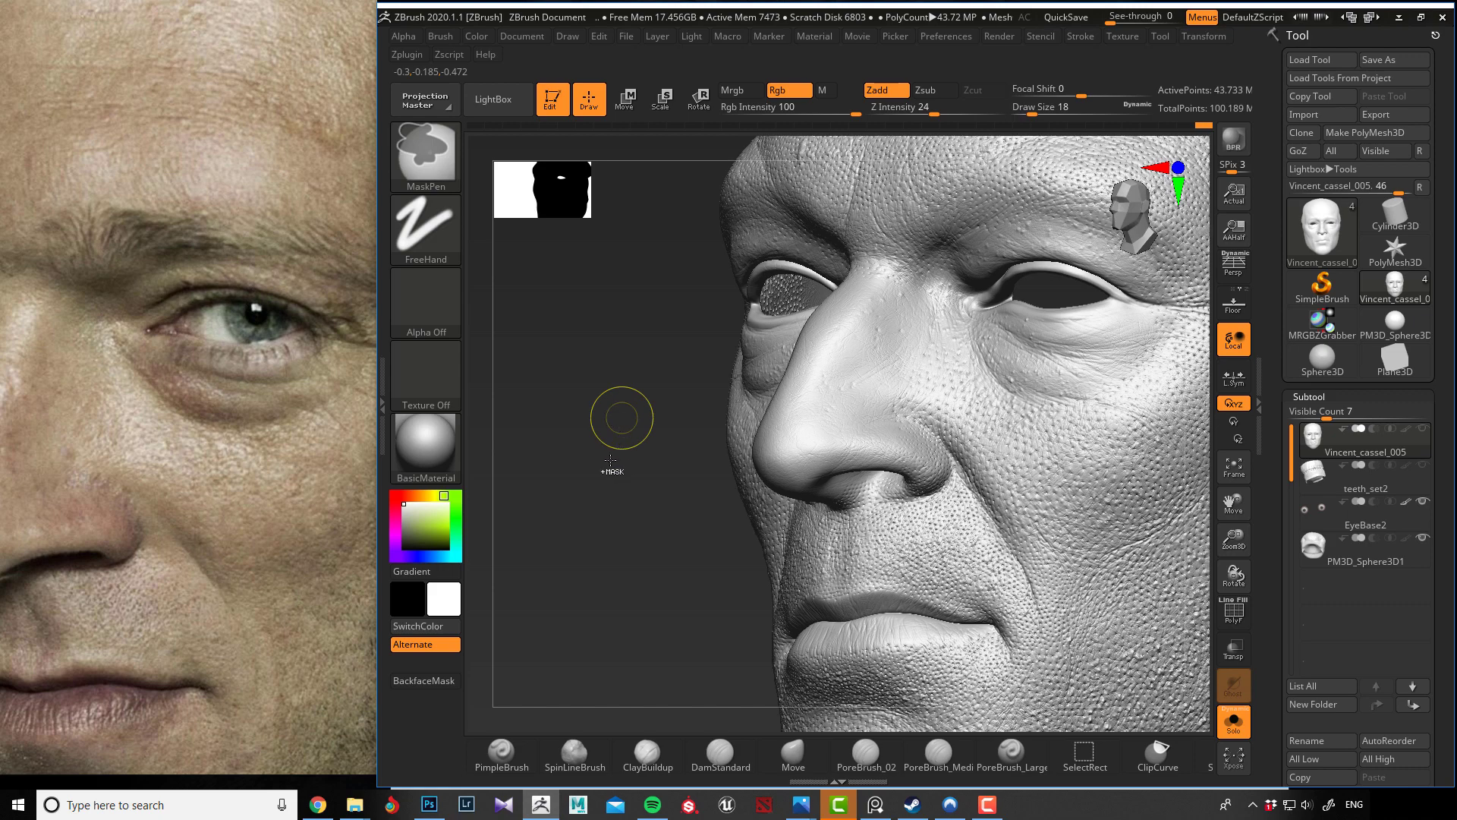
drag(934, 107, 925, 107)
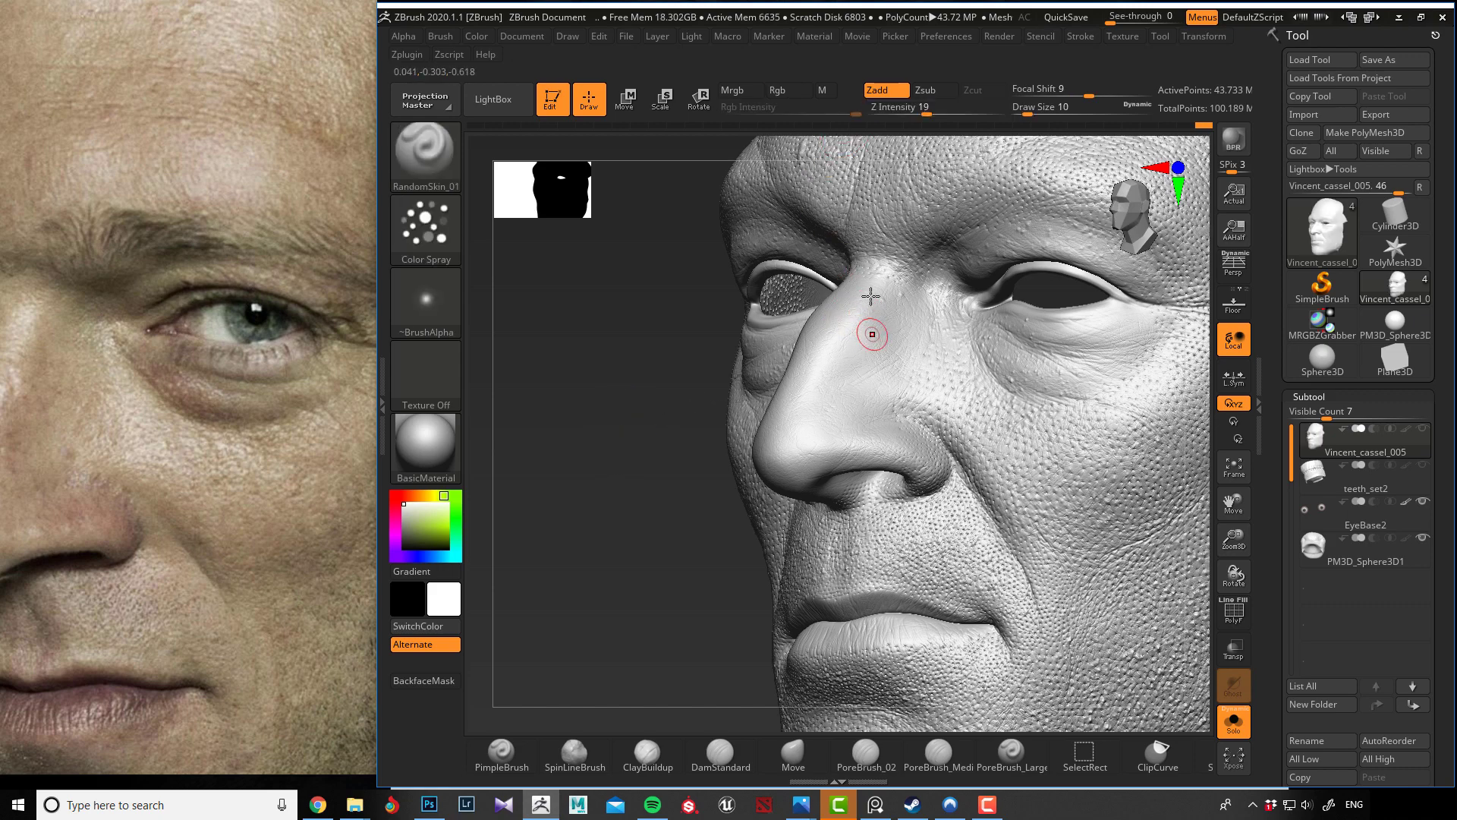
key(bracketright)
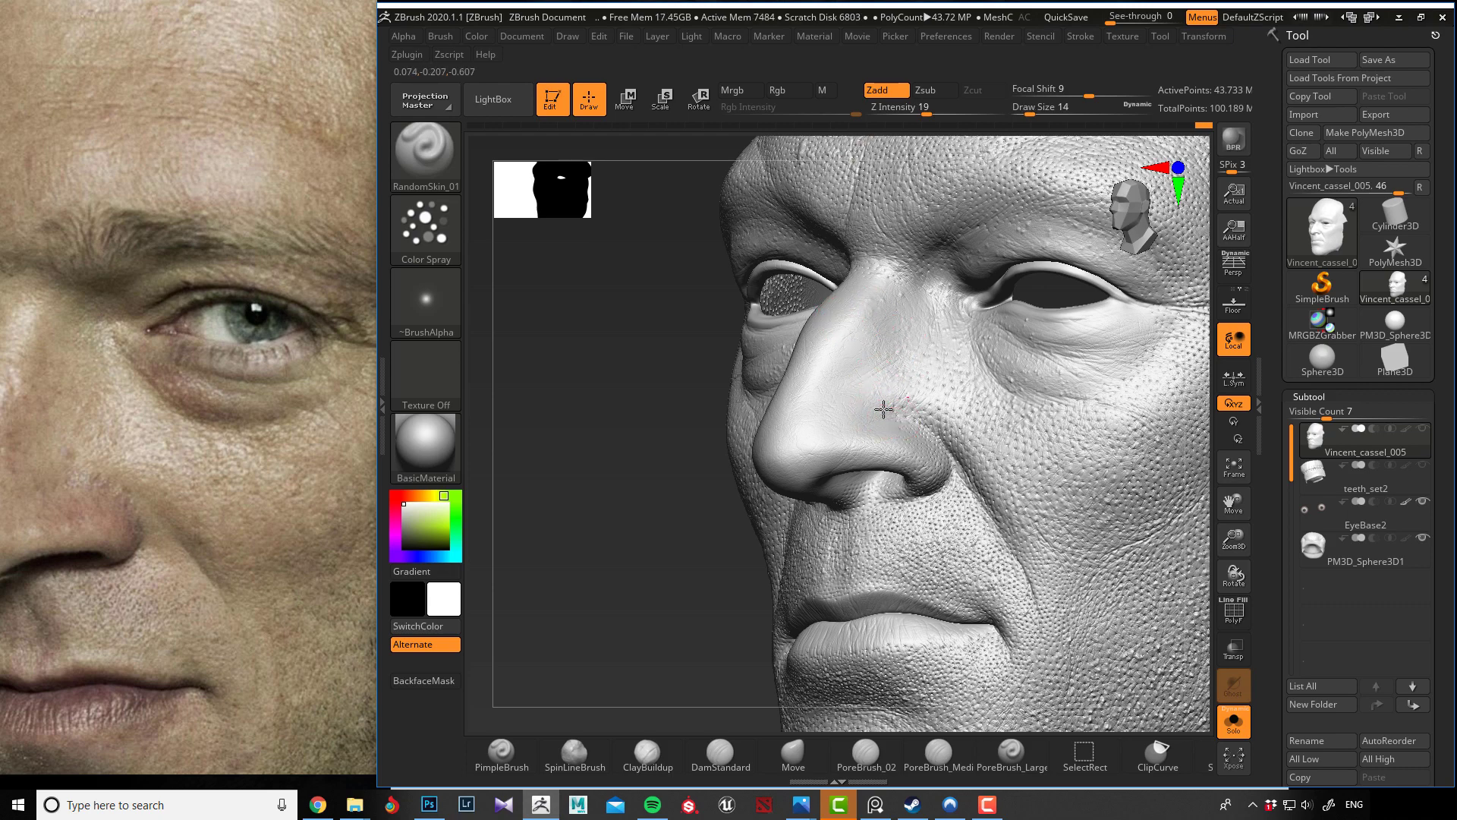
drag(602, 439, 781, 342)
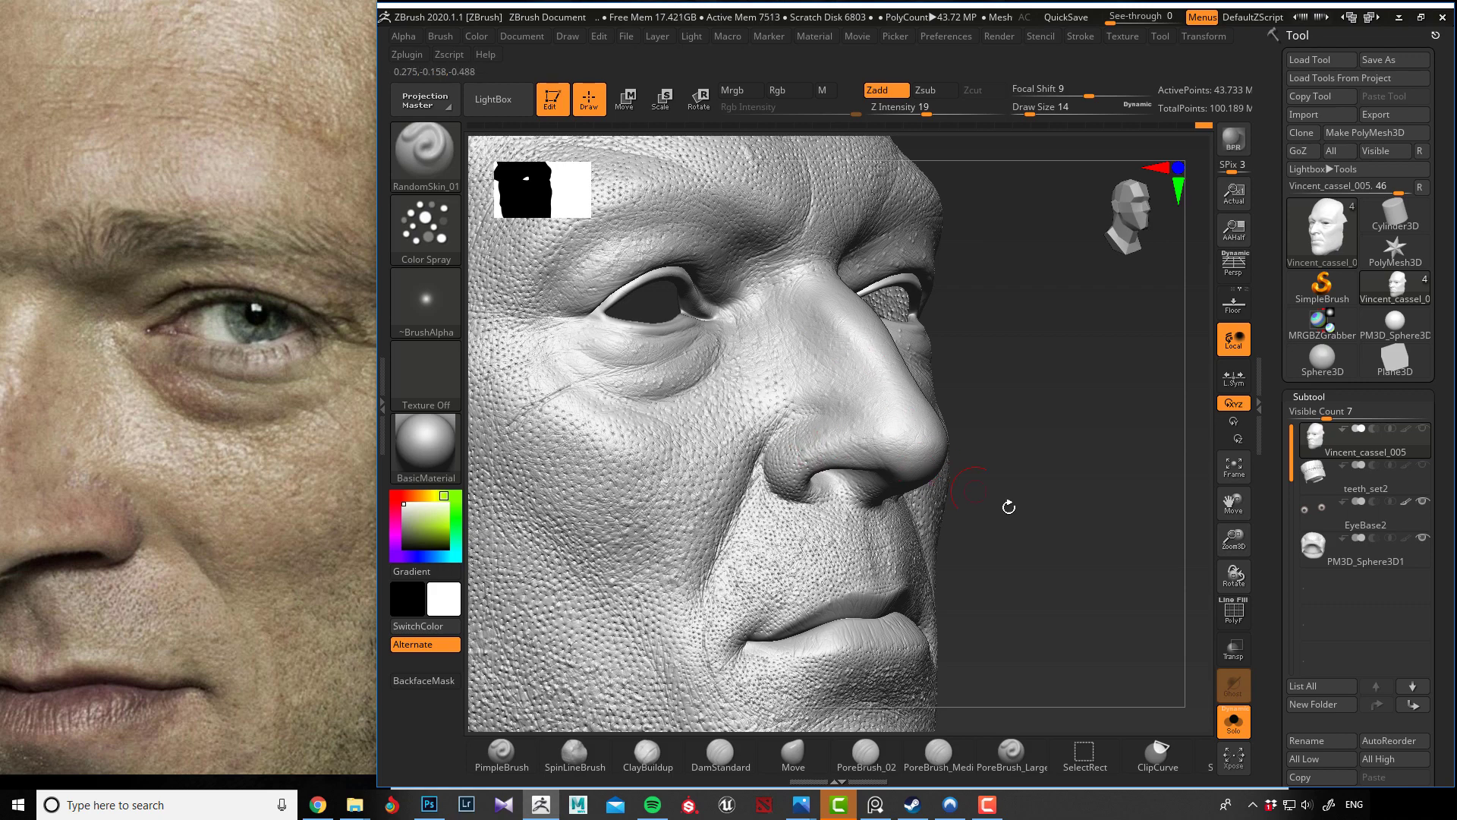
Cover the nose tip and wings with random bumps, raising the draw size from 14 to 18.
mouse_move(1008, 504)
mouse_down()
mouse_move(957, 447)
mouse_move(880, 442)
mouse_up()
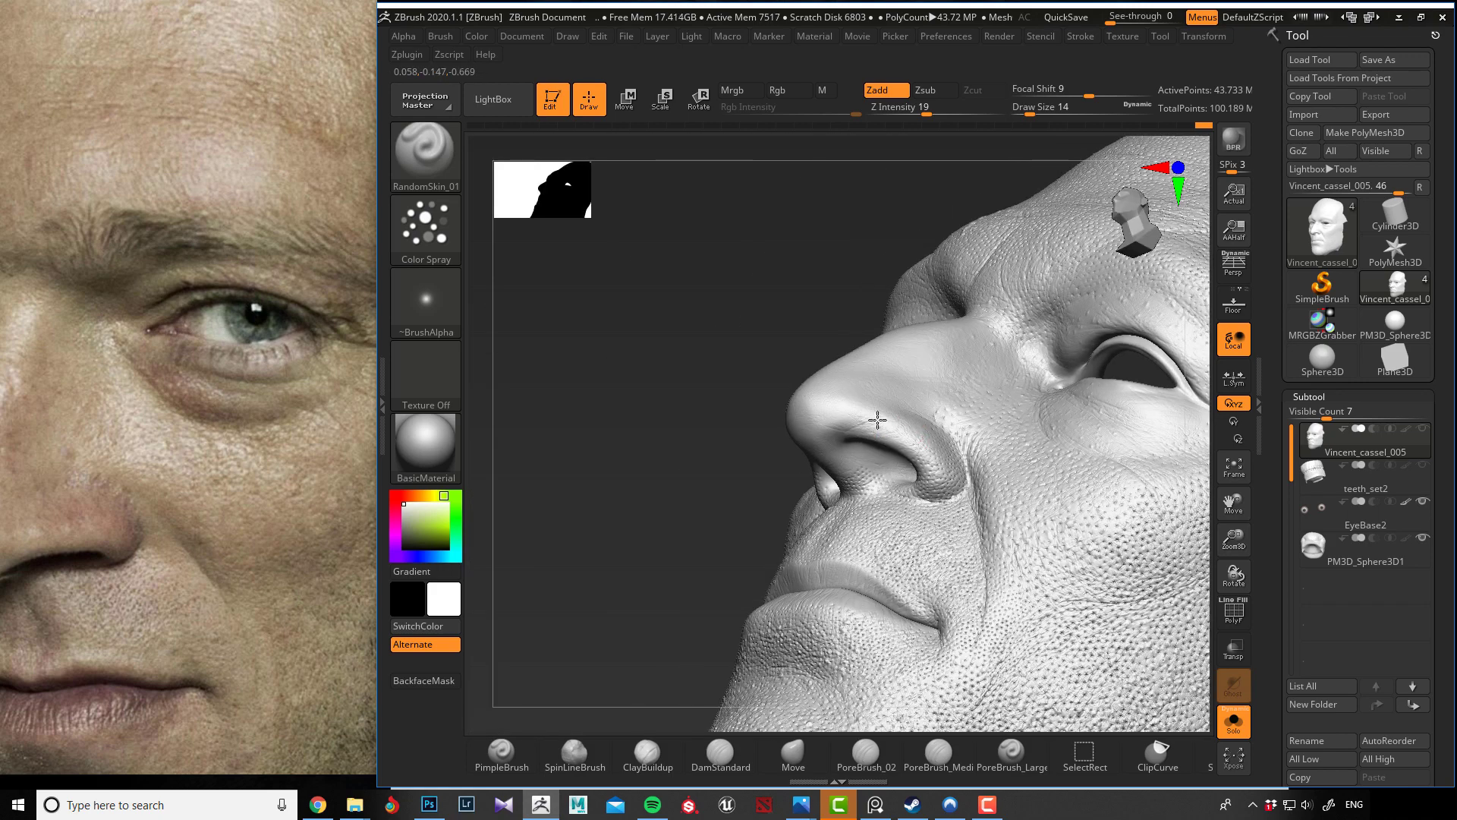
drag(744, 402, 865, 459)
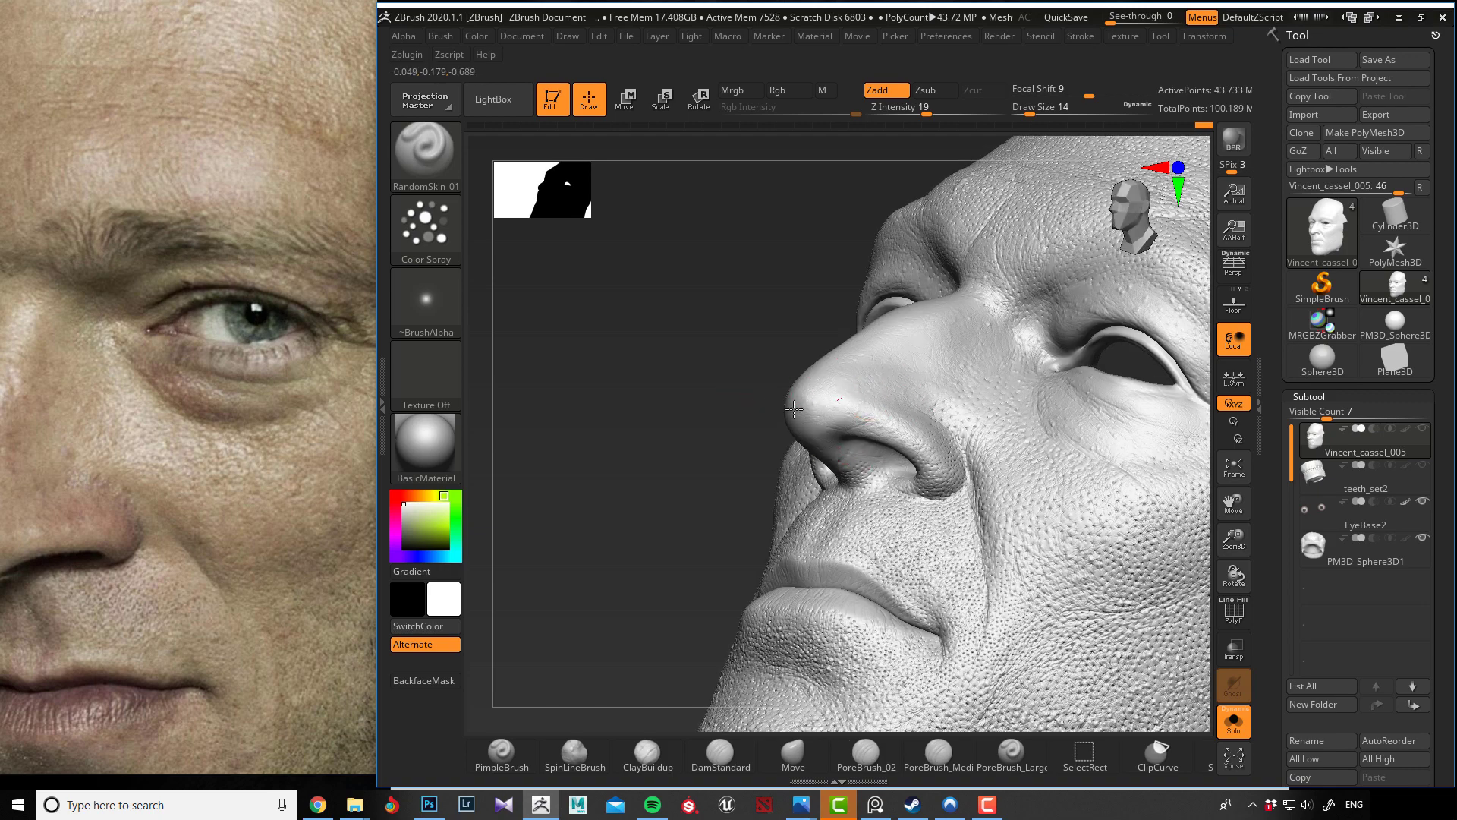
drag(713, 319, 853, 332)
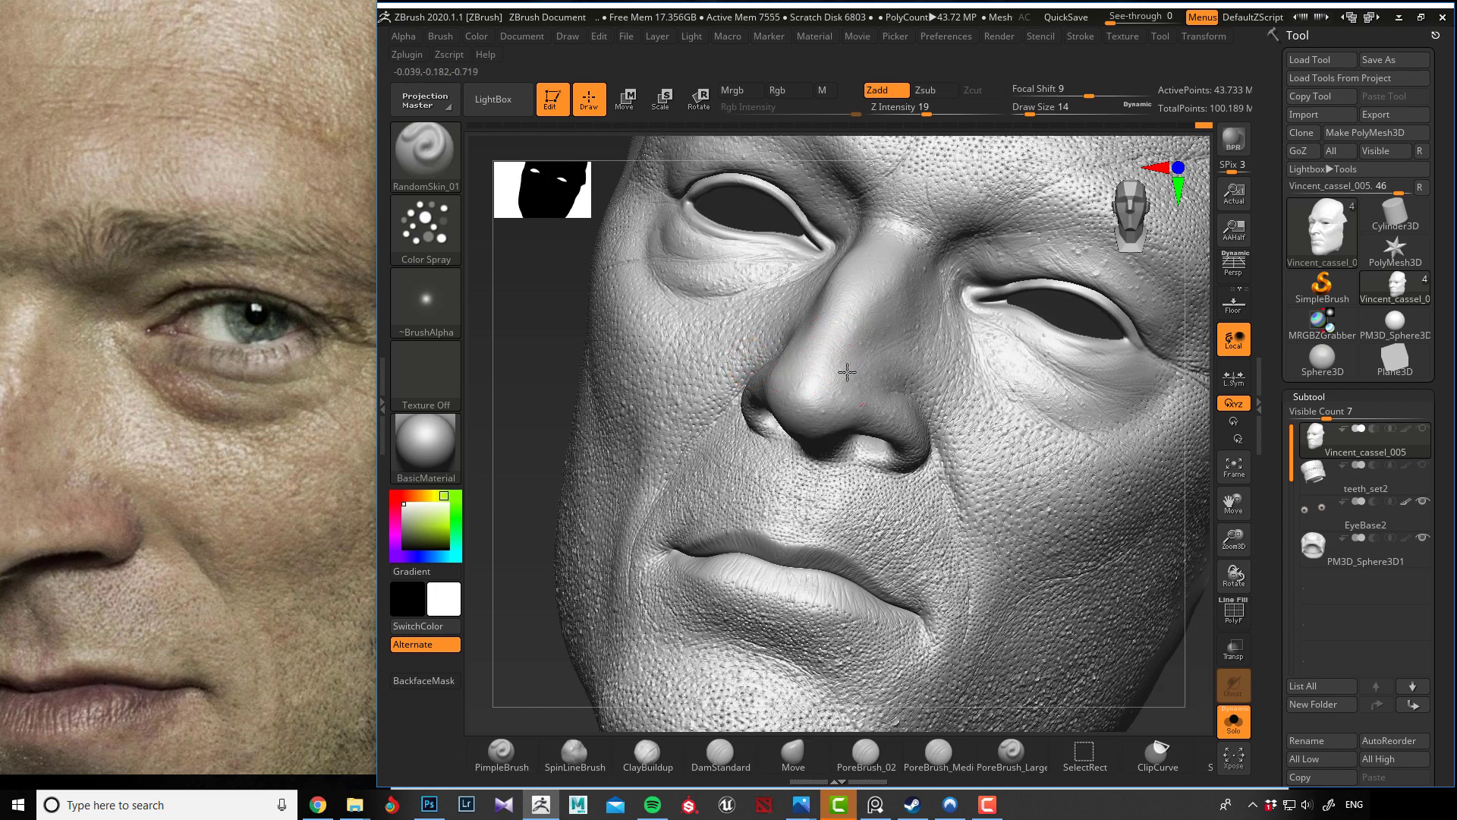
drag(580, 352, 924, 434)
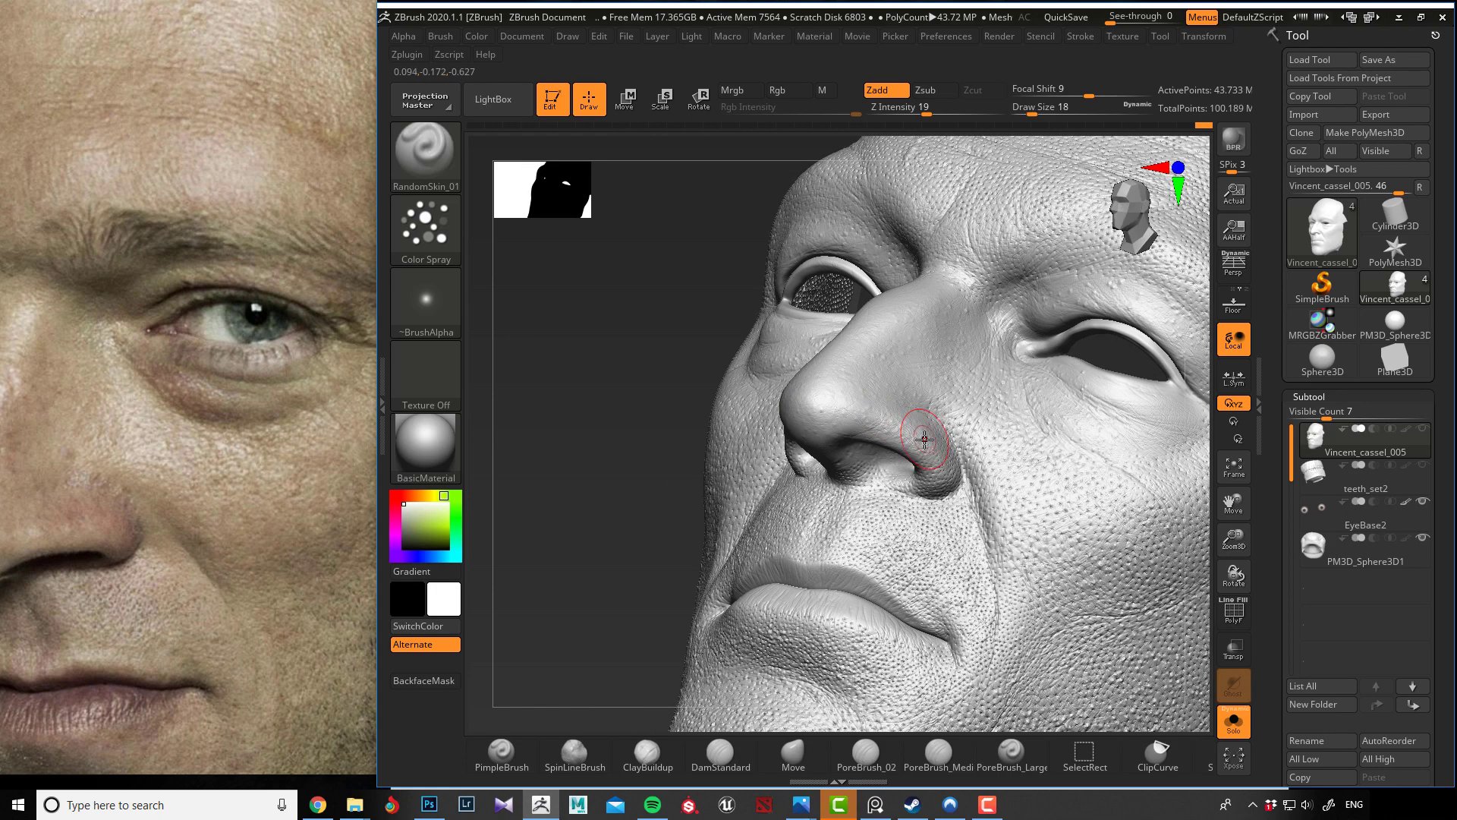
Fill the nostril rims and underside of the nose with finer random bumps at draw size 8.
mouse_move(657, 421)
mouse_down()
mouse_move(621, 400)
mouse_move(622, 469)
mouse_up()
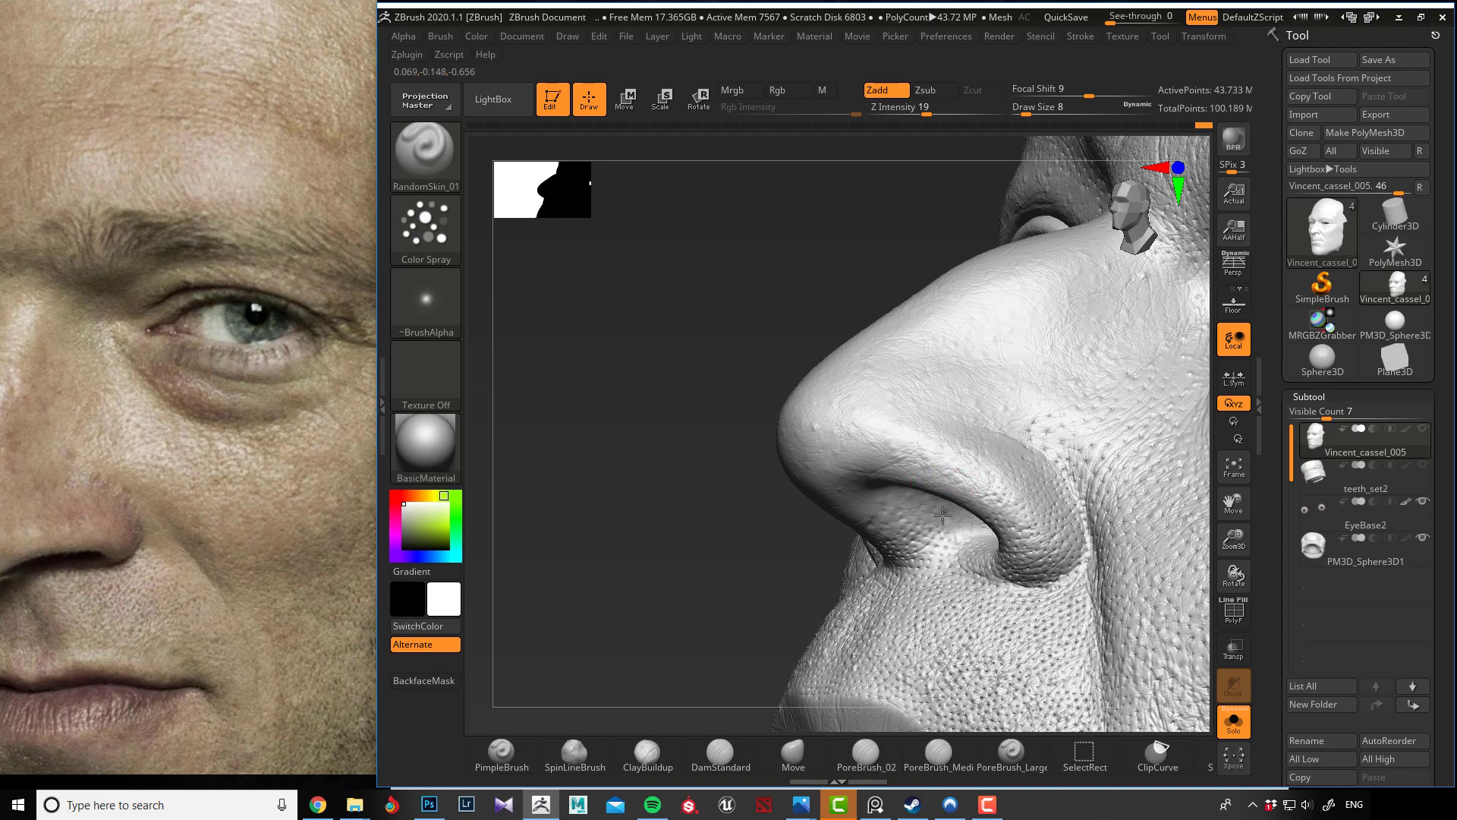
mouse_move(726, 547)
mouse_down()
mouse_move(838, 510)
mouse_move(827, 526)
mouse_up()
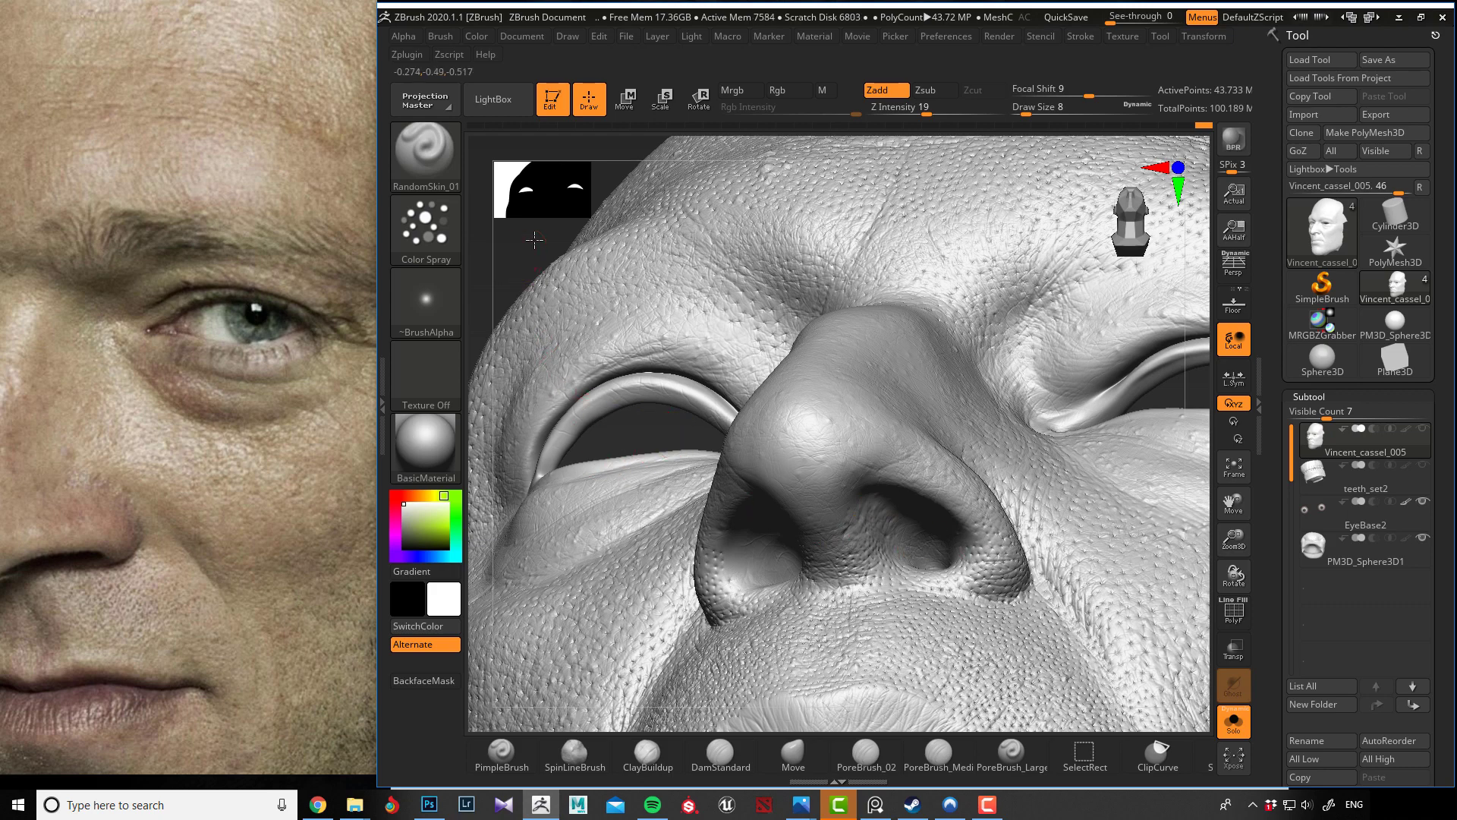
right_drag(534, 240, 843, 474)
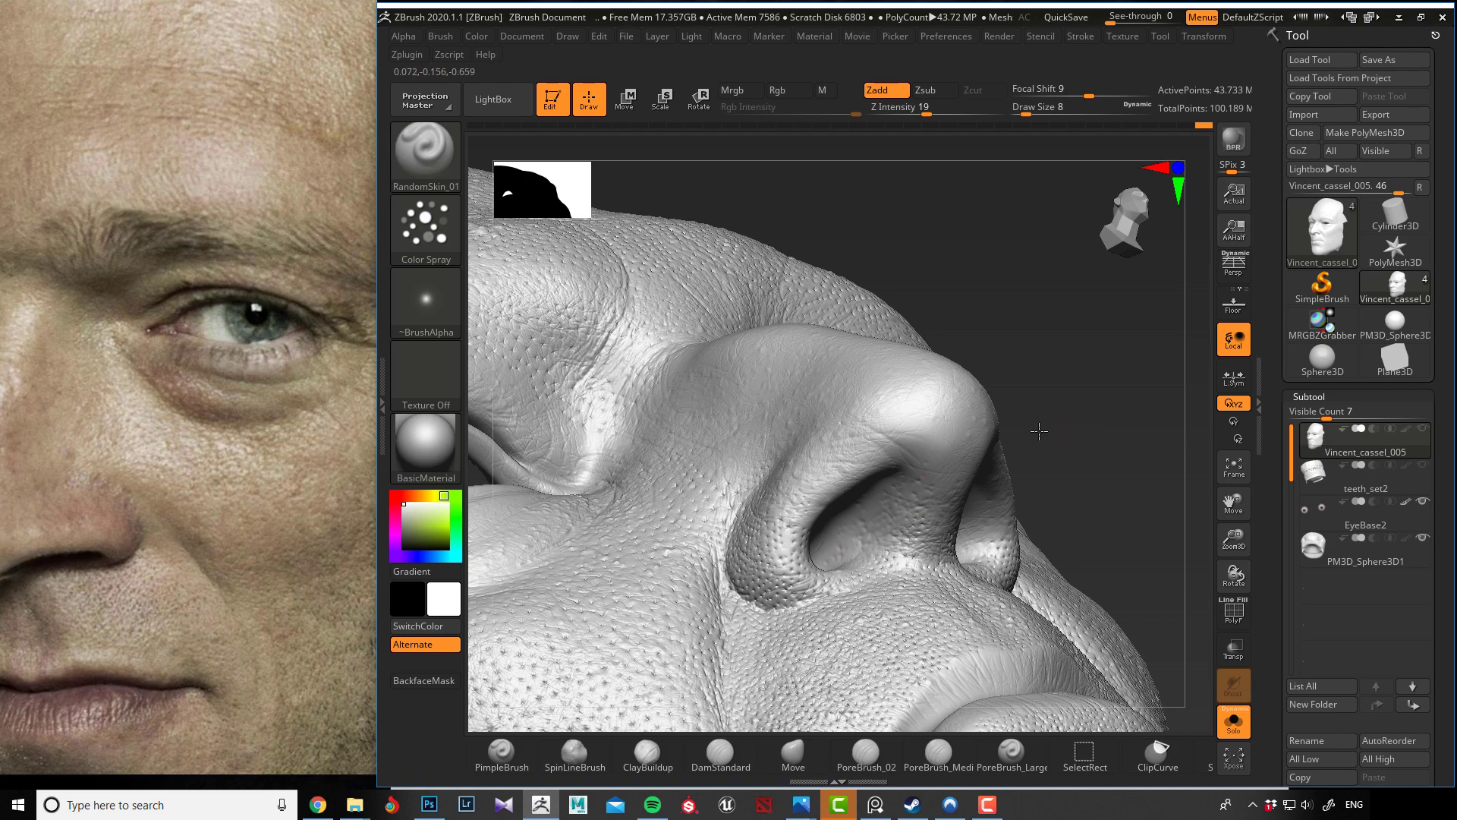
right_drag(1036, 429, 816, 562)
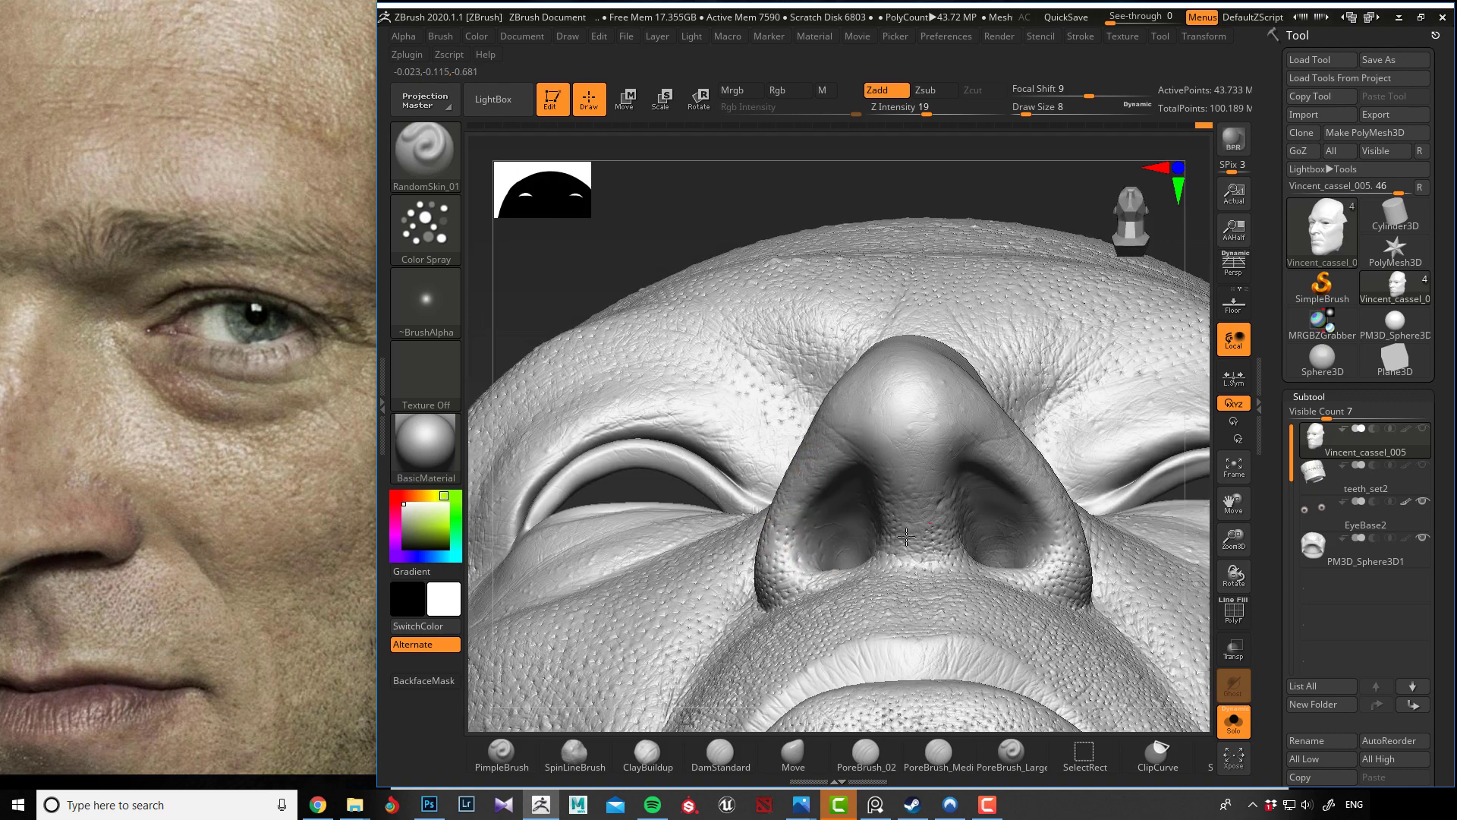
right_drag(689, 195, 573, 449)
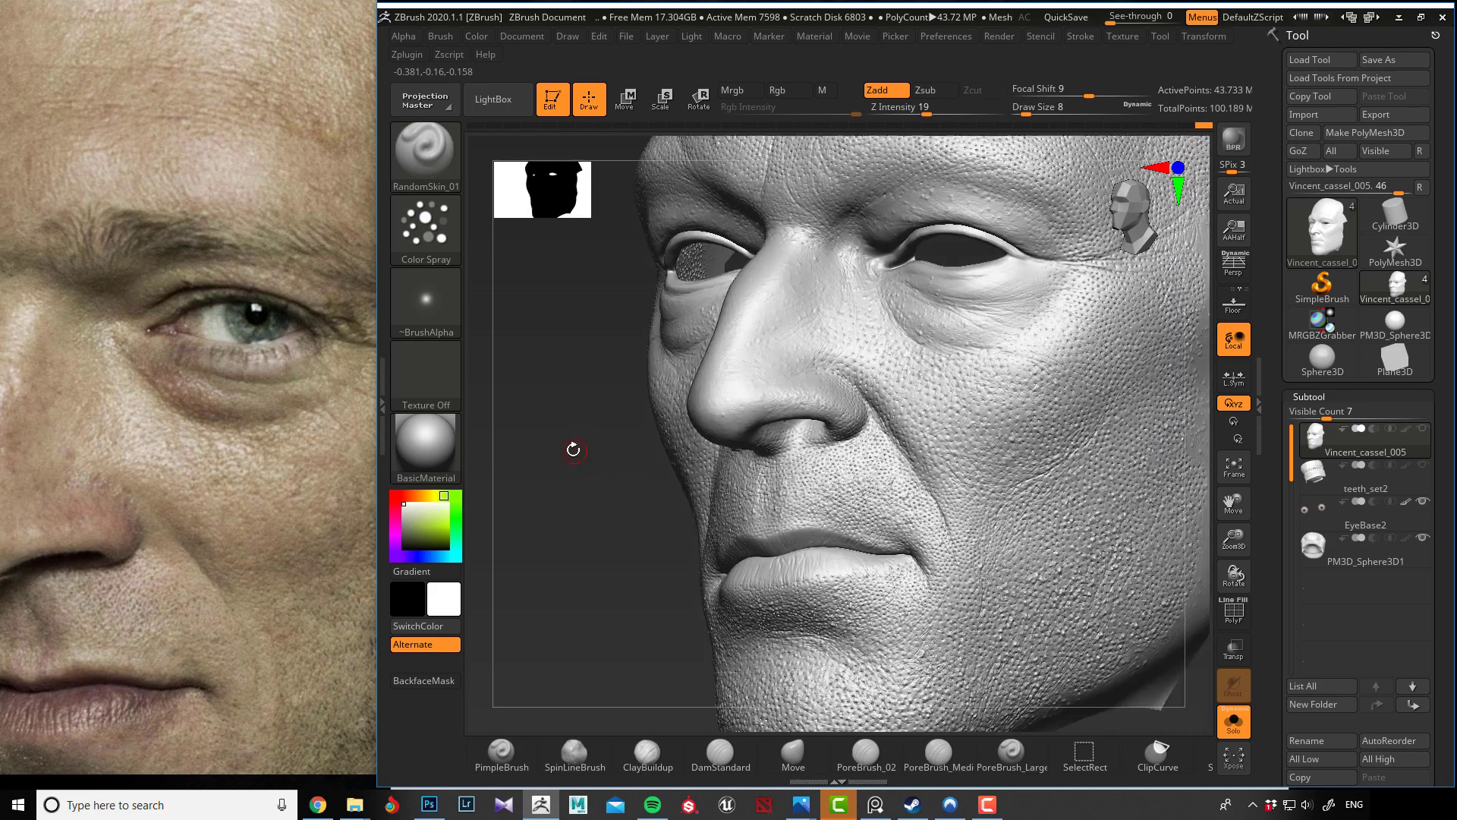
Switch to the Magnify brush and reduce its draw size to 6 for work around the eyes.
click(721, 751)
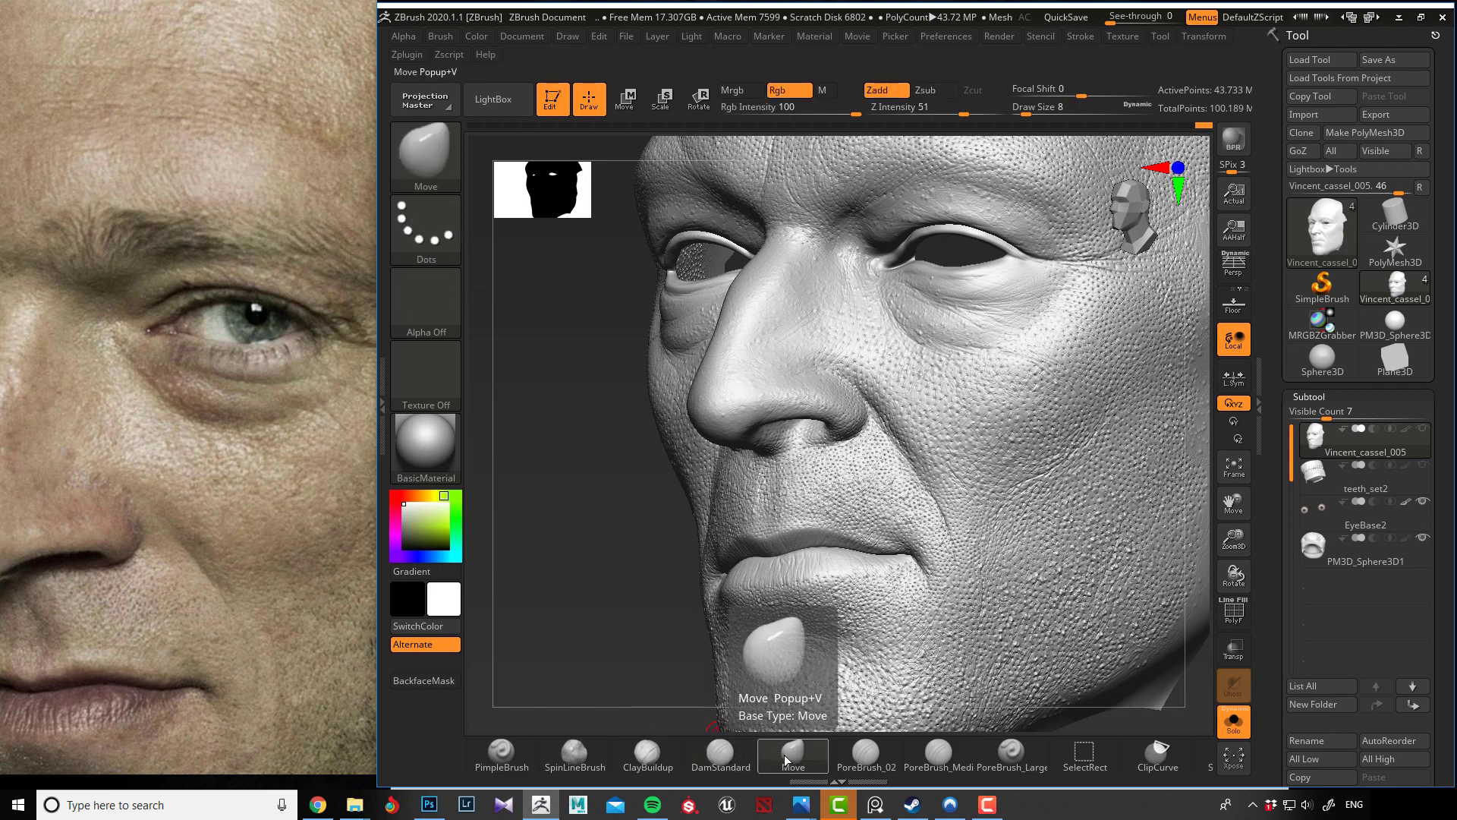
key(b)
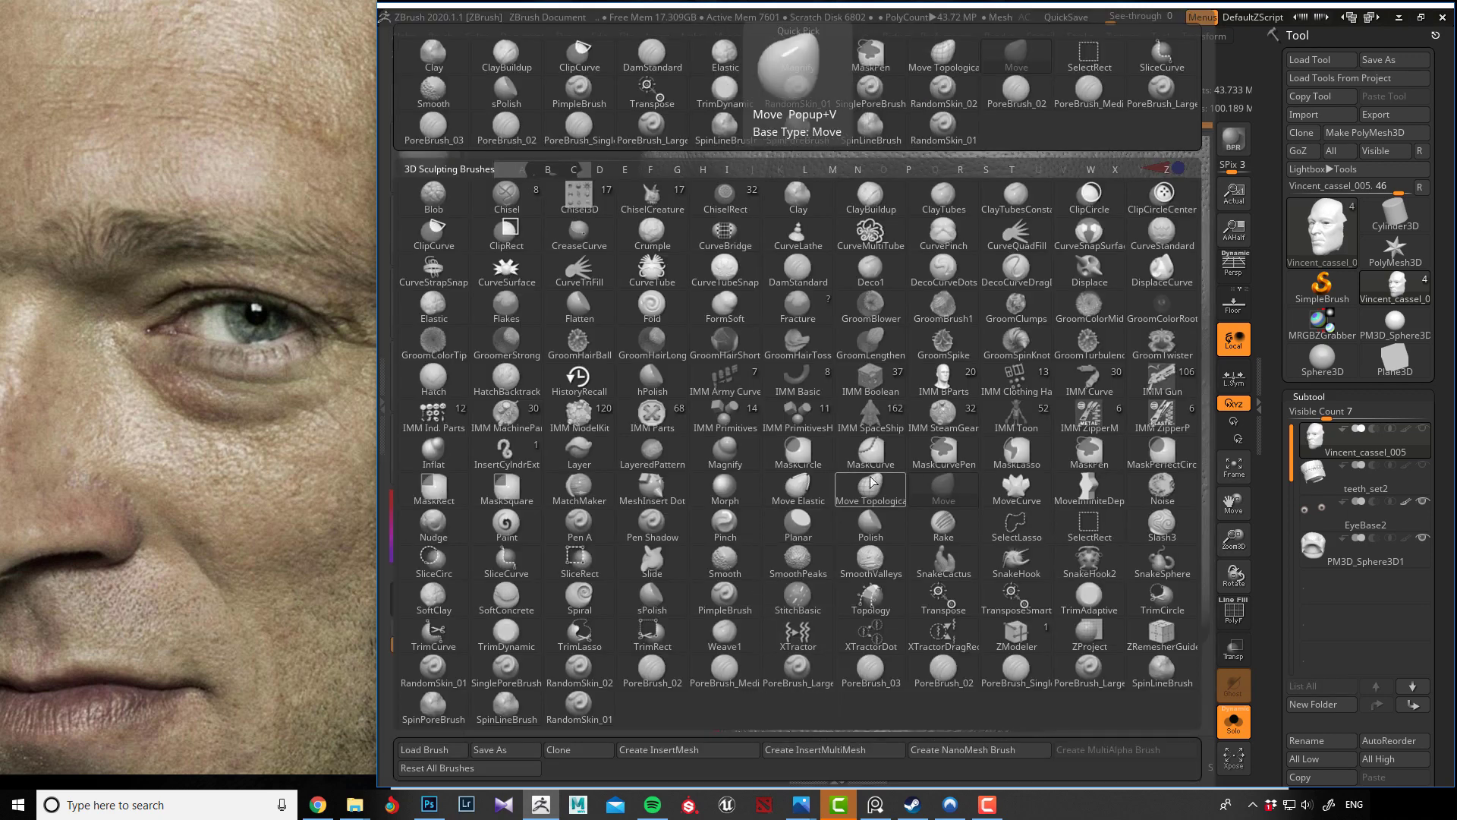
click(725, 455)
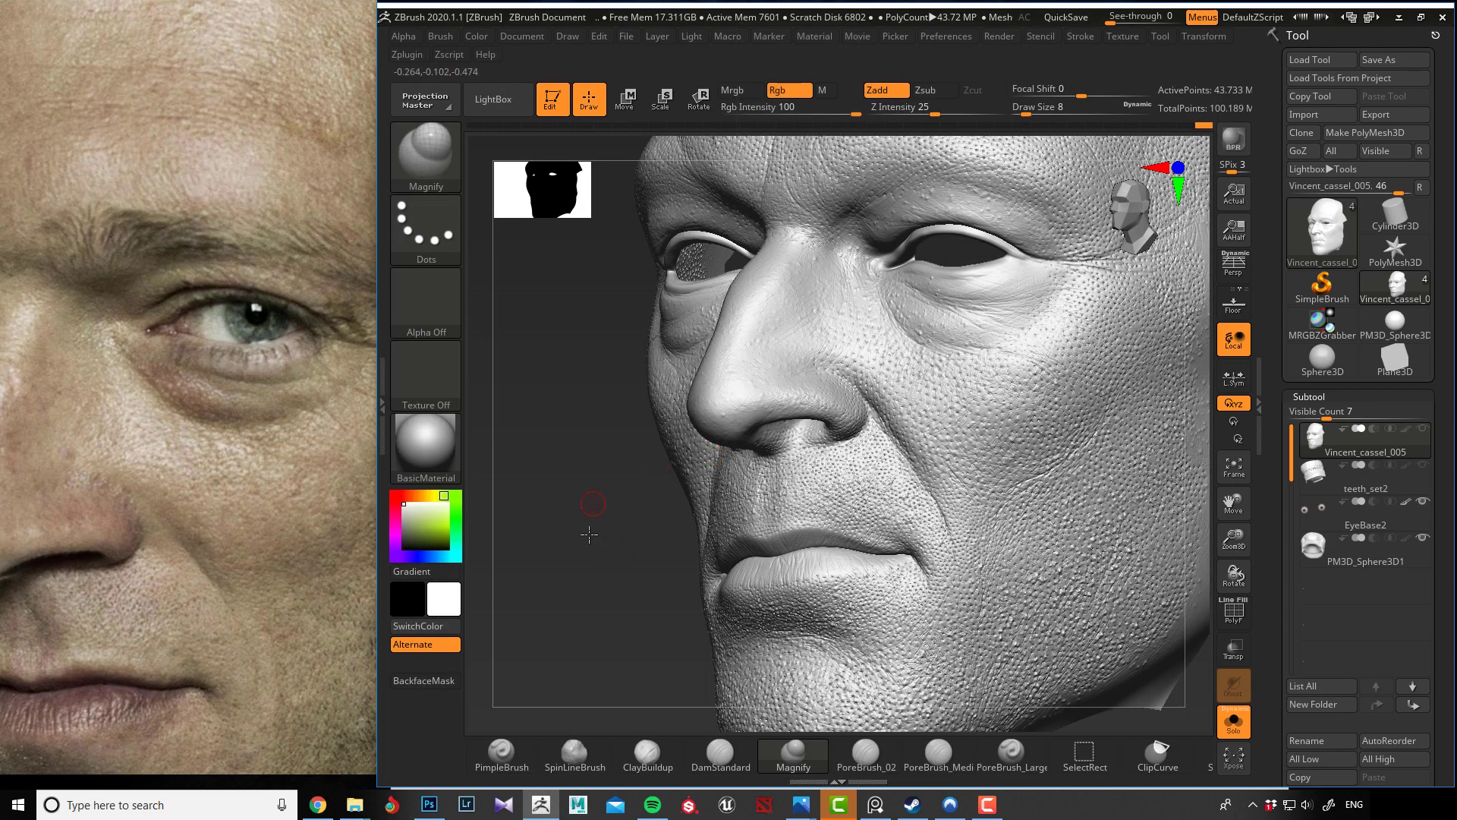
mouse_move(589, 521)
mouse_down()
mouse_move(568, 517)
mouse_move(556, 540)
mouse_move(733, 487)
mouse_up()
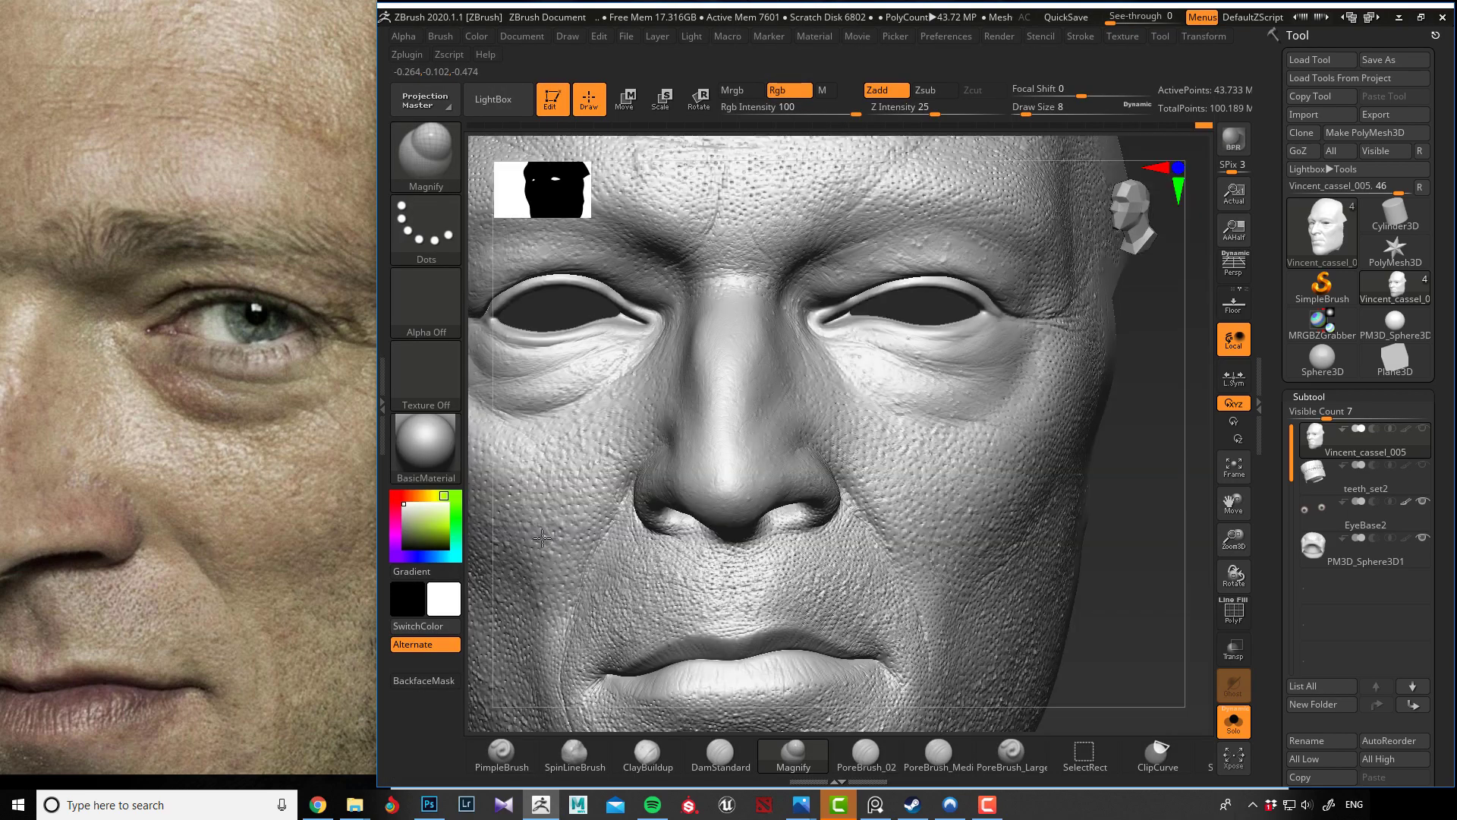
drag(1101, 560, 522, 581)
key(bracketleft)
key(bracketleft)
key(bracketleft)
key(bracketleft)
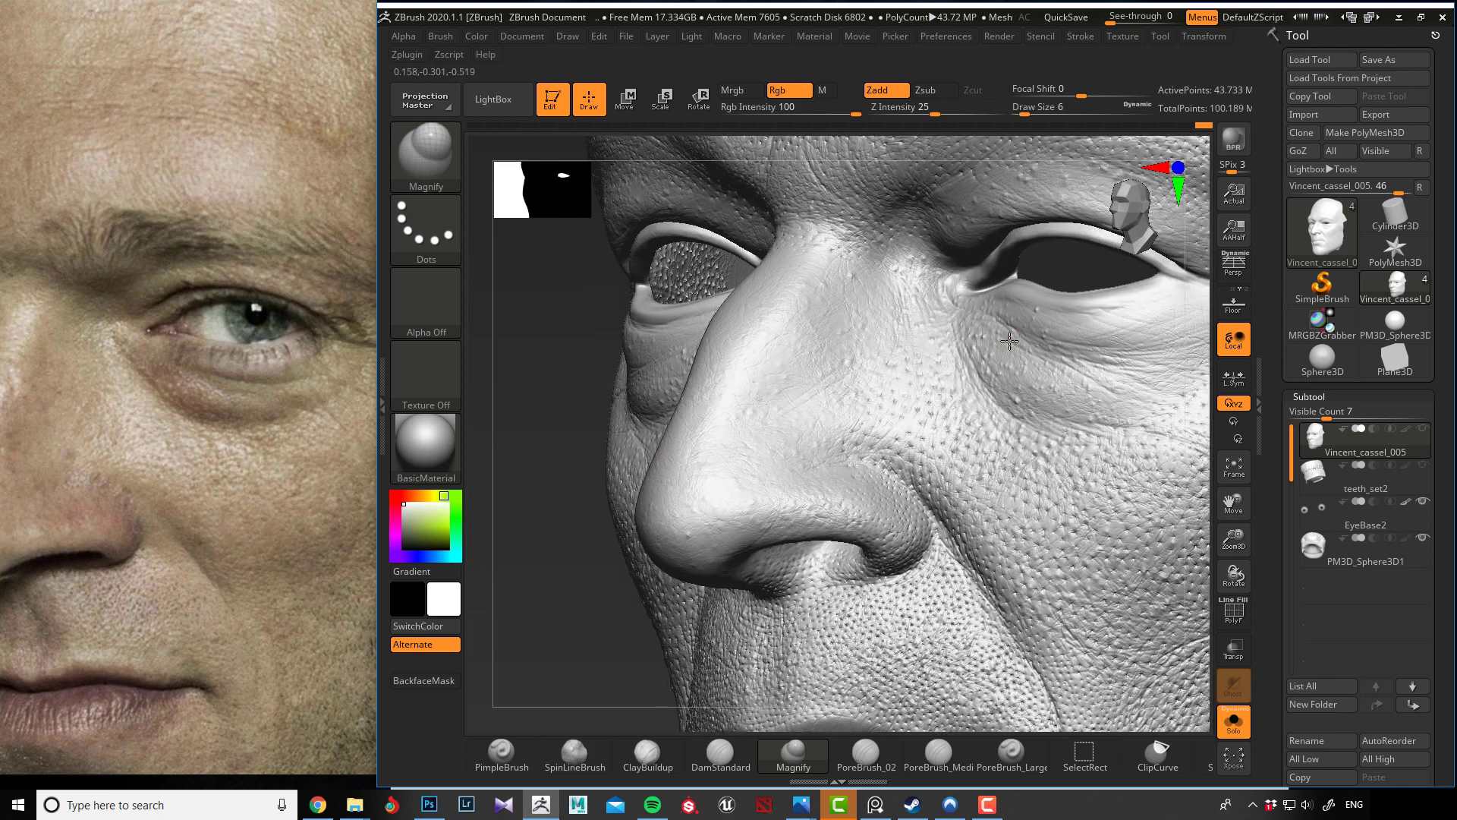
Magnify the skin folds and bumps on the eye bag of the head's left eye at draw sizes 4 and 5.
drag(572, 358, 999, 329)
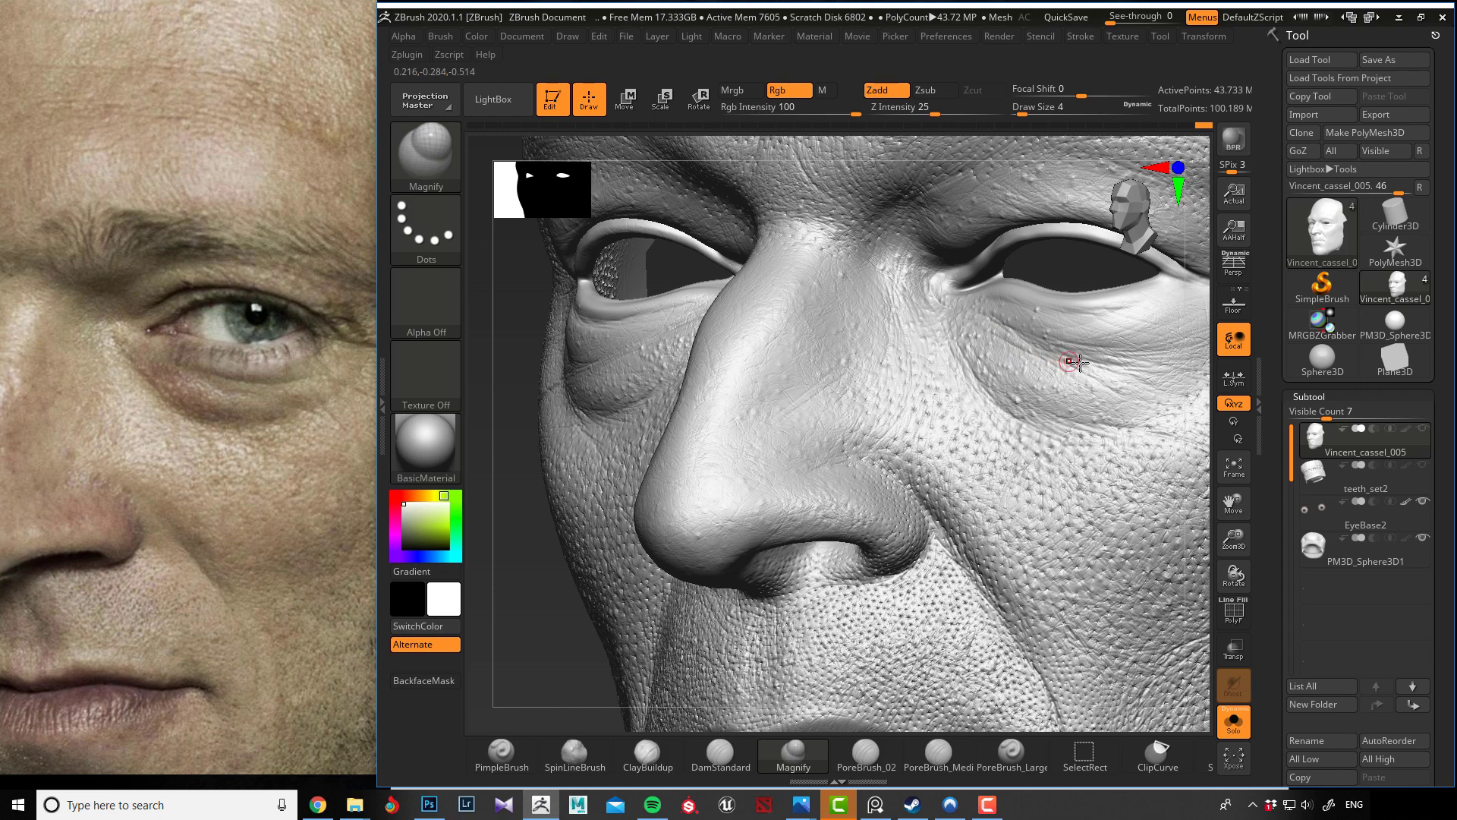
key([)
key(bracketright)
key(bracketright)
key(bracketright)
key(bracketleft)
key(bracketleft)
key(bracketleft)
key(bracketright)
key(bracketright)
key(bracketright)
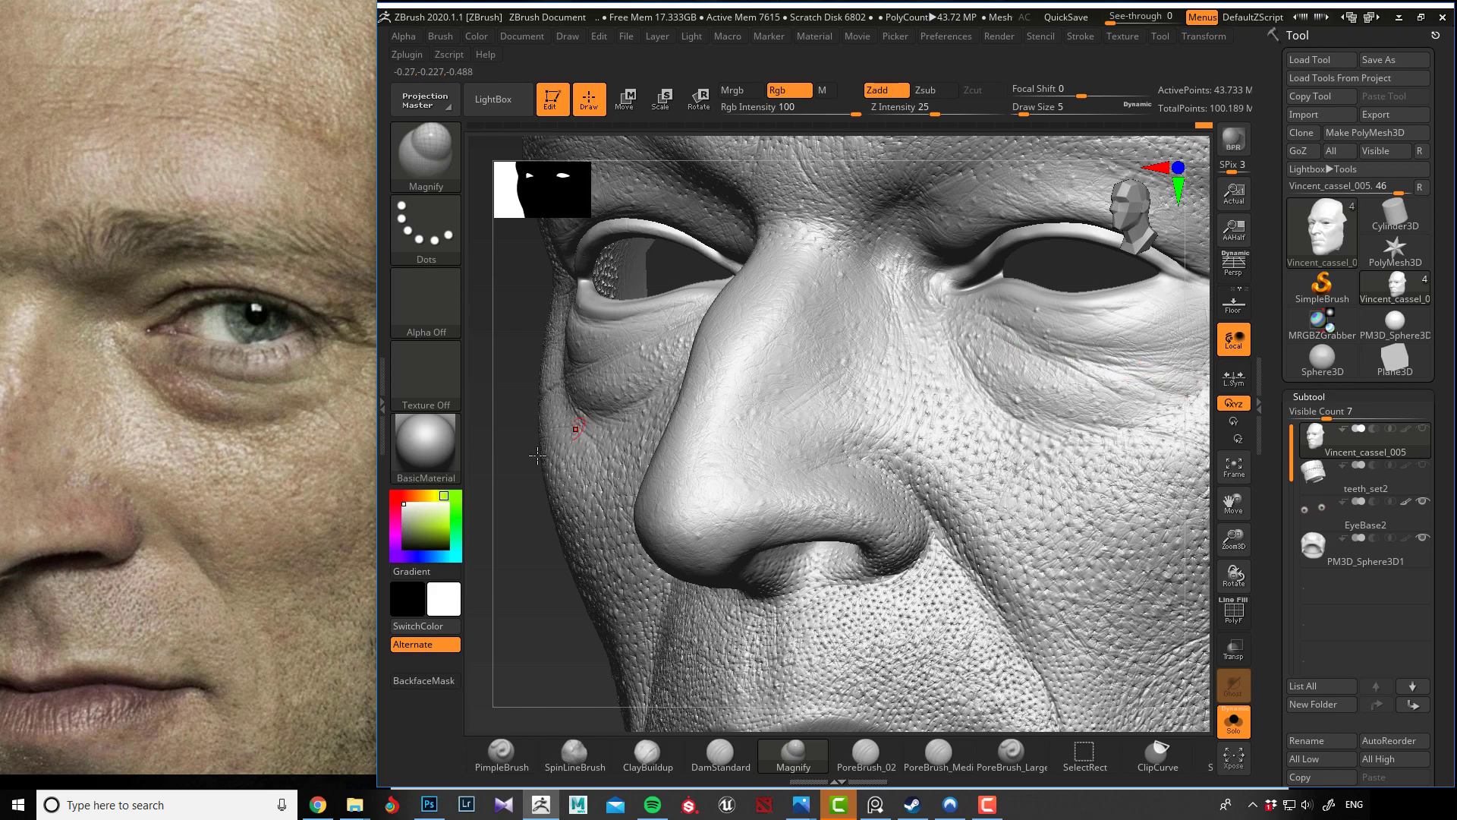
Magnify the folds below the head's right eye at draw size 5, reducing it to 2 for the lower edge of the eye bag.
alt+drag(524, 462, 517, 400)
mouse_move(567, 449)
mouse_down()
mouse_move(559, 494)
mouse_move(604, 487)
mouse_move(504, 453)
mouse_move(554, 464)
mouse_up()
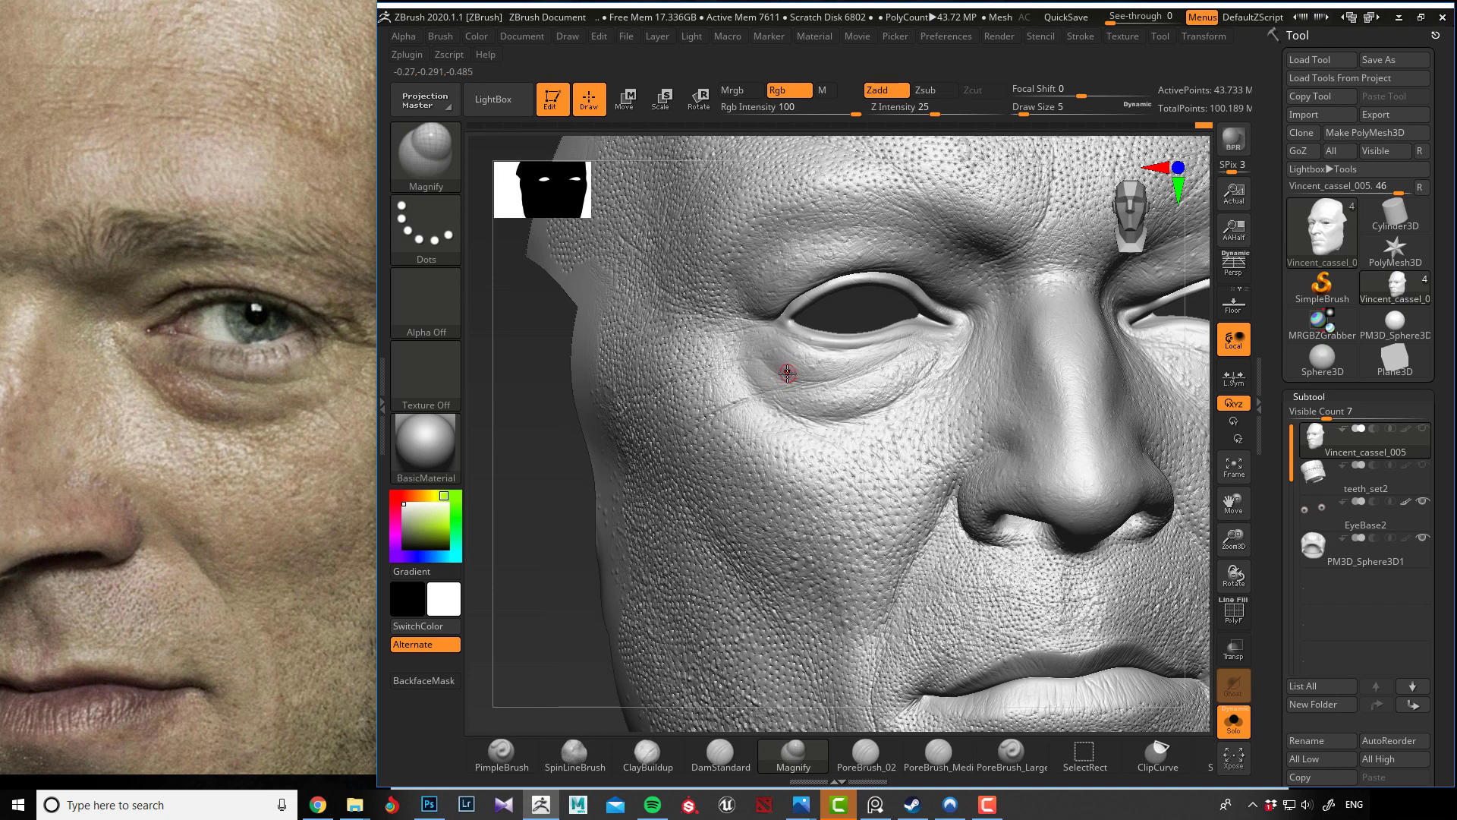
mouse_move(778, 368)
mouse_down()
mouse_move(852, 375)
mouse_move(791, 377)
mouse_move(822, 377)
mouse_move(807, 385)
mouse_move(915, 346)
mouse_move(898, 355)
mouse_up()
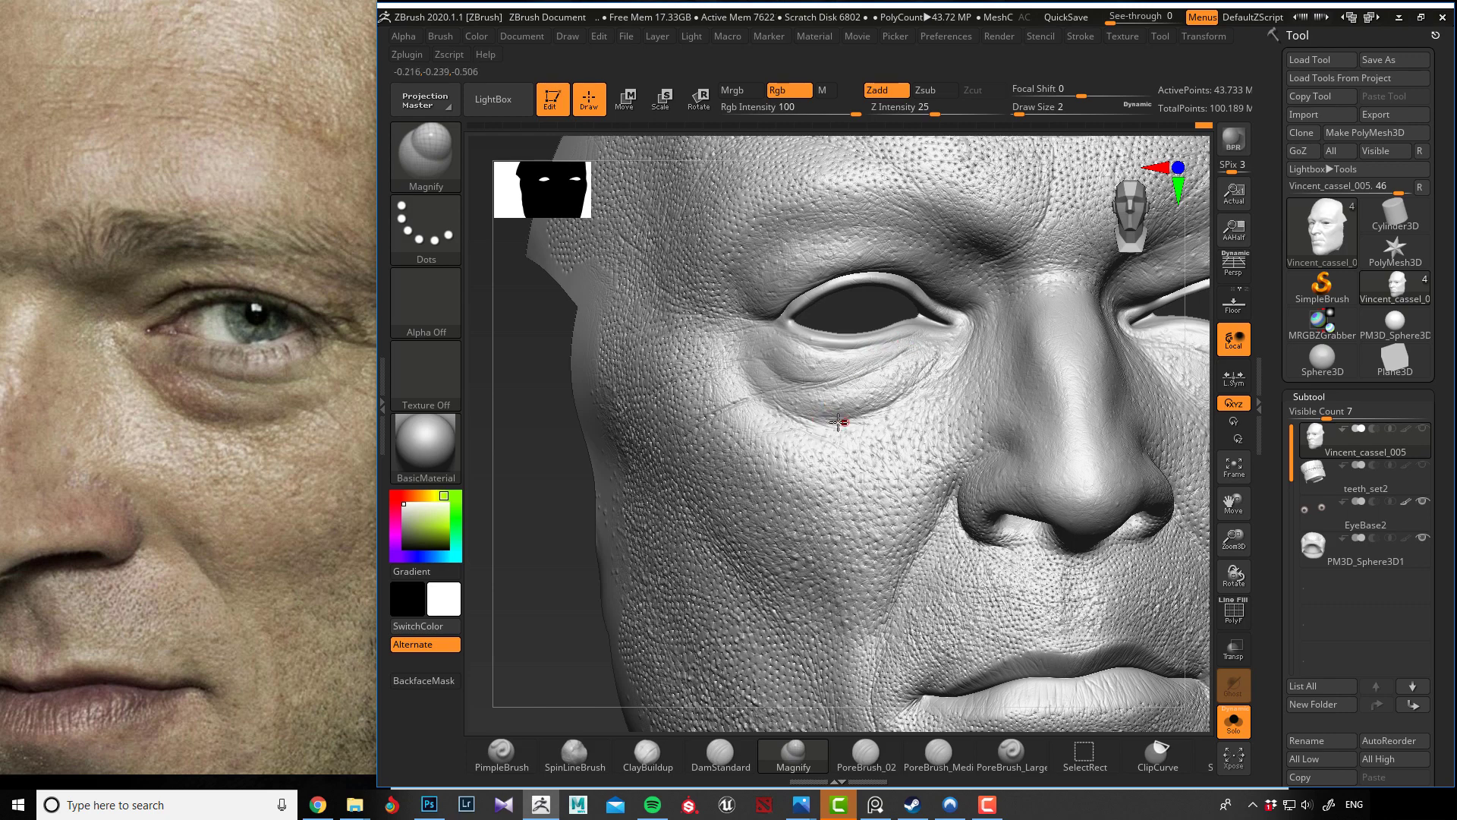
Work the Magnify brush at draw size 2 along the right eye bag's fine wrinkles and the crease on the outer cheek.
drag(542, 467, 534, 531)
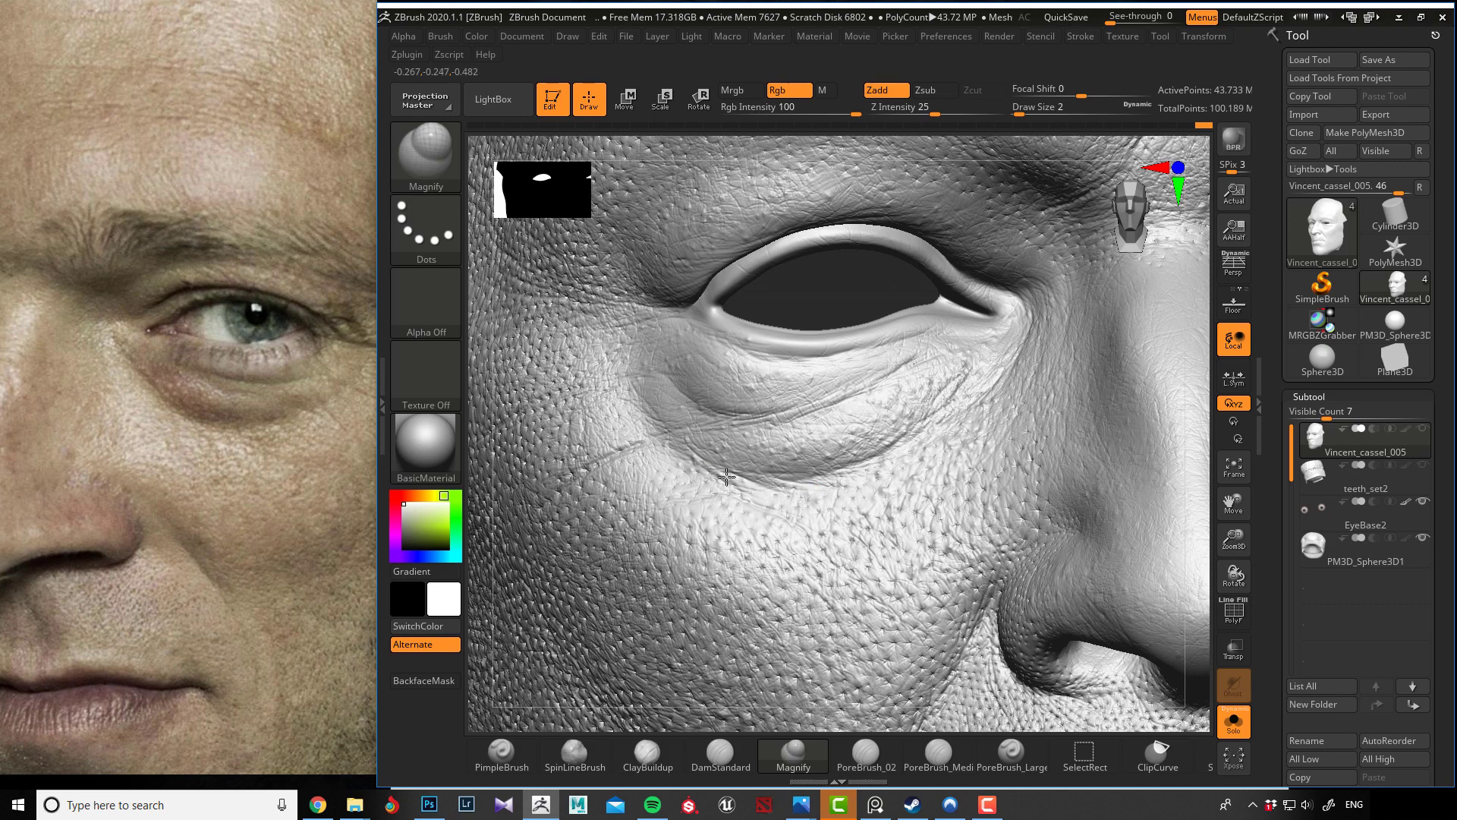
mouse_move(830, 473)
mouse_down()
mouse_move(888, 453)
mouse_move(872, 453)
mouse_up()
key(])
mouse_move(1001, 329)
mouse_down()
mouse_move(758, 351)
mouse_move(769, 358)
mouse_move(706, 331)
mouse_up()
key([)
key(])
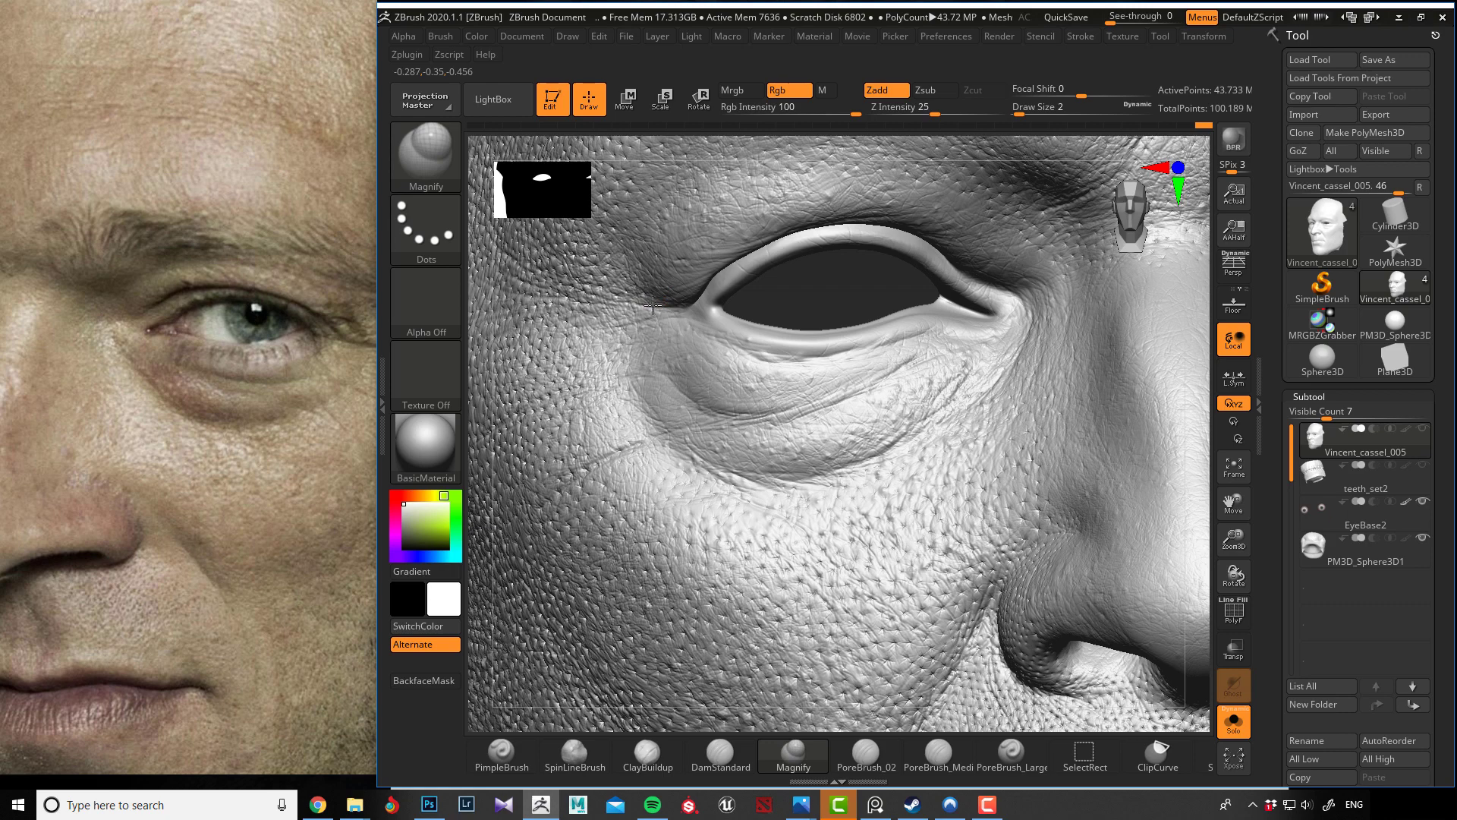
key(])
mouse_move(576, 466)
mouse_down()
mouse_move(786, 487)
mouse_move(1013, 444)
mouse_up()
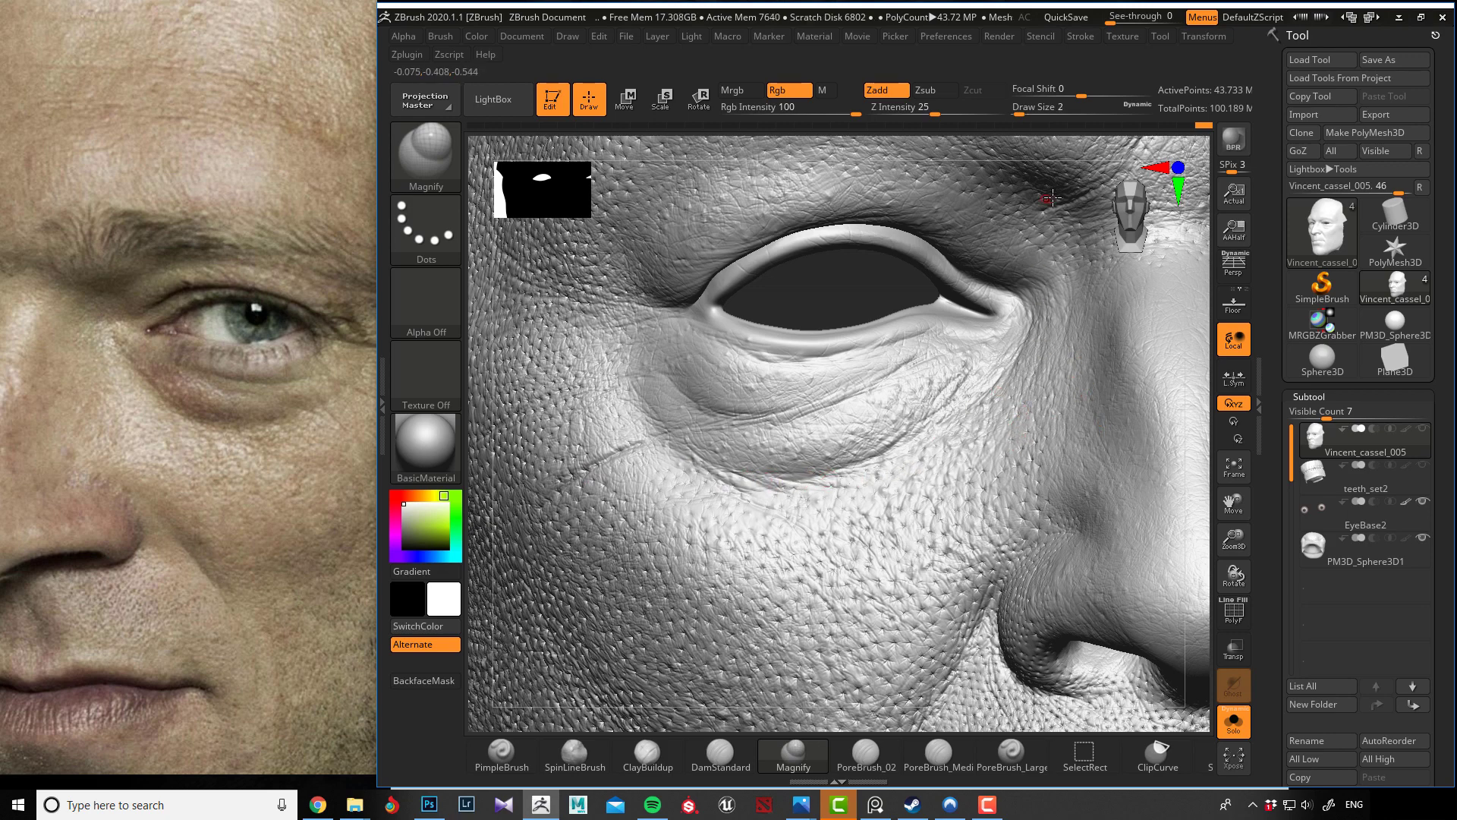
Magnify the frown lines between the brows and the creases at the nose root at draw sizes 3 and 2.
mouse_move(946, 175)
right_down()
mouse_move(826, 235)
mouse_move(873, 284)
right_up()
key(])
key(])
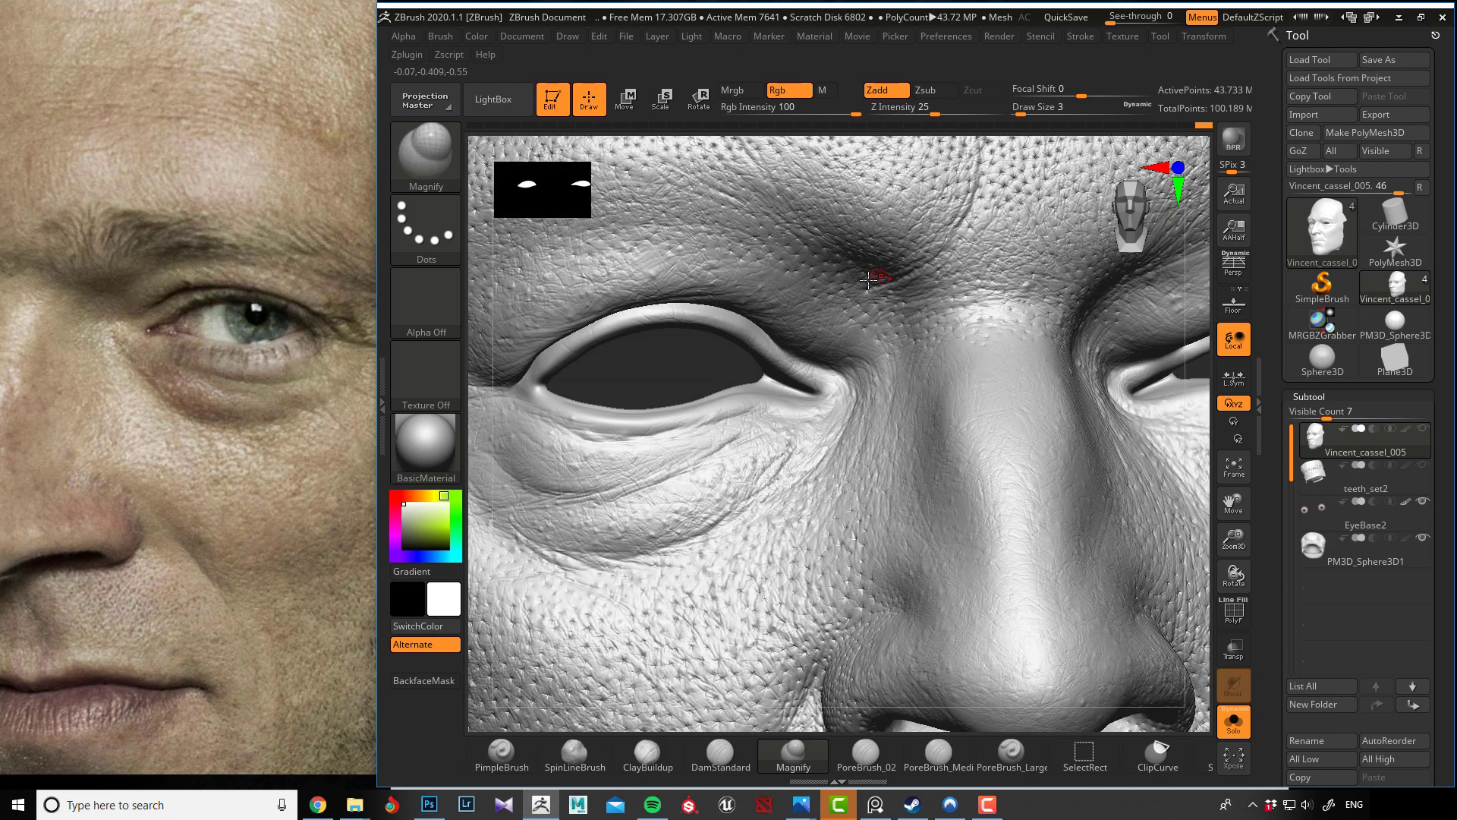
key([)
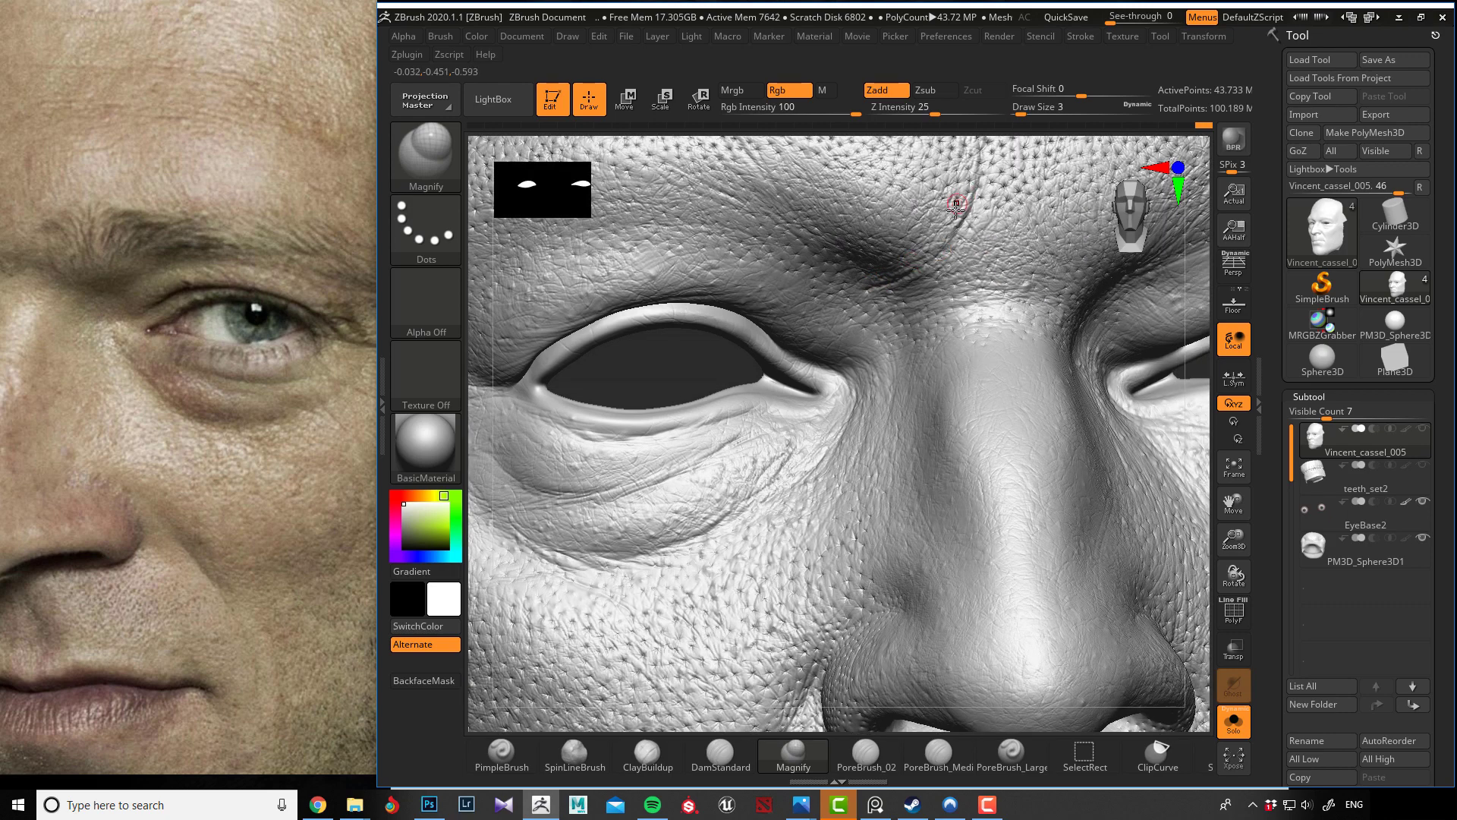
drag(958, 220, 980, 167)
right_drag(967, 144, 1036, 203)
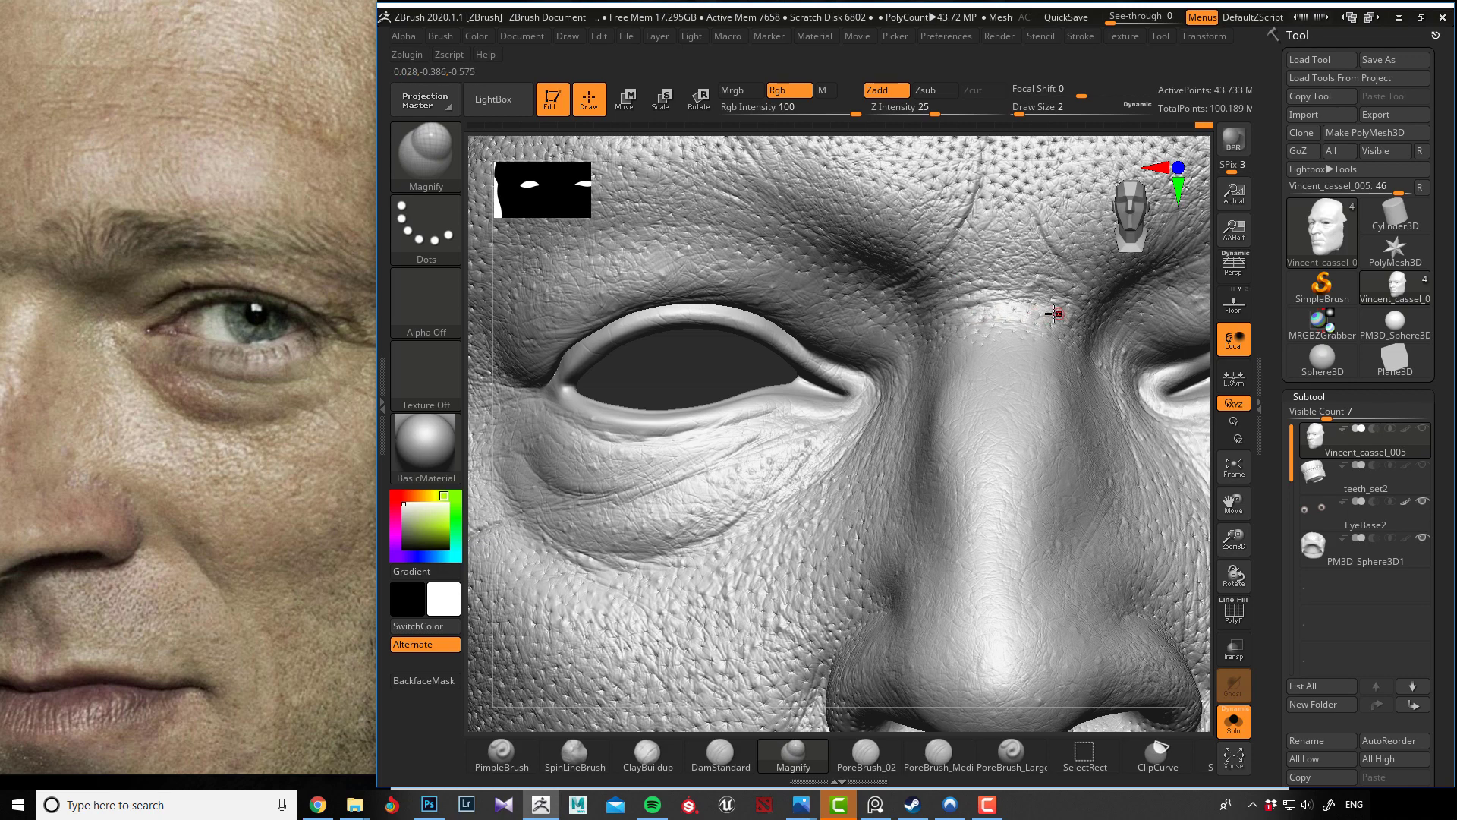
Magnify the forehead creases and the wrinkles below the head's left eye at draw size 2.
alt+drag(884, 141, 608, 322)
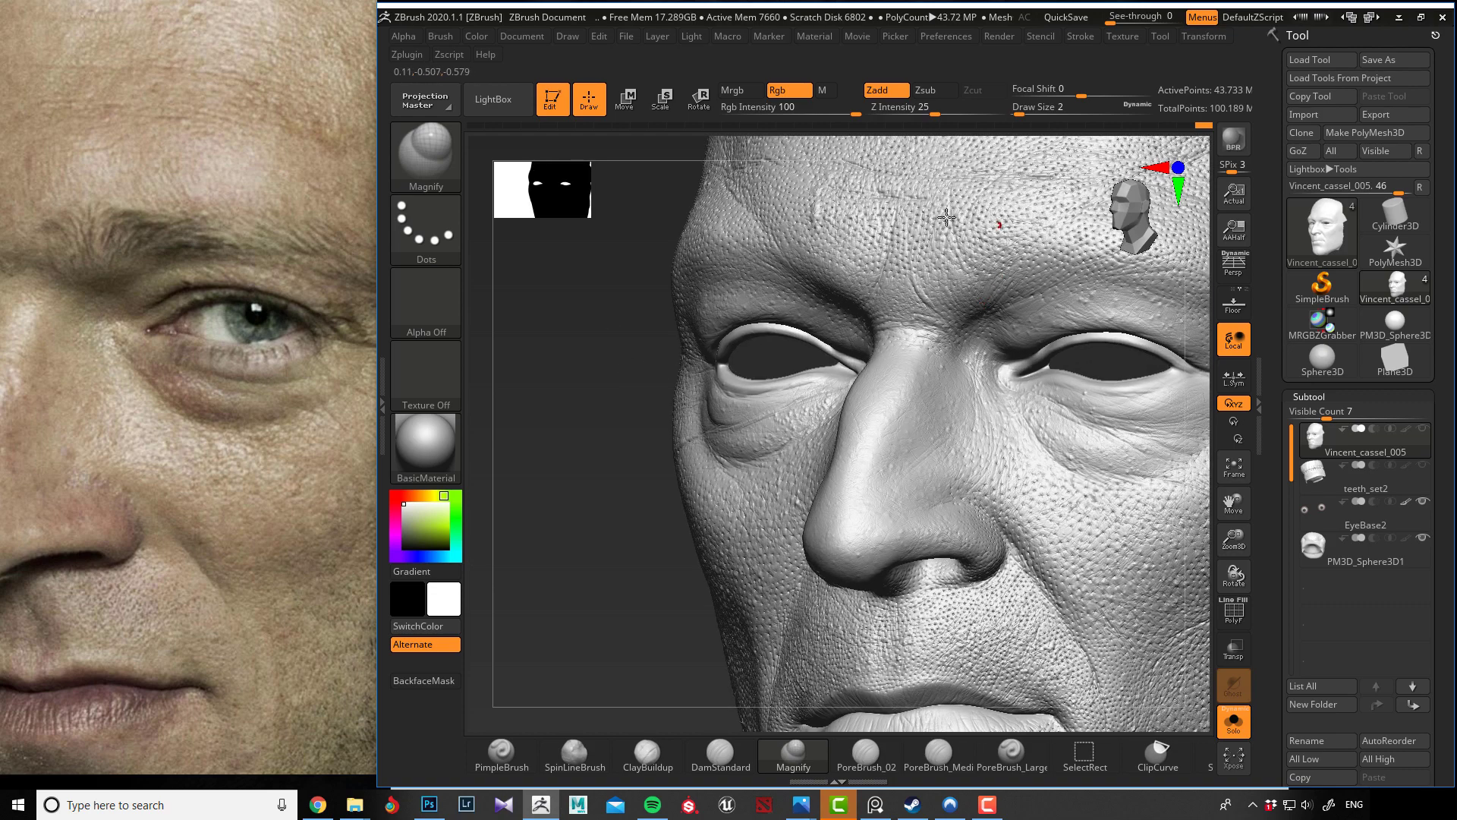
right_drag(896, 182, 890, 185)
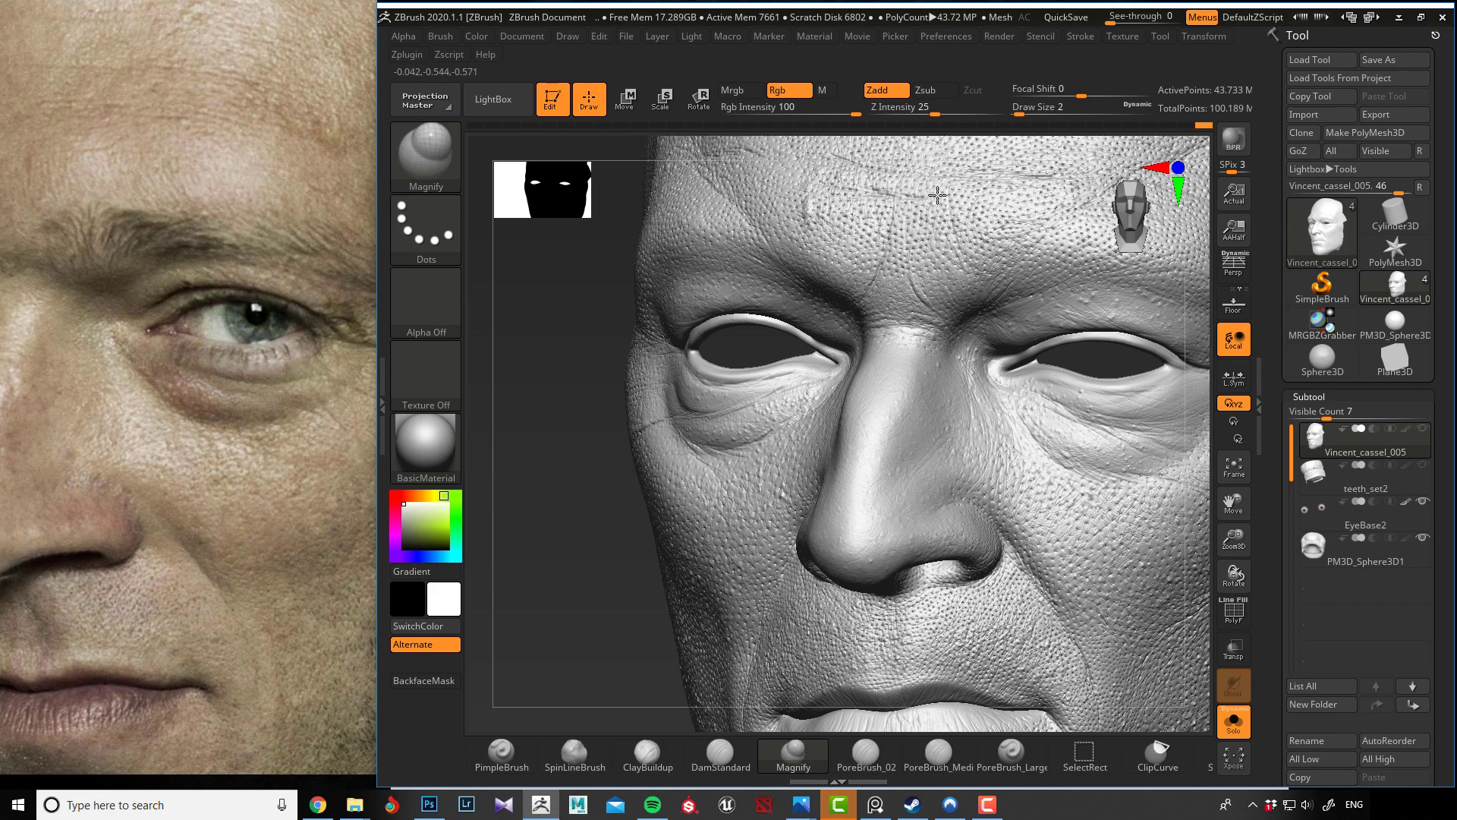
drag(553, 382, 1063, 406)
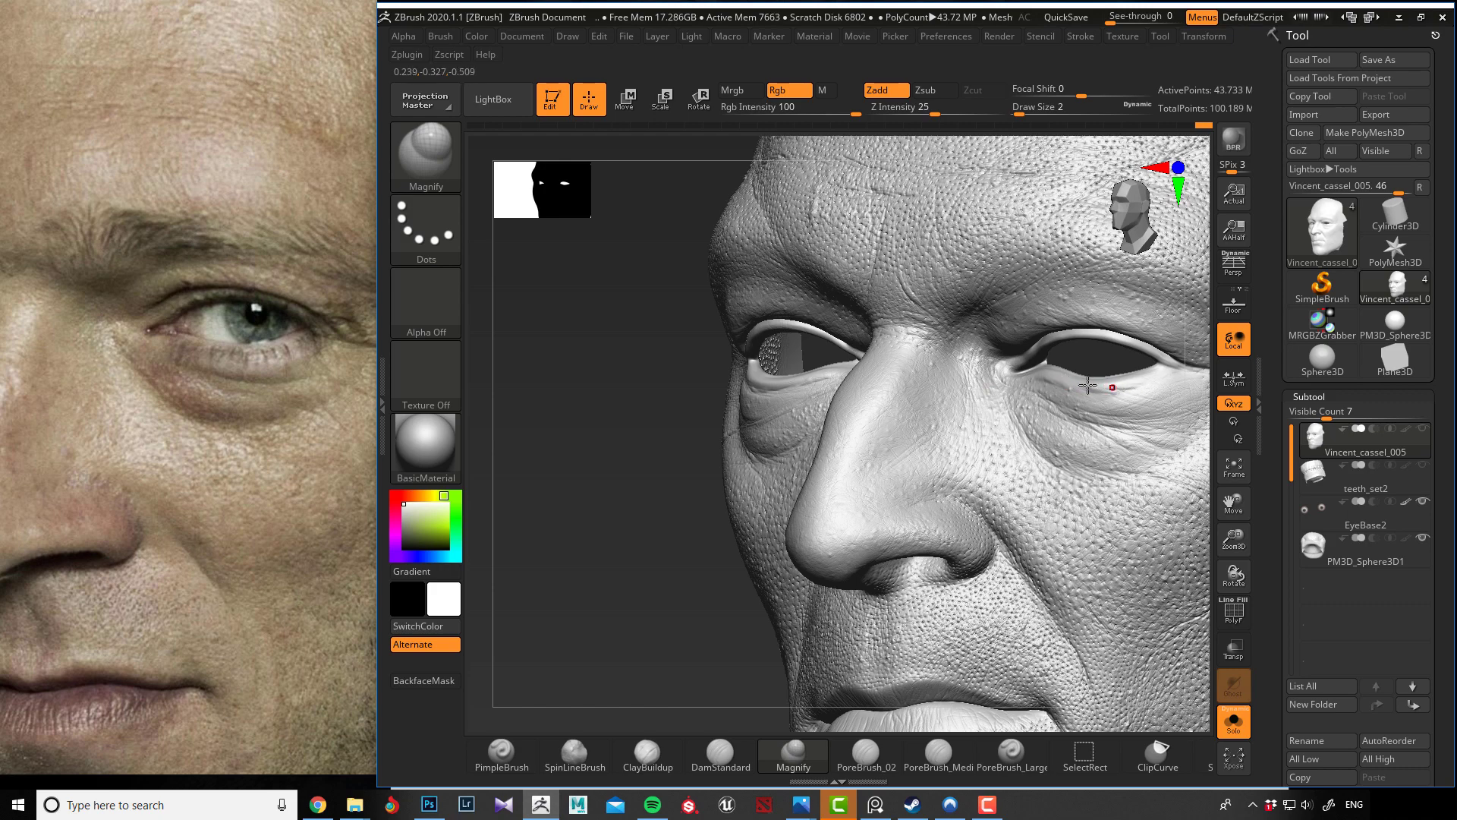
Magnify the skin detail around the nose wings, nostrils and upper cheek at draw size 2.
drag(601, 408, 607, 467)
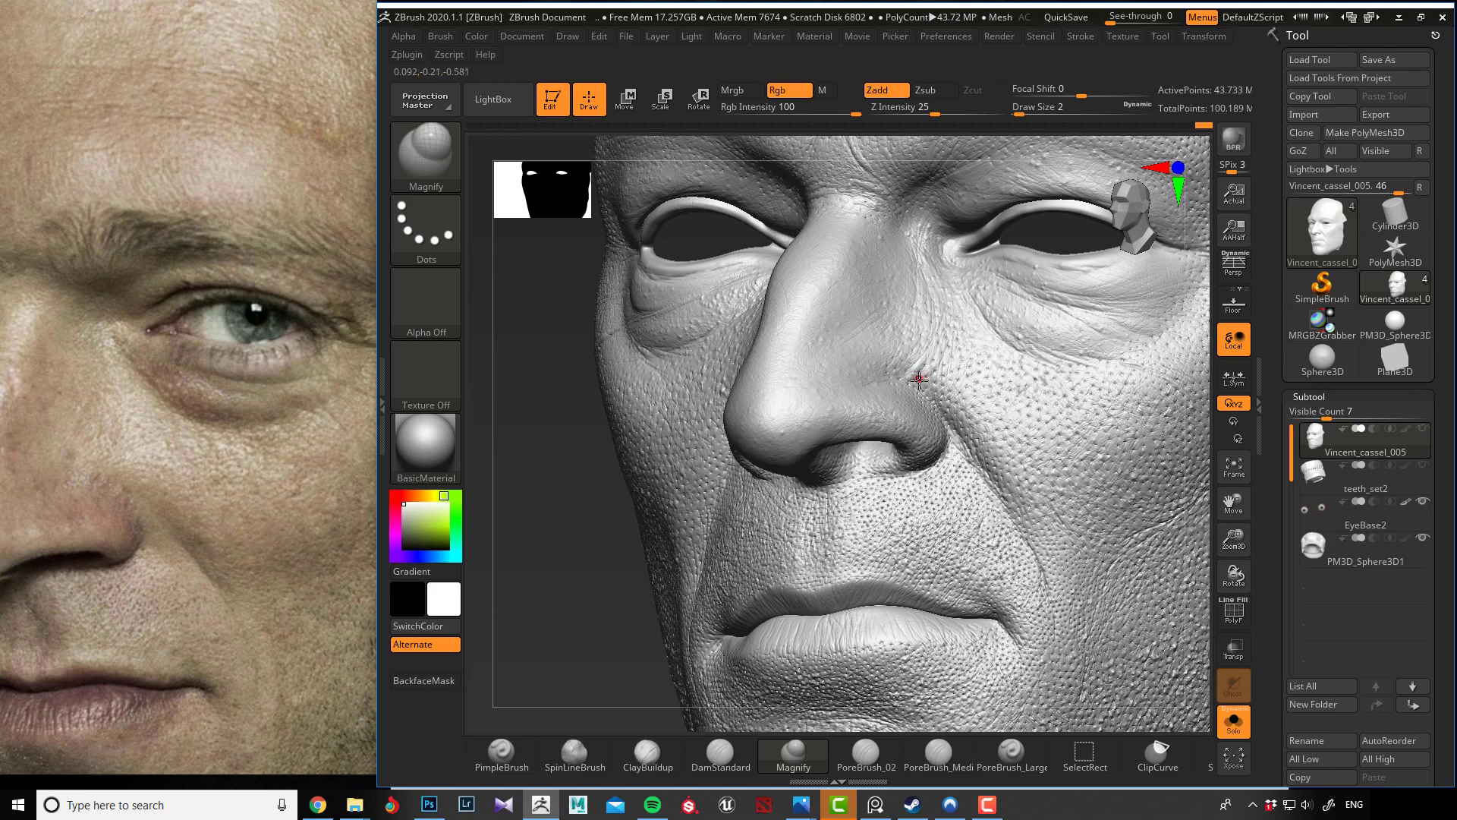
mouse_move(534, 510)
alt+mouse_down()
mouse_move(536, 488)
mouse_move(536, 531)
alt+mouse_up()
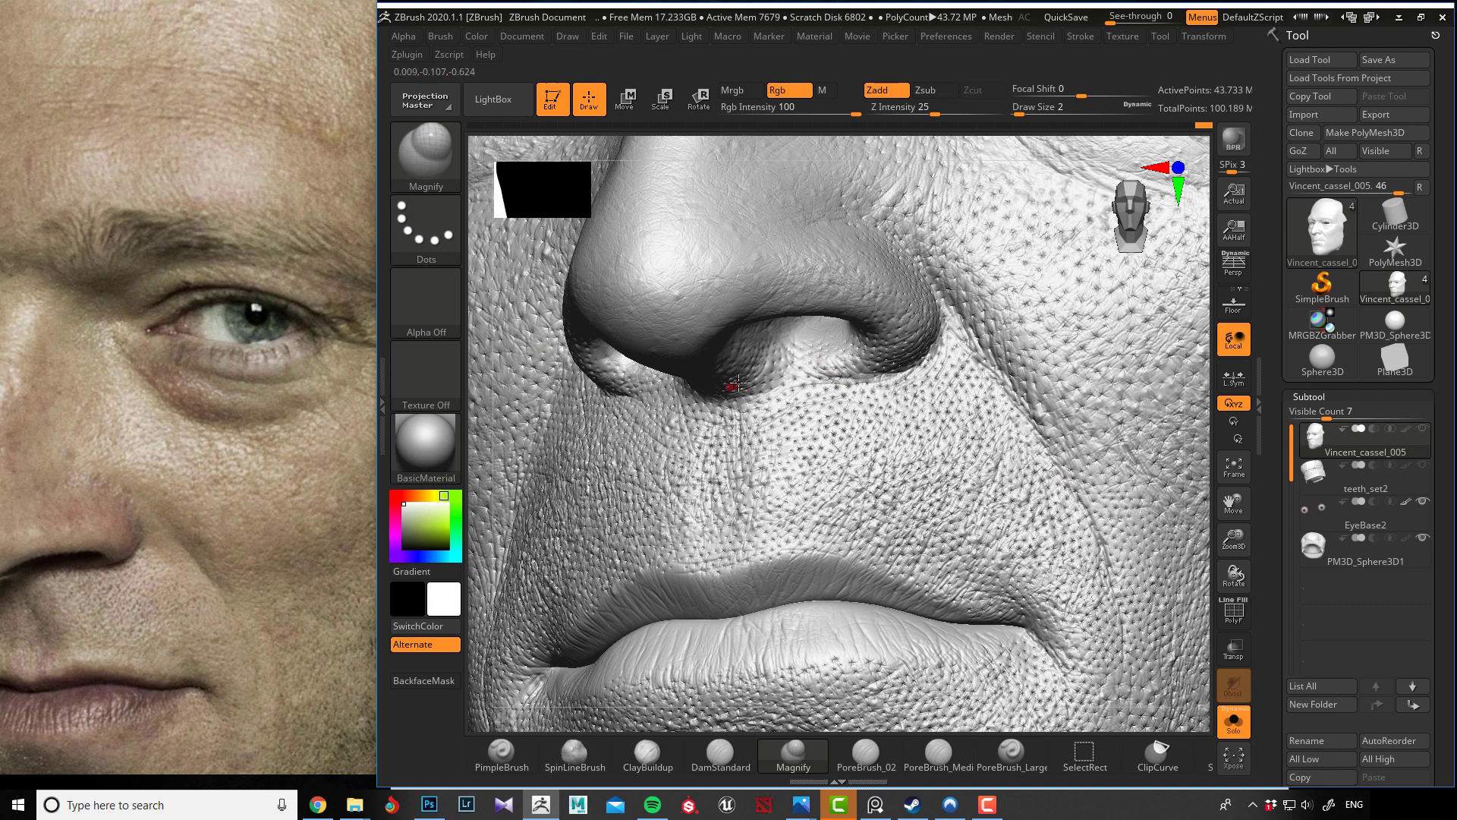
mouse_move(474, 408)
right_down()
mouse_move(583, 315)
mouse_move(664, 377)
right_up()
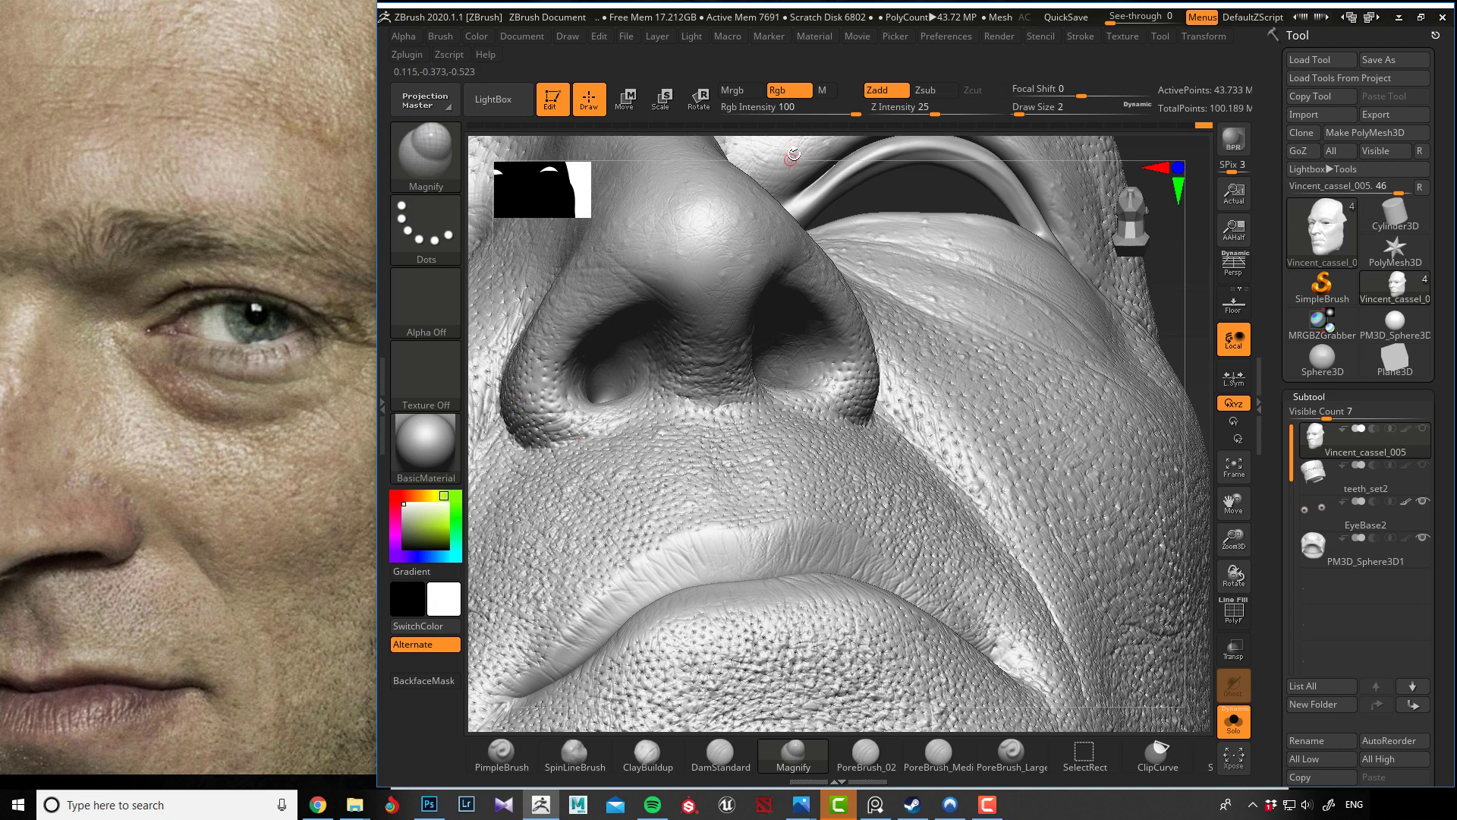
drag(791, 155, 757, 176)
right_drag(756, 175, 996, 390)
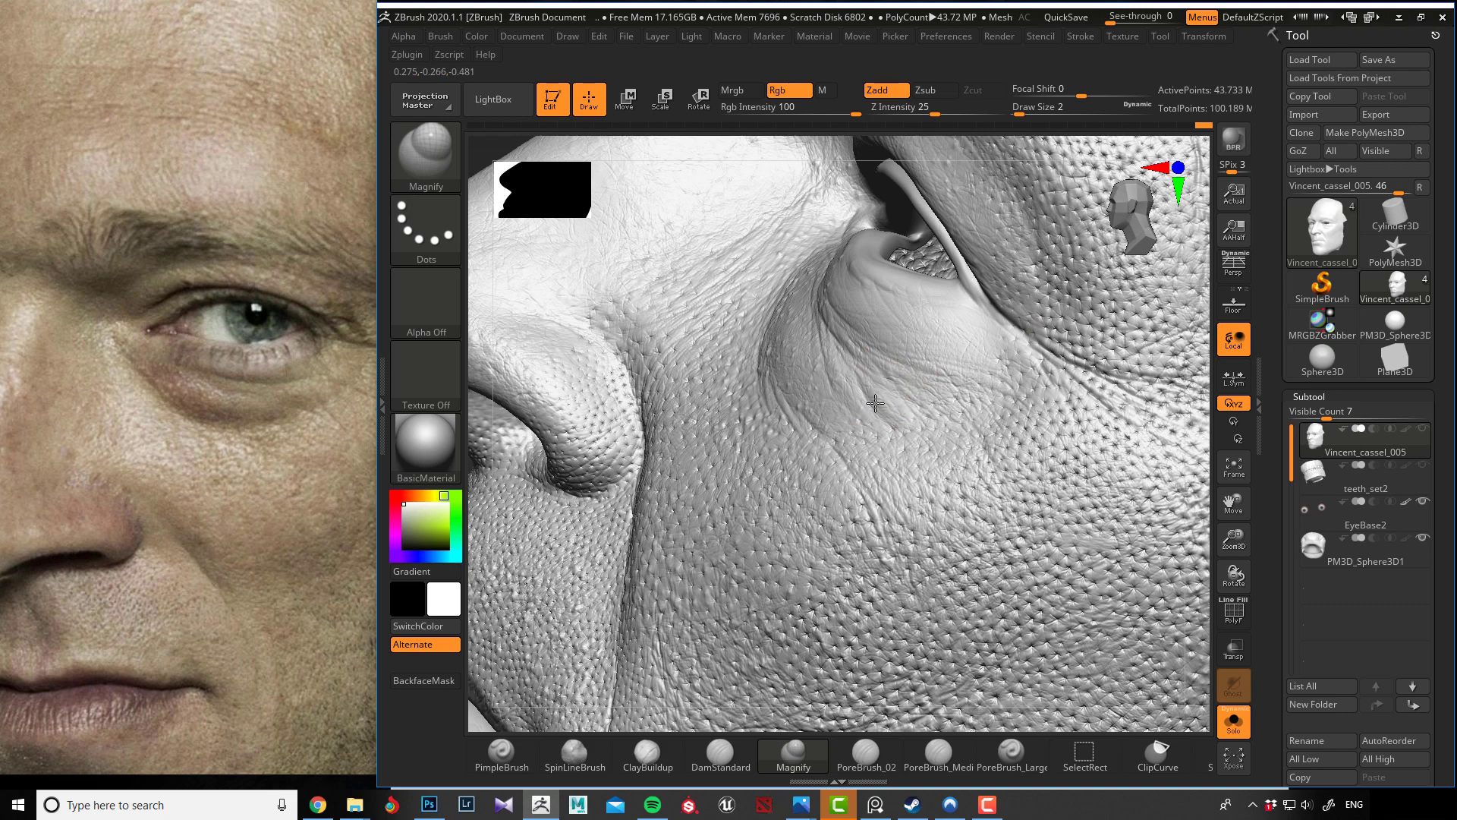
Magnify the vertical creases along the lower lip with the brush at draw sizes 4 and 3.
alt+drag(910, 146, 607, 350)
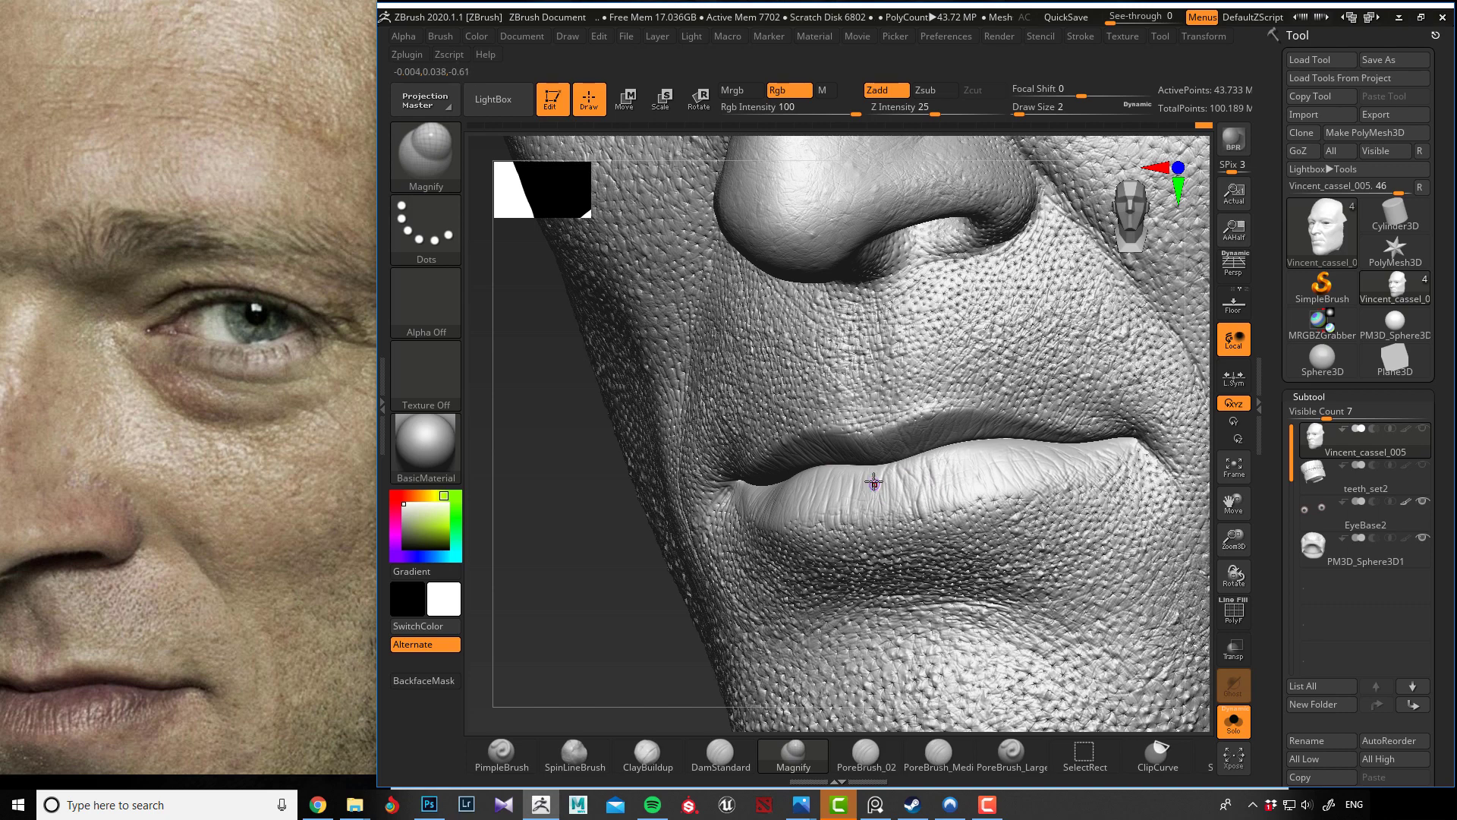
key(backslash)
key(bracketright)
key(])
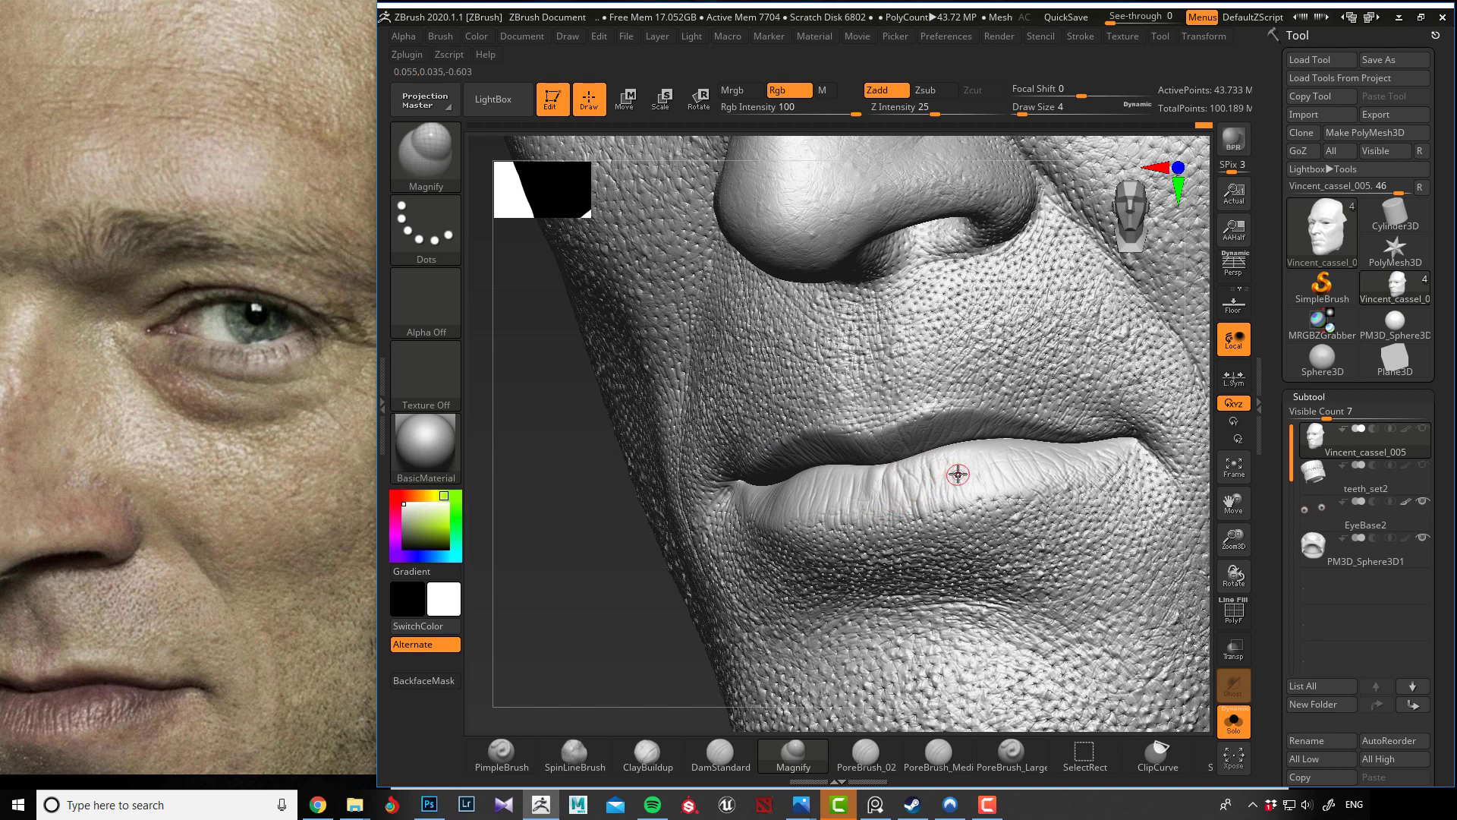
key([)
key(])
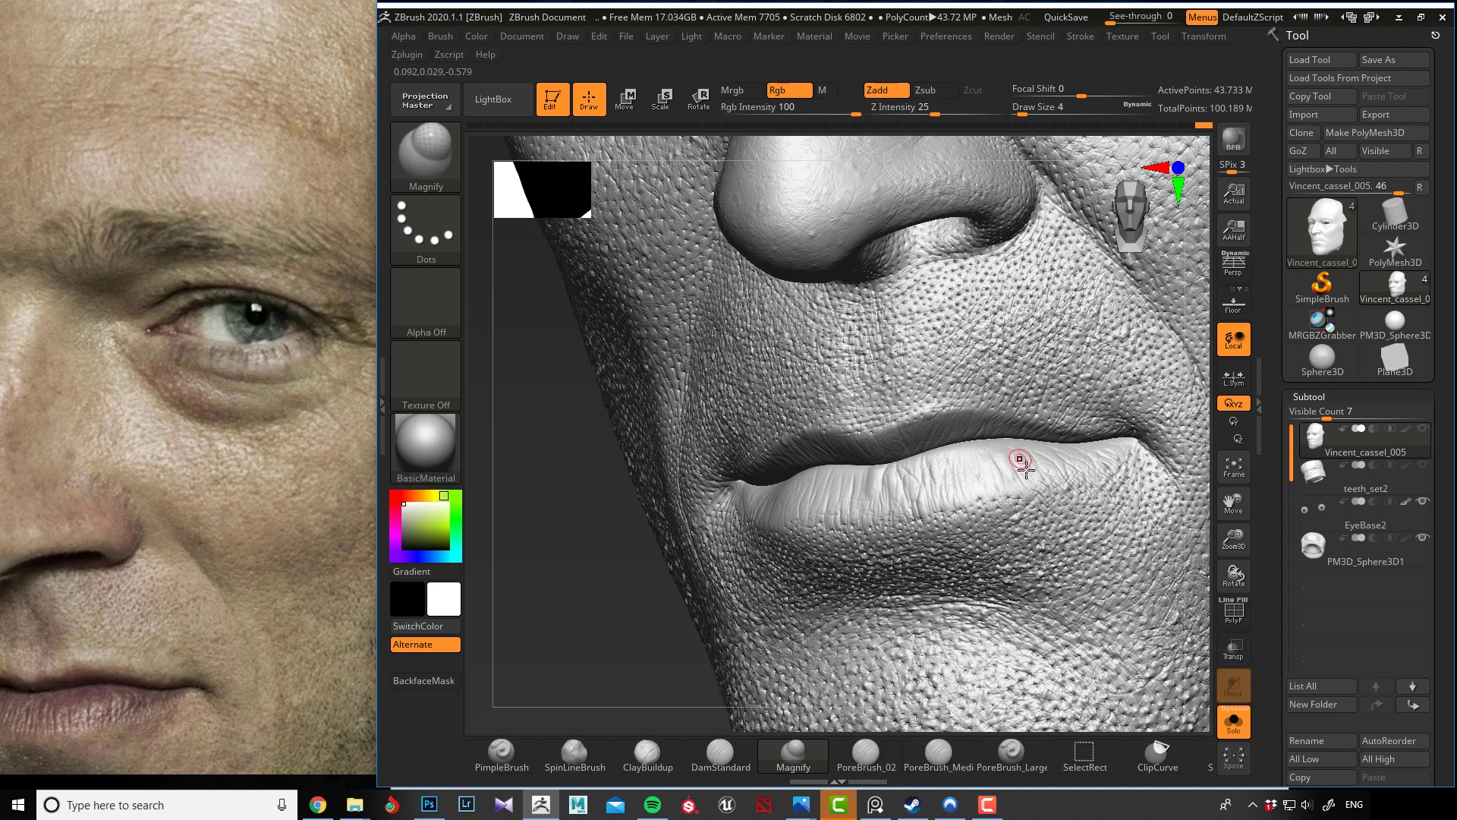
key([)
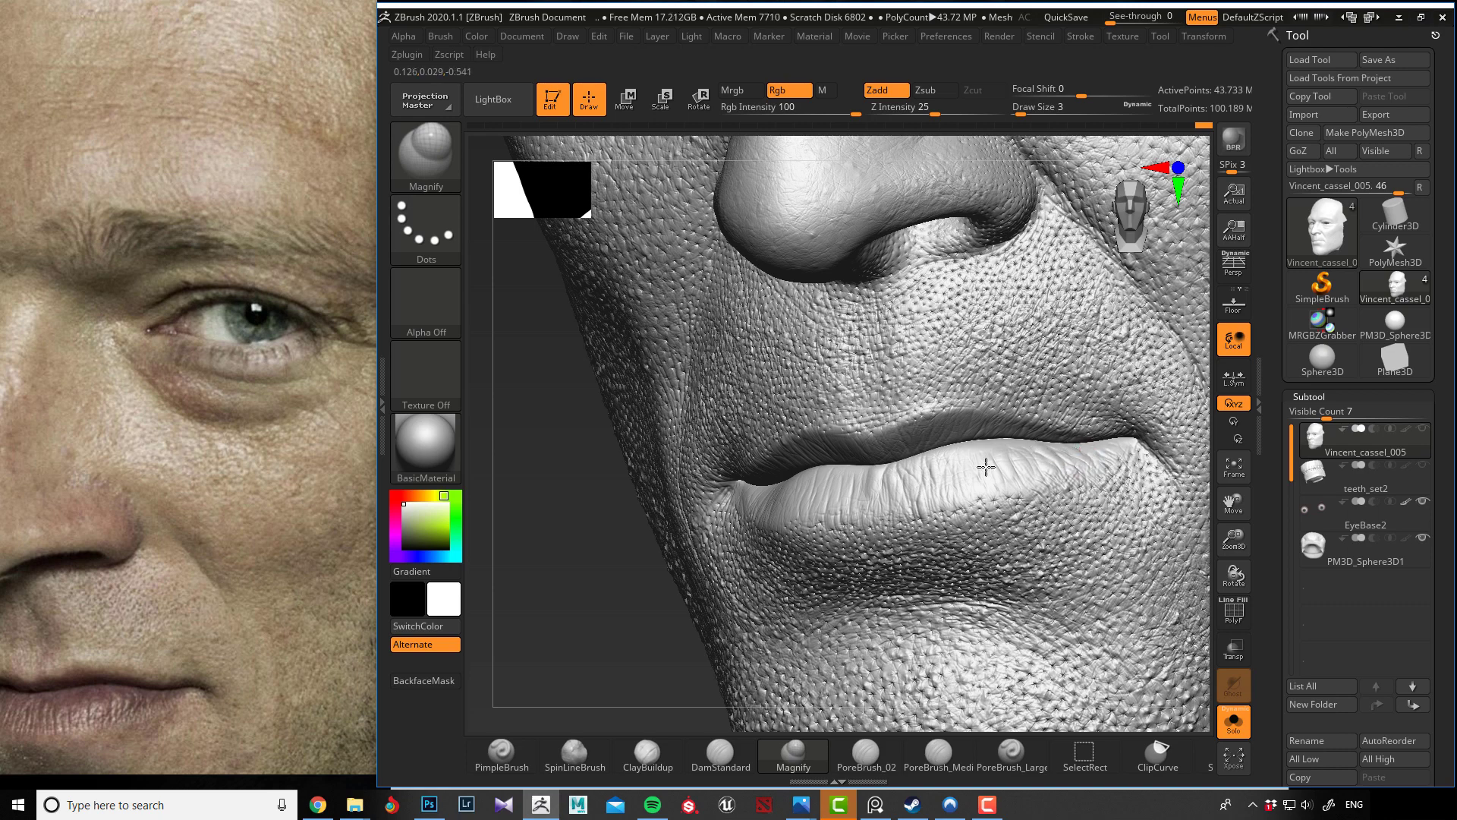
Magnify the remaining wrinkles across both lips and at the mouth corners, working at draw sizes 3 and 1.
drag(628, 569, 790, 558)
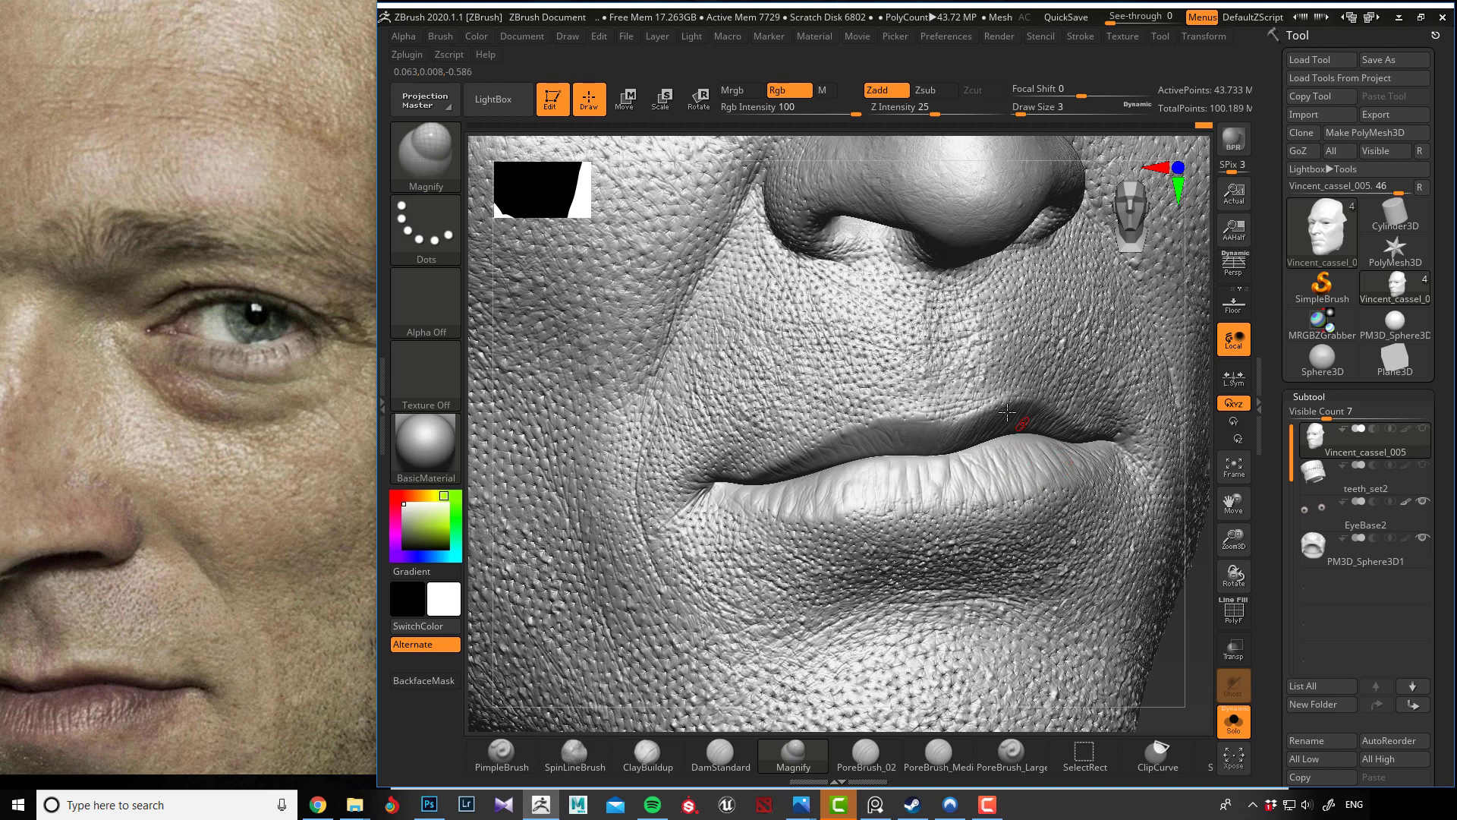
drag(907, 144, 838, 91)
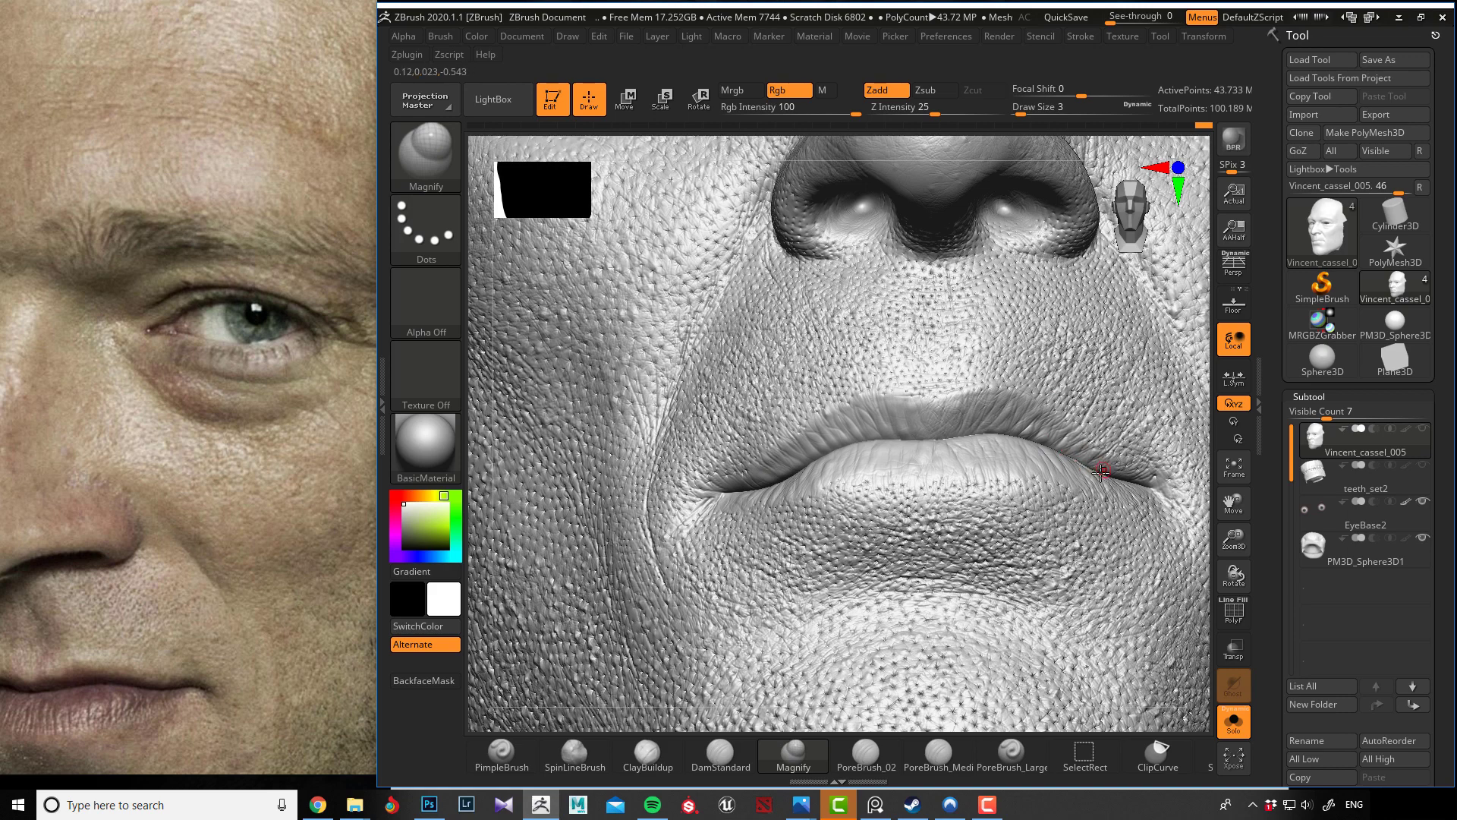
mouse_move(1197, 445)
right_down()
mouse_move(1116, 494)
mouse_move(1139, 492)
mouse_move(1087, 486)
right_up()
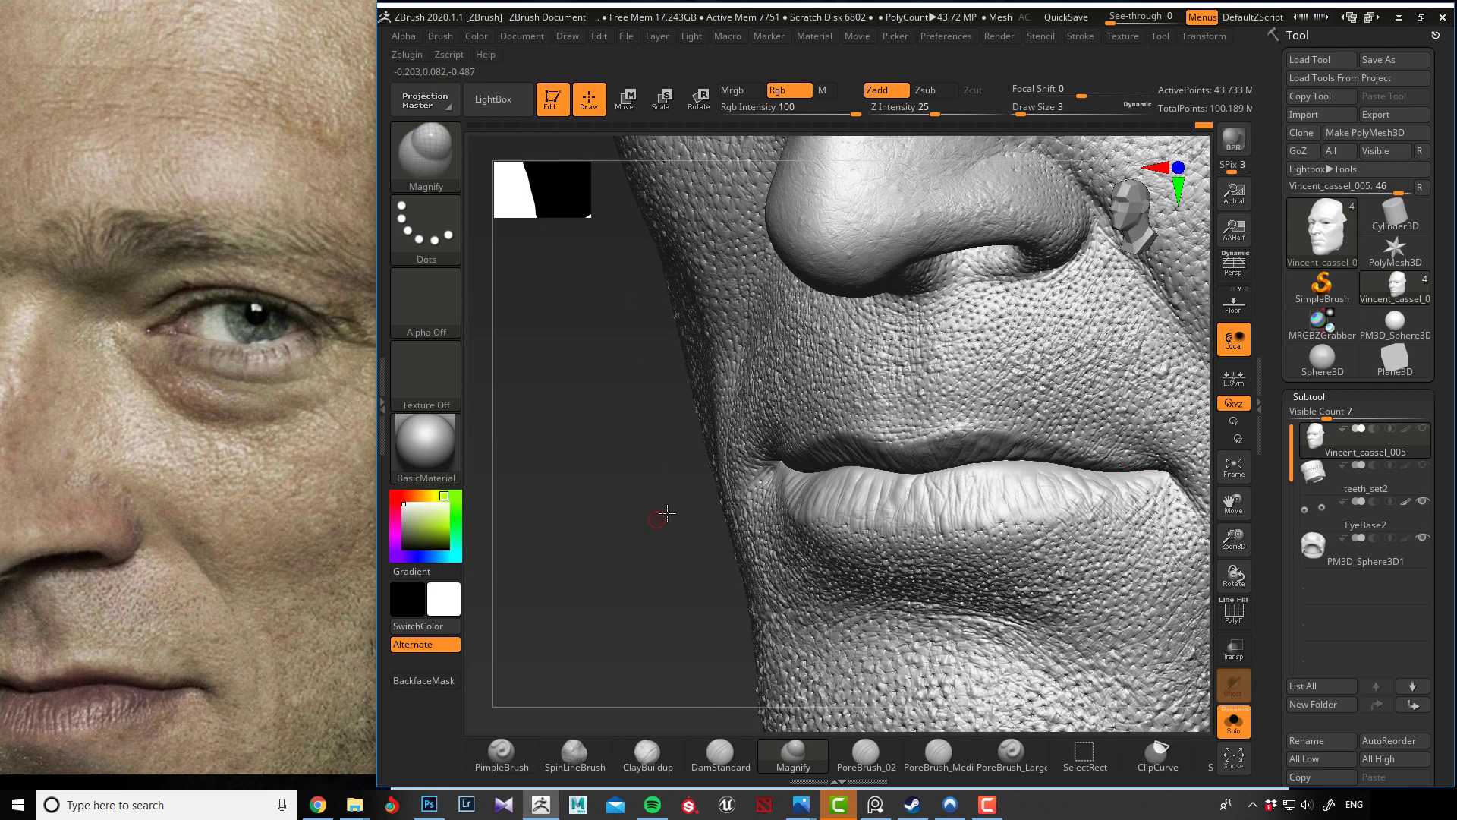
right_drag(666, 514, 969, 488)
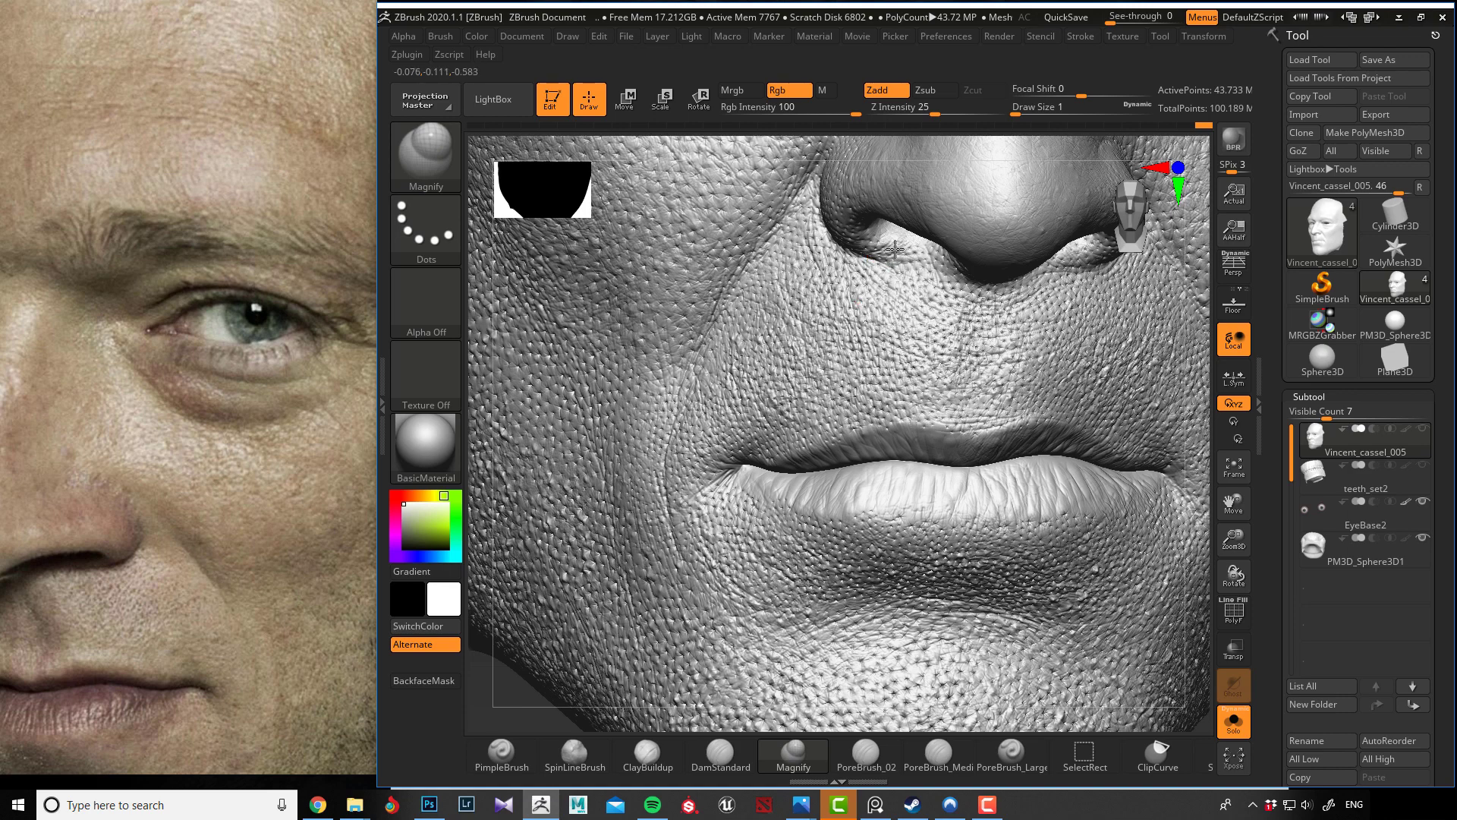
Examine the skin detail on the mouth, chin, jaw and cheeks from several angles.
alt+drag(821, 144, 880, 167)
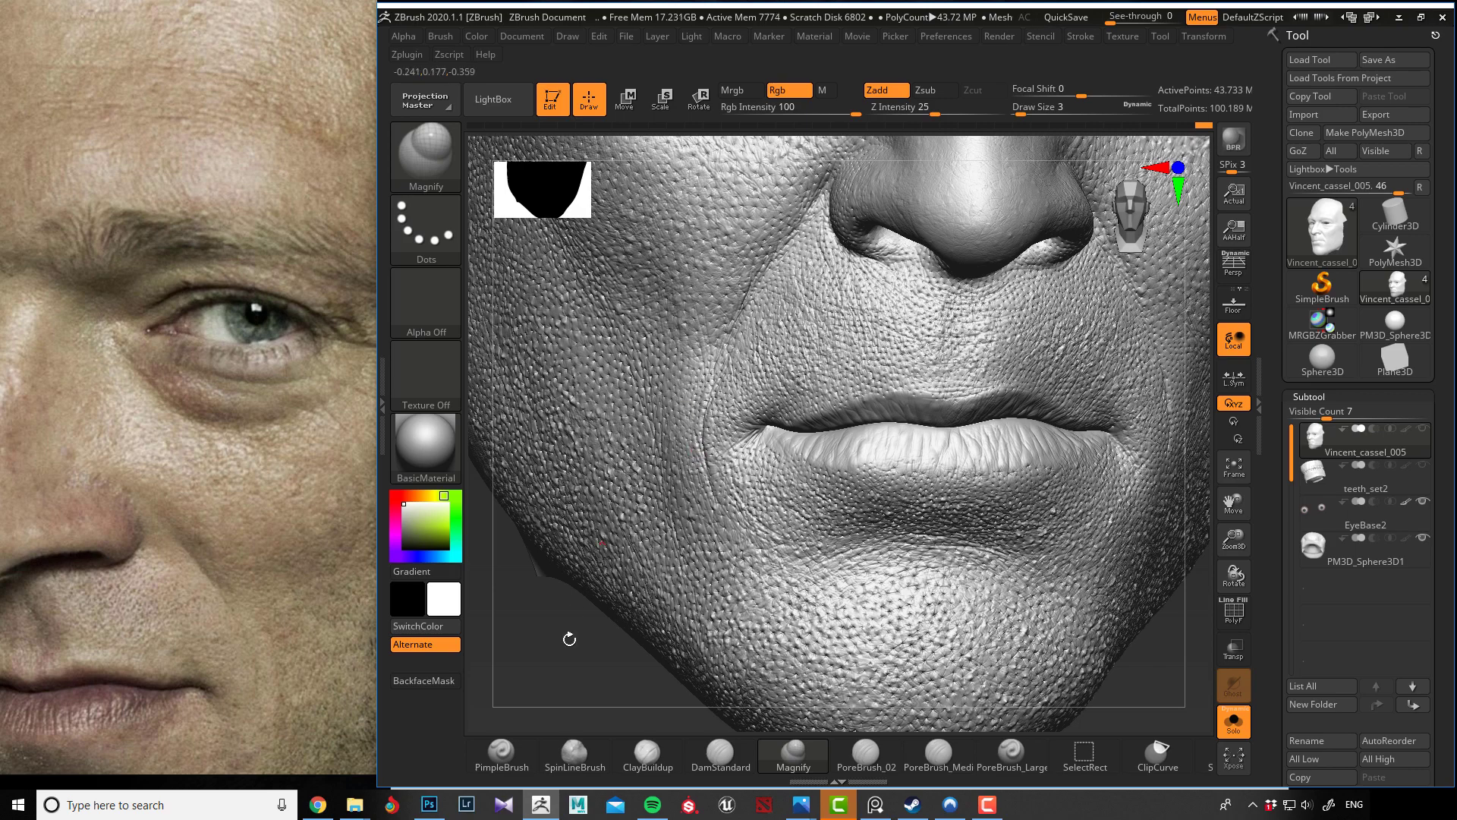
mouse_move(569, 639)
mouse_down()
mouse_move(595, 595)
mouse_move(588, 573)
mouse_up()
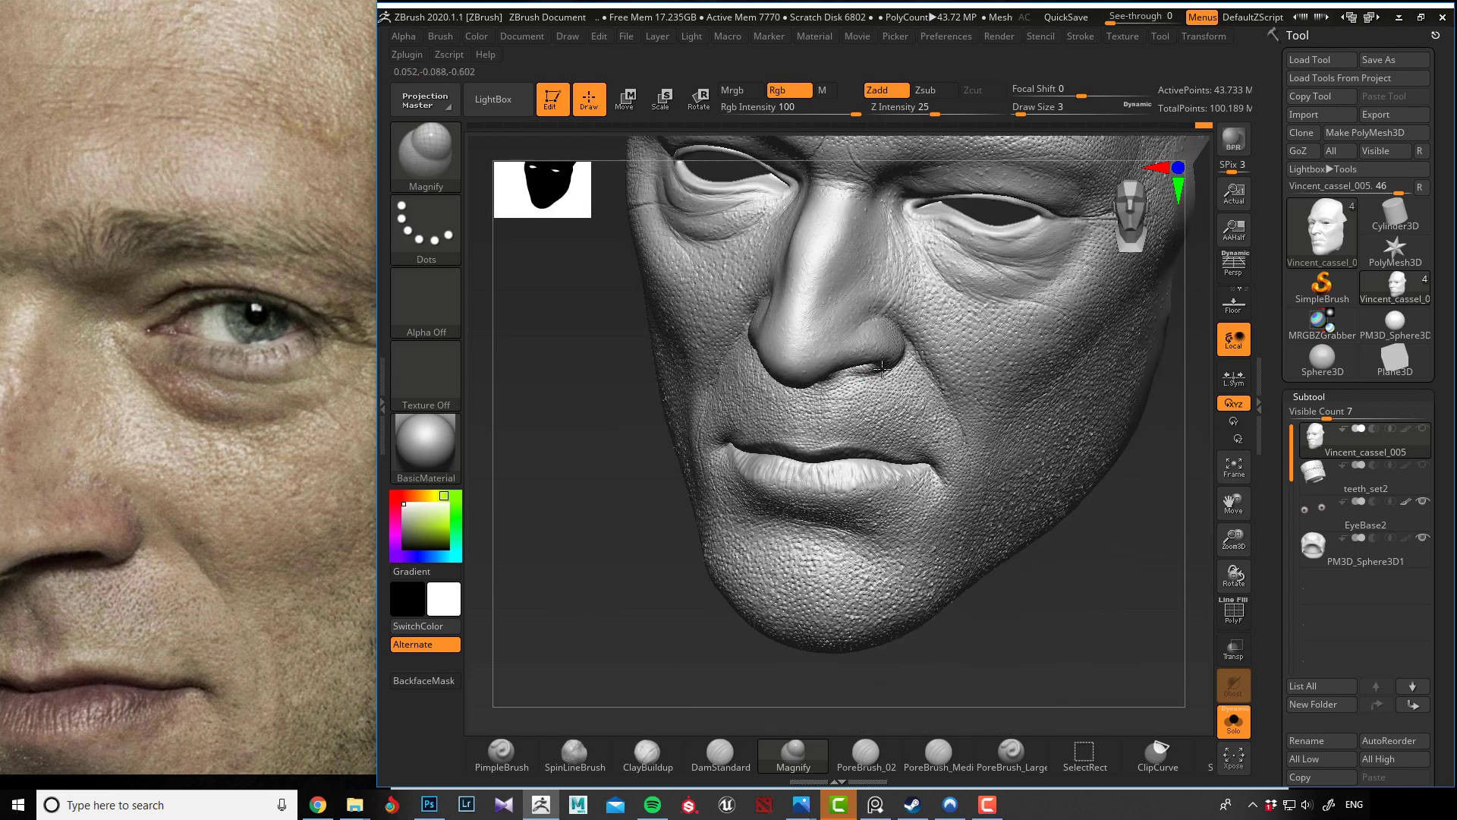
drag(599, 472, 630, 548)
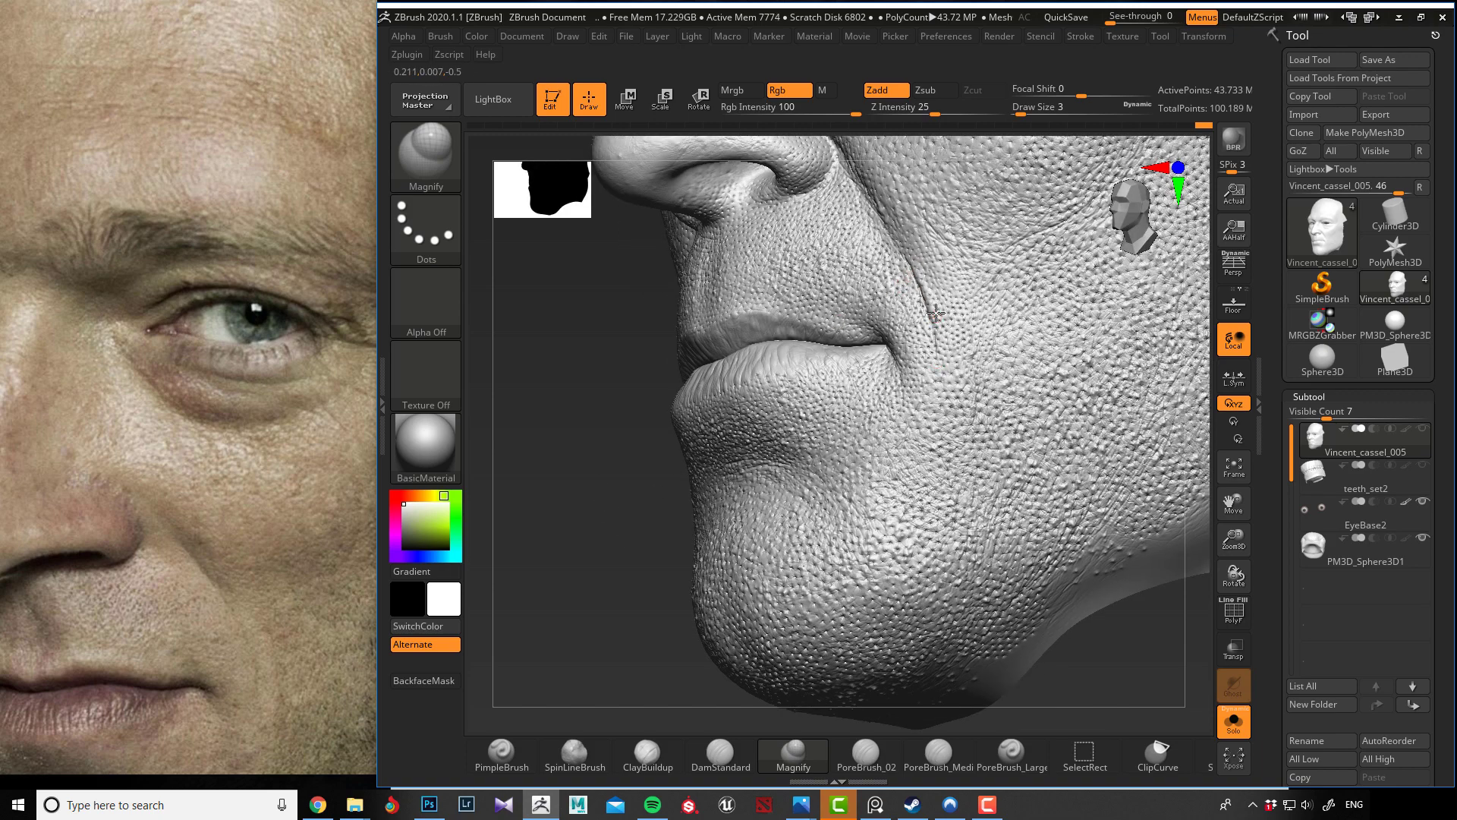
mouse_move(631, 455)
mouse_down()
mouse_move(624, 429)
mouse_move(618, 476)
mouse_move(662, 519)
mouse_move(653, 476)
mouse_up()
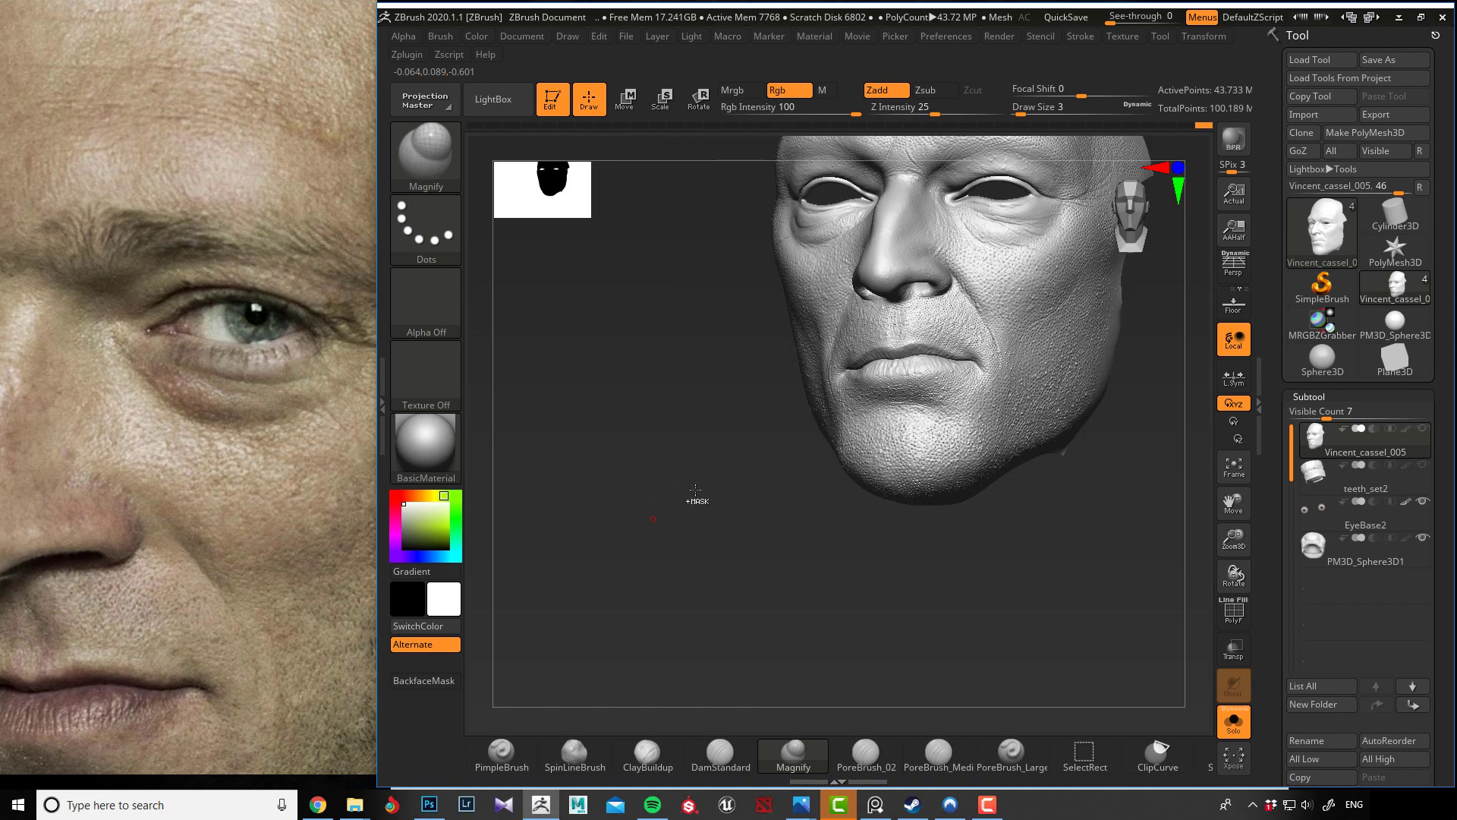
right_drag(763, 522, 713, 480)
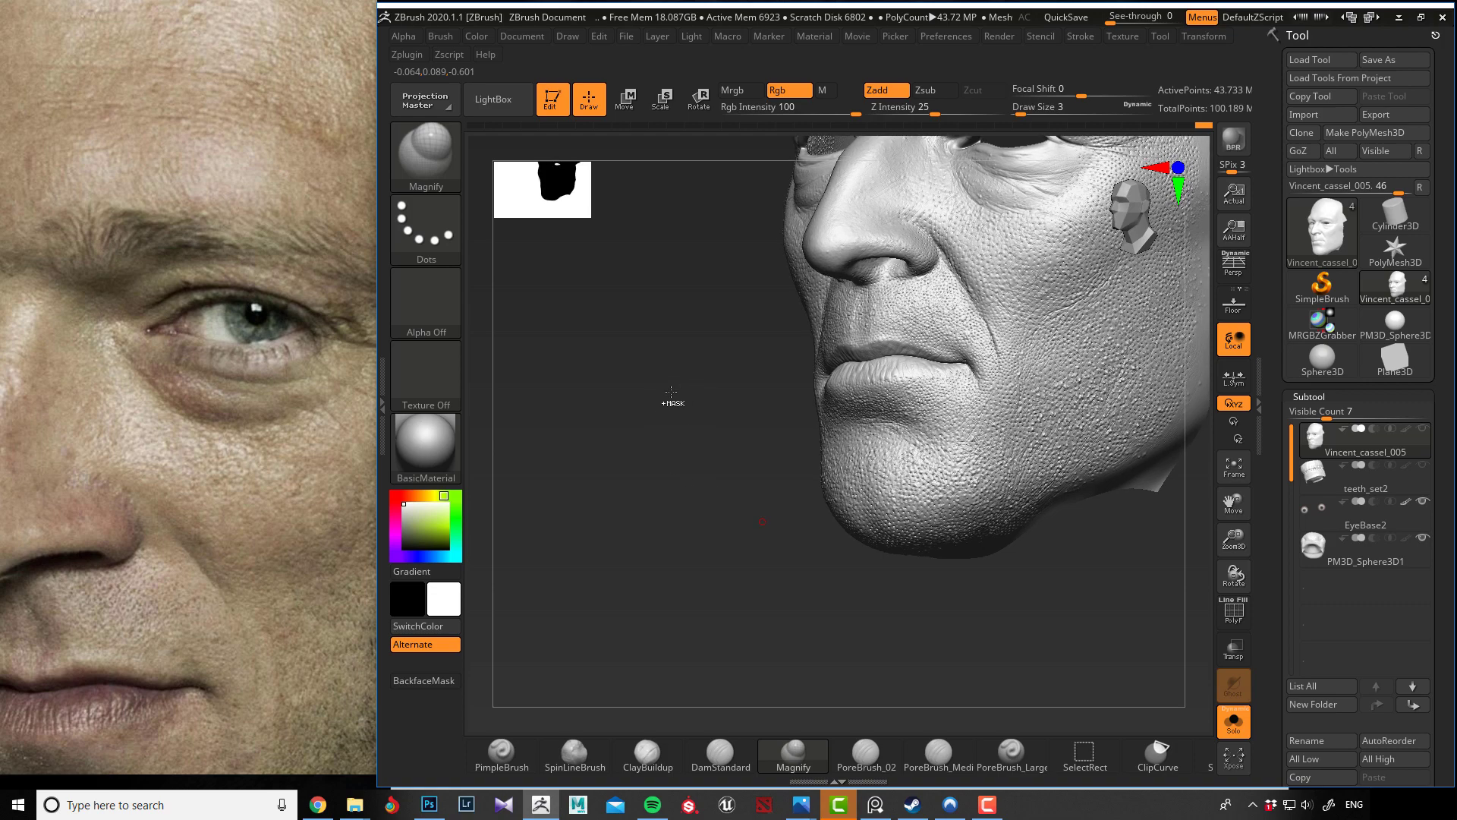
drag(781, 544, 713, 560)
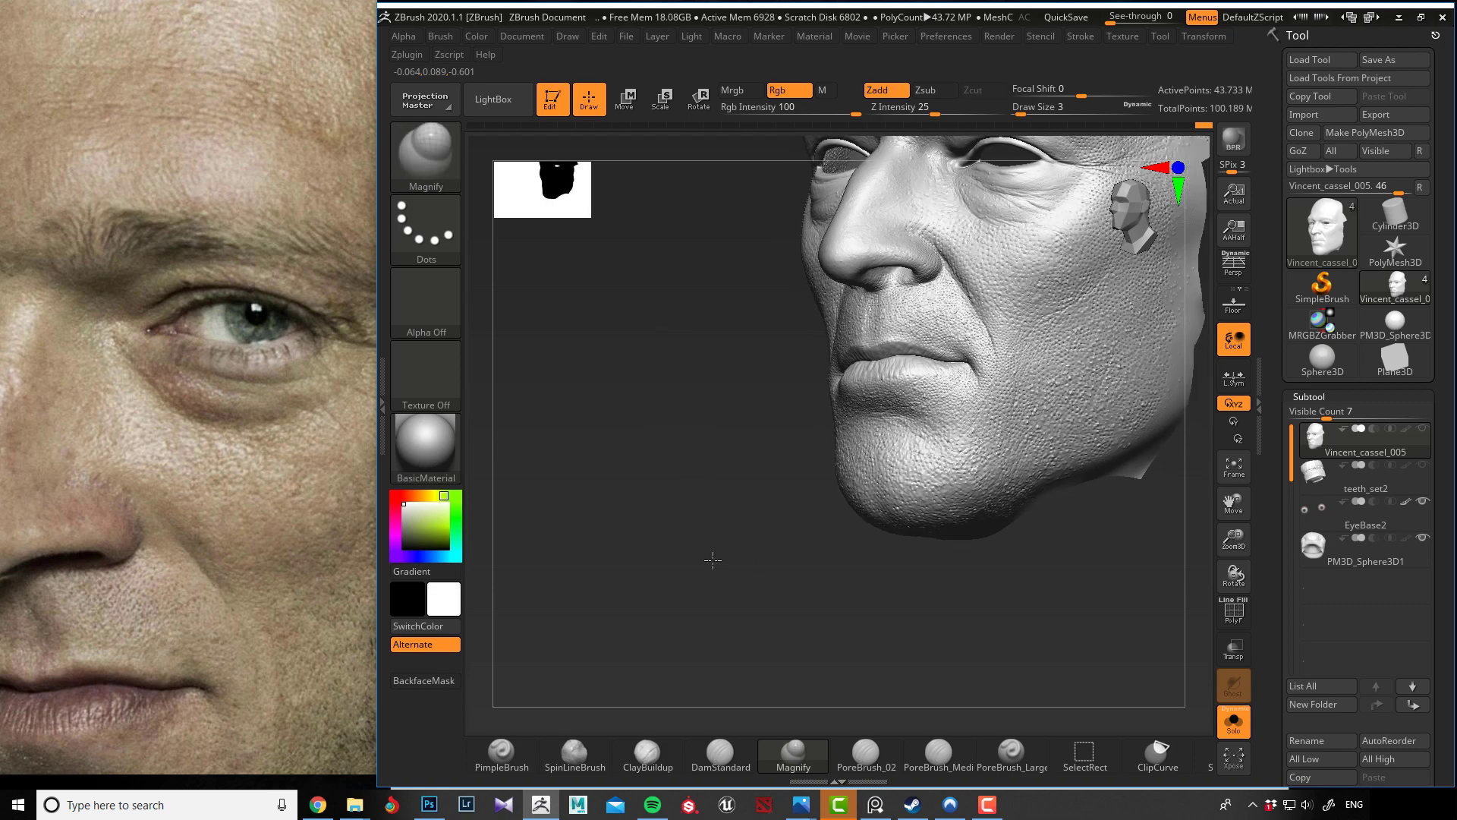
right_drag(667, 558, 718, 462)
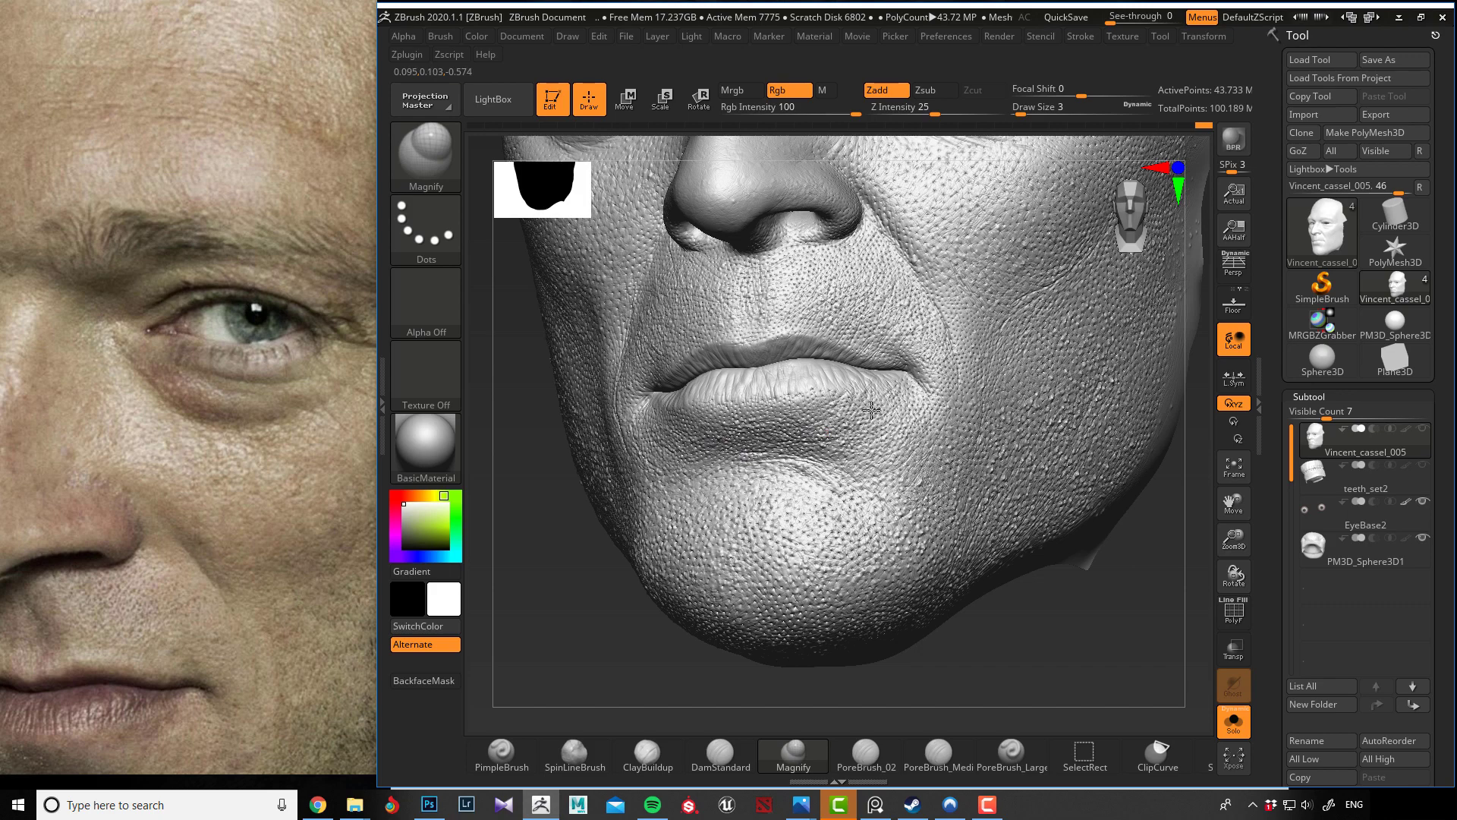
drag(553, 511, 672, 434)
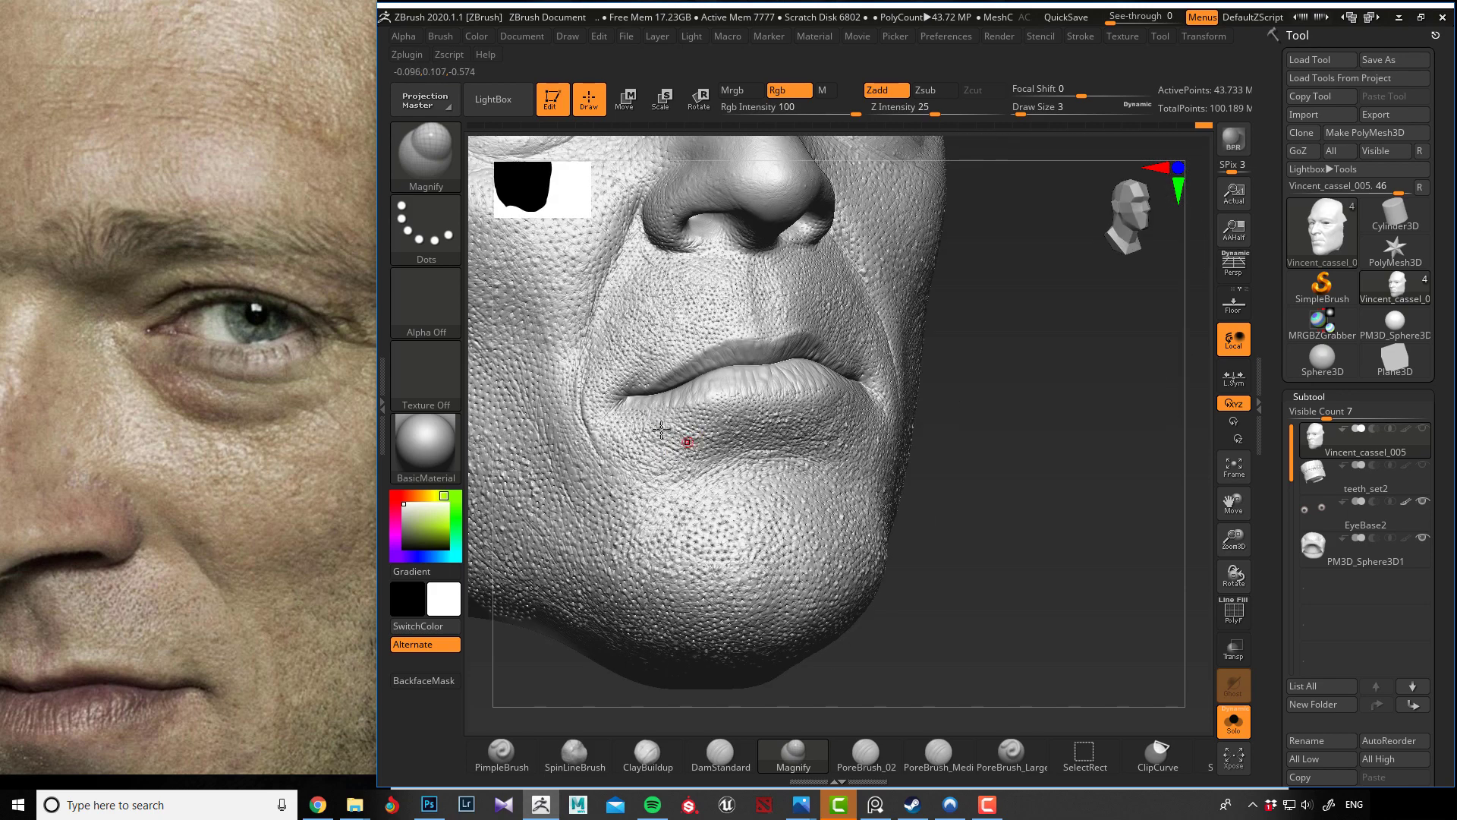
Magnify the skin folds around the nose root, brow and the head's left eye at draw size 2.
key(bracketleft)
key(f)
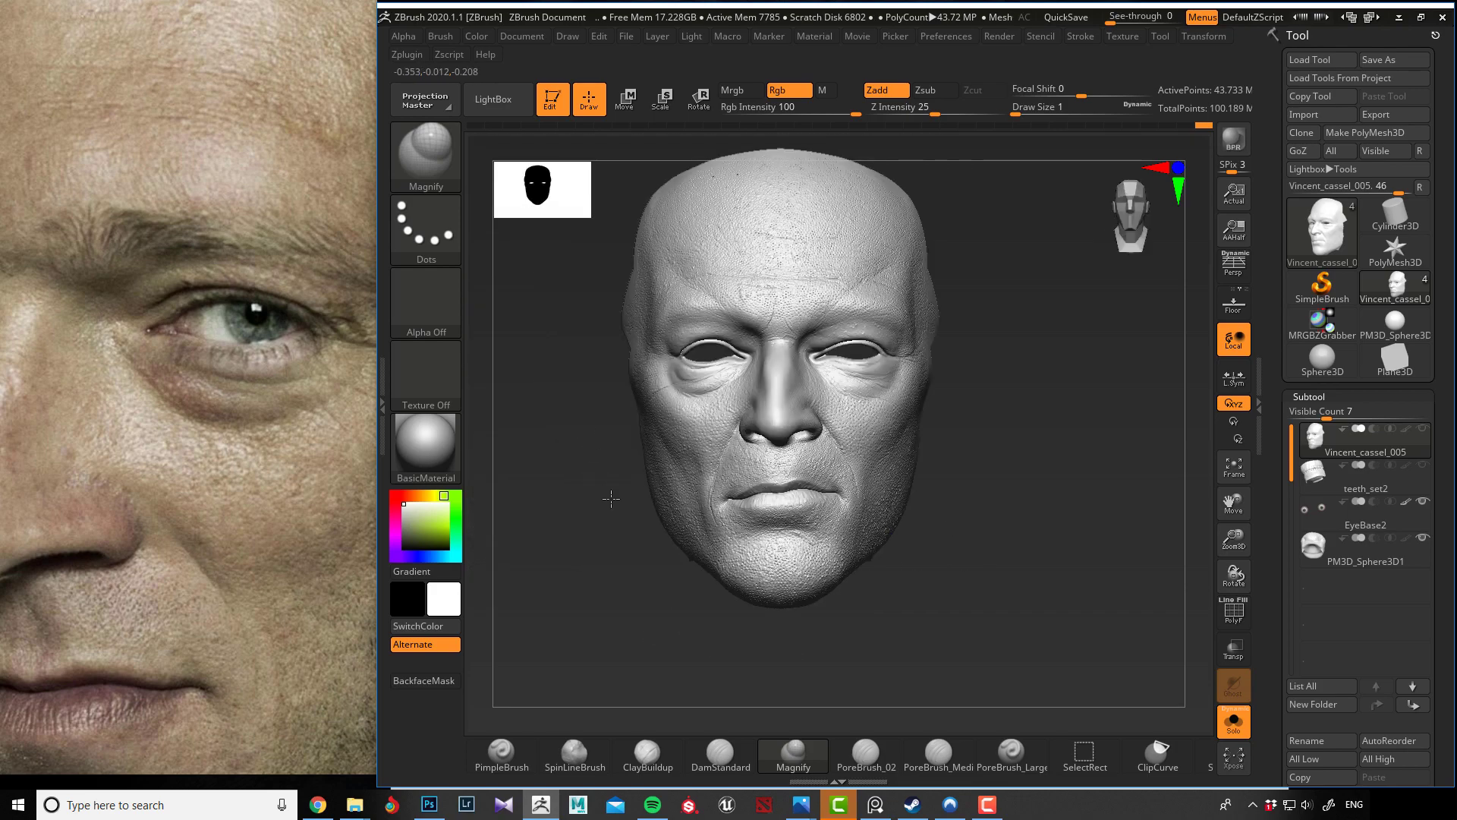
mouse_move(608, 494)
mouse_down()
mouse_move(575, 510)
mouse_move(566, 452)
mouse_move(577, 541)
mouse_move(946, 478)
mouse_move(887, 458)
mouse_move(608, 465)
mouse_move(641, 380)
mouse_move(602, 459)
mouse_move(631, 410)
mouse_move(579, 397)
mouse_move(544, 448)
mouse_move(506, 323)
mouse_move(1055, 380)
mouse_up()
mouse_move(570, 417)
mouse_down()
mouse_move(949, 189)
mouse_move(916, 144)
mouse_move(876, 309)
mouse_up()
drag(935, 437, 1052, 447)
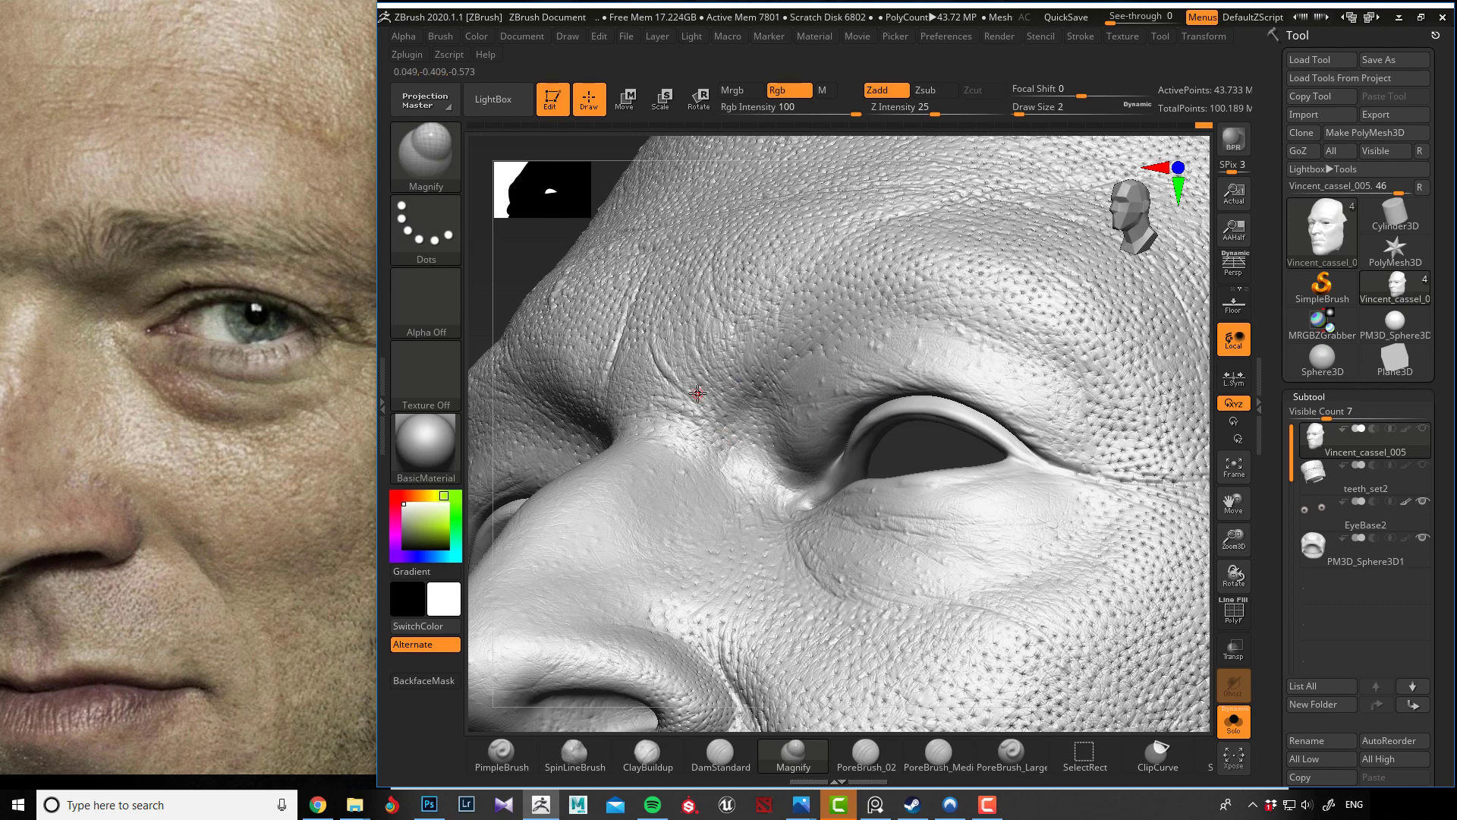
key(bracketright)
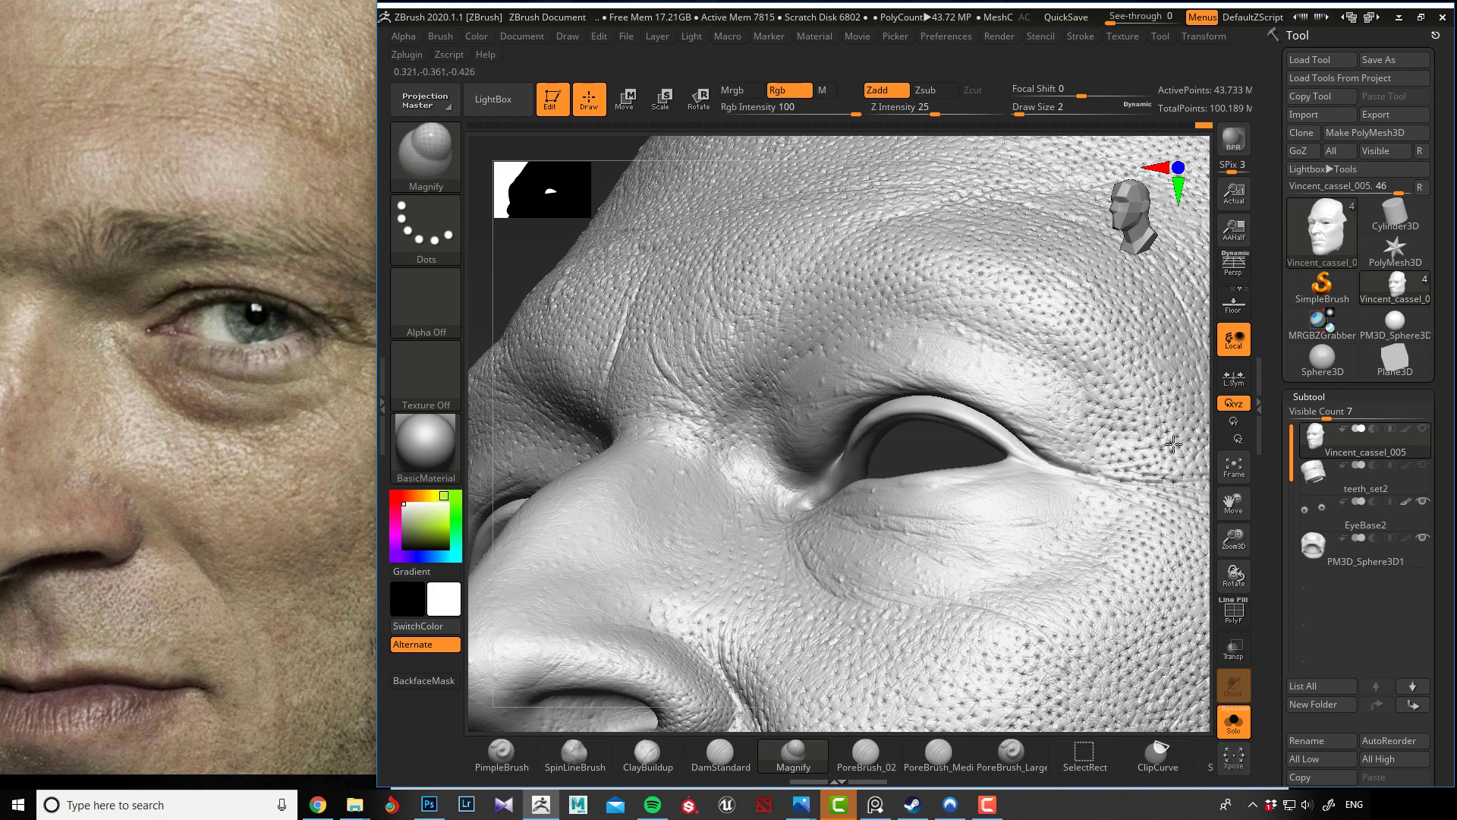
ctrl+right_drag(962, 169, 638, 305)
right_drag(637, 305, 604, 392)
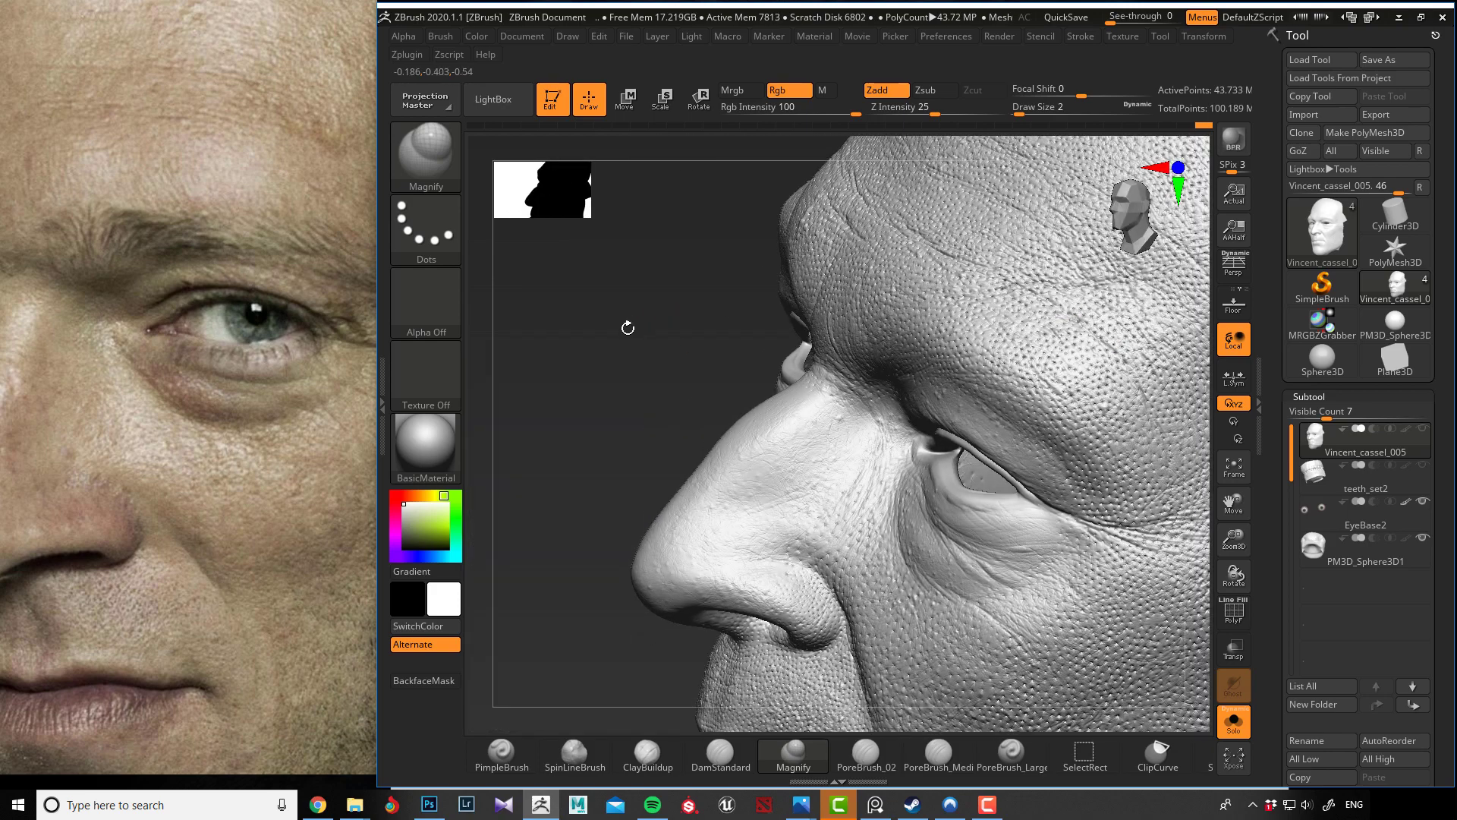
ctrl+right_drag(611, 315, 579, 316)
mouse_move(673, 432)
right_down()
mouse_move(693, 416)
mouse_move(569, 329)
mouse_move(655, 293)
right_up()
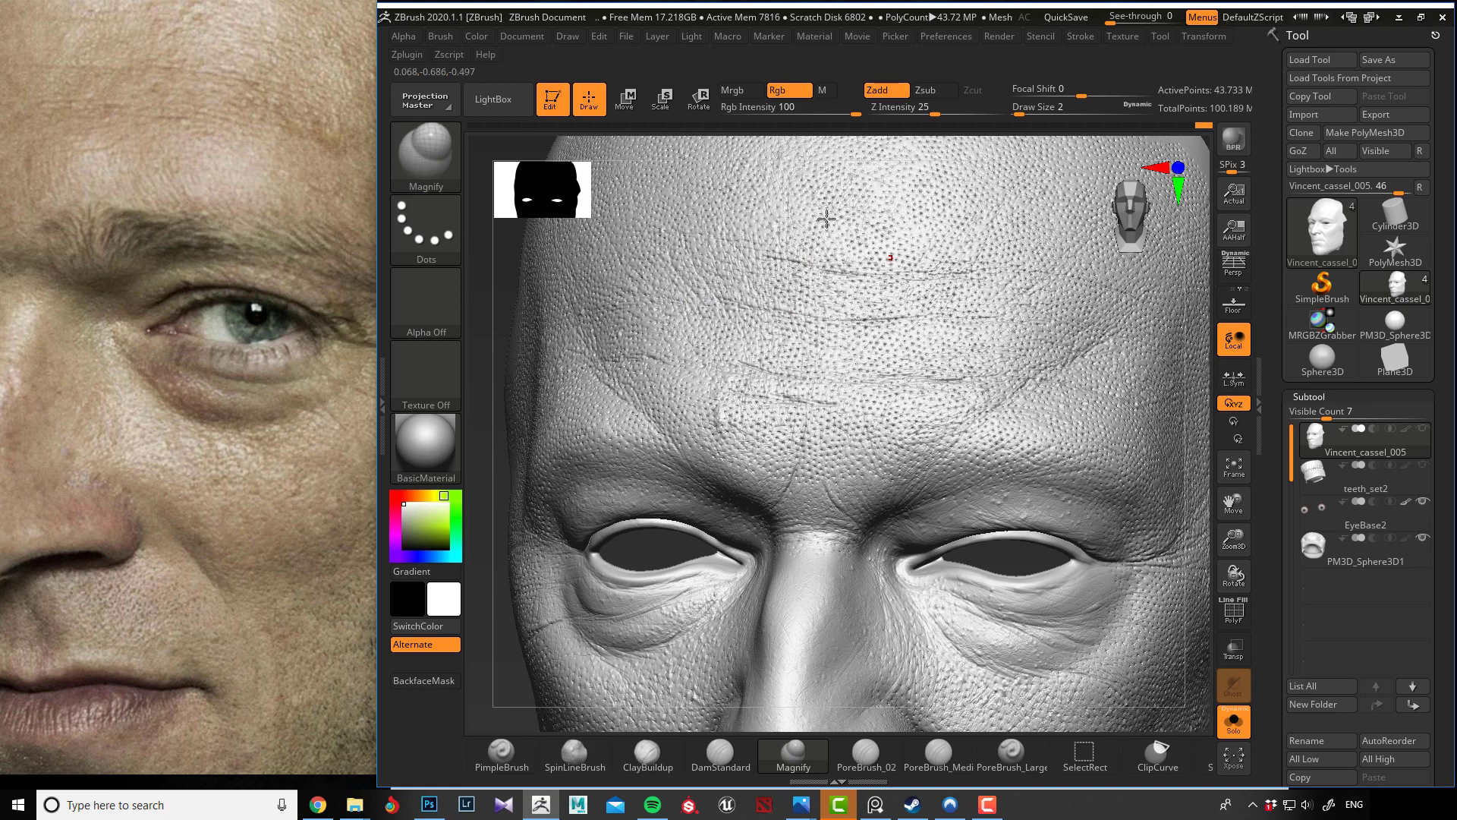
Enlarge the Magnify brush to draw sizes 18 and 14 and work over the forehead creases.
key(f)
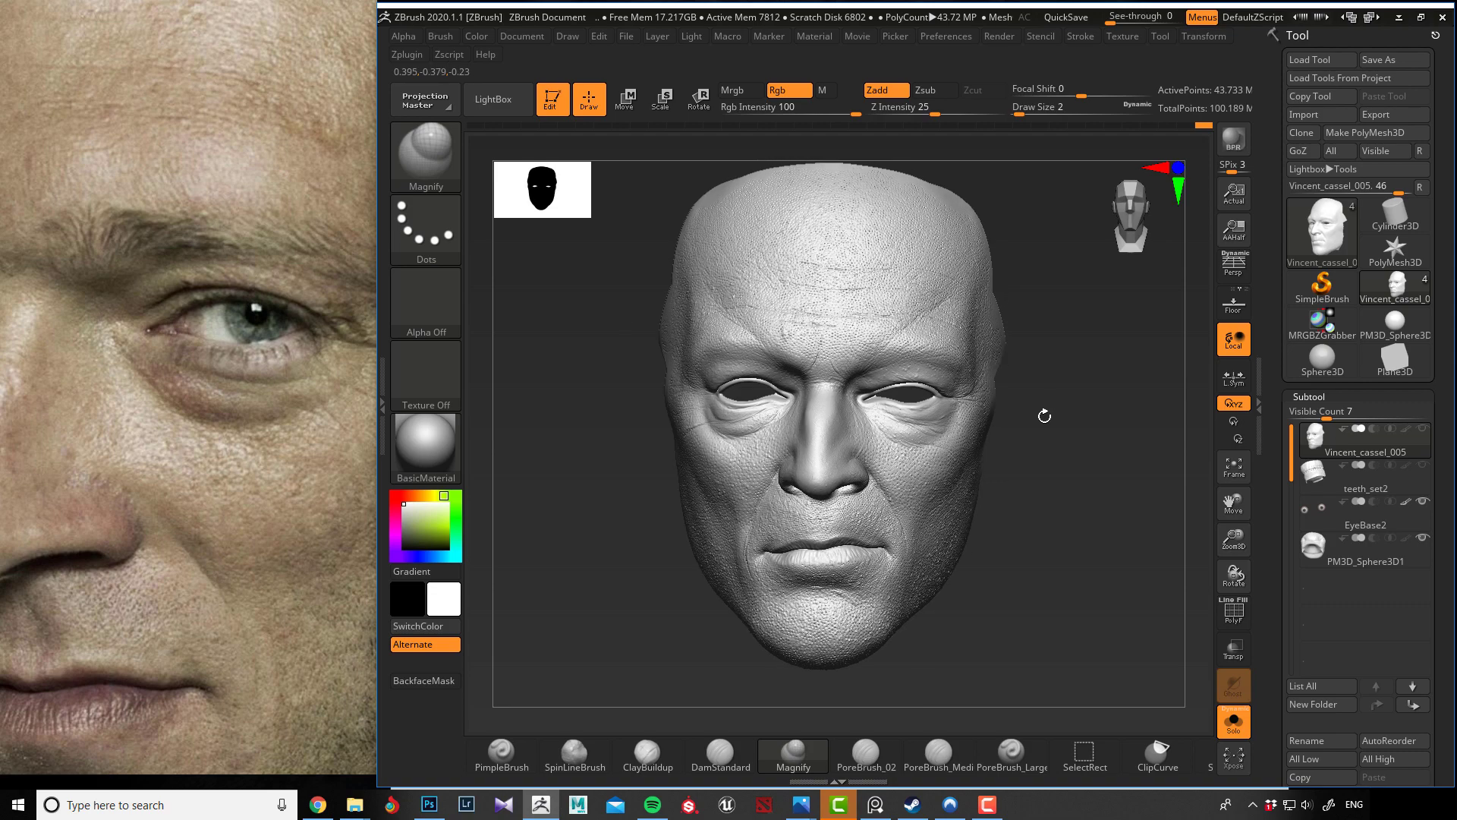
mouse_move(1045, 416)
mouse_down()
mouse_move(1032, 455)
mouse_move(602, 394)
mouse_move(641, 395)
mouse_up()
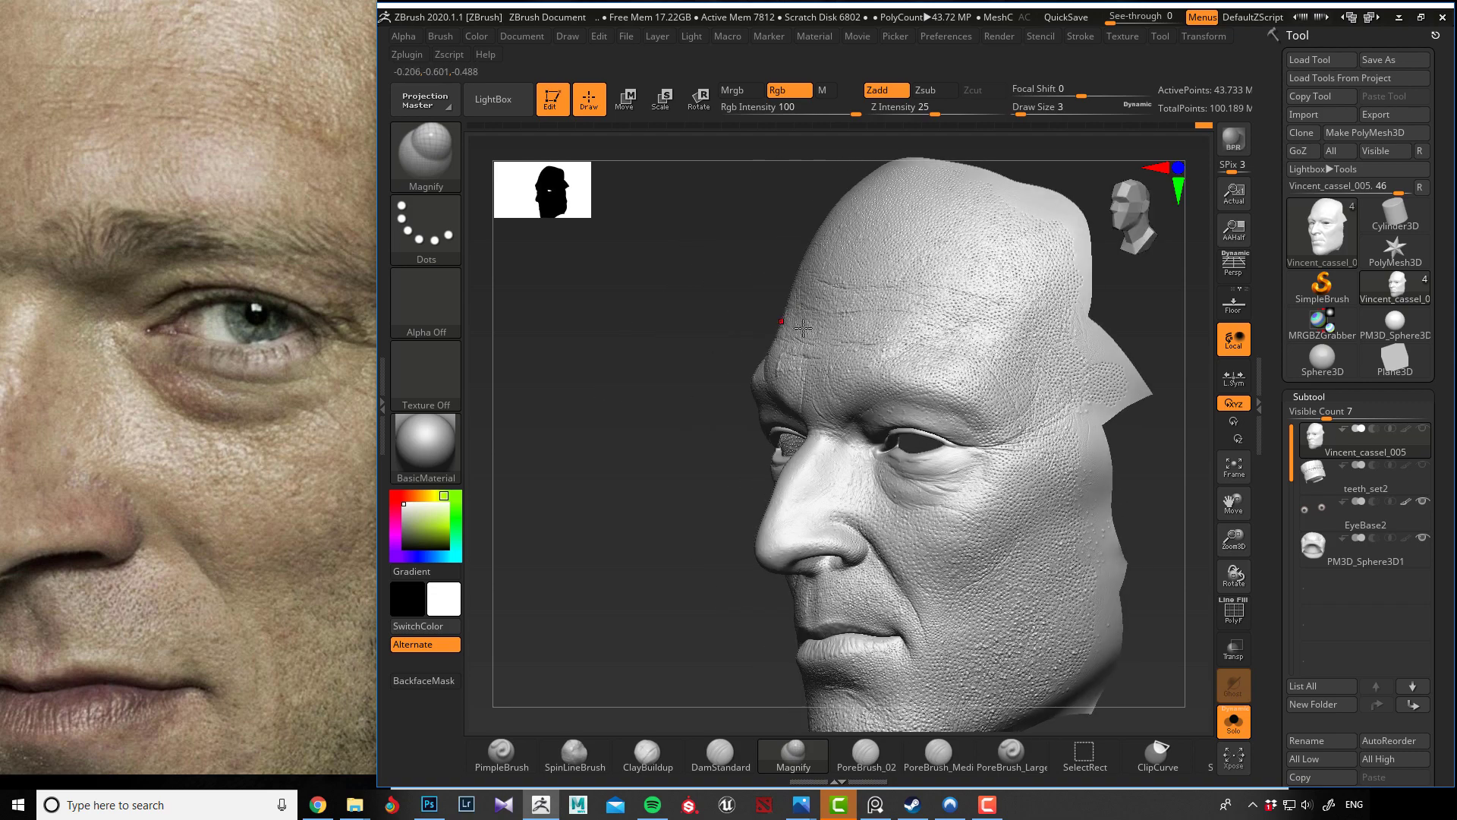
right_drag(839, 326, 862, 319)
key(])
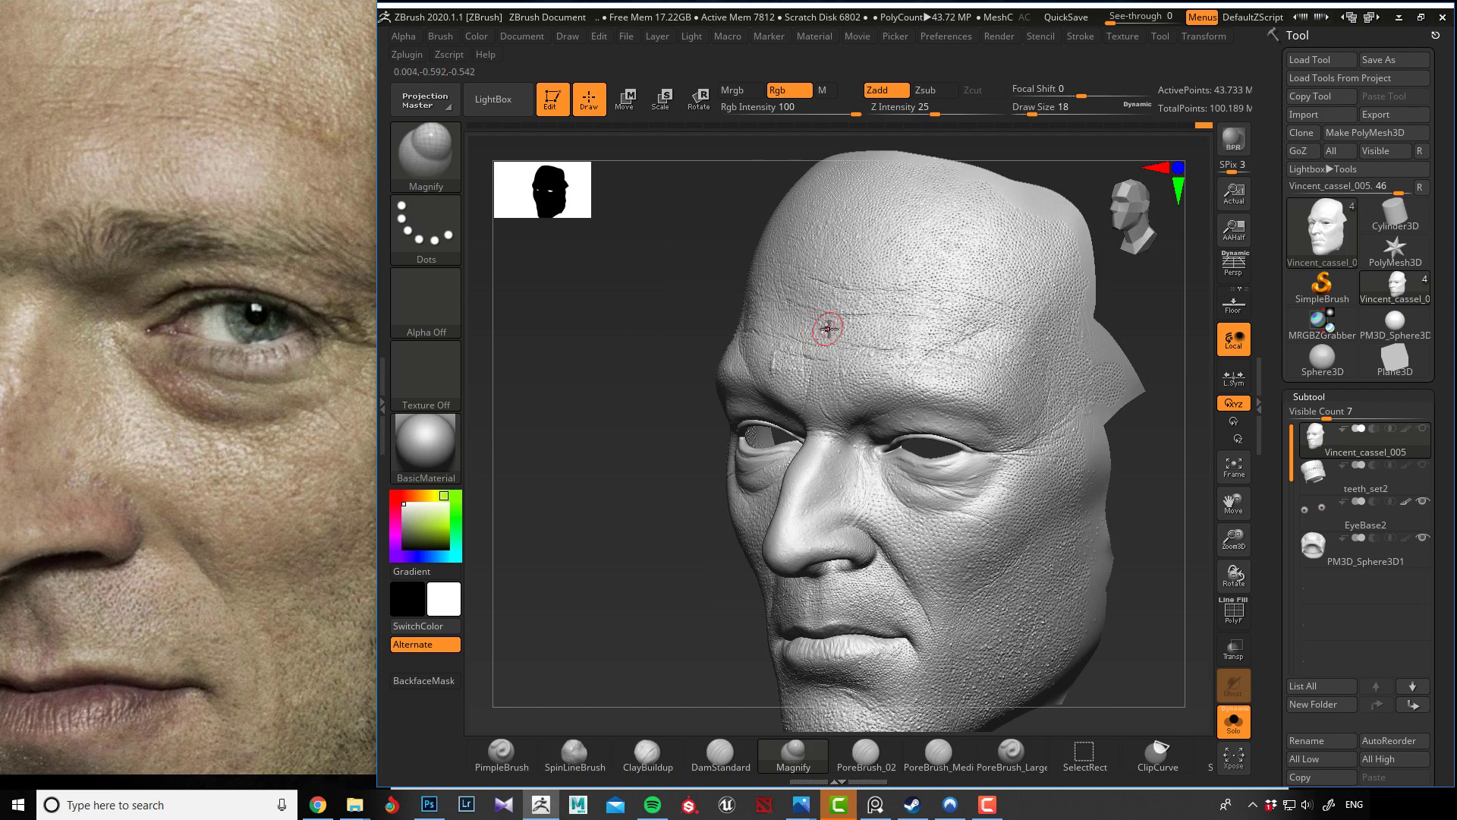
drag(599, 335, 819, 325)
right_drag(862, 307, 790, 296)
key([)
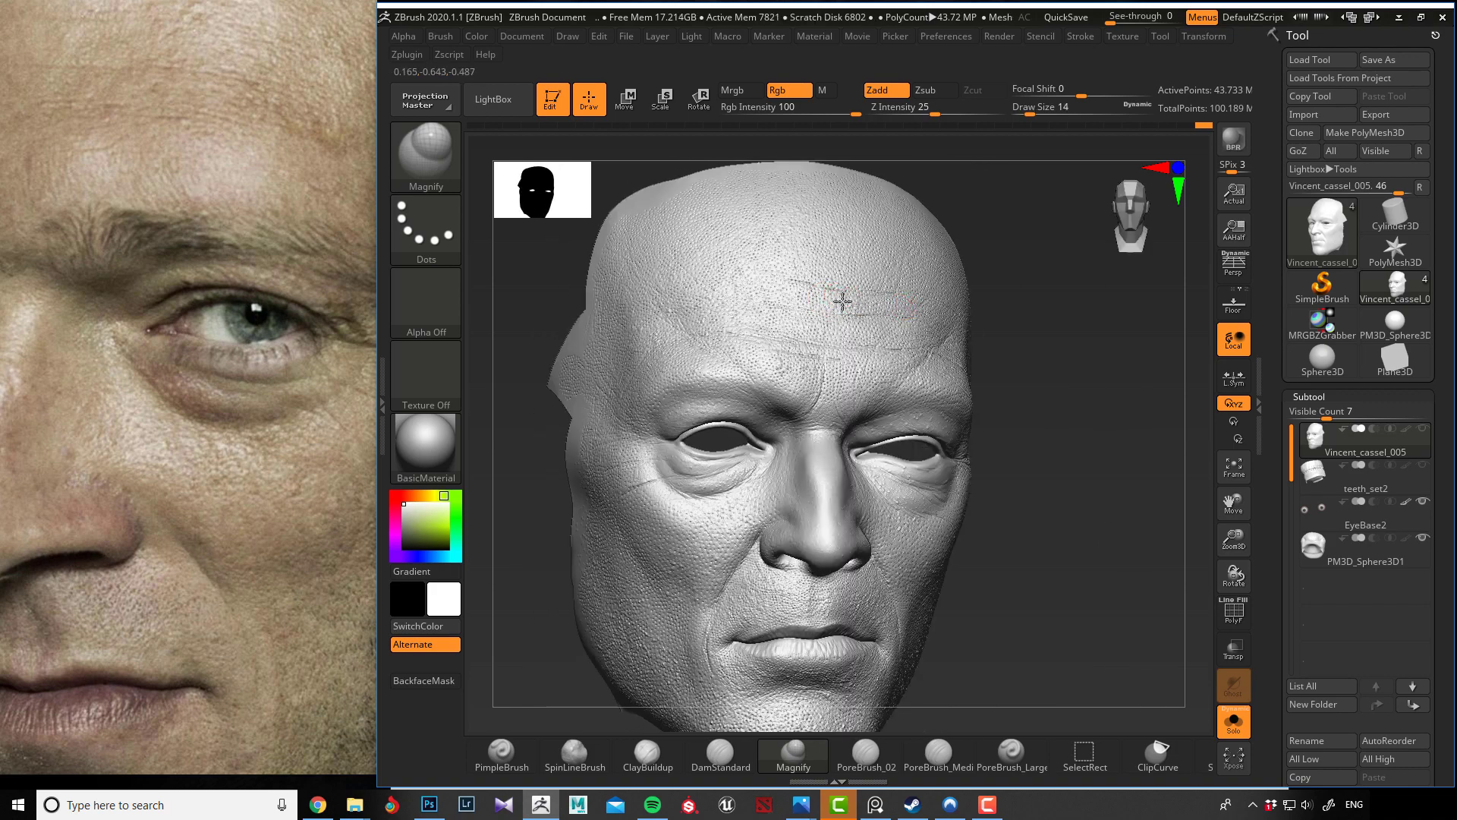
shift+drag(1055, 397, 678, 392)
shift+drag(634, 435, 636, 524)
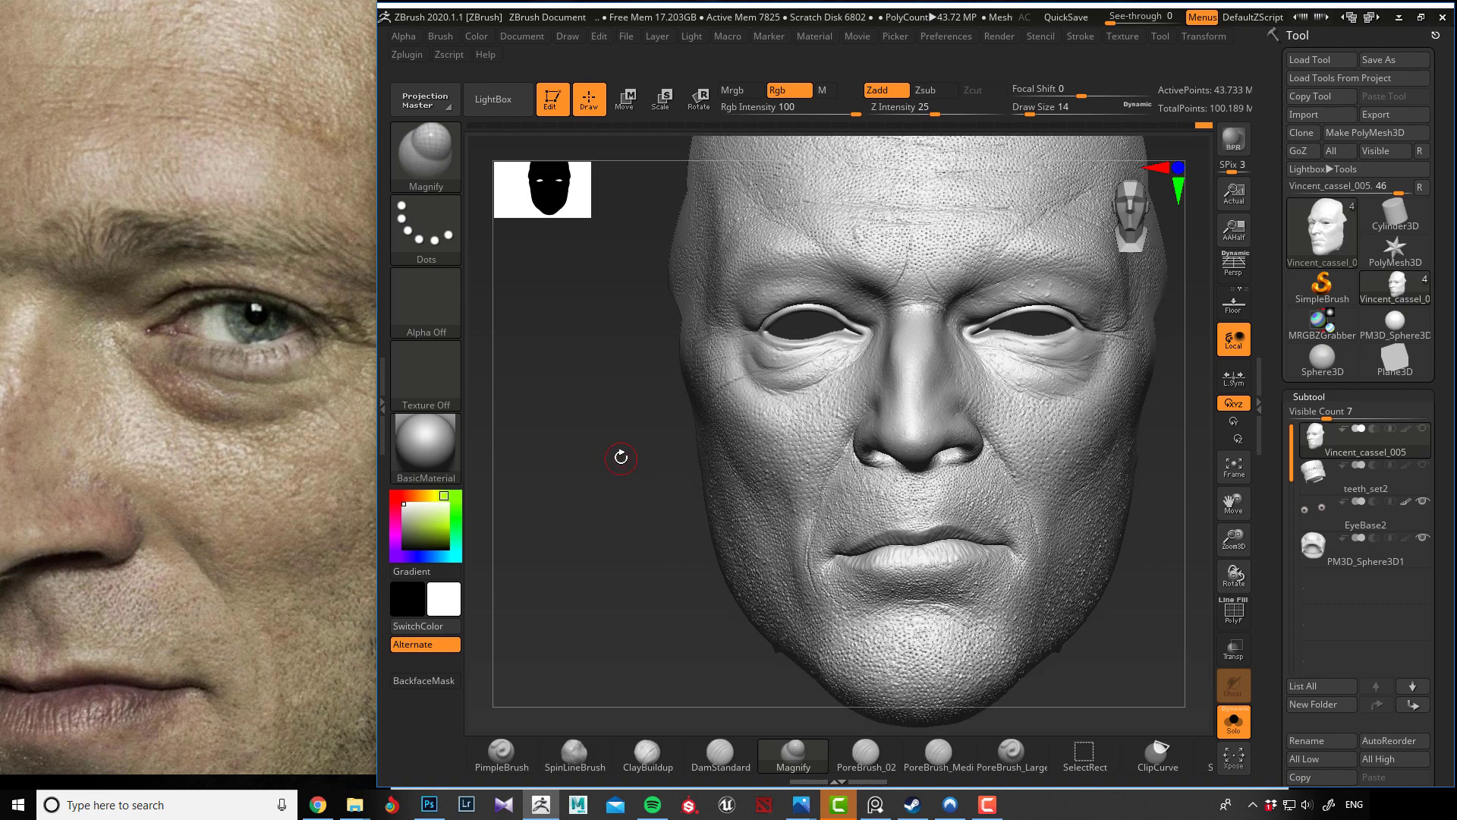
Study the eye, cheek and forehead skin in the reference photos and compare it with the sculpted face.
scroll(180, 432, down, 5)
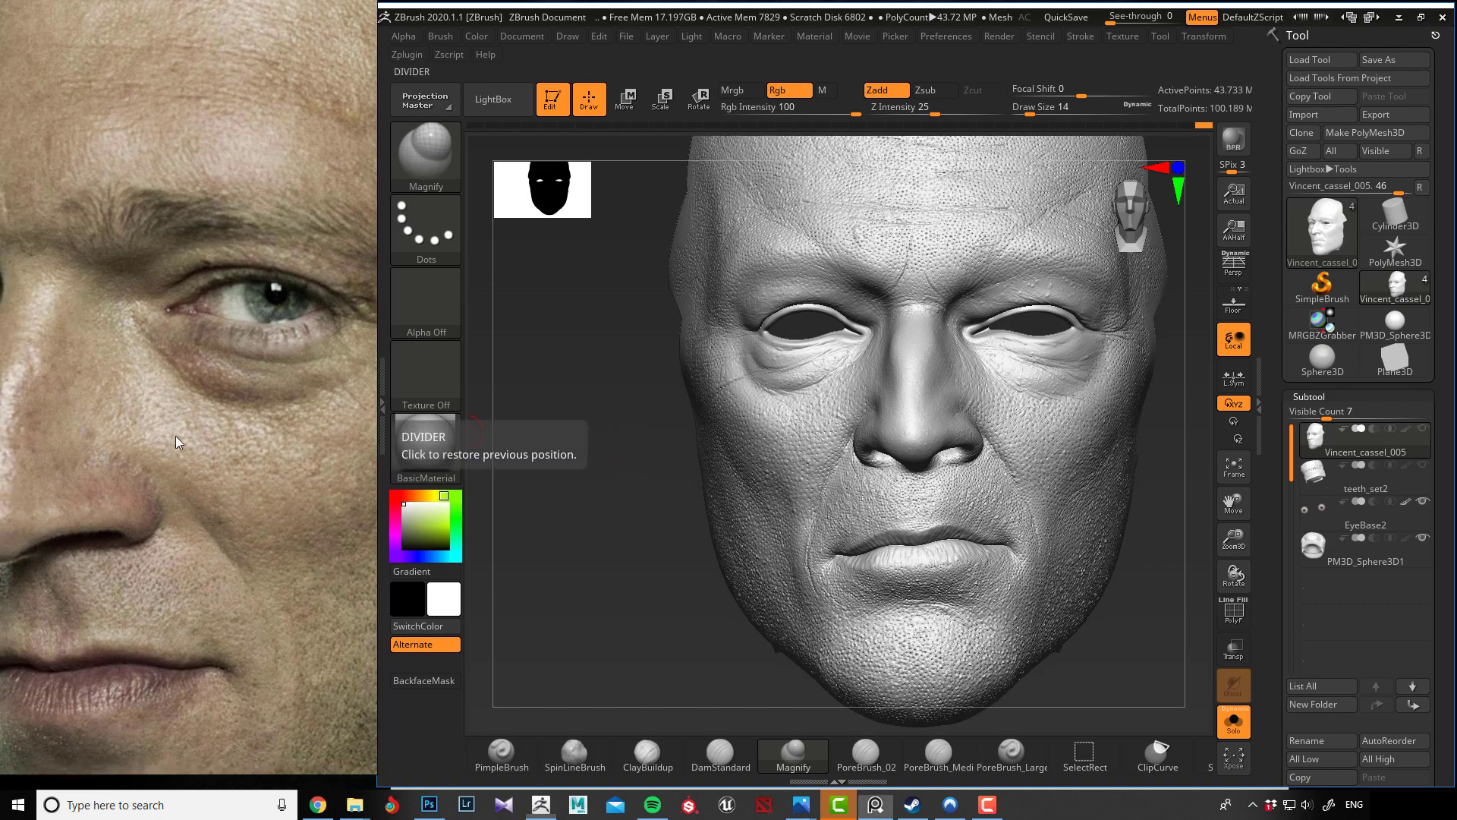
scroll(166, 544, down, 6)
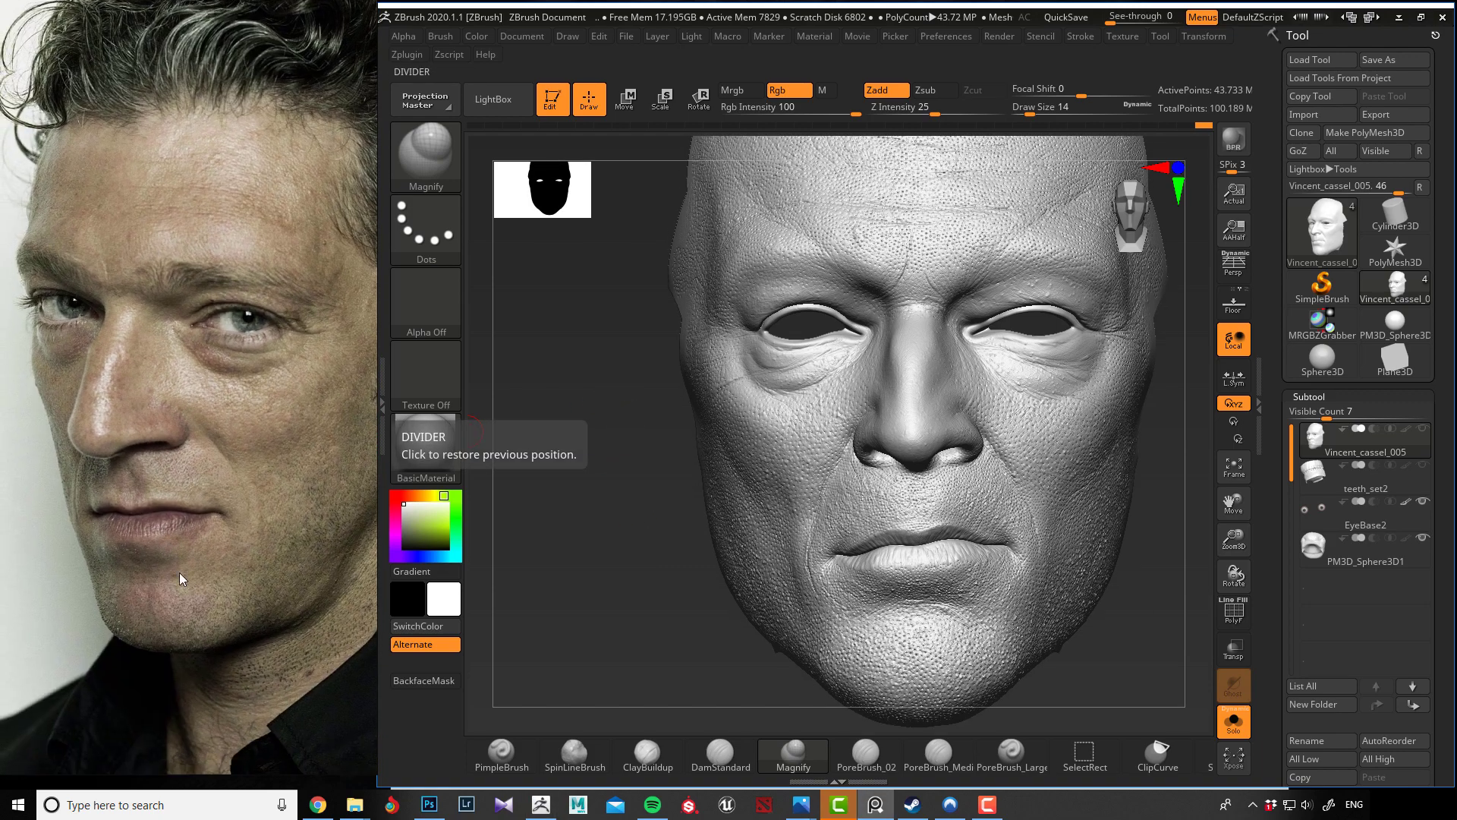
scroll(139, 455, up, 2)
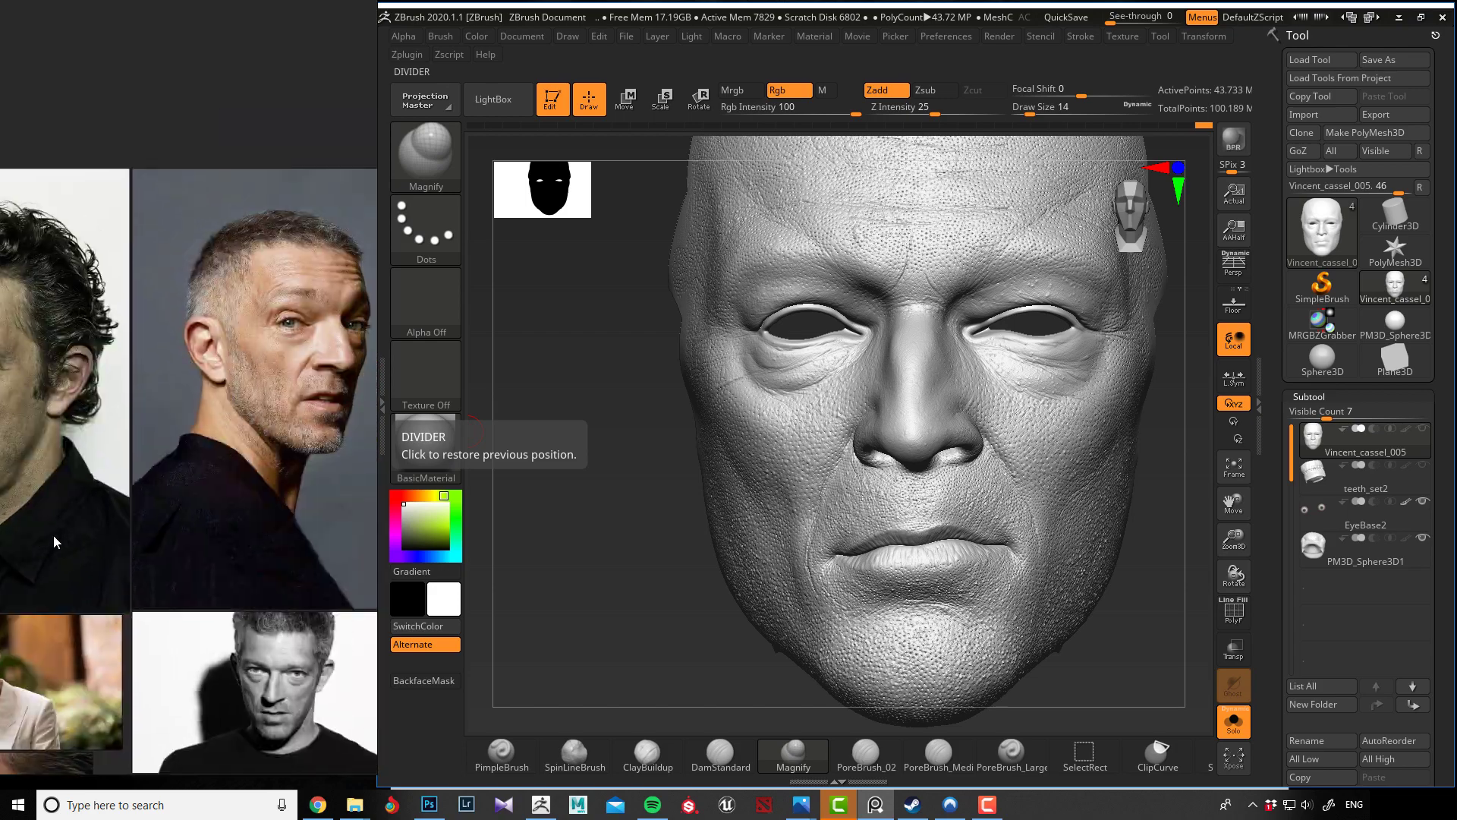
scroll(262, 375, up, 5)
scroll(146, 315, up, 3)
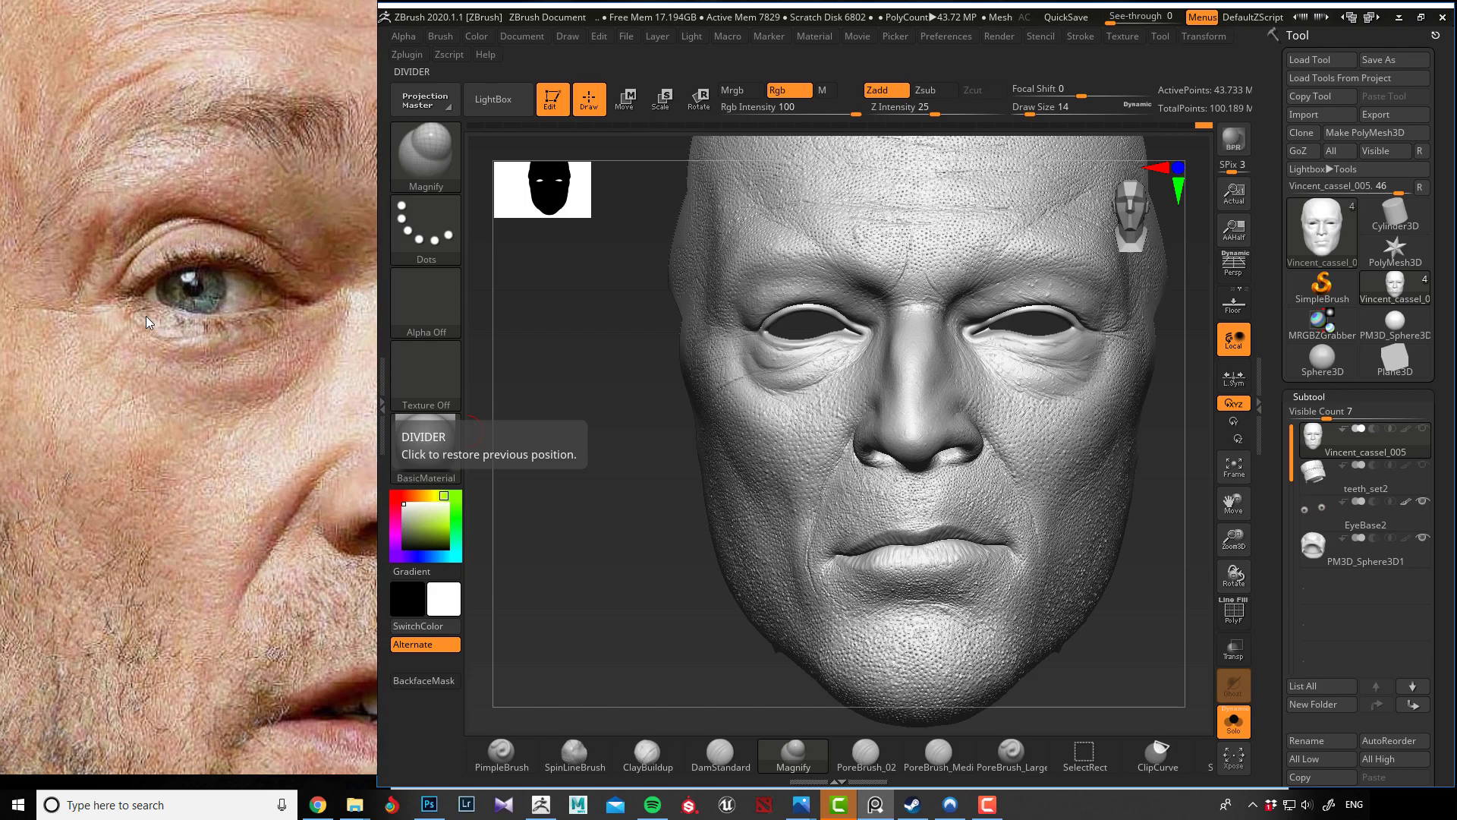
scroll(106, 463, down, 6)
scroll(101, 433, up, 5)
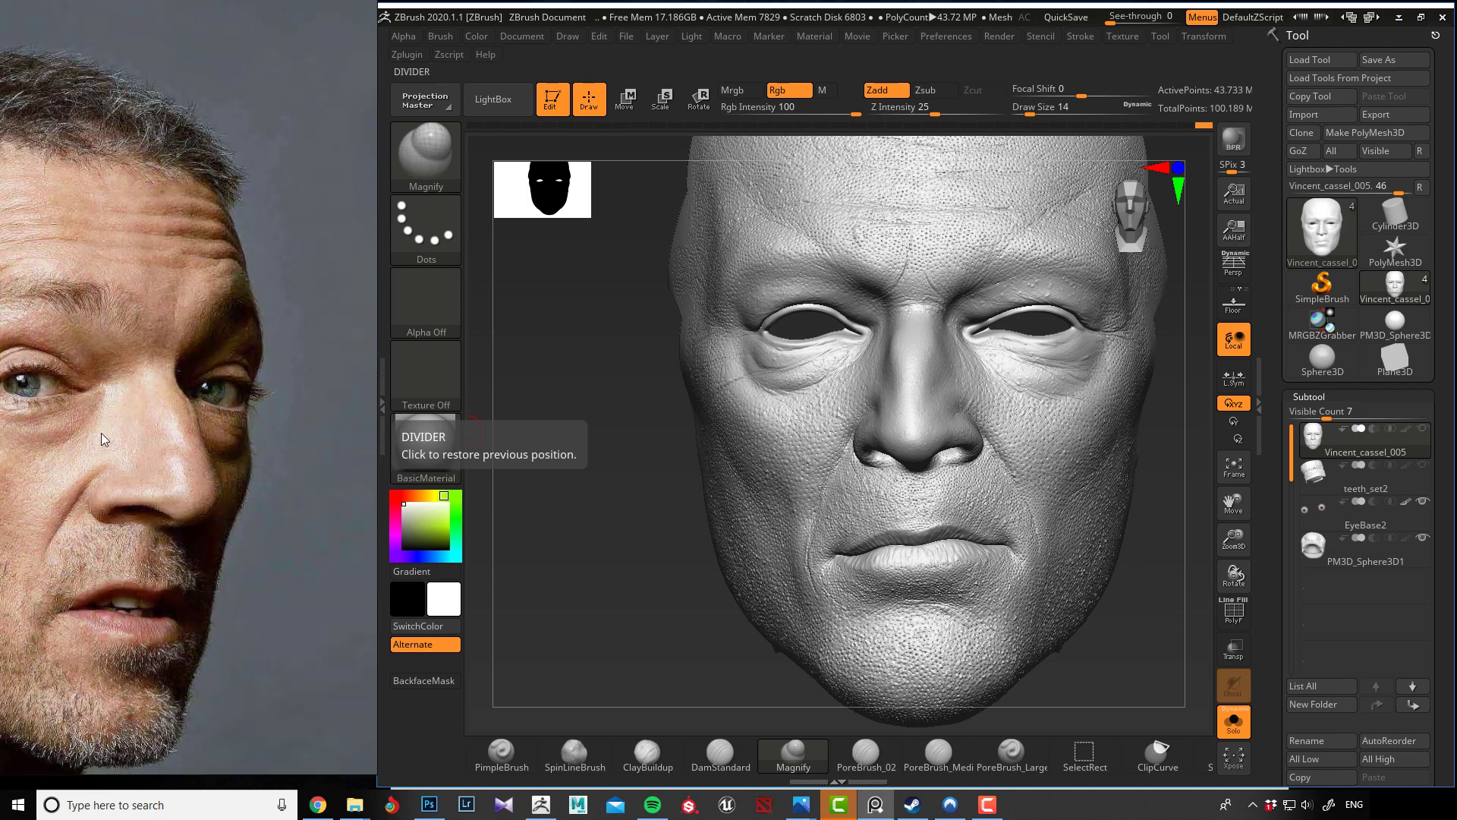
scroll(207, 391, up, 4)
scroll(206, 391, down, 3)
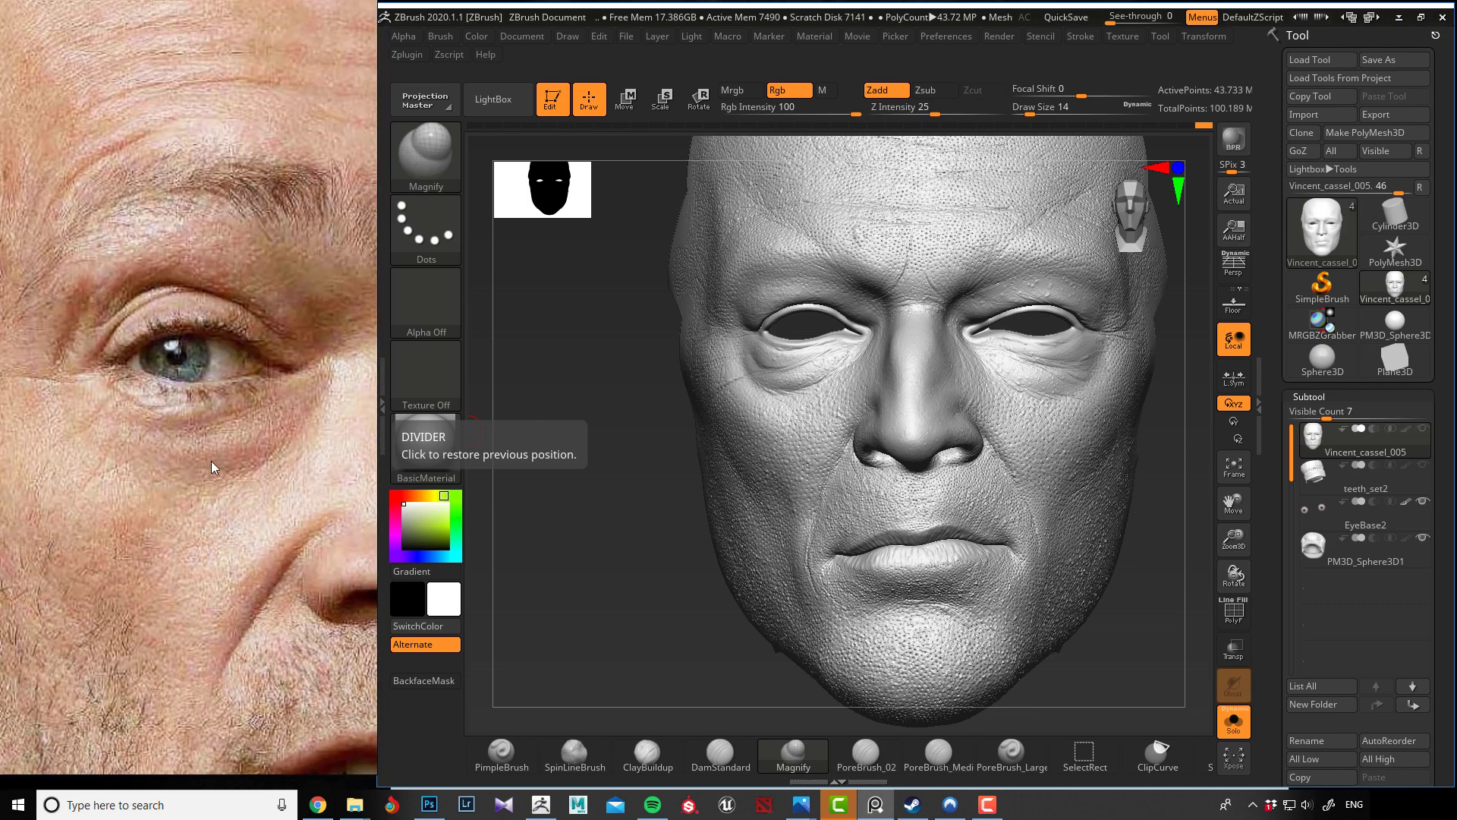
scroll(206, 493, up, 3)
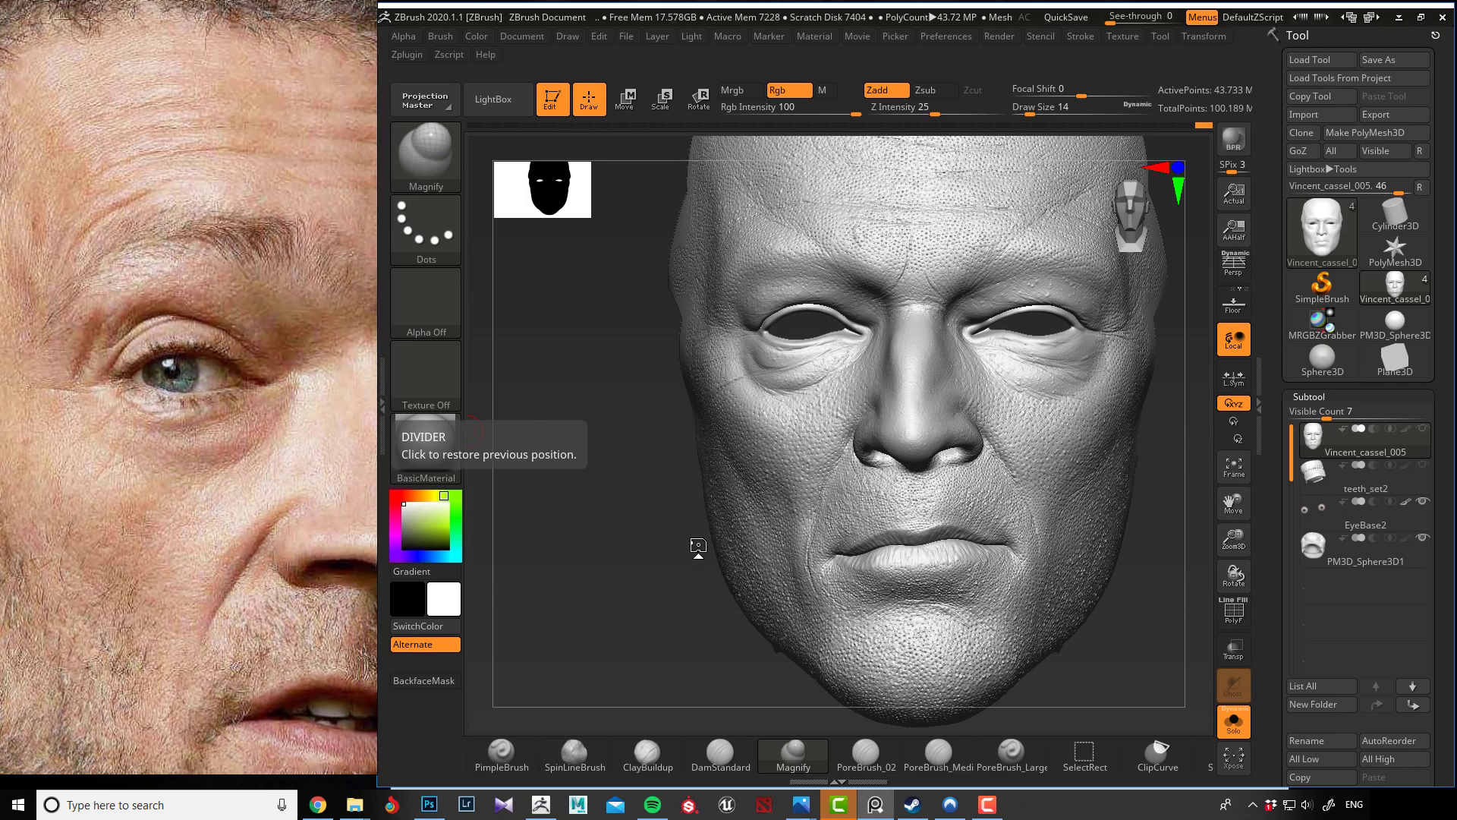
click(620, 463)
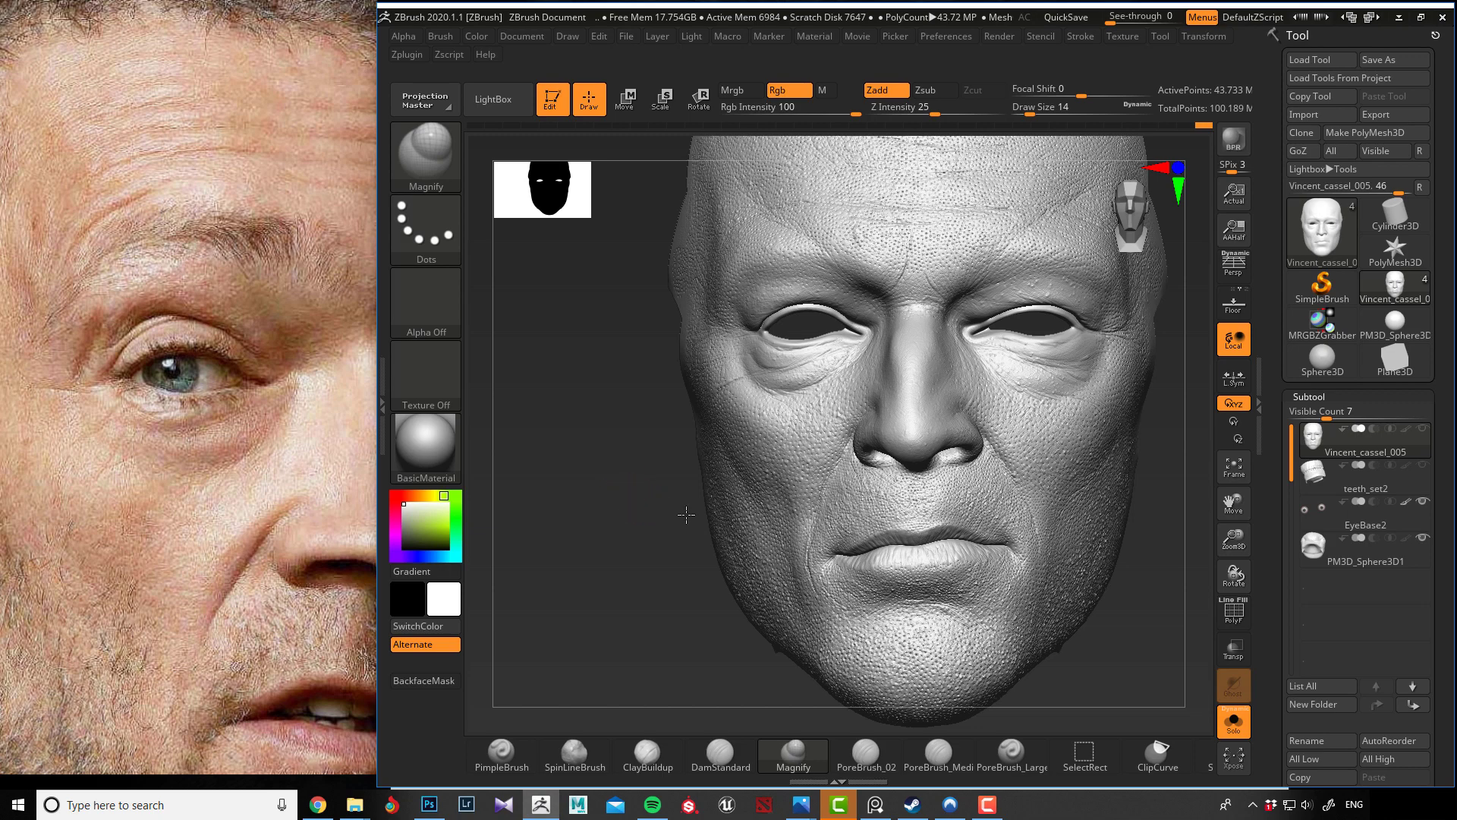
alt+drag(582, 494, 669, 451)
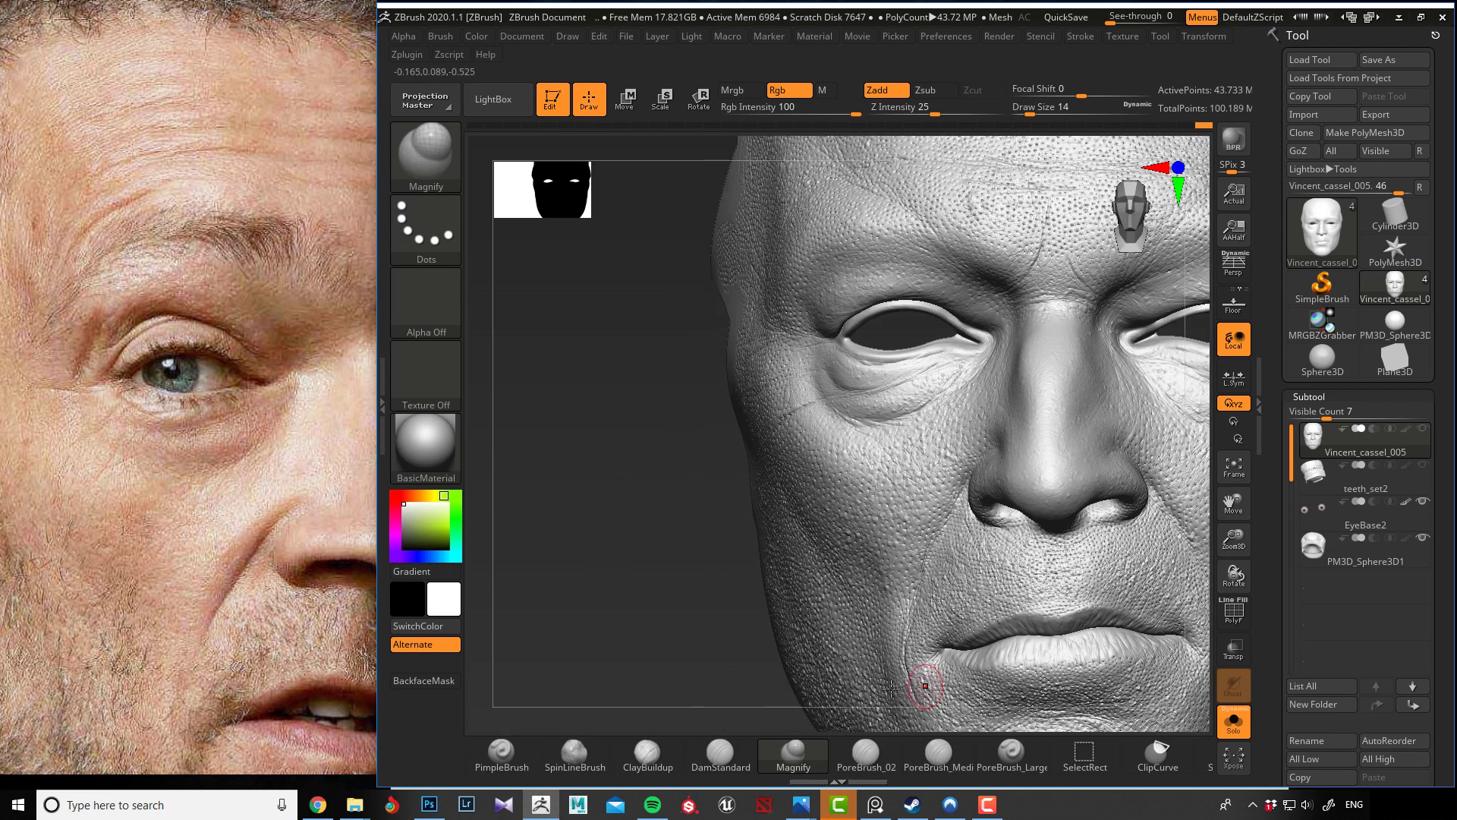
Switch to the Elastic brush at draw size 4 and stroke the fine wrinkles directly beneath the head's right eye.
key(b)
click(661, 456)
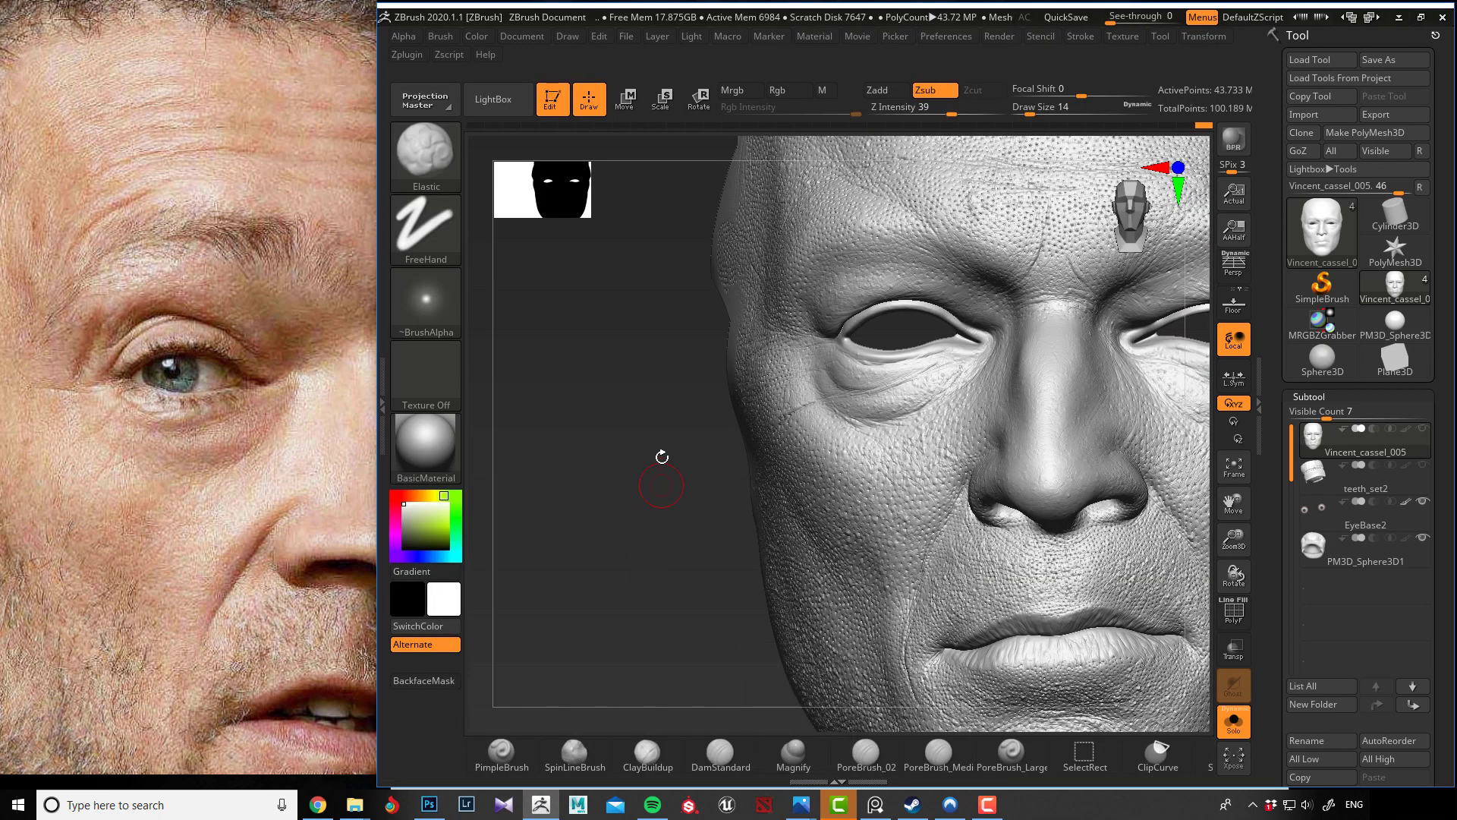
mouse_move(633, 513)
mouse_down()
mouse_move(642, 523)
mouse_move(594, 551)
mouse_move(573, 528)
mouse_move(611, 521)
mouse_up()
key(bracketleft)
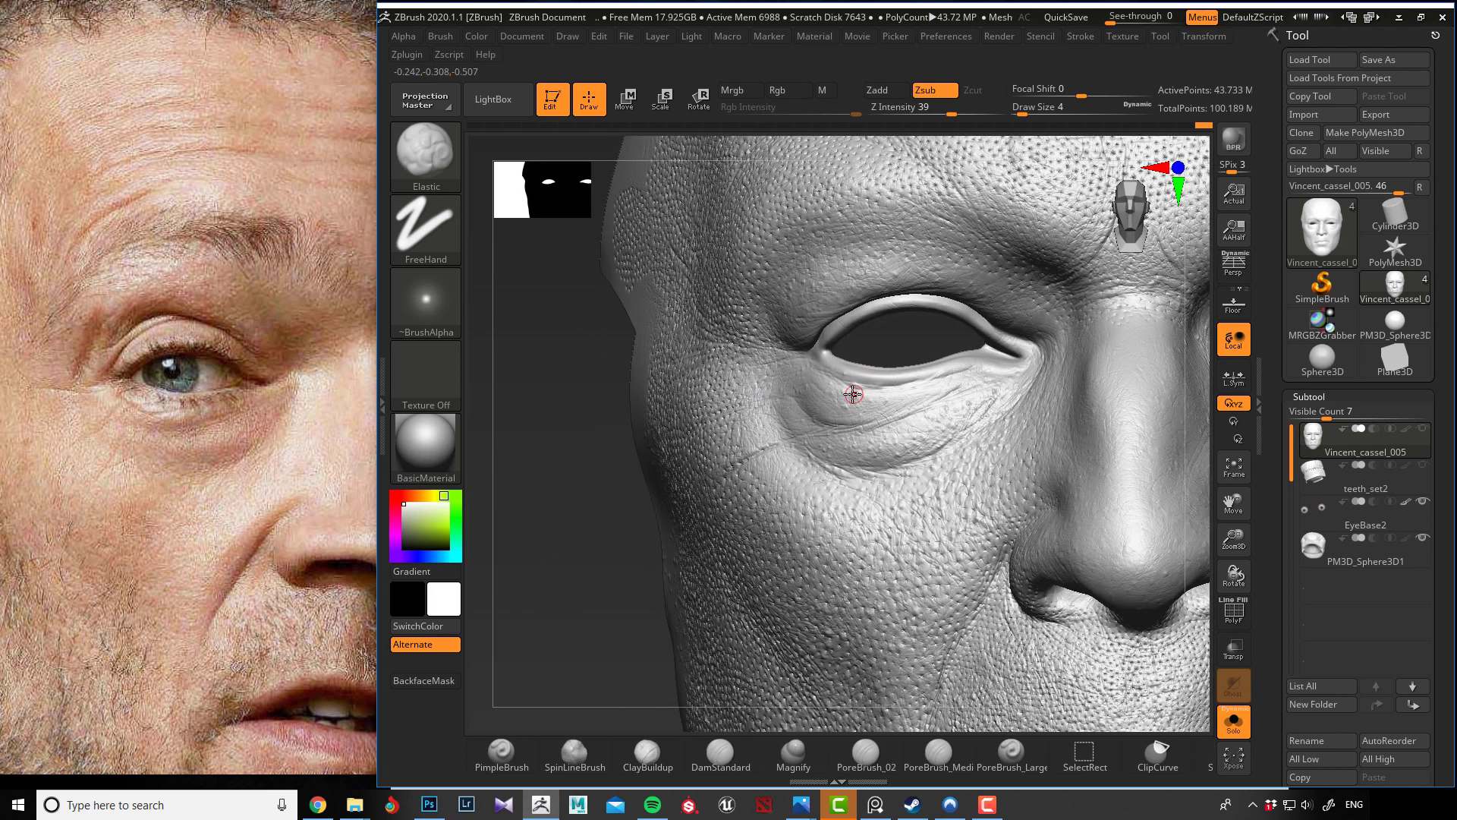
mouse_move(854, 398)
mouse_down()
mouse_move(904, 394)
mouse_move(855, 410)
mouse_move(898, 394)
mouse_move(879, 397)
mouse_up()
mouse_move(826, 396)
mouse_down()
mouse_move(847, 411)
mouse_move(807, 375)
mouse_move(840, 413)
mouse_move(904, 410)
mouse_move(905, 389)
mouse_move(851, 390)
mouse_up()
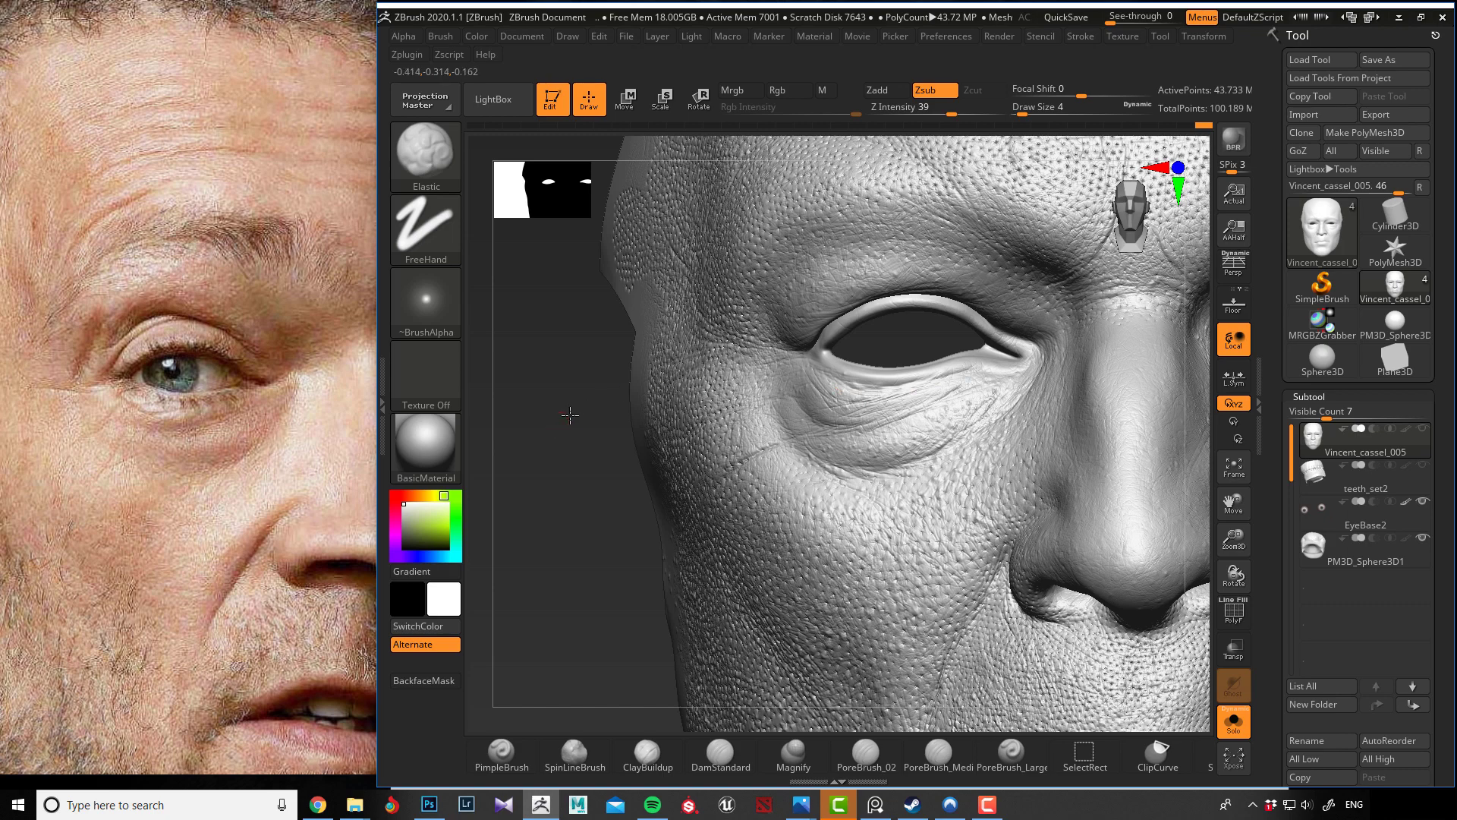
Work the Elastic brush over the skin folds at the outer corner, eye bag and inner corner of the head's right eye.
drag(570, 416, 683, 413)
mouse_move(786, 374)
mouse_down()
mouse_move(820, 412)
mouse_move(850, 417)
mouse_move(780, 387)
mouse_move(792, 399)
mouse_move(741, 408)
mouse_move(796, 423)
mouse_move(749, 437)
mouse_move(790, 426)
mouse_move(758, 443)
mouse_move(773, 440)
mouse_move(801, 415)
mouse_move(823, 428)
mouse_move(781, 462)
mouse_move(778, 436)
mouse_up()
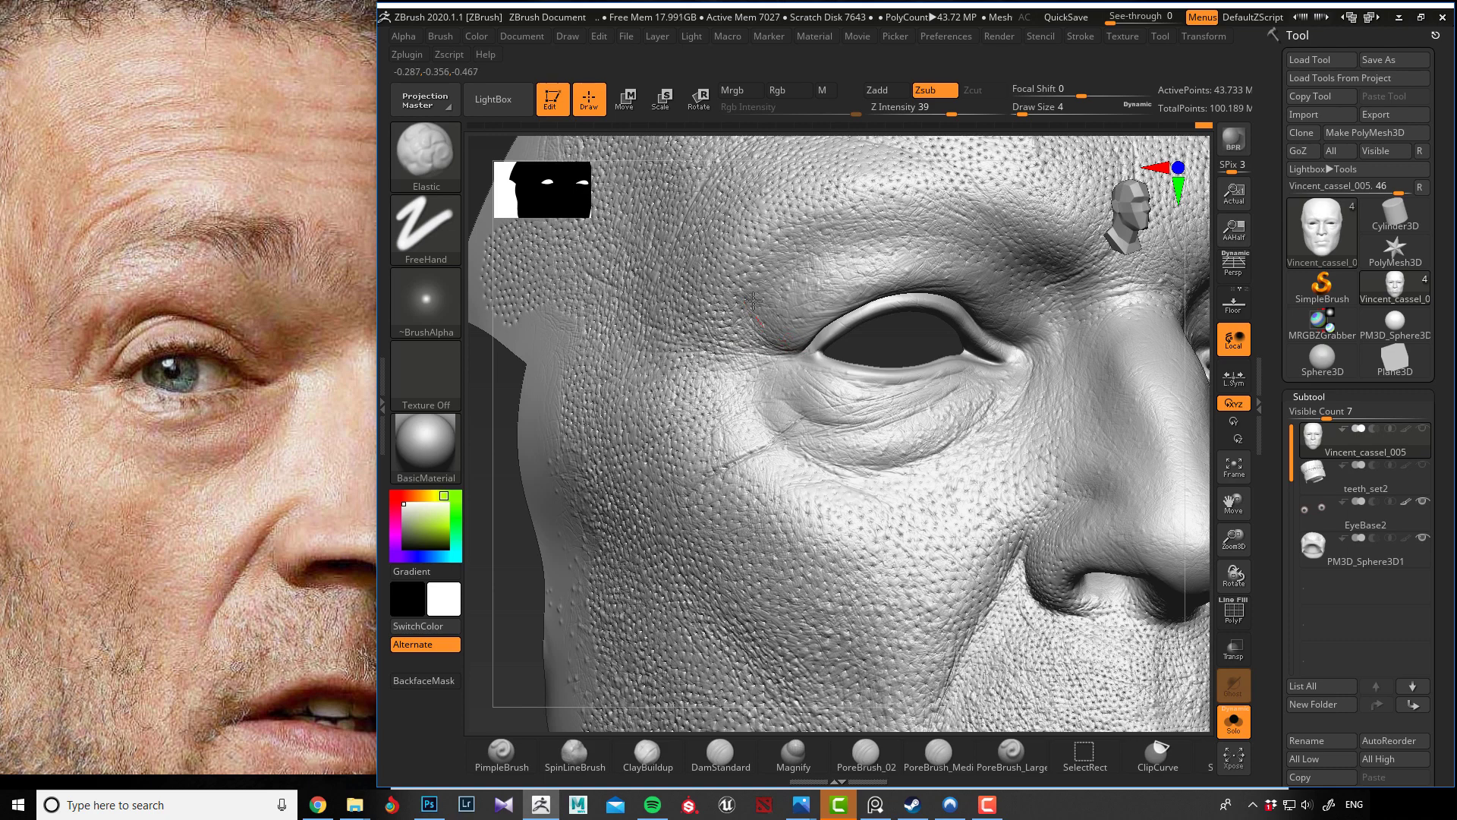
mouse_move(722, 316)
mouse_down()
mouse_move(793, 367)
mouse_move(780, 381)
mouse_move(811, 381)
mouse_up()
drag(738, 440, 765, 413)
mouse_move(762, 498)
mouse_down()
mouse_move(844, 436)
mouse_move(928, 447)
mouse_move(949, 434)
mouse_move(852, 470)
mouse_move(921, 458)
mouse_move(867, 482)
mouse_move(1007, 422)
mouse_move(1039, 361)
mouse_move(1023, 400)
mouse_move(1011, 378)
mouse_move(1009, 390)
mouse_move(974, 370)
mouse_up()
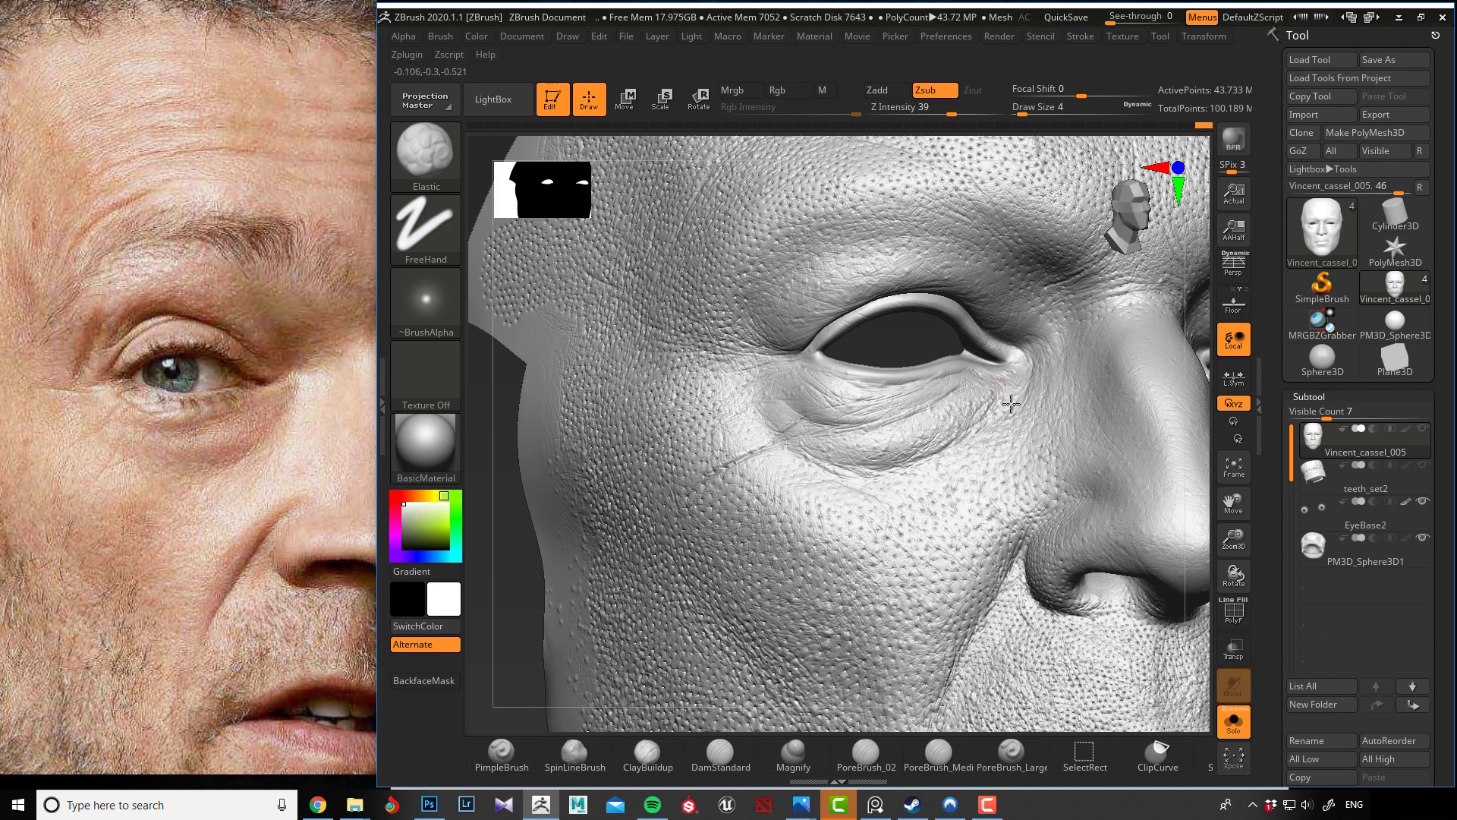
alt+drag(490, 536, 623, 508)
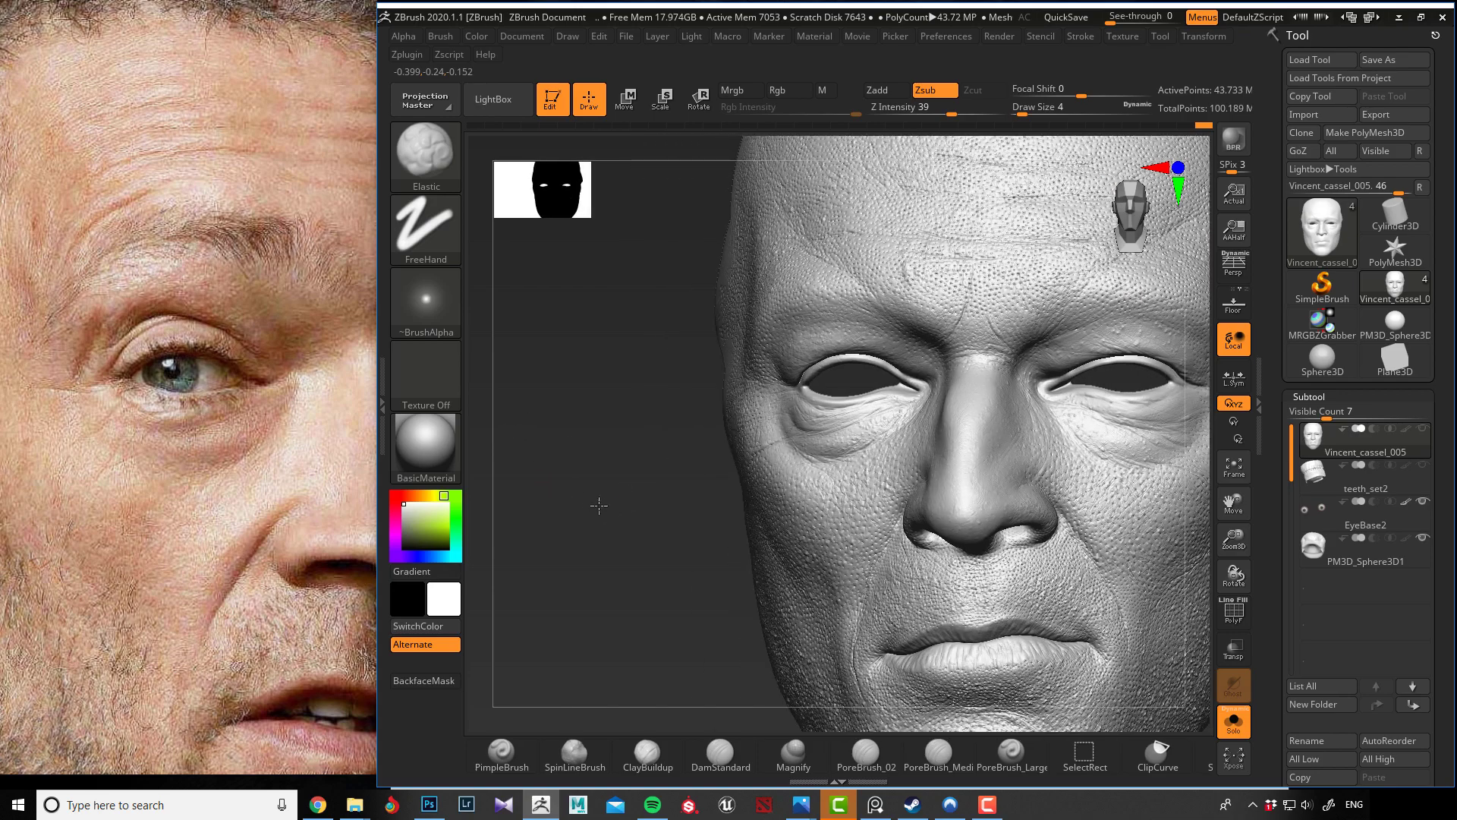